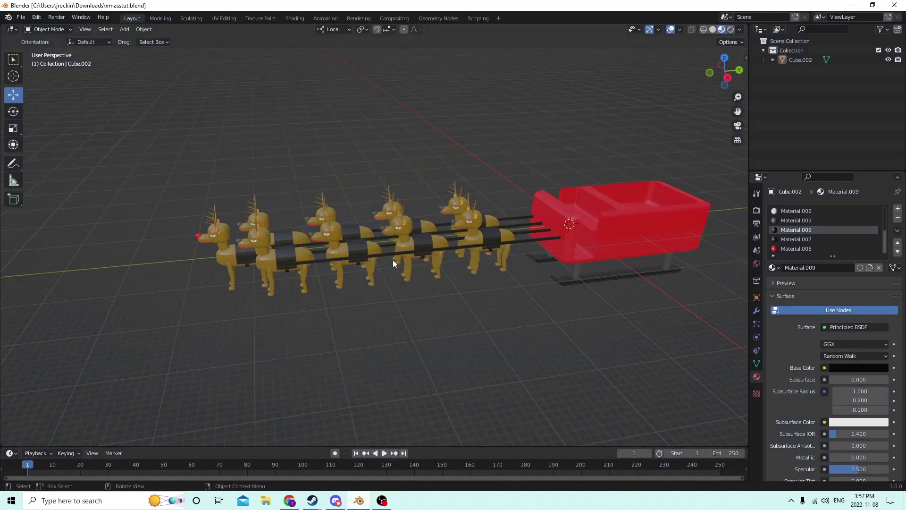
Move the sleigh and reindeer object in the negative direction along its local Y axis, well clear of the world origin
{"action": "left_click", "coordinate": [648, 217]}
{"action": "scroll", "coordinate": [581, 220], "scroll_direction": "down", "scroll_amount": 2}
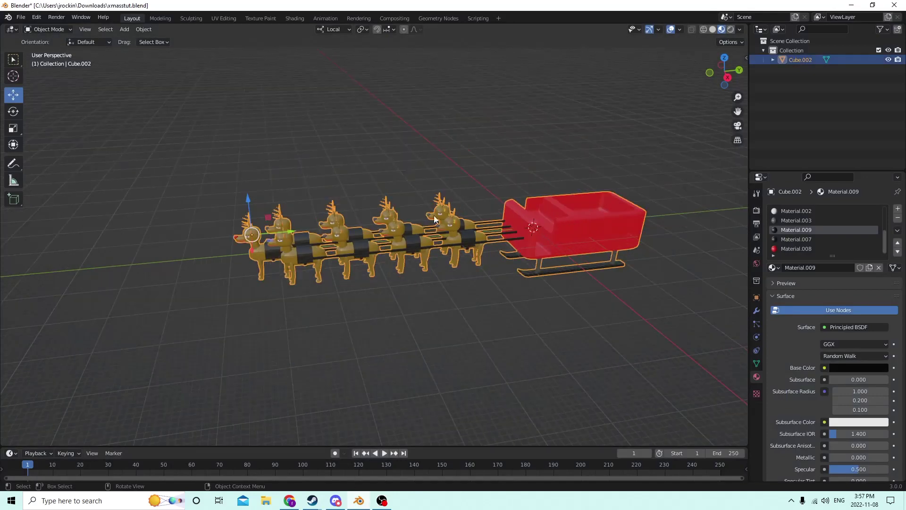
{"action": "left_click_drag", "start_coordinate": [290, 233], "coordinate": [213, 233]}
{"action": "mouse_move", "coordinate": [213, 233]}
{"action": "middle_mouse_down"}
{"action": "mouse_move", "coordinate": [279, 194]}
{"action": "mouse_move", "coordinate": [457, 228]}
{"action": "mouse_move", "coordinate": [266, 212]}
{"action": "mouse_move", "coordinate": [292, 208]}
{"action": "mouse_move", "coordinate": [220, 222]}
{"action": "middle_mouse_up"}
{"action": "left_click_drag", "start_coordinate": [207, 229], "coordinate": [97, 230]}
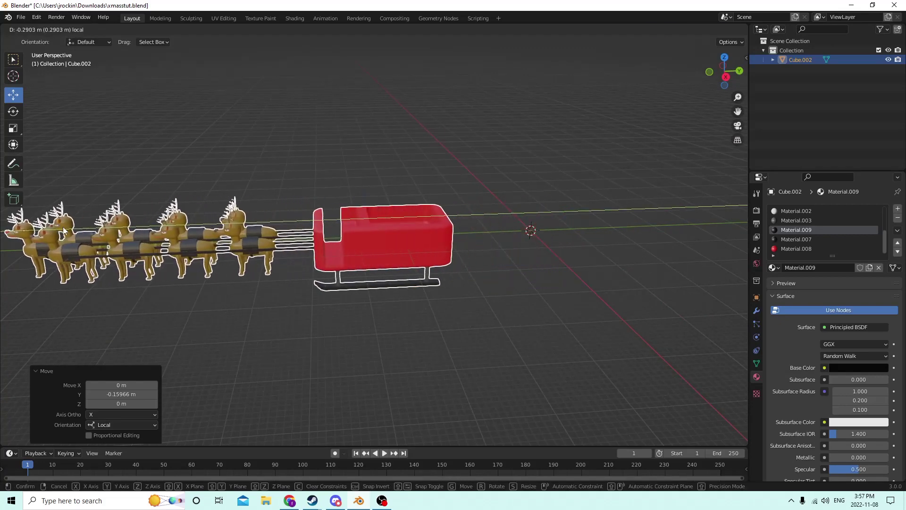
{"action": "scroll", "coordinate": [257, 246], "scroll_direction": "down", "scroll_amount": 2}
{"action": "left_click_drag", "start_coordinate": [191, 232], "coordinate": [69, 233]}
{"action": "scroll", "coordinate": [206, 240], "scroll_direction": "down", "scroll_amount": 2}
{"action": "left_click_drag", "start_coordinate": [172, 241], "coordinate": [80, 242]}
{"action": "scroll", "coordinate": [375, 247], "scroll_direction": "down", "scroll_amount": 1}
{"action": "scroll", "coordinate": [375, 246], "scroll_direction": "up", "scroll_amount": 6}
{"action": "middle_click_drag", "start_coordinate": [379, 245], "coordinate": [362, 253]}
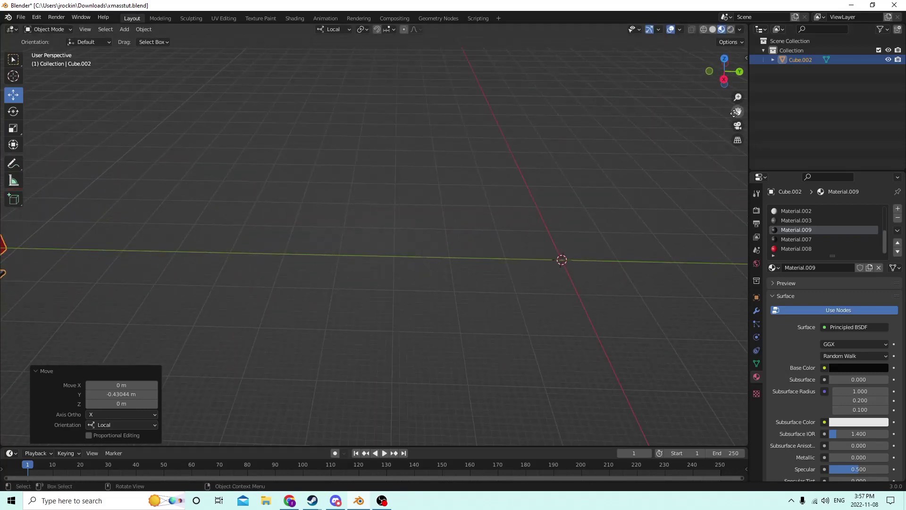
Add a 0.02 m cube mesh at the world origin
{"action": "left_click_drag", "start_coordinate": [735, 114], "coordinate": [476, 159]}
{"action": "mouse_move", "coordinate": [640, 147]}
{"action": "middle_mouse_down"}
{"action": "mouse_move", "coordinate": [670, 134]}
{"action": "mouse_move", "coordinate": [609, 142]}
{"action": "mouse_move", "coordinate": [596, 156]}
{"action": "middle_mouse_up"}
{"action": "scroll", "coordinate": [634, 141], "scroll_direction": "up", "scroll_amount": 1}
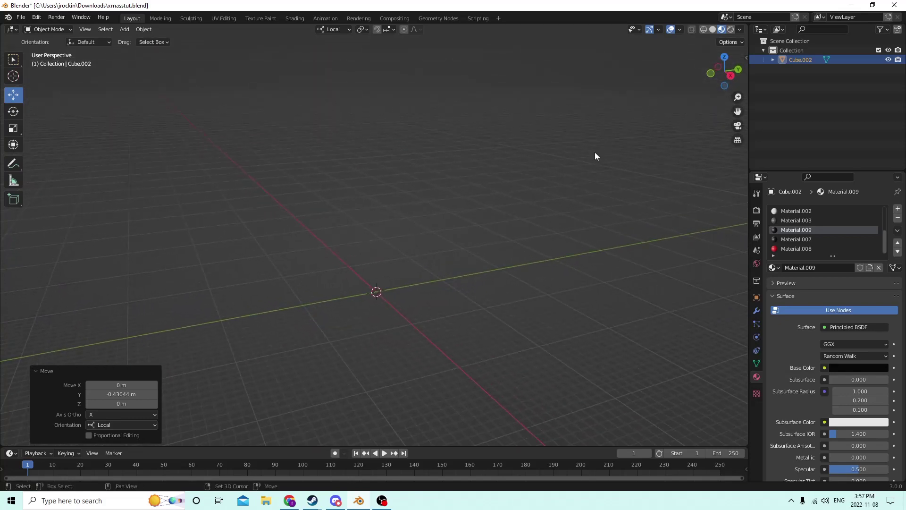
{"action": "key", "text": "shift+a"}
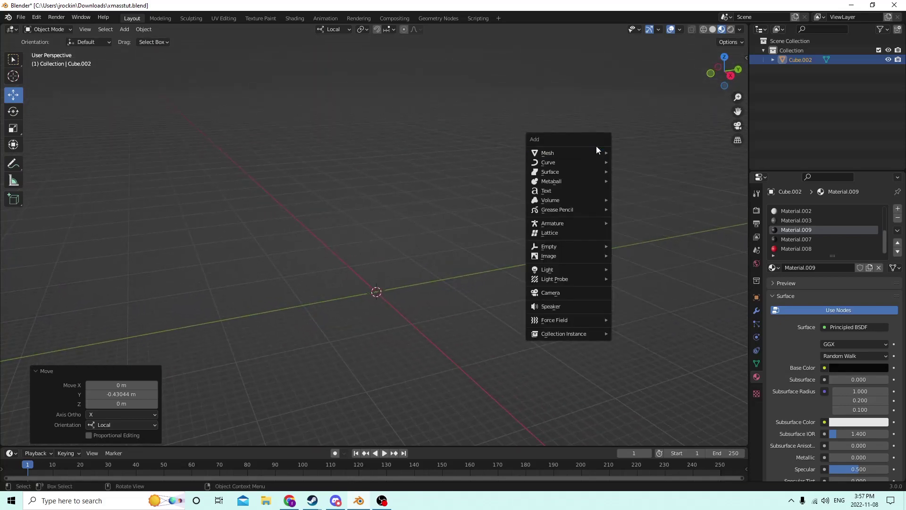
{"action": "mouse_move", "coordinate": [594, 154]}
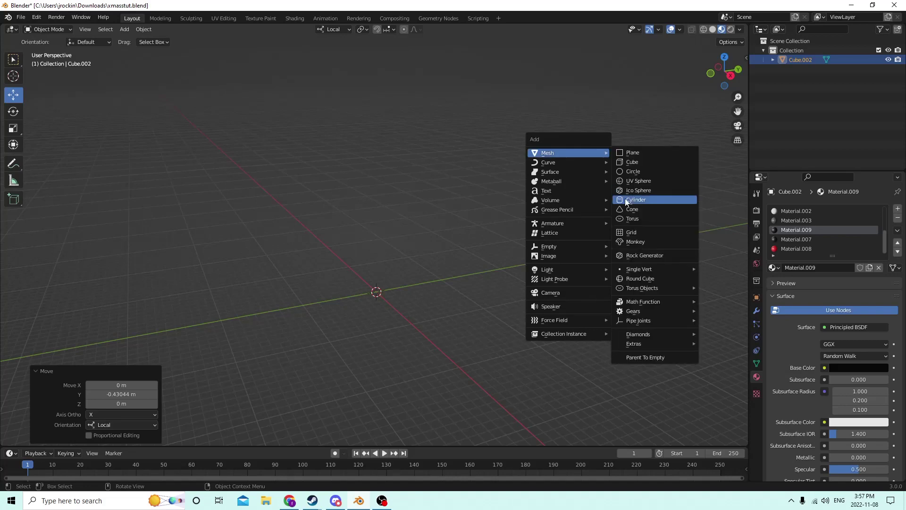
{"action": "left_click", "coordinate": [625, 162]}
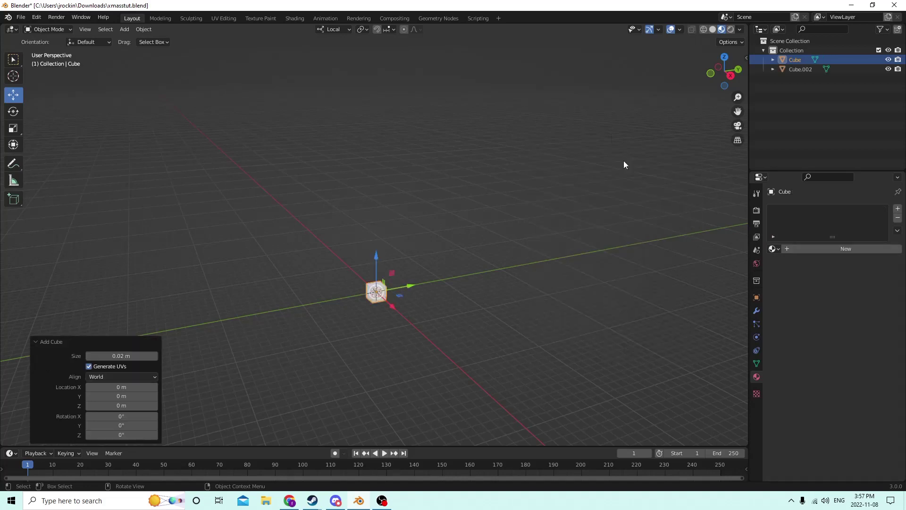
Enter Edit Mode on the cube and bevel all its edges by about 0.0057 m
{"action": "middle_click_drag", "start_coordinate": [503, 180], "coordinate": [507, 176]}
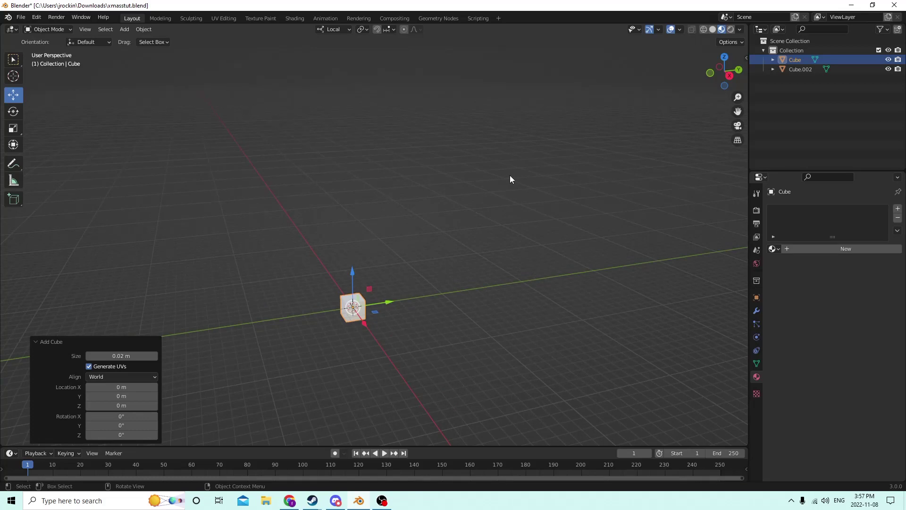
{"action": "key", "text": "Tab"}
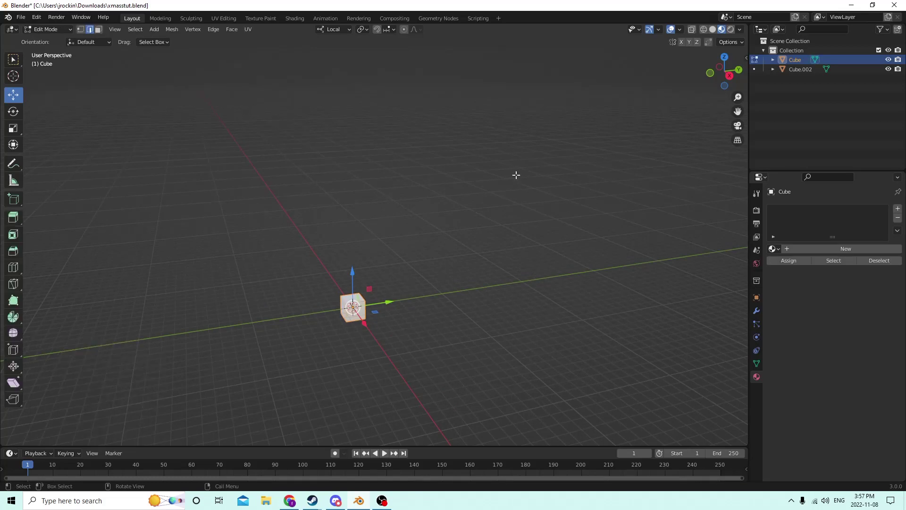
{"action": "key", "text": "ctrl+b"}
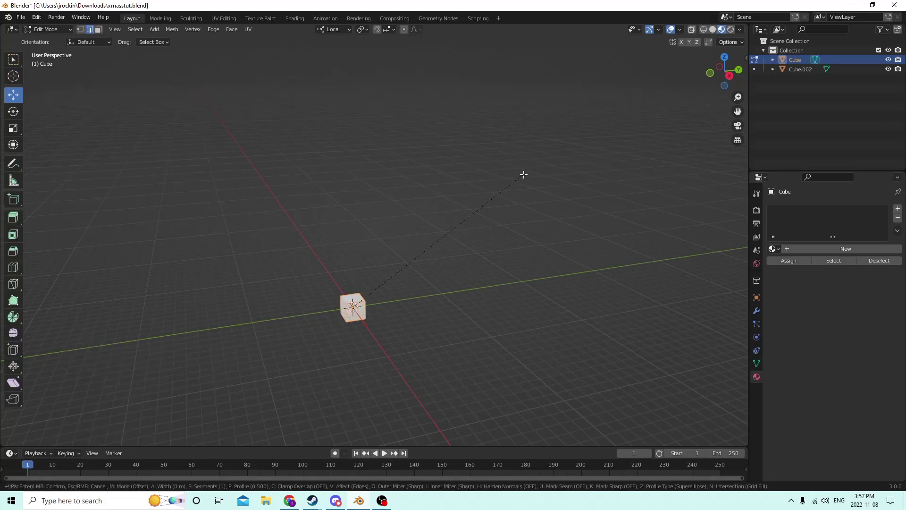
{"action": "left_click", "coordinate": [524, 174]}
{"action": "mouse_move", "coordinate": [537, 174]}
{"action": "middle_mouse_down"}
{"action": "mouse_move", "coordinate": [560, 159]}
{"action": "mouse_move", "coordinate": [527, 173]}
{"action": "middle_mouse_up"}
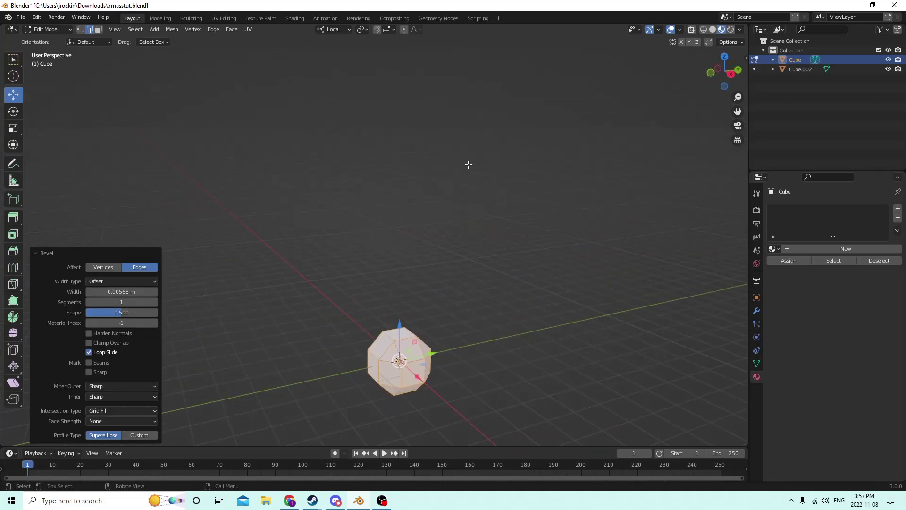
Set the cube bevel's segments to 6
{"action": "mouse_move", "coordinate": [469, 164]}
{"action": "middle_mouse_down"}
{"action": "mouse_move", "coordinate": [443, 166]}
{"action": "mouse_move", "coordinate": [492, 163]}
{"action": "mouse_move", "coordinate": [480, 162]}
{"action": "middle_mouse_up"}
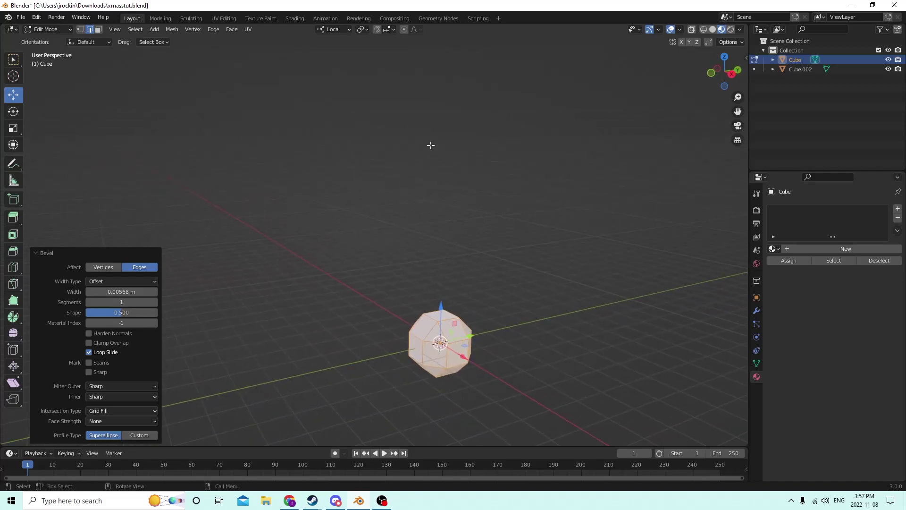
{"action": "middle_click_drag", "start_coordinate": [430, 145], "coordinate": [410, 139]}
{"action": "middle_click_drag", "start_coordinate": [157, 70], "coordinate": [158, 276]}
{"action": "left_click", "coordinate": [154, 302]}
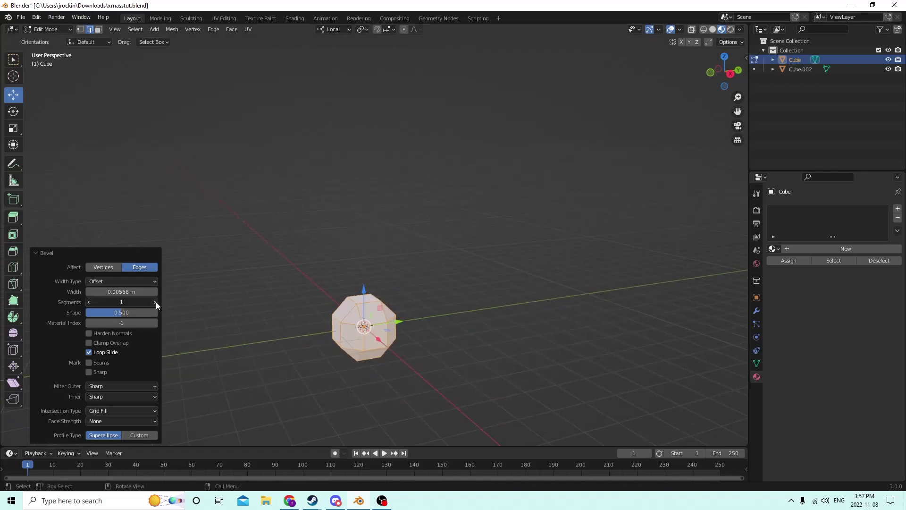
{"action": "left_click", "coordinate": [155, 303]}
{"action": "left_click", "coordinate": [154, 302]}
{"action": "left_click", "coordinate": [155, 302]}
{"action": "left_click", "coordinate": [155, 302]}
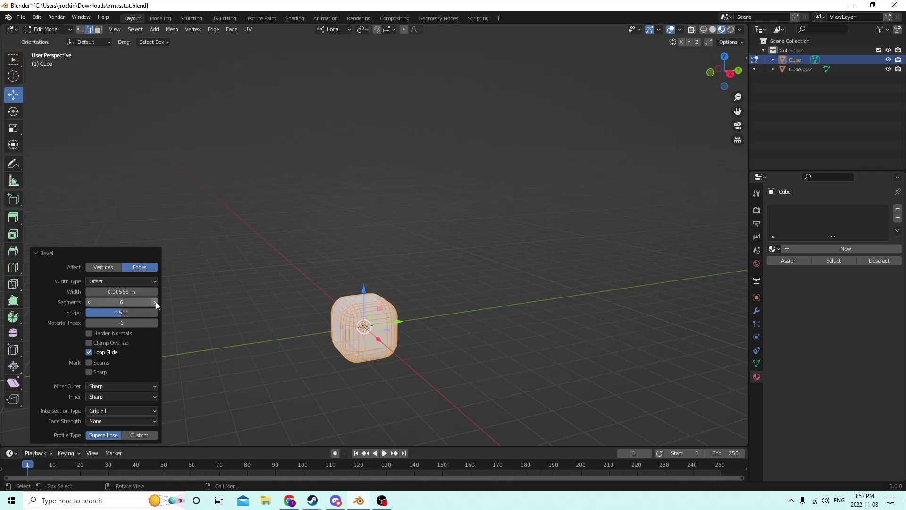
Undo the cube's bevel and bevel all its edges again by about 0.0085 m with 6 segments
{"action": "left_click", "coordinate": [36, 17]}
{"action": "left_click", "coordinate": [47, 28]}
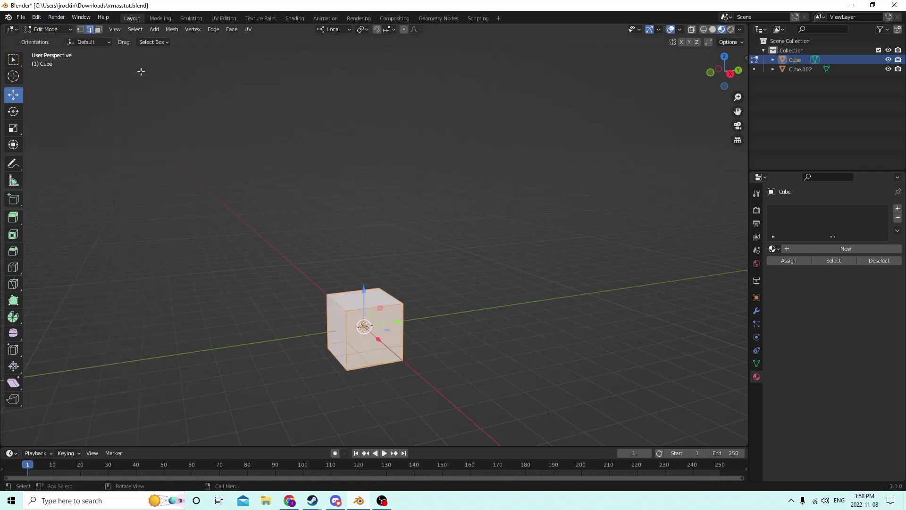
{"action": "key", "text": "ctrl+b"}
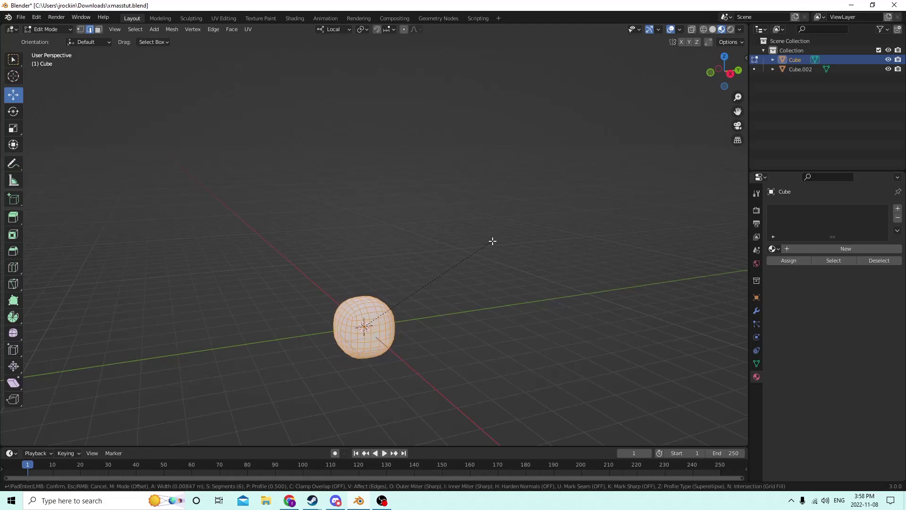
{"action": "left_click", "coordinate": [492, 241]}
{"action": "middle_click_drag", "start_coordinate": [493, 240], "coordinate": [500, 279]}
Return to Object Mode and scale the rounded cube up uniformly by about 1.527
{"action": "key", "text": "Tab"}
{"action": "key", "text": "s"}
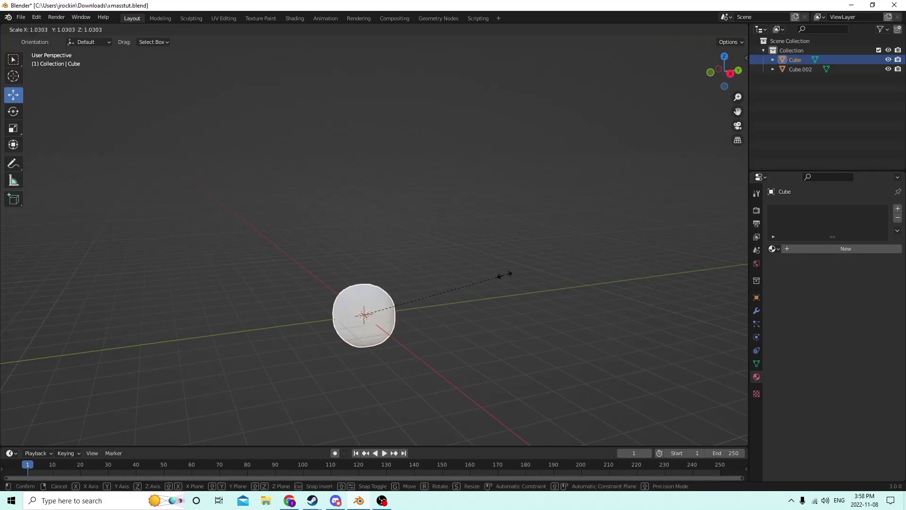
{"action": "left_click", "coordinate": [562, 255]}
Duplicate the rounded ball in place and raise the copy about 0.026 m along Z, stacking it on the first
{"action": "scroll", "coordinate": [454, 245], "scroll_direction": "up", "scroll_amount": 6}
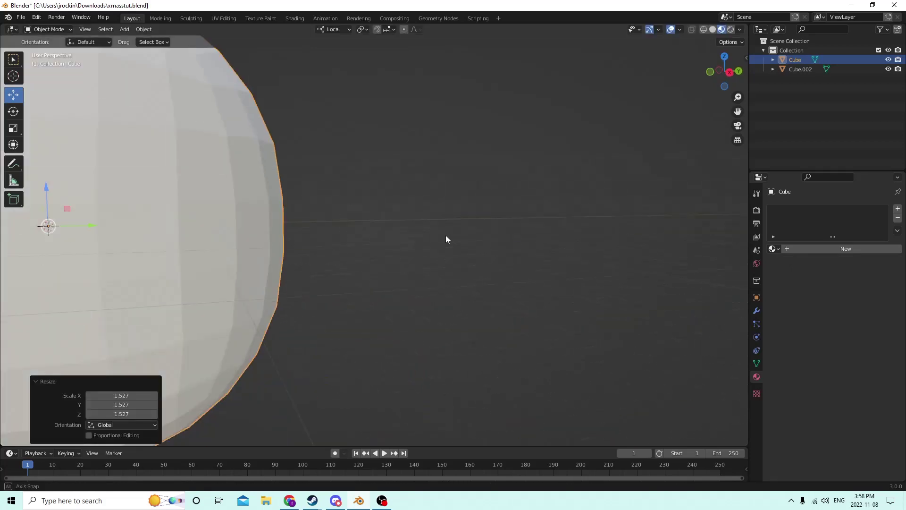
{"action": "scroll", "coordinate": [446, 239], "scroll_direction": "down", "scroll_amount": 5}
{"action": "middle_click_drag", "start_coordinate": [468, 242], "coordinate": [475, 257]}
{"action": "key", "text": "shift+d"}
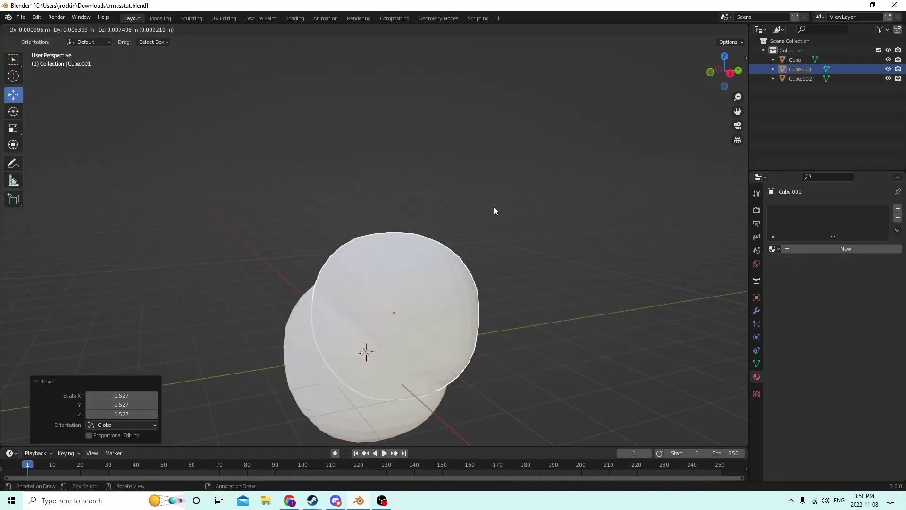
{"action": "right_click", "coordinate": [494, 211]}
{"action": "middle_click_drag", "start_coordinate": [444, 212], "coordinate": [432, 213]}
{"action": "scroll", "coordinate": [436, 225], "scroll_direction": "down", "scroll_amount": 1}
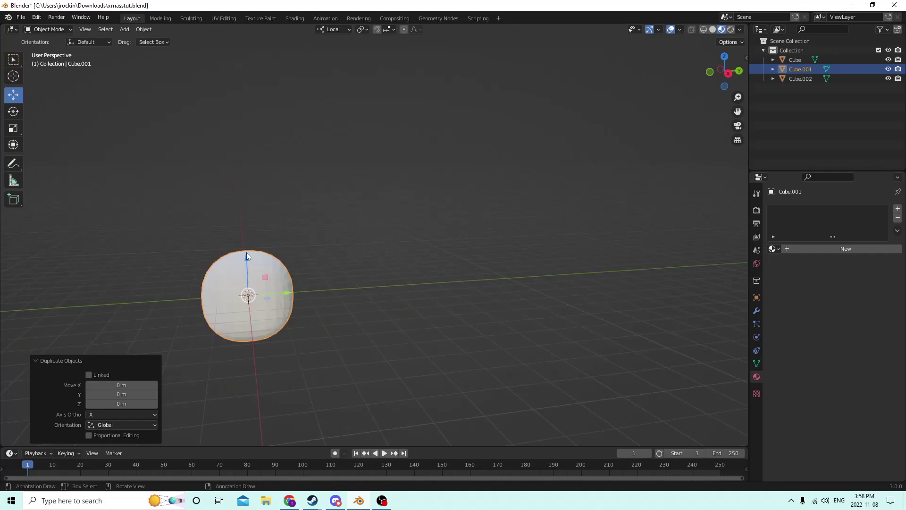
{"action": "left_click_drag", "start_coordinate": [247, 253], "coordinate": [273, 197]}
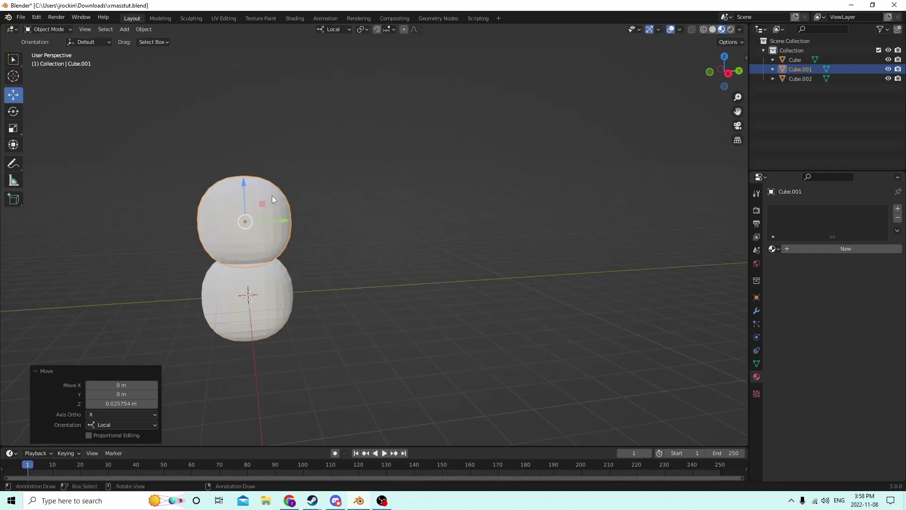
Scale the upper ball down by about 0.819 and lower it about 0.0015 m along Z into the bottom ball
{"action": "middle_click_drag", "start_coordinate": [272, 195], "coordinate": [516, 242]}
{"action": "key", "text": "s"}
{"action": "left_click", "coordinate": [490, 256]}
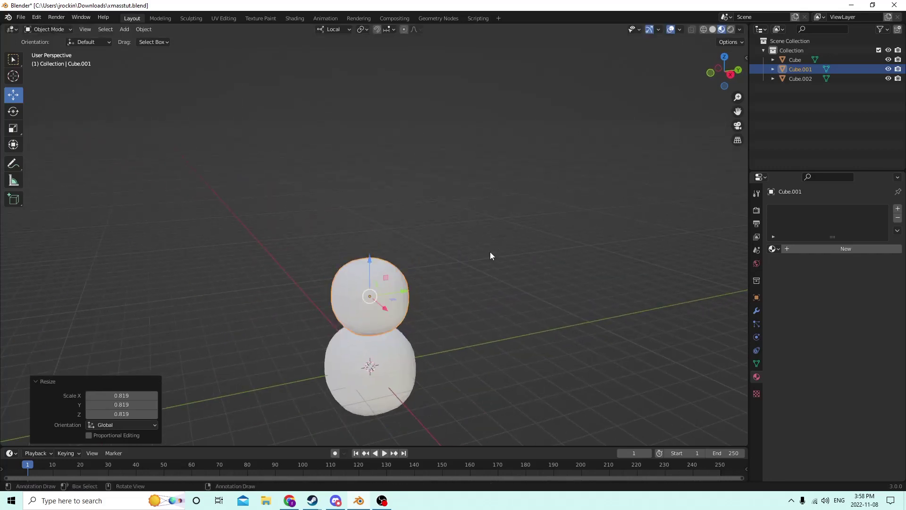
{"action": "middle_click_drag", "start_coordinate": [451, 222], "coordinate": [439, 219]}
{"action": "left_click_drag", "start_coordinate": [341, 251], "coordinate": [341, 254]}
Scale the snowman's upper ball down slightly
{"action": "middle_click_drag", "start_coordinate": [341, 254], "coordinate": [344, 239]}
{"action": "middle_click_drag", "start_coordinate": [482, 226], "coordinate": [502, 234]}
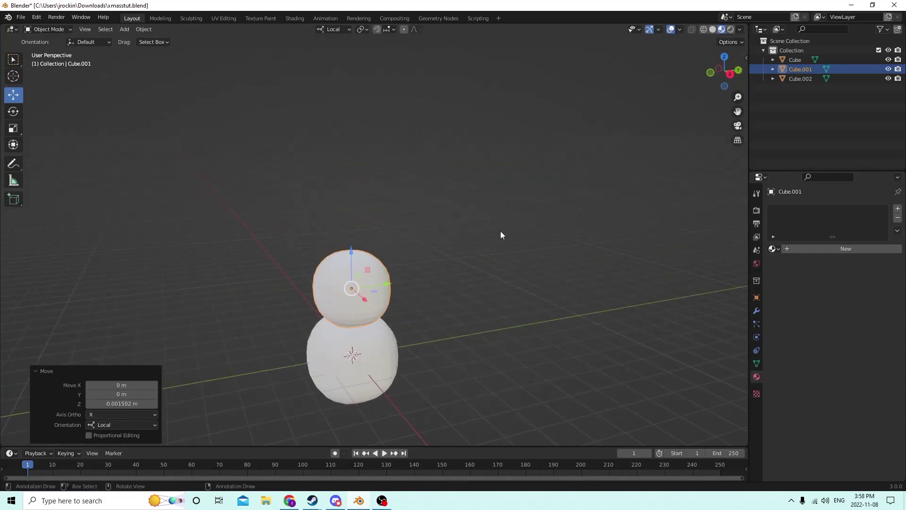
{"action": "key", "text": "s"}
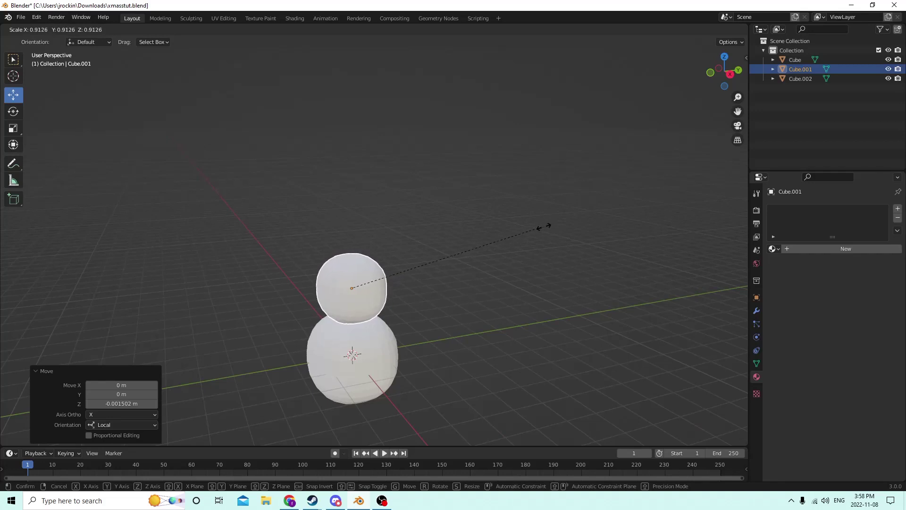
{"action": "left_click", "coordinate": [559, 224]}
Duplicate the upper ball and move the copy up about 0.018 m along Z as the snowman's head
{"action": "middle_click_drag", "start_coordinate": [480, 226], "coordinate": [549, 208]}
{"action": "key", "text": "shift+d"}
{"action": "right_click", "coordinate": [535, 197]}
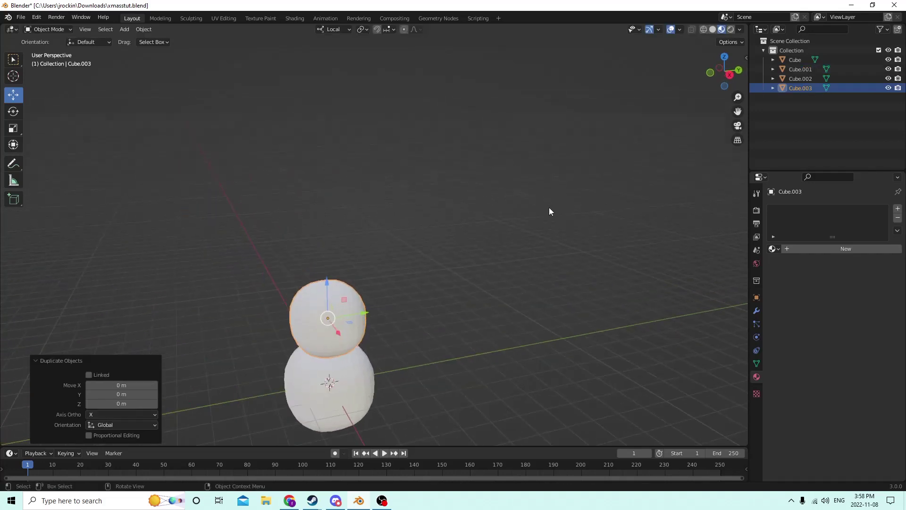
{"action": "key", "text": "g"}
{"action": "key", "text": "z"}
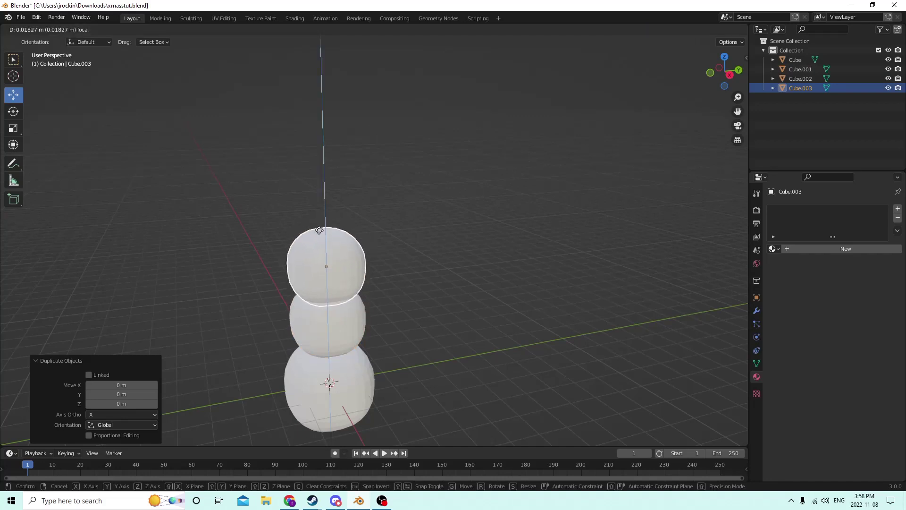
{"action": "left_click", "coordinate": [398, 245]}
Scale the snowman's head down uniformly by about 0.775 and deselect it
{"action": "key", "text": "s"}
{"action": "left_click", "coordinate": [486, 243]}
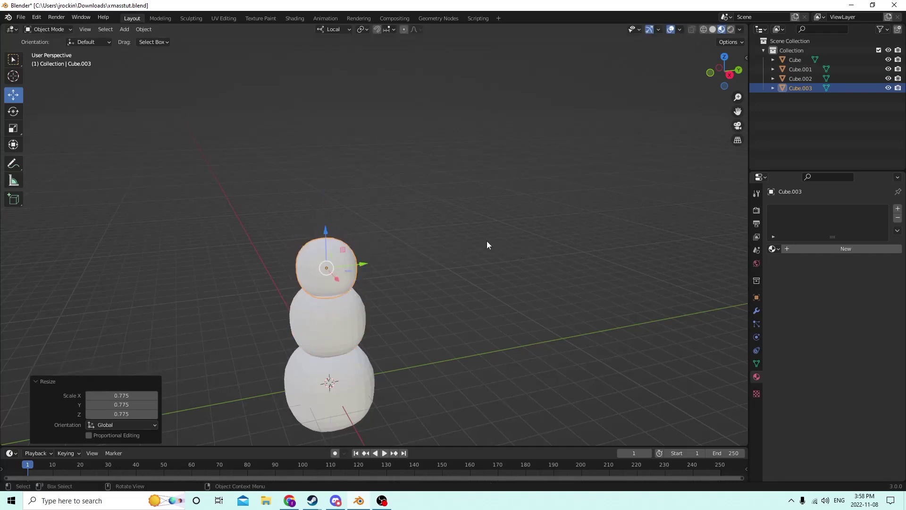
{"action": "middle_click_drag", "start_coordinate": [486, 243], "coordinate": [446, 227]}
{"action": "scroll", "coordinate": [467, 236], "scroll_direction": "down", "scroll_amount": 2}
{"action": "scroll", "coordinate": [474, 236], "scroll_direction": "up", "scroll_amount": 5}
{"action": "scroll", "coordinate": [473, 235], "scroll_direction": "down", "scroll_amount": 3}
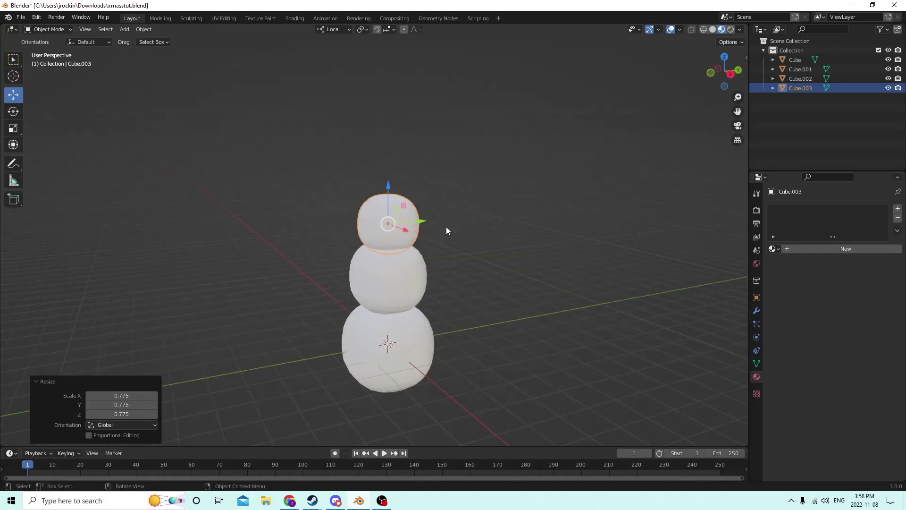
{"action": "left_click", "coordinate": [519, 264]}
Add another 0.02 m cube mesh at the world origin
{"action": "middle_click_drag", "start_coordinate": [518, 264], "coordinate": [496, 257]}
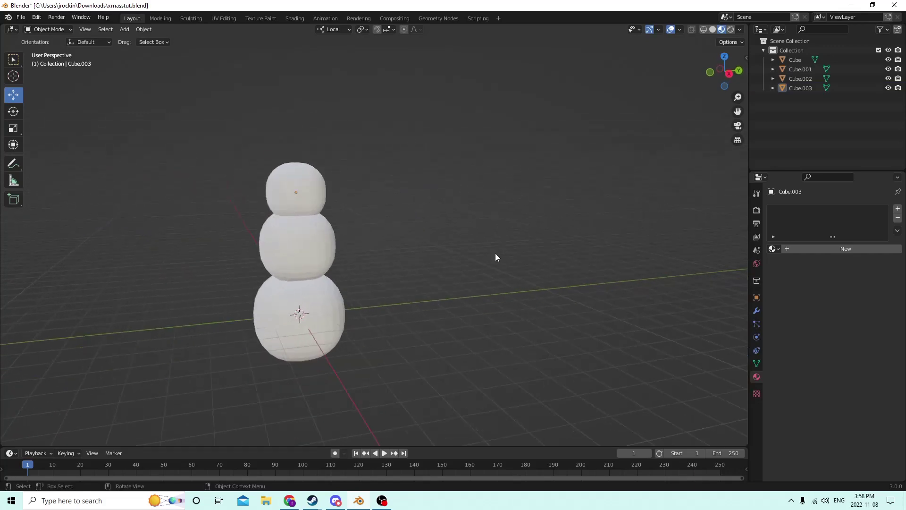
{"action": "key", "text": "shift+a"}
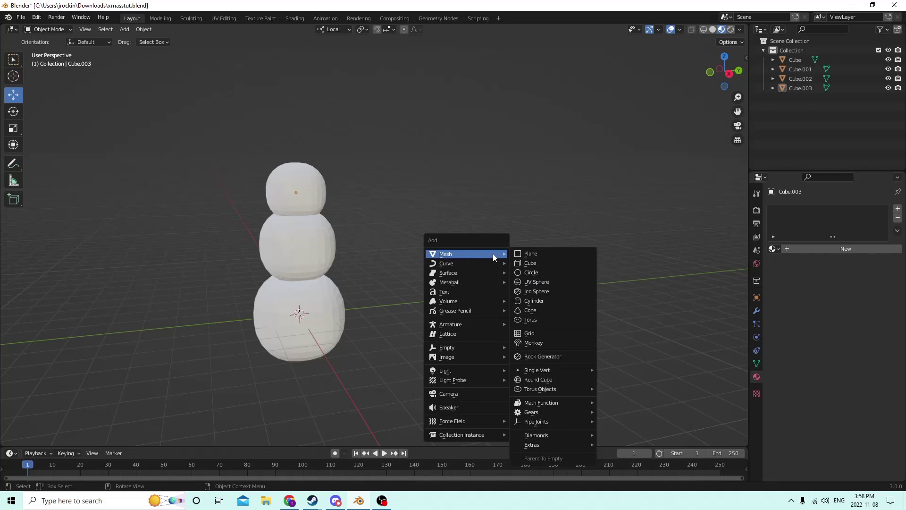
{"action": "left_click", "coordinate": [531, 263]}
Move the new cube along its X axis by about 0.026 m and another 0.057 m, clear of the snowman
{"action": "middle_click_drag", "start_coordinate": [412, 262], "coordinate": [414, 236]}
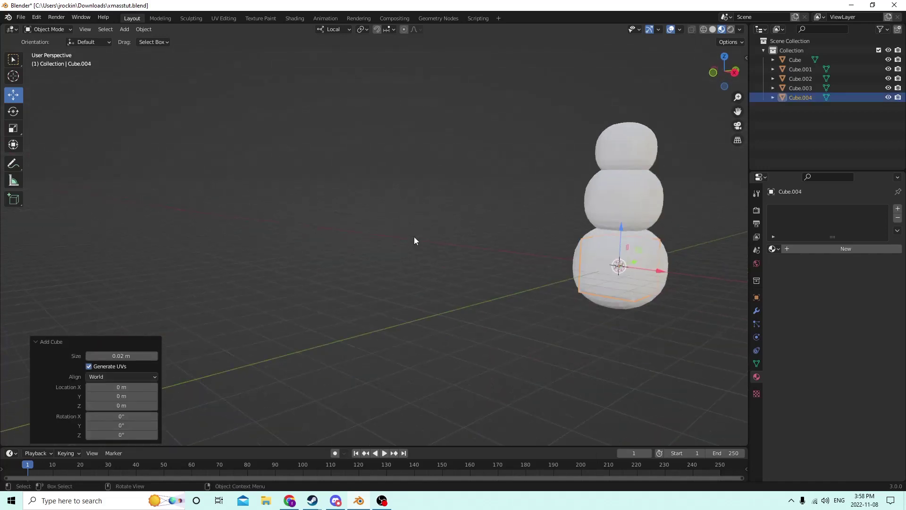
{"action": "scroll", "coordinate": [414, 237], "scroll_direction": "up", "scroll_amount": 3}
{"action": "scroll", "coordinate": [636, 260], "scroll_direction": "down", "scroll_amount": 3}
{"action": "left_click_drag", "start_coordinate": [647, 274], "coordinate": [710, 293]}
{"action": "middle_click_drag", "start_coordinate": [709, 293], "coordinate": [658, 295], "text": "shift"}
{"action": "scroll", "coordinate": [511, 286], "scroll_direction": "down", "scroll_amount": 4}
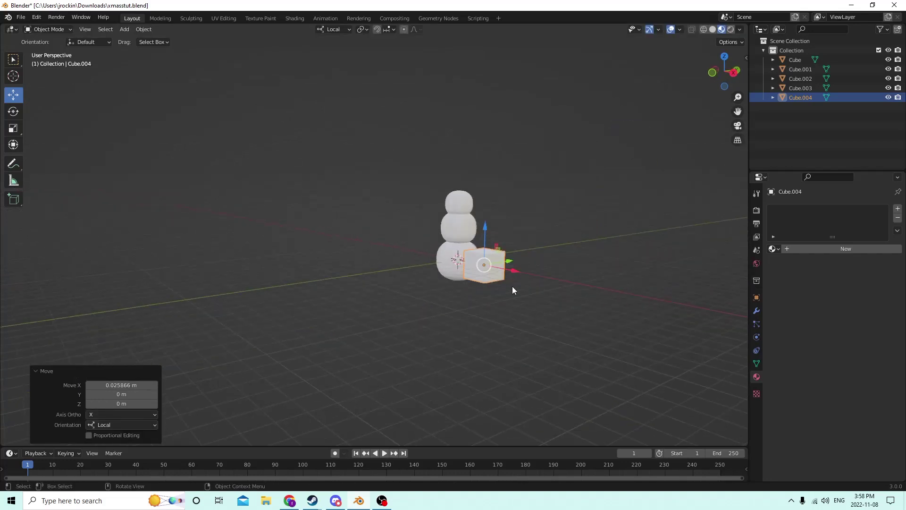
{"action": "left_click_drag", "start_coordinate": [504, 270], "coordinate": [590, 292]}
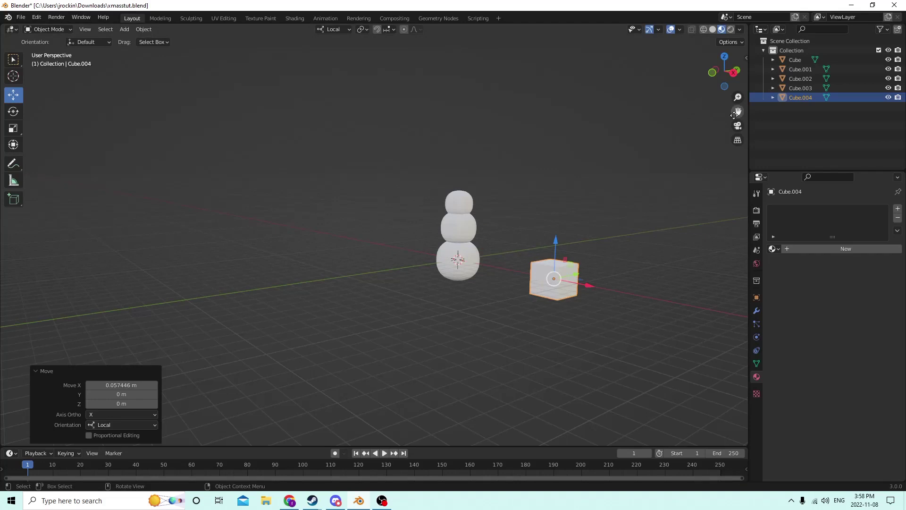
{"action": "left_click_drag", "start_coordinate": [735, 115], "coordinate": [764, 117]}
{"action": "middle_click_drag", "start_coordinate": [554, 183], "coordinate": [612, 191]}
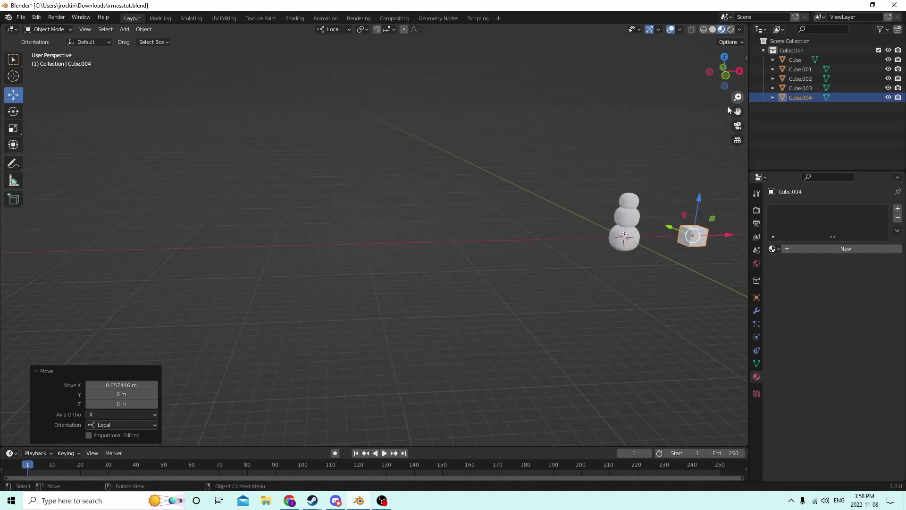
{"action": "left_click", "coordinate": [660, 114]}
{"action": "left_click_drag", "start_coordinate": [735, 112], "coordinate": [543, 121]}
{"action": "scroll", "coordinate": [723, 137], "scroll_direction": "up", "scroll_amount": 6}
{"action": "middle_click_drag", "start_coordinate": [694, 152], "coordinate": [628, 262]}
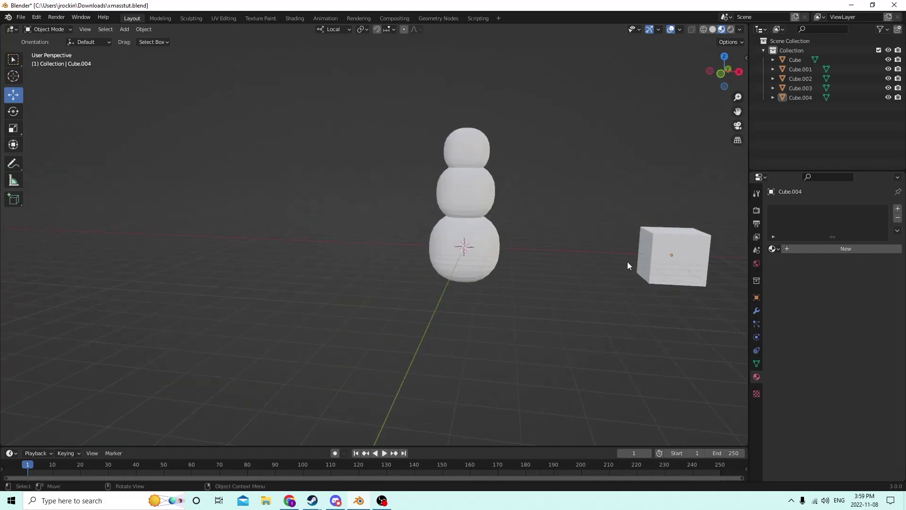
Bevel all edges of the cube beside the snowman by about 0.0082 m with six segments
{"action": "left_click", "coordinate": [642, 245]}
{"action": "key", "text": "Tab"}
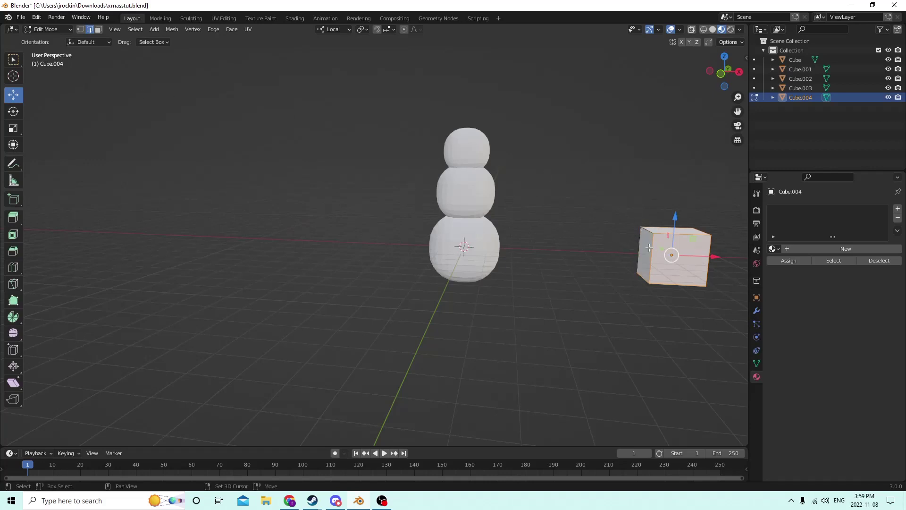
{"action": "middle_click_drag", "start_coordinate": [641, 277], "coordinate": [538, 283]}
{"action": "scroll", "coordinate": [531, 250], "scroll_direction": "up", "scroll_amount": 2}
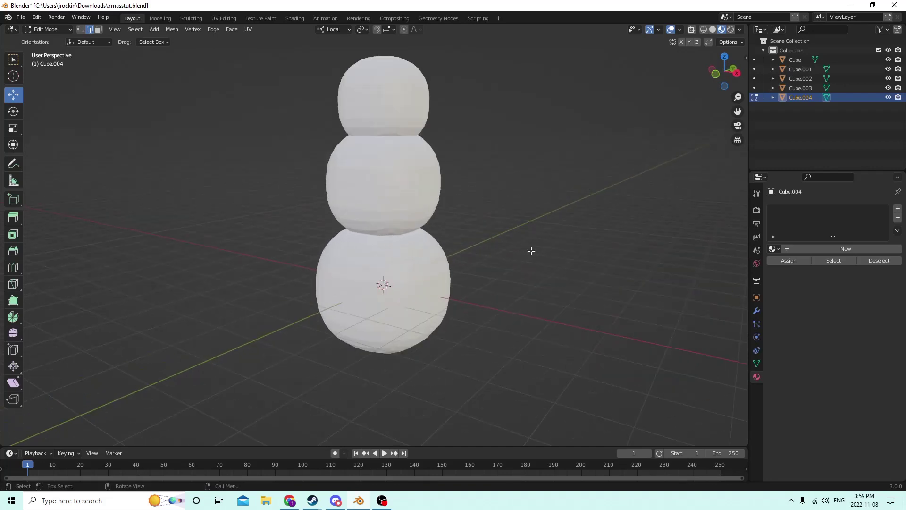
{"action": "middle_click_drag", "start_coordinate": [530, 250], "coordinate": [486, 222]}
{"action": "scroll", "coordinate": [450, 227], "scroll_direction": "down", "scroll_amount": 1}
{"action": "key", "text": "ctrl+b"}
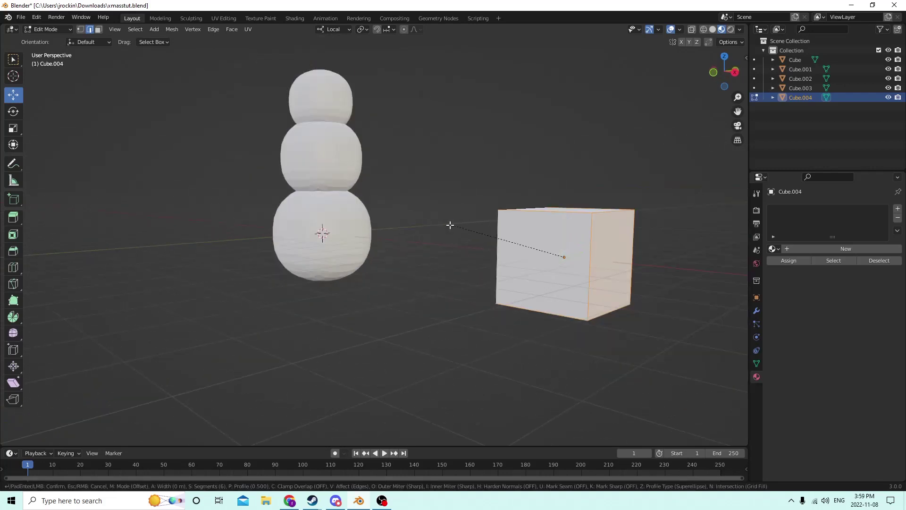
{"action": "scroll", "coordinate": [437, 218], "scroll_direction": "up", "scroll_amount": 5}
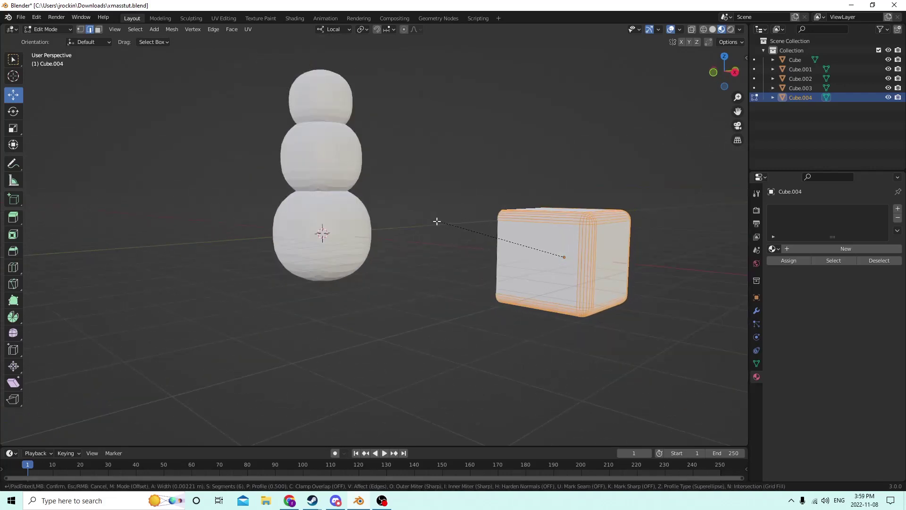
{"action": "left_click", "coordinate": [409, 221]}
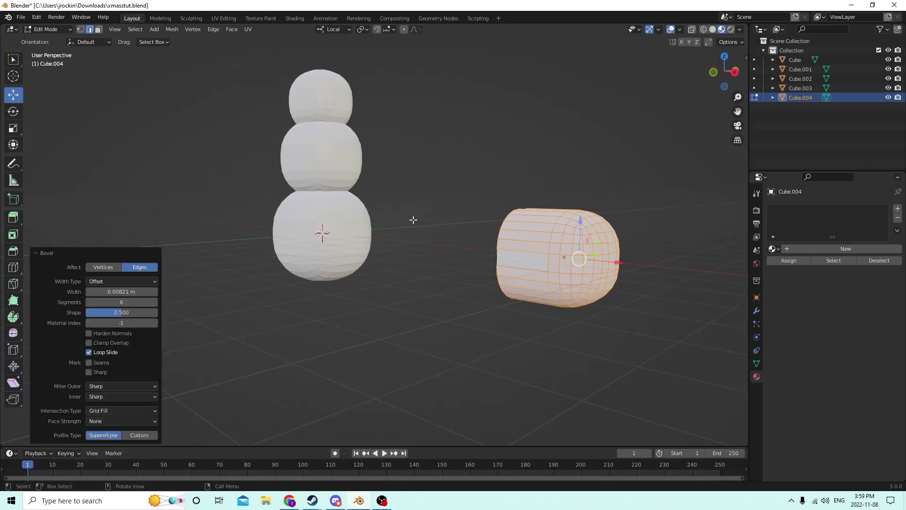
{"action": "middle_click_drag", "start_coordinate": [376, 236], "coordinate": [452, 225]}
{"action": "key", "text": "Tab"}
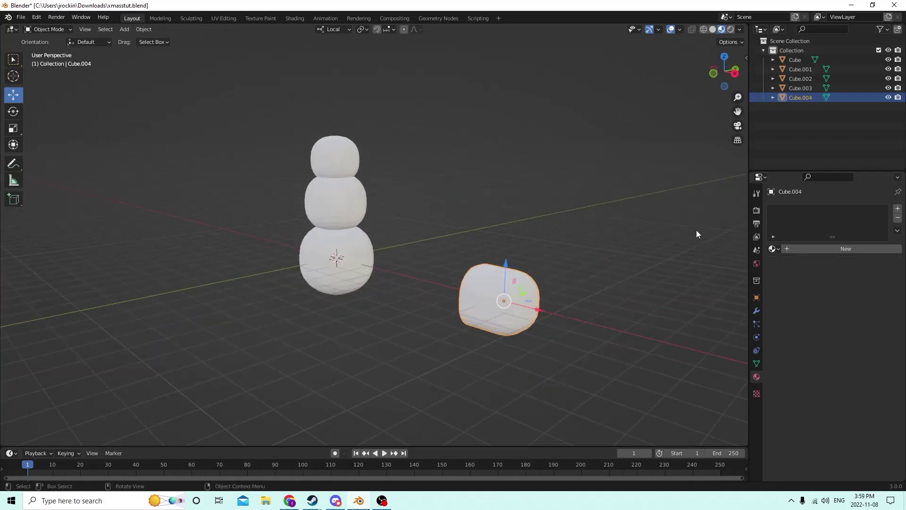
Scale the rounded cube down uniformly by about 0.105 and stretch it along its X axis into a long, narrow nose
{"action": "key", "text": "s"}
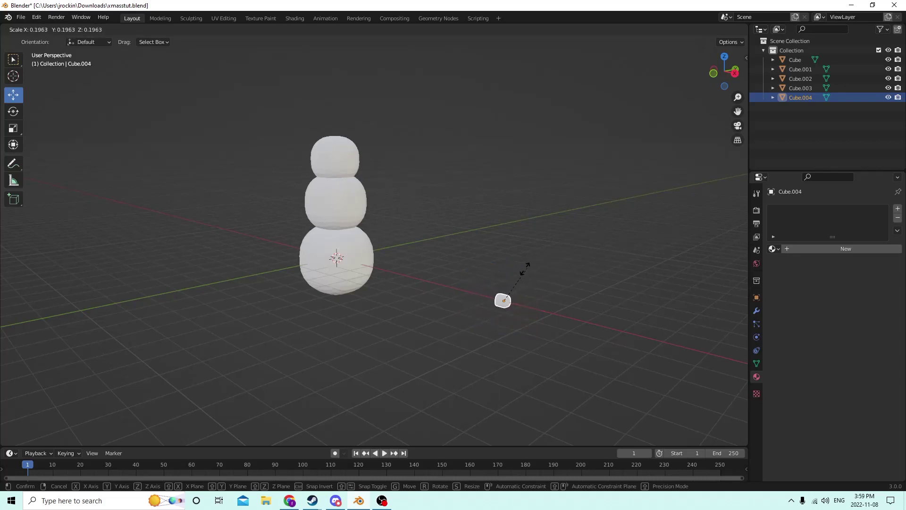
{"action": "left_click", "coordinate": [515, 283]}
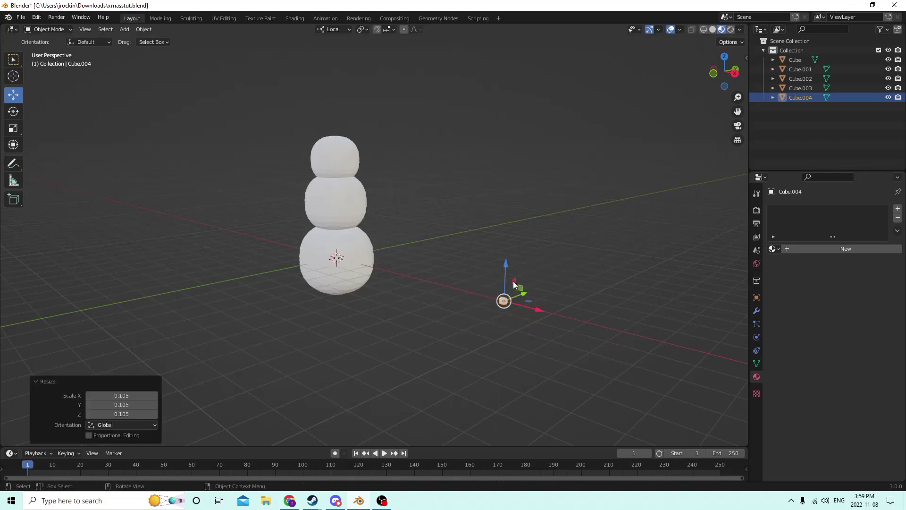
{"action": "left_click", "coordinate": [13, 128]}
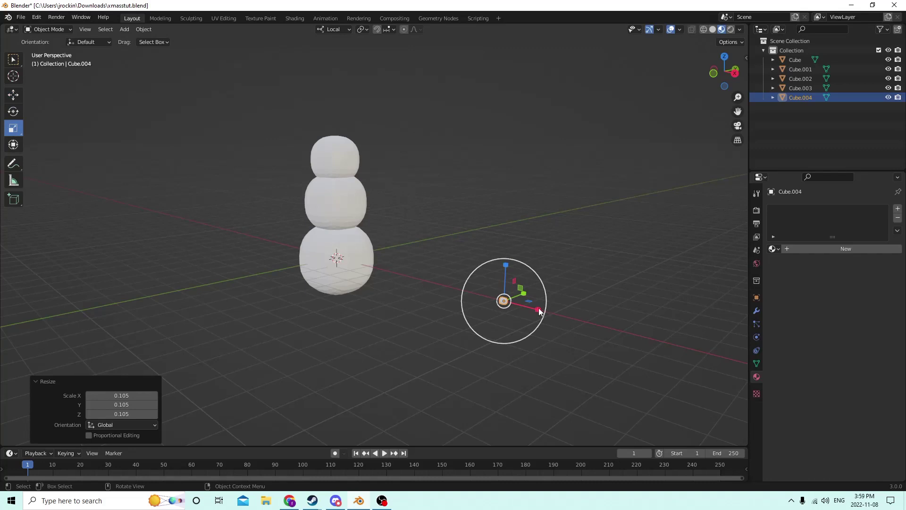
{"action": "left_click_drag", "start_coordinate": [540, 312], "coordinate": [612, 329]}
{"action": "left_click_drag", "start_coordinate": [740, 360], "coordinate": [738, 359]}
{"action": "scroll", "coordinate": [647, 288], "scroll_direction": "up", "scroll_amount": 2}
{"action": "middle_click_drag", "start_coordinate": [604, 276], "coordinate": [542, 254]}
{"action": "key", "text": "Tab"}
{"action": "key", "text": "Tab"}
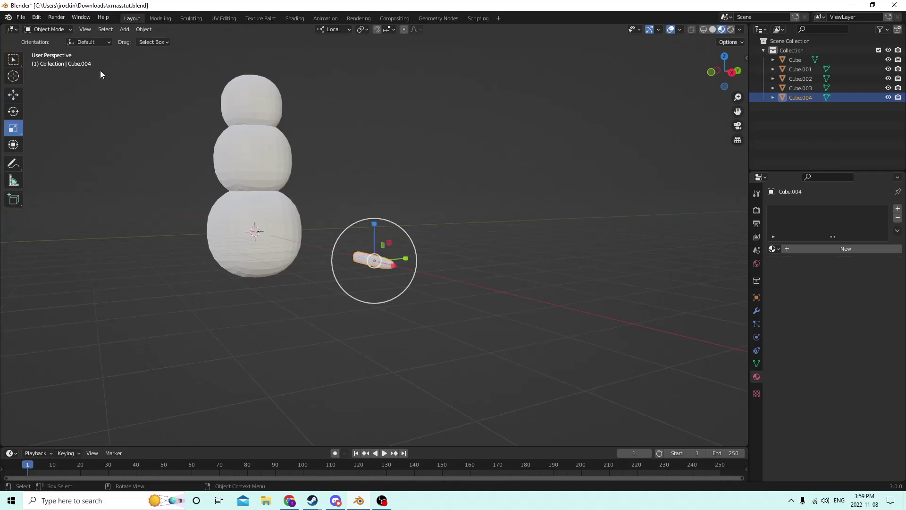
Raise the nose along Z toward head height, finishing with a further move of about 0.013 m
{"action": "left_click", "coordinate": [13, 94]}
{"action": "middle_click_drag", "start_coordinate": [178, 112], "coordinate": [461, 255]}
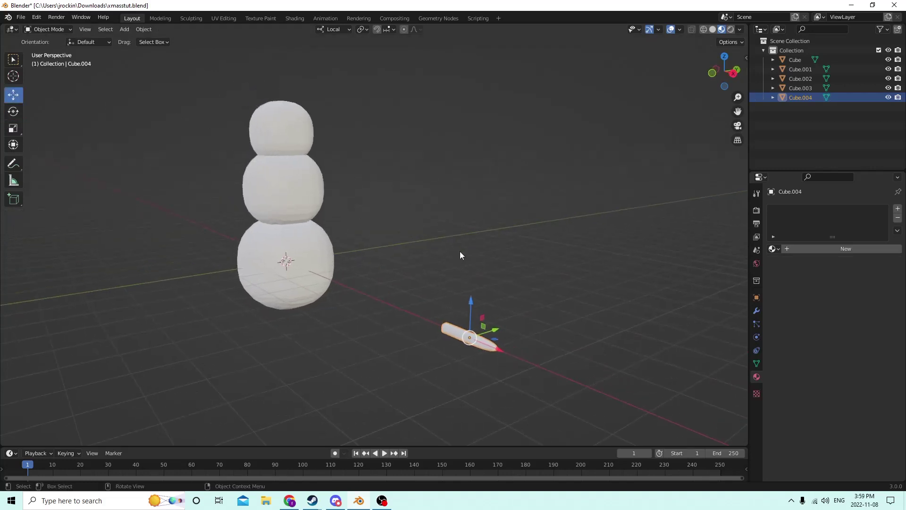
{"action": "left_click_drag", "start_coordinate": [471, 303], "coordinate": [470, 167]}
{"action": "left_click", "coordinate": [473, 147]}
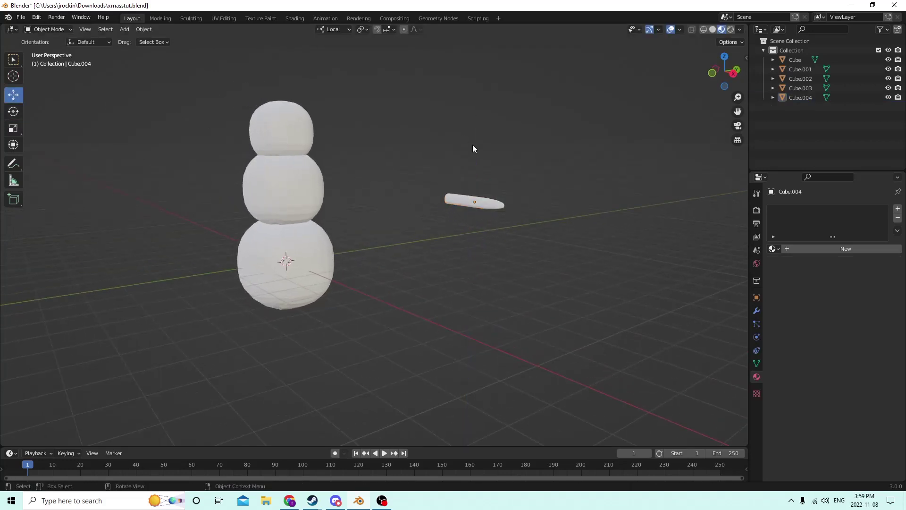
{"action": "left_click", "coordinate": [476, 202]}
{"action": "middle_click_drag", "start_coordinate": [503, 205], "coordinate": [504, 211]}
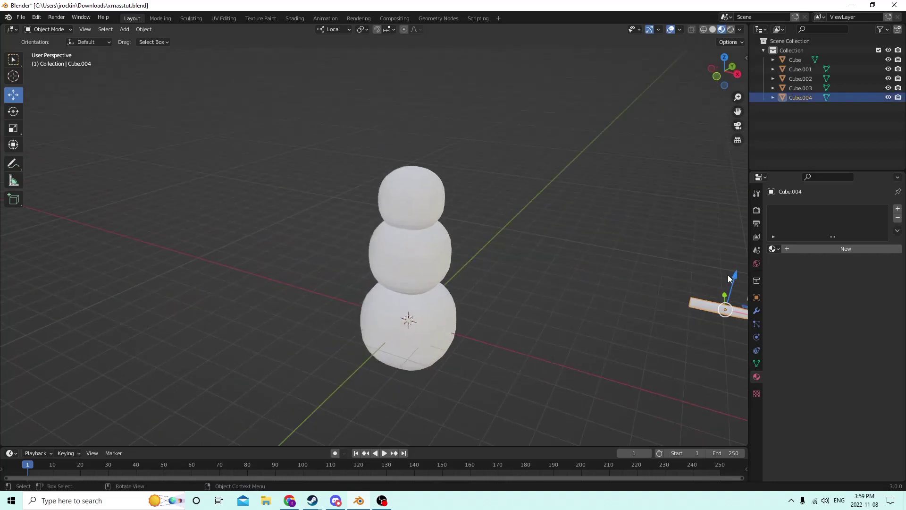
{"action": "left_click_drag", "start_coordinate": [735, 276], "coordinate": [717, 217]}
{"action": "scroll", "coordinate": [716, 218], "scroll_direction": "down", "scroll_amount": 3}
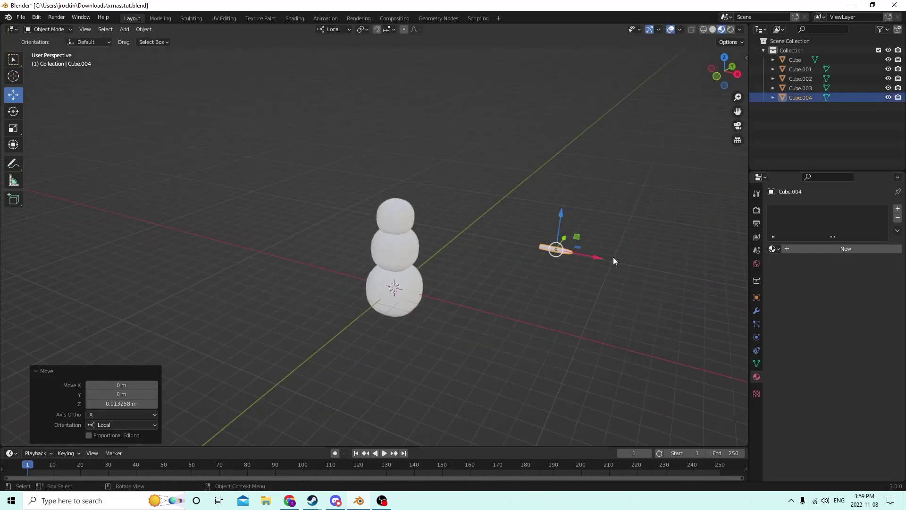
Move the nose along its X axis by about -0.07 m so its base sits inside the snowman's head
{"action": "left_click_drag", "start_coordinate": [613, 257], "coordinate": [457, 231]}
{"action": "scroll", "coordinate": [384, 202], "scroll_direction": "up", "scroll_amount": 3}
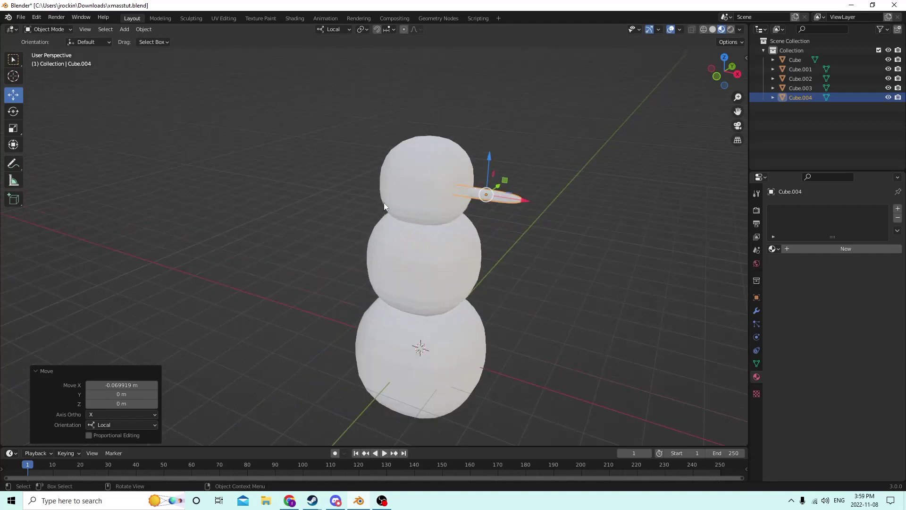
{"action": "middle_click_drag", "start_coordinate": [384, 203], "coordinate": [307, 191]}
{"action": "scroll", "coordinate": [306, 199], "scroll_direction": "up", "scroll_amount": 3}
{"action": "scroll", "coordinate": [310, 202], "scroll_direction": "up", "scroll_amount": 2}
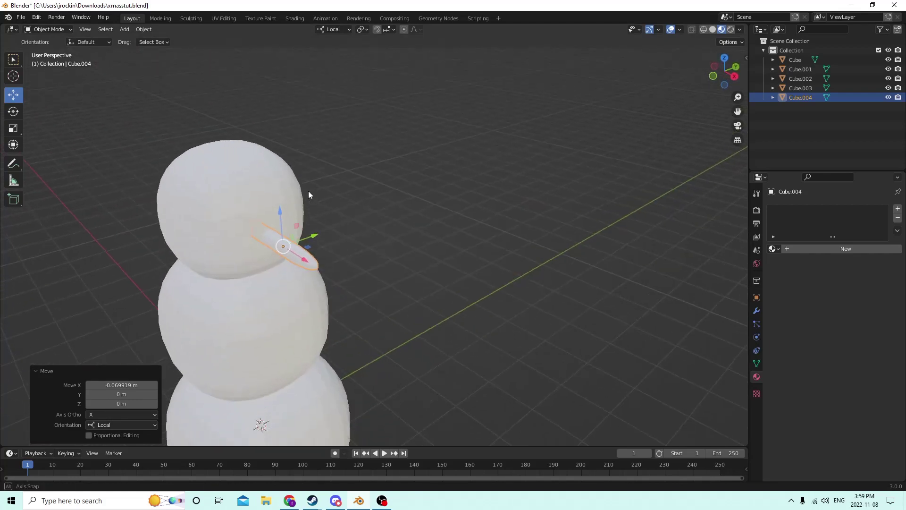
{"action": "middle_click_drag", "start_coordinate": [309, 229], "coordinate": [341, 216]}
Push the nose slightly deeper into the head along X, raise it about 0.0024 m along Z, and deselect it
{"action": "left_click_drag", "start_coordinate": [531, 126], "coordinate": [505, 121]}
{"action": "left_click_drag", "start_coordinate": [483, 87], "coordinate": [481, 68]}
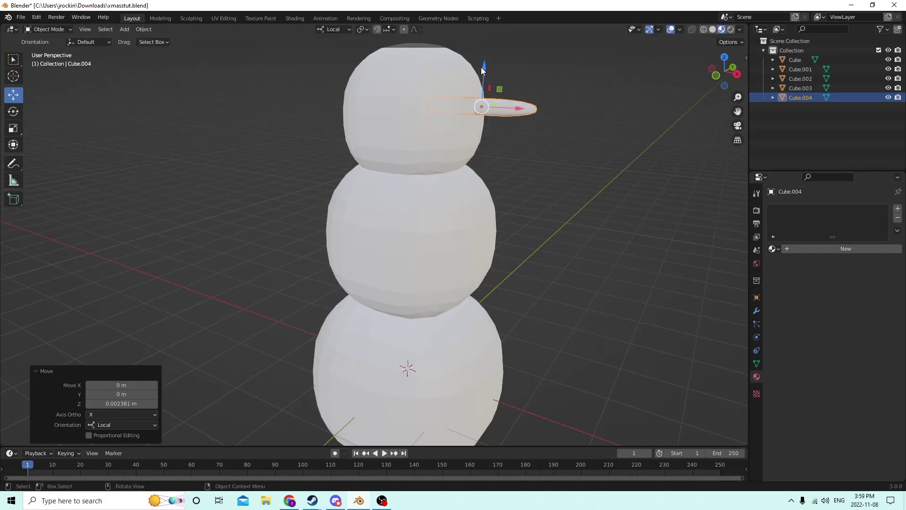
{"action": "middle_click_drag", "start_coordinate": [481, 67], "coordinate": [474, 151]}
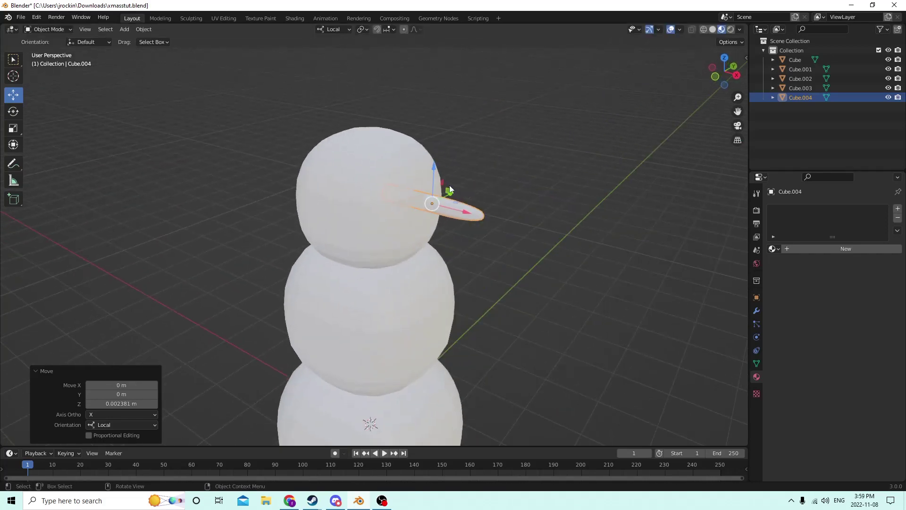
{"action": "middle_click_drag", "start_coordinate": [450, 189], "coordinate": [414, 160]}
{"action": "left_click", "coordinate": [415, 164]}
{"action": "scroll", "coordinate": [419, 158], "scroll_direction": "up", "scroll_amount": 3}
{"action": "scroll", "coordinate": [431, 162], "scroll_direction": "down", "scroll_amount": 3}
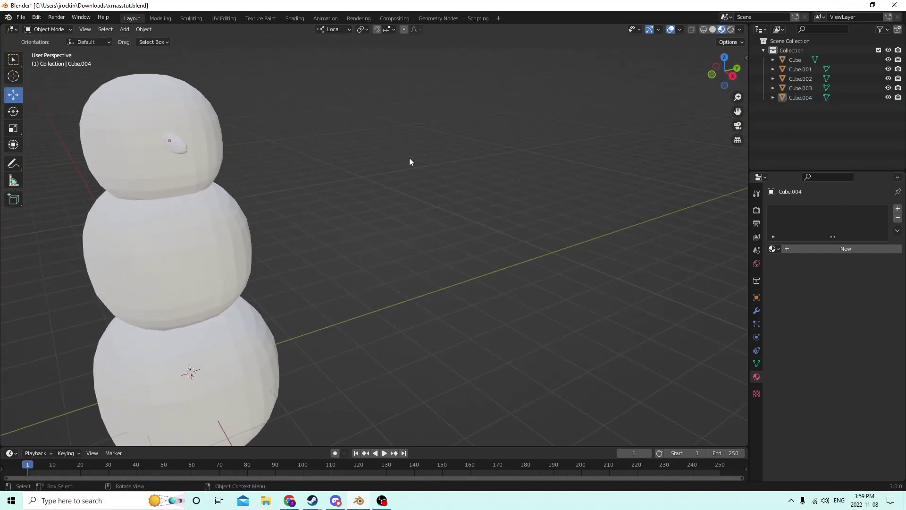
Add another 0.02 m cube mesh at the world origin and move it about 0.031 m along X, in front of the snowman
{"action": "key", "text": "shift+a"}
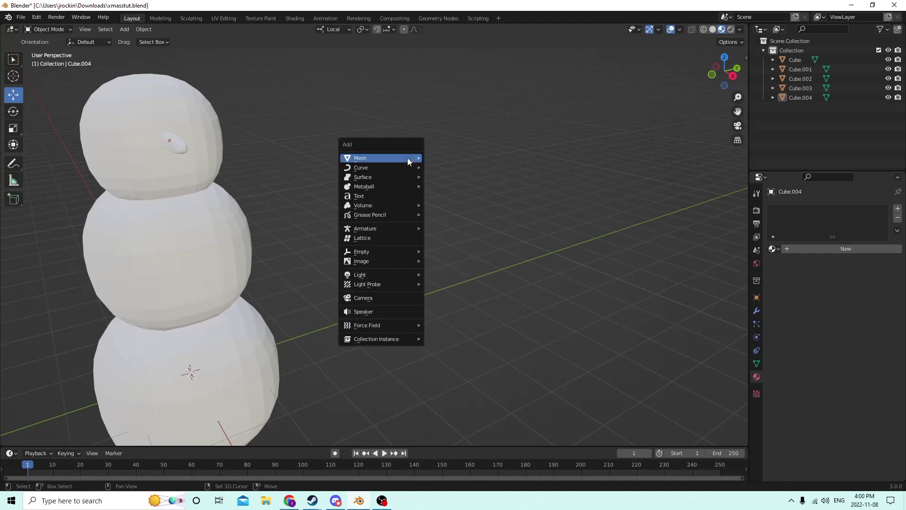
{"action": "mouse_move", "coordinate": [408, 158]}
{"action": "left_click", "coordinate": [444, 167]}
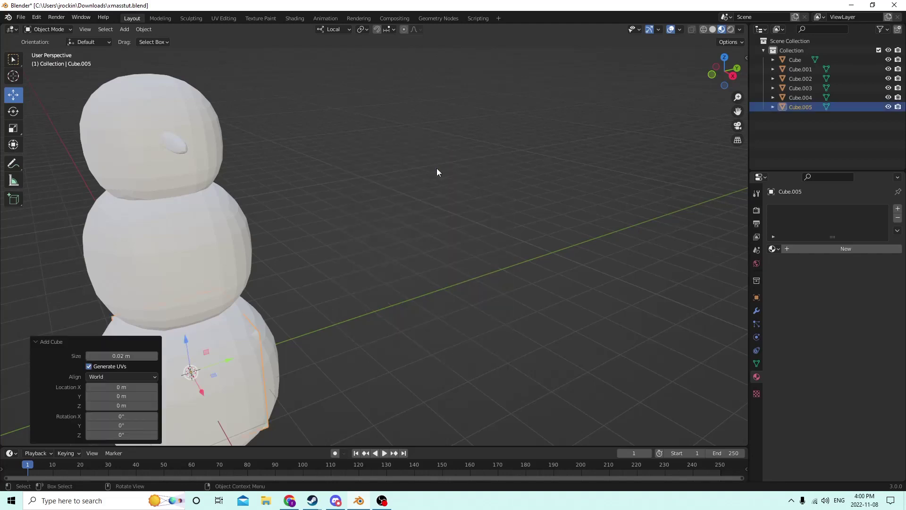
{"action": "middle_click_drag", "start_coordinate": [437, 168], "coordinate": [460, 149]}
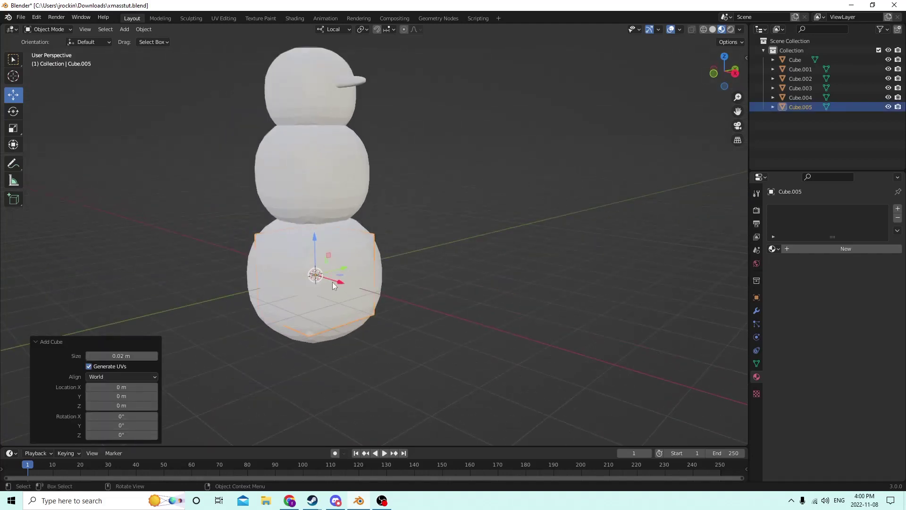
{"action": "left_click_drag", "start_coordinate": [333, 282], "coordinate": [429, 288]}
{"action": "scroll", "coordinate": [379, 263], "scroll_direction": "up", "scroll_amount": 2}
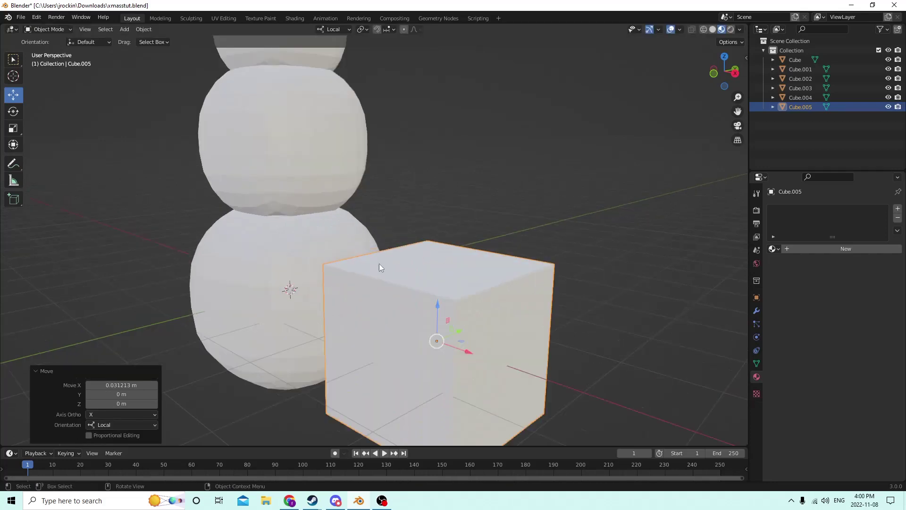
{"action": "middle_click_drag", "start_coordinate": [337, 253], "coordinate": [319, 254]}
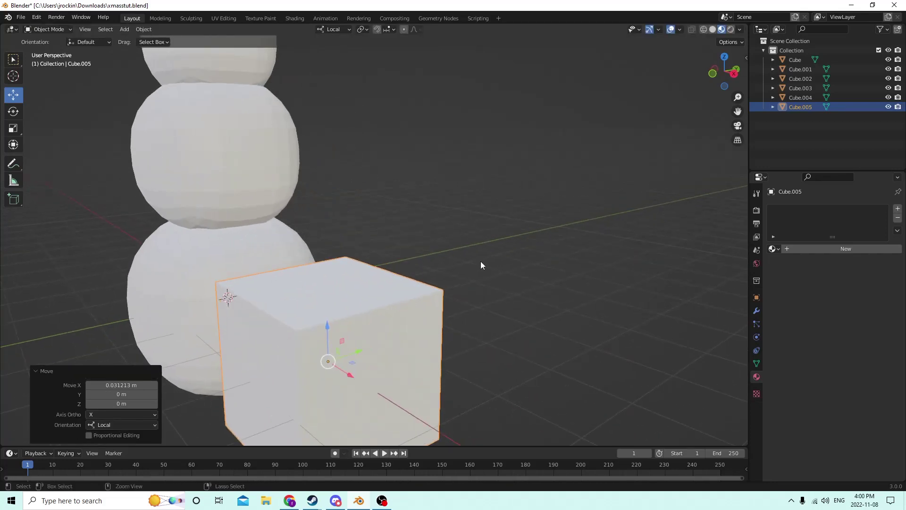
Try beveling all edges of the new cube by about 0.0033 m, reducing the segments from six to one, and undo the bevel
{"action": "key", "text": "Tab"}
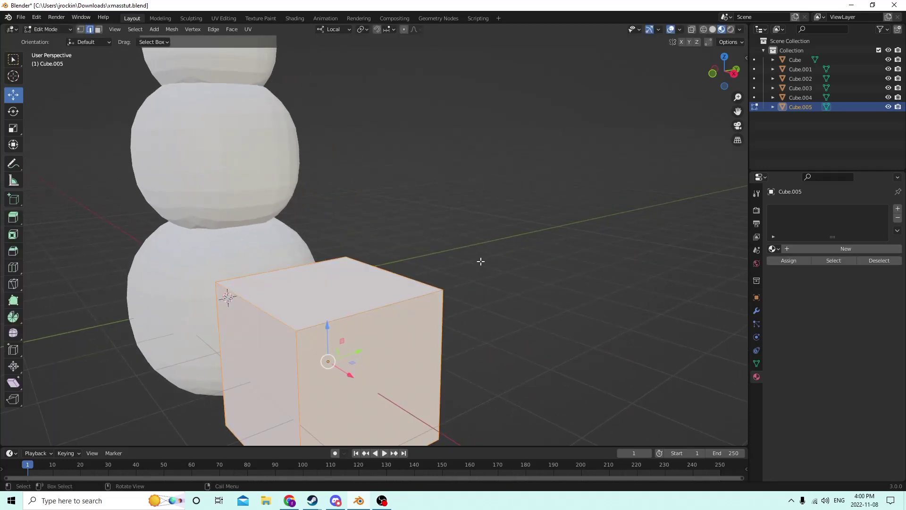
{"action": "key", "text": "ctrl+b"}
{"action": "scroll", "coordinate": [491, 257], "scroll_direction": "up", "scroll_amount": 5}
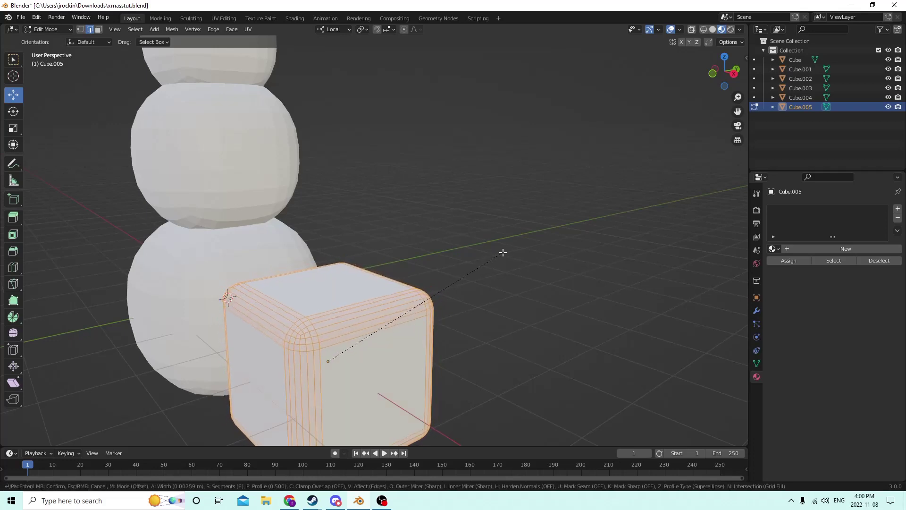
{"action": "left_click", "coordinate": [460, 262]}
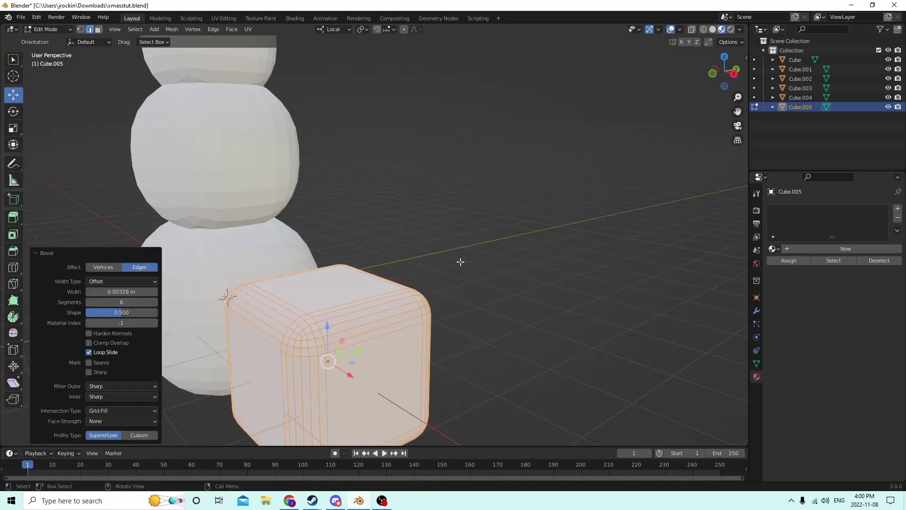
{"action": "left_click", "coordinate": [89, 302]}
{"action": "left_click", "coordinate": [89, 301]}
{"action": "left_click", "coordinate": [88, 302]}
{"action": "left_click", "coordinate": [89, 301]}
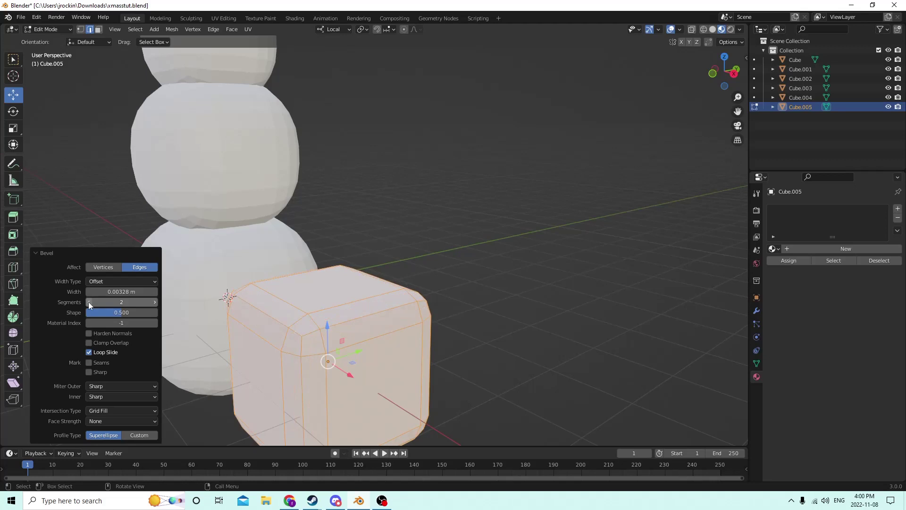
{"action": "left_click", "coordinate": [89, 301]}
{"action": "middle_click_drag", "start_coordinate": [416, 264], "coordinate": [503, 225]}
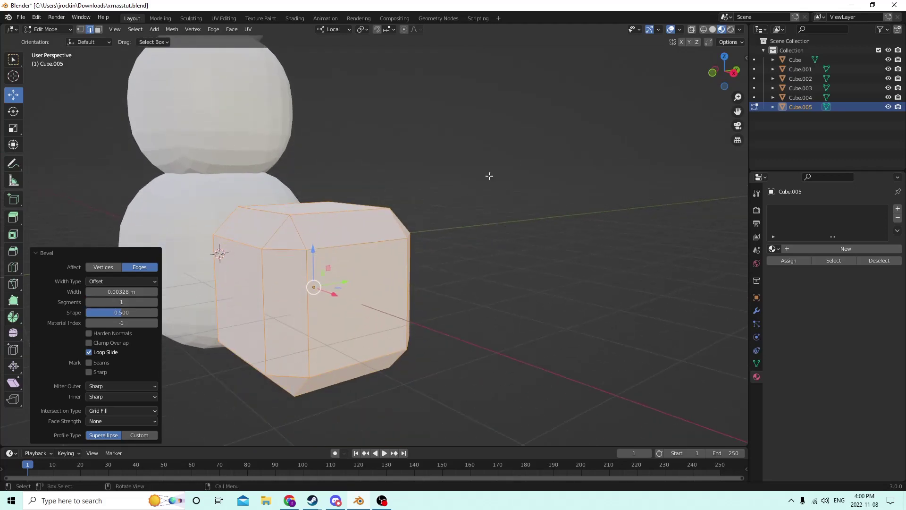
{"action": "left_click", "coordinate": [37, 18]}
{"action": "left_click", "coordinate": [47, 28]}
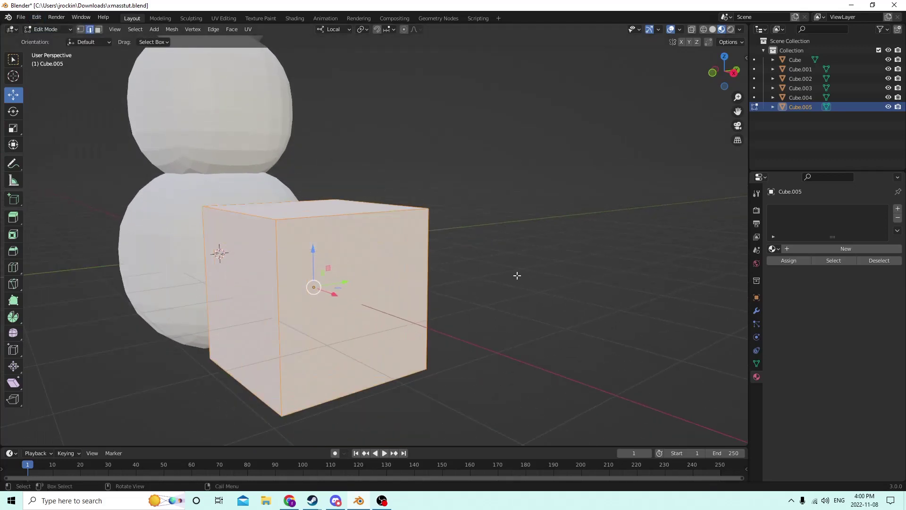
Bevel all edges of the new cube by about 0.0052 m with a single segment
{"action": "key", "text": "ctrl+b"}
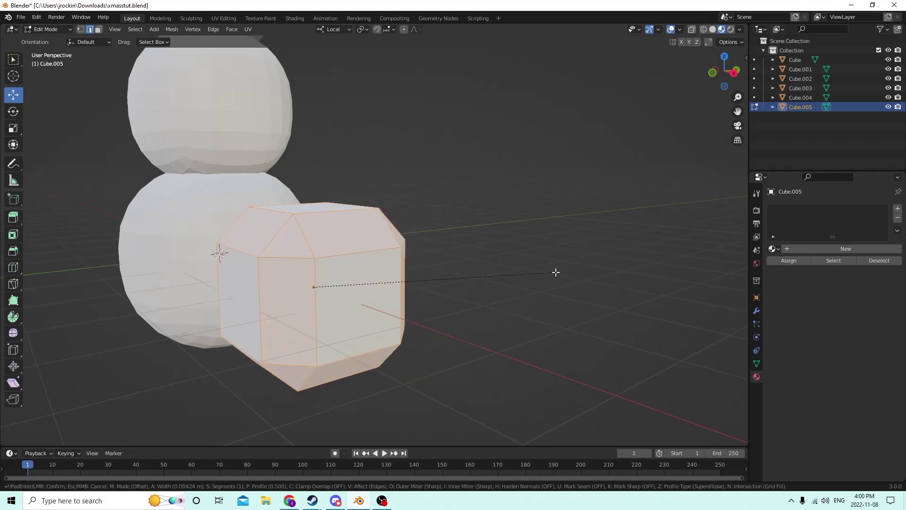
{"action": "middle_click_drag", "start_coordinate": [544, 279], "coordinate": [513, 279]}
{"action": "scroll", "coordinate": [547, 291], "scroll_direction": "down", "scroll_amount": 2}
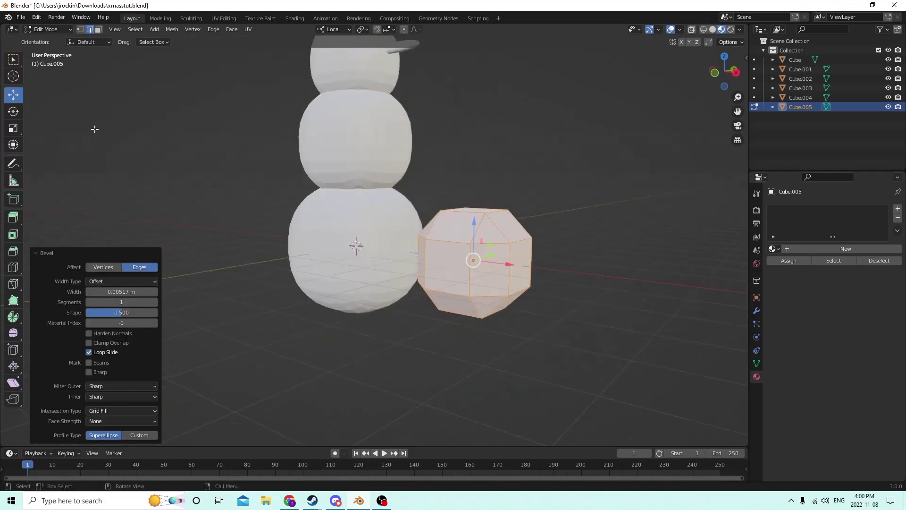
Flatten the beveled cube along X by about 0.329 and shrink it slightly along Z, forming an octagonal disc
{"action": "left_click", "coordinate": [13, 128]}
{"action": "middle_click_drag", "start_coordinate": [581, 325], "coordinate": [627, 333]}
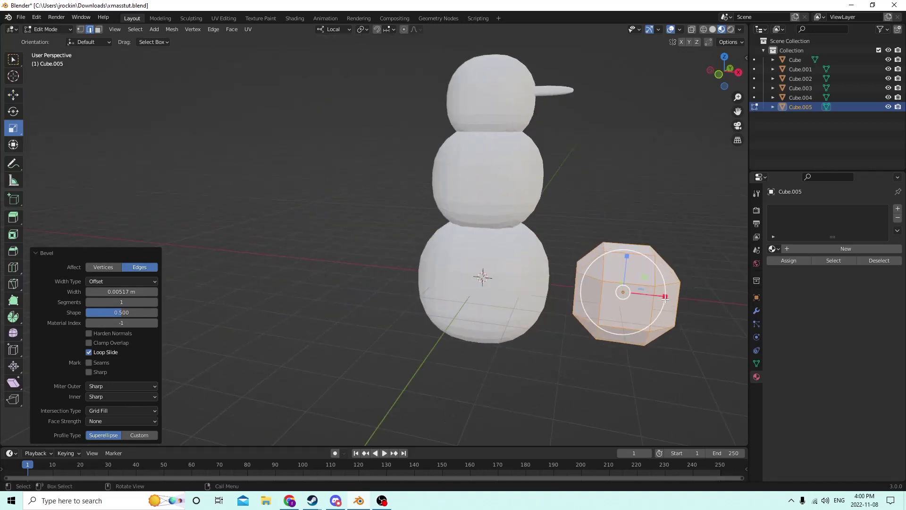
{"action": "left_click_drag", "start_coordinate": [665, 297], "coordinate": [636, 297]}
{"action": "middle_click_drag", "start_coordinate": [628, 296], "coordinate": [406, 240]}
{"action": "scroll", "coordinate": [515, 280], "scroll_direction": "up", "scroll_amount": 2}
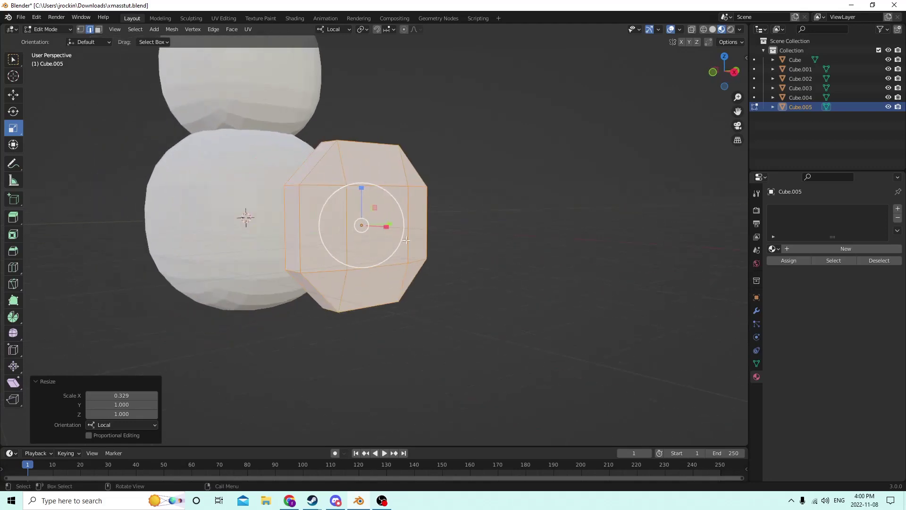
{"action": "left_click_drag", "start_coordinate": [367, 182], "coordinate": [365, 201]}
{"action": "middle_click_drag", "start_coordinate": [365, 201], "coordinate": [407, 219]}
{"action": "key", "text": "Tab"}
Scale the octagonal disc down to about 0.298 and raise it about 0.025 m along Z
{"action": "scroll", "coordinate": [404, 223], "scroll_direction": "up", "scroll_amount": 2}
{"action": "key", "text": "s"}
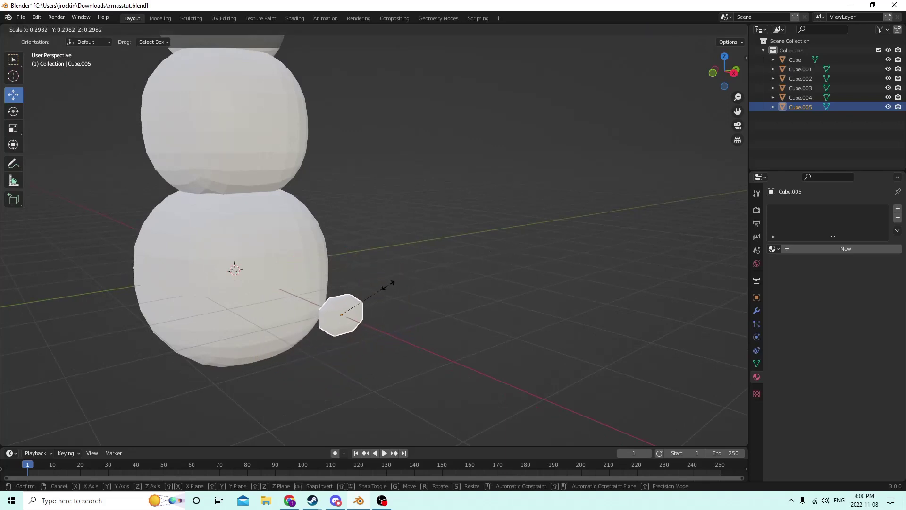
{"action": "left_click", "coordinate": [316, 277]}
{"action": "left_click_drag", "start_coordinate": [340, 282], "coordinate": [346, 75]}
{"action": "middle_click_drag", "start_coordinate": [345, 125], "coordinate": [345, 145]}
{"action": "scroll", "coordinate": [345, 145], "scroll_direction": "down", "scroll_amount": 2}
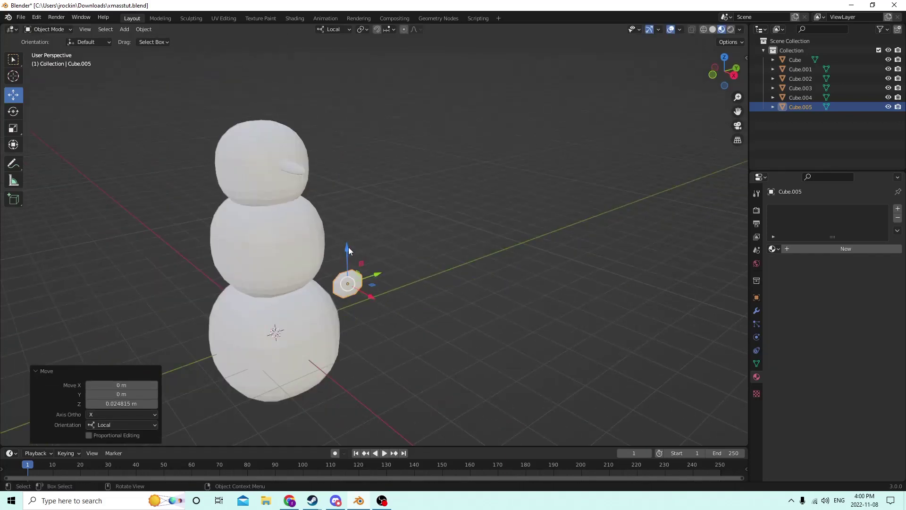
Raise the disc another 0.028 m, bring it in along X to the head, and lower it about 0.0066 m to just above the nose
{"action": "left_click_drag", "start_coordinate": [349, 248], "coordinate": [343, 96]}
{"action": "middle_click_drag", "start_coordinate": [353, 119], "coordinate": [375, 118]}
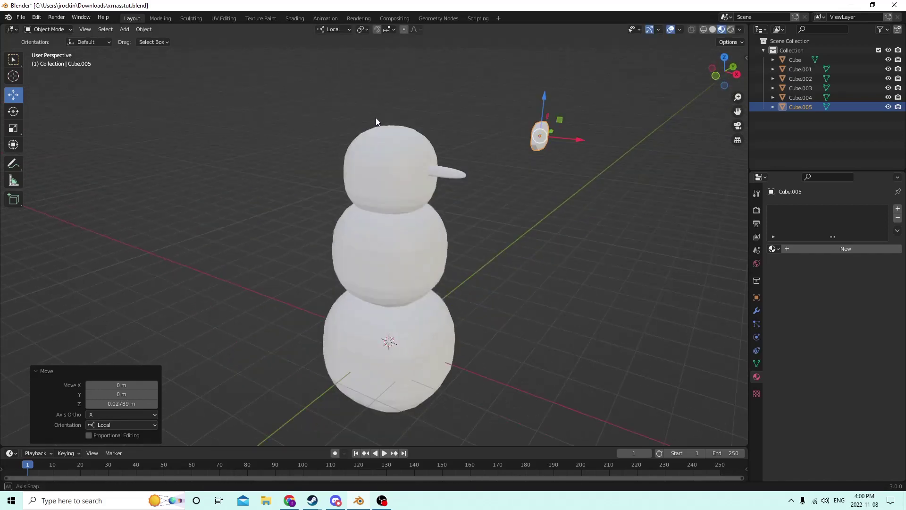
{"action": "scroll", "coordinate": [375, 118], "scroll_direction": "up", "scroll_amount": 2}
{"action": "scroll", "coordinate": [590, 138], "scroll_direction": "down", "scroll_amount": 2}
{"action": "left_click_drag", "start_coordinate": [577, 142], "coordinate": [465, 133]}
{"action": "left_click_drag", "start_coordinate": [437, 84], "coordinate": [438, 120]}
Scale the disc to about 0.467 and shift it about 0.0032 m along Y to the eye position beside the nose
{"action": "middle_click_drag", "start_coordinate": [433, 121], "coordinate": [389, 125]}
{"action": "scroll", "coordinate": [389, 126], "scroll_direction": "up", "scroll_amount": 5}
{"action": "mouse_move", "coordinate": [277, 120]}
{"action": "middle_mouse_down"}
{"action": "mouse_move", "coordinate": [288, 133]}
{"action": "mouse_move", "coordinate": [281, 118]}
{"action": "middle_mouse_up"}
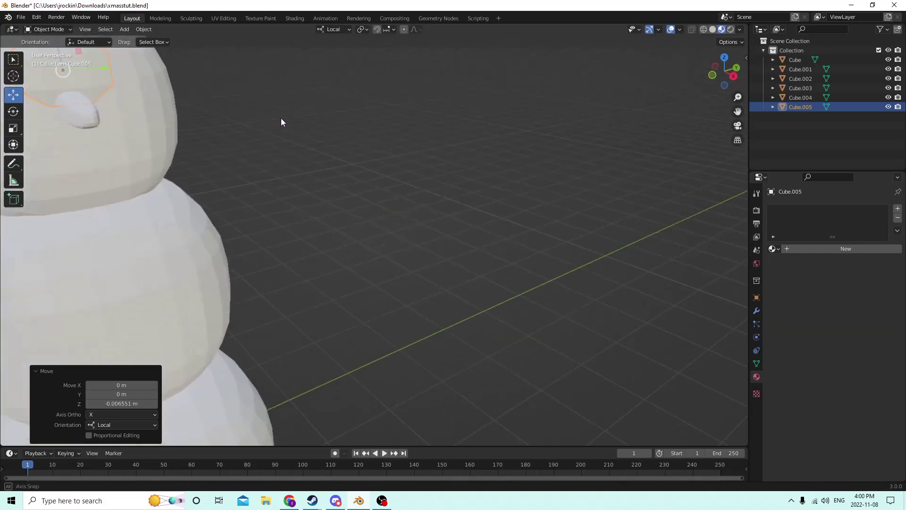
{"action": "scroll", "coordinate": [267, 116], "scroll_direction": "down", "scroll_amount": 3}
{"action": "key", "text": "s"}
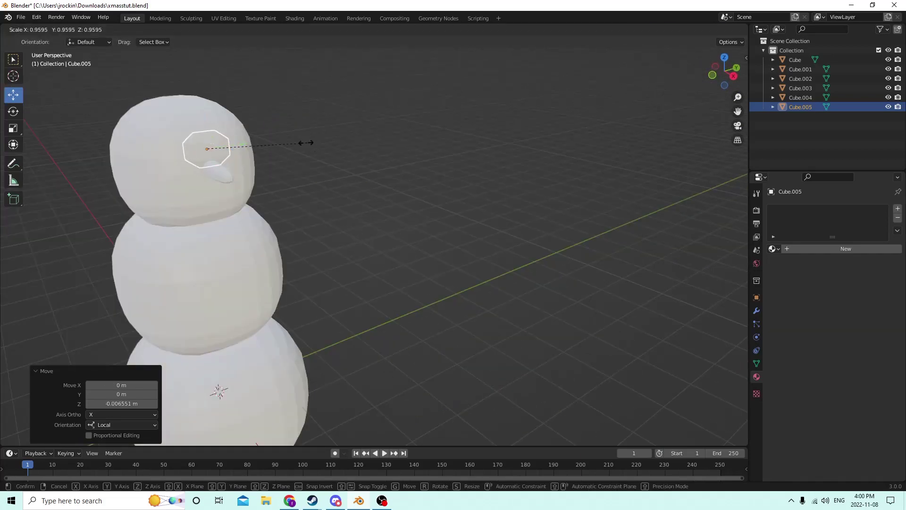
{"action": "left_click", "coordinate": [257, 141]}
{"action": "middle_click_drag", "start_coordinate": [257, 142], "coordinate": [272, 152]}
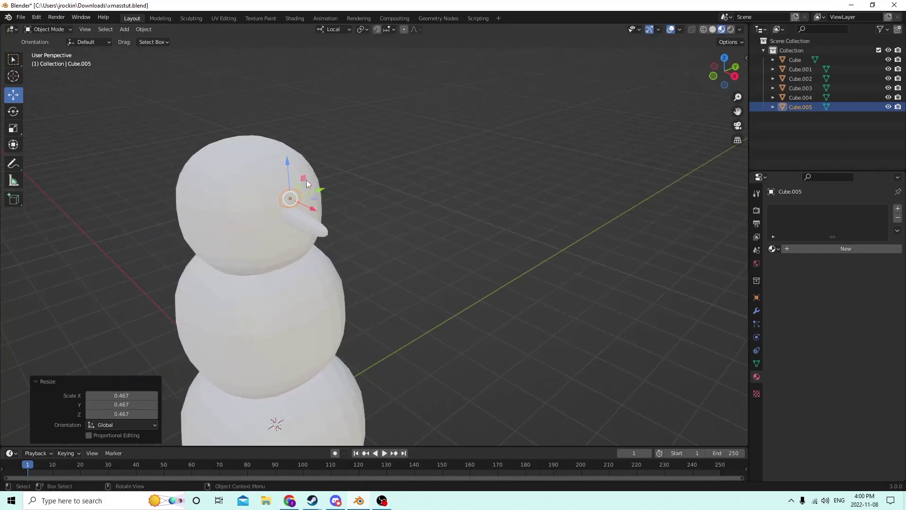
{"action": "left_click_drag", "start_coordinate": [319, 190], "coordinate": [341, 184]}
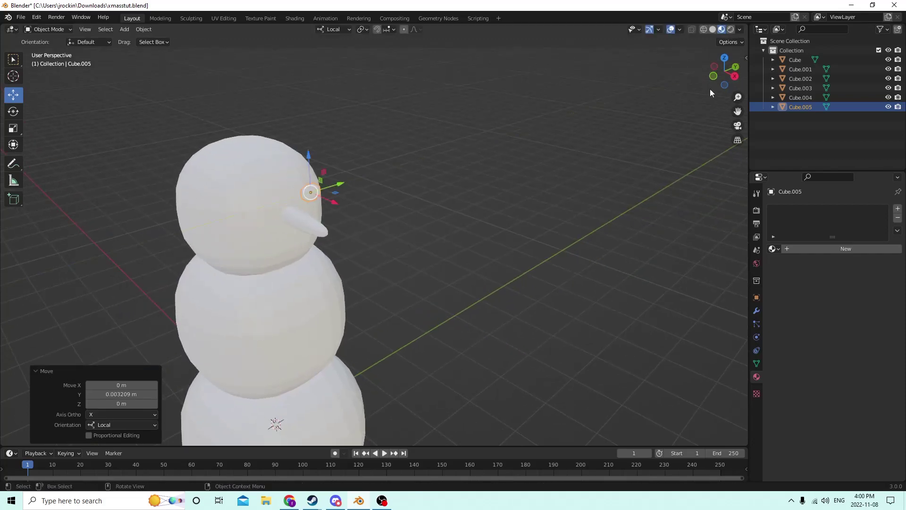
Switch the viewport to solid shading and push the eye disc about 0.0016 m back along X into the head
{"action": "left_click", "coordinate": [712, 31]}
{"action": "middle_click_drag", "start_coordinate": [580, 97], "coordinate": [551, 102], "text": "shift"}
{"action": "scroll", "coordinate": [550, 103], "scroll_direction": "up", "scroll_amount": 2}
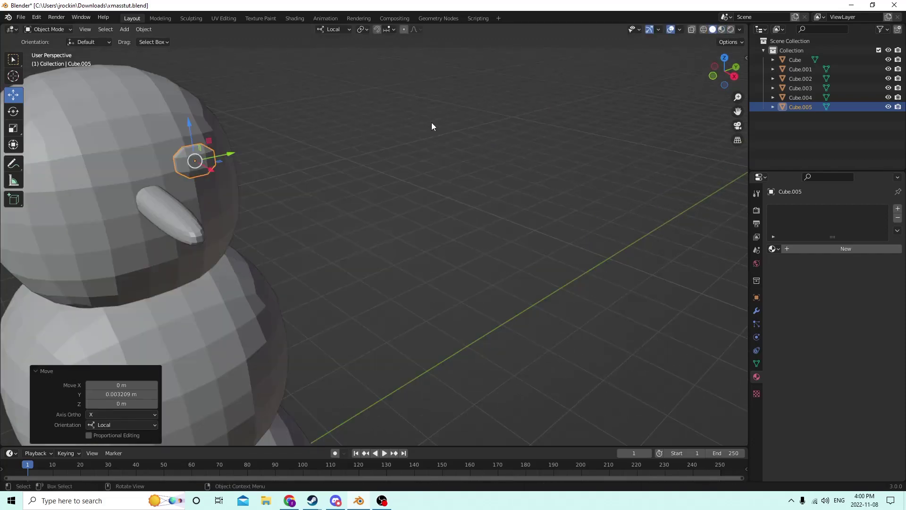
{"action": "middle_click_drag", "start_coordinate": [431, 123], "coordinate": [444, 174]}
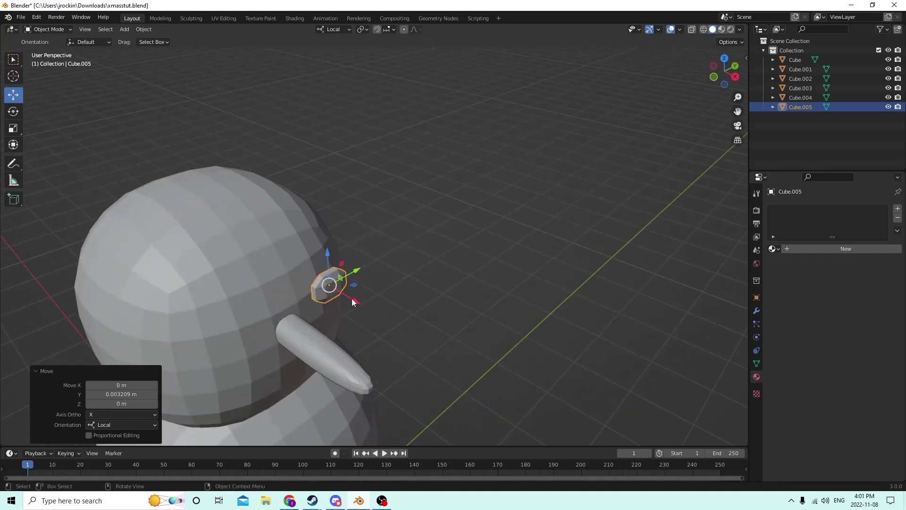
{"action": "left_click_drag", "start_coordinate": [352, 302], "coordinate": [333, 293]}
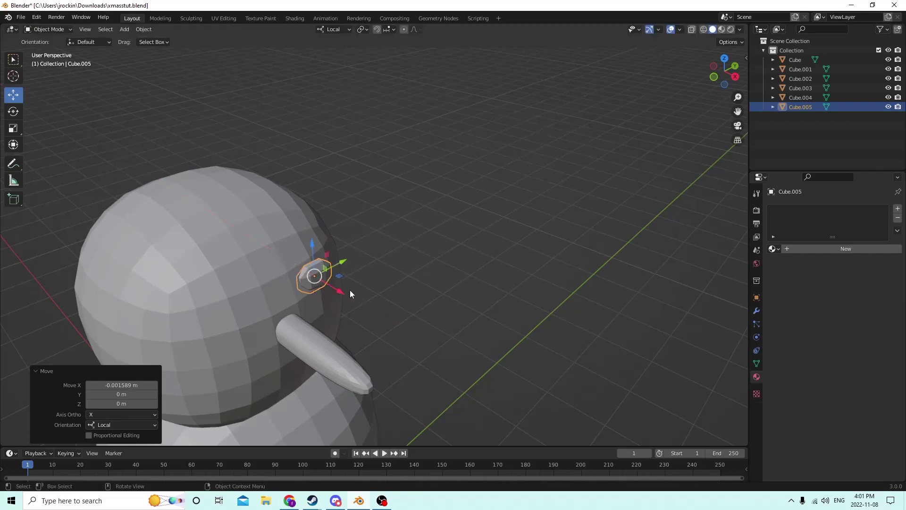
Set the eye's Z rotation to 20° and push it about 0.0003 m further into the head along local X
{"action": "left_click", "coordinate": [757, 297]}
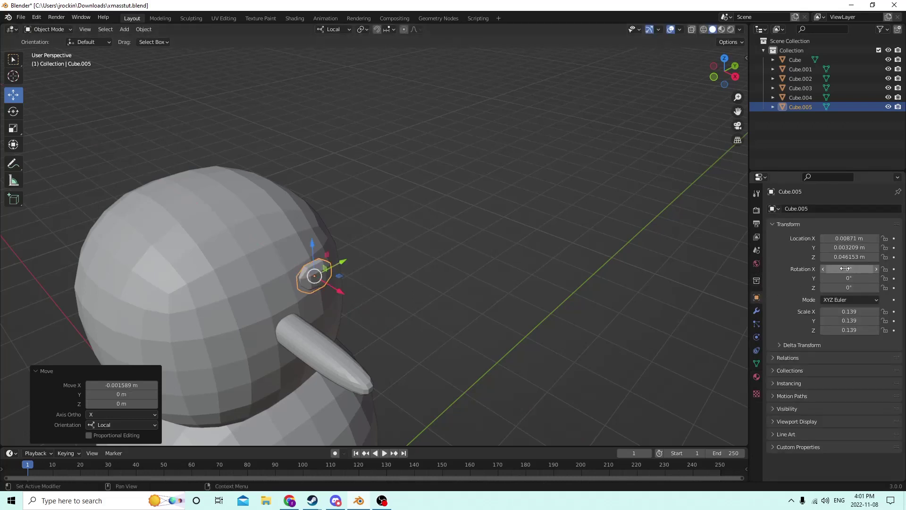
{"action": "left_click", "coordinate": [836, 287]}
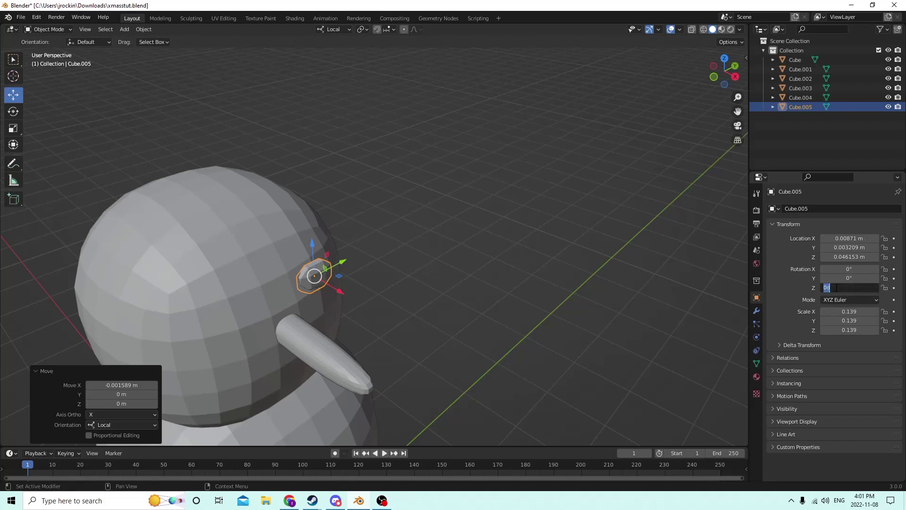
{"action": "type", "text": "20"}
{"action": "key", "text": "Return"}
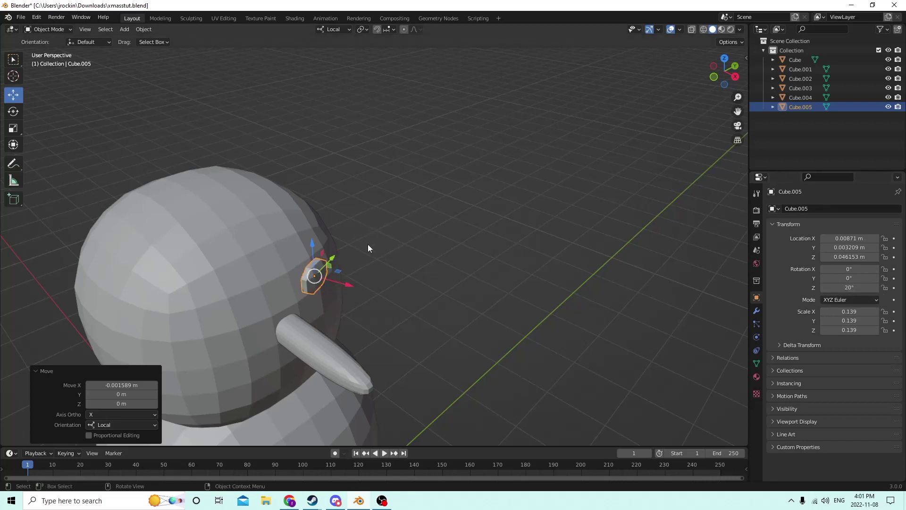
{"action": "left_click_drag", "start_coordinate": [350, 287], "coordinate": [344, 284]}
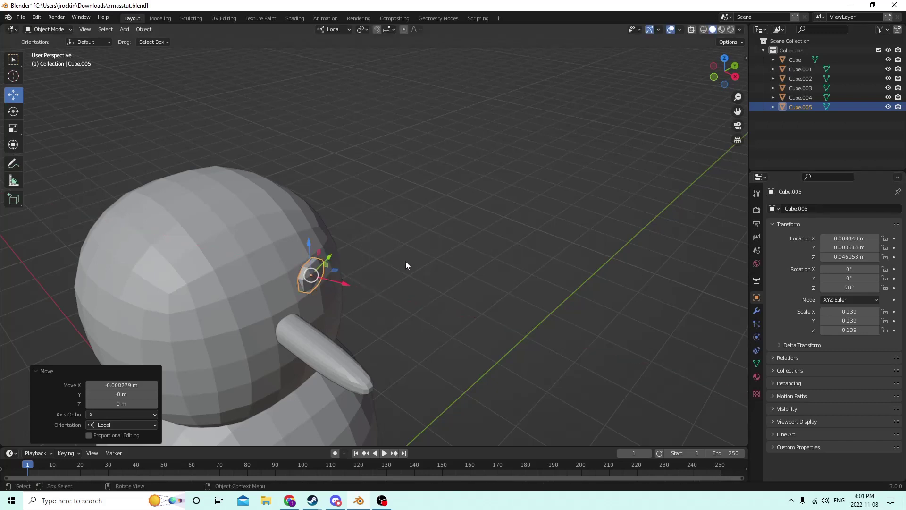
Try rotating the eye 10° about X, reset that rotation to 0°, and try 10° about Y
{"action": "left_click", "coordinate": [851, 269]}
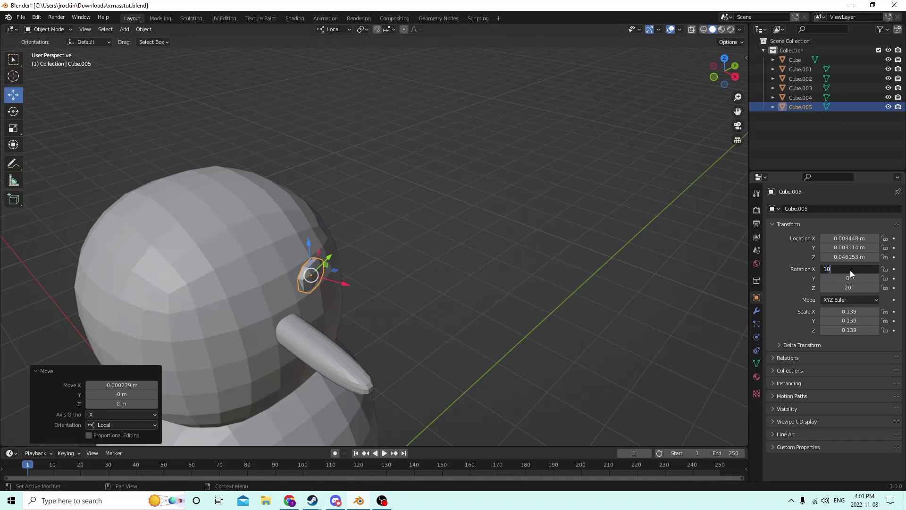
{"action": "key", "text": "Return"}
{"action": "left_click", "coordinate": [850, 269]}
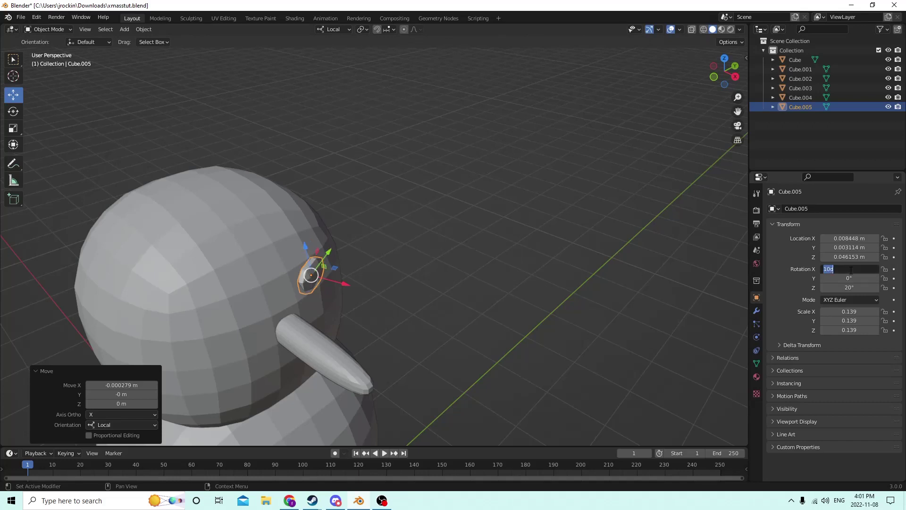
{"action": "type", "text": "0"}
{"action": "key", "text": "Return"}
{"action": "left_click", "coordinate": [845, 278]}
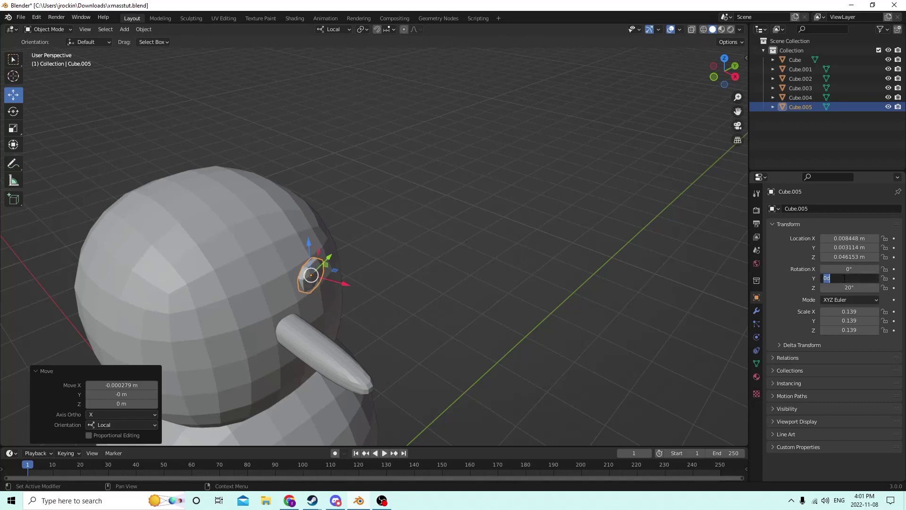
{"action": "key", "text": "Return"}
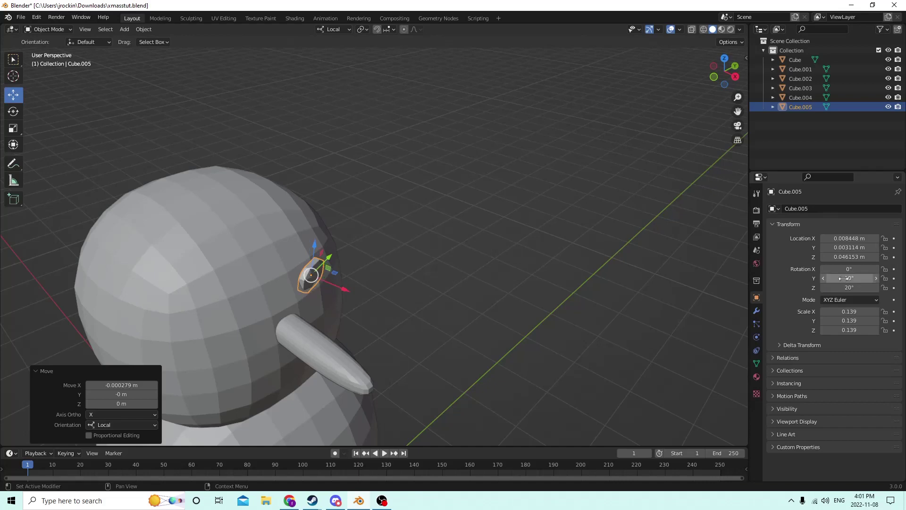
Set the eye's Y rotation to -10° and nudge it about 0.00006 m outward along local X
{"action": "left_click", "coordinate": [844, 278]}
{"action": "type", "text": "-10"}
{"action": "key", "text": "Return"}
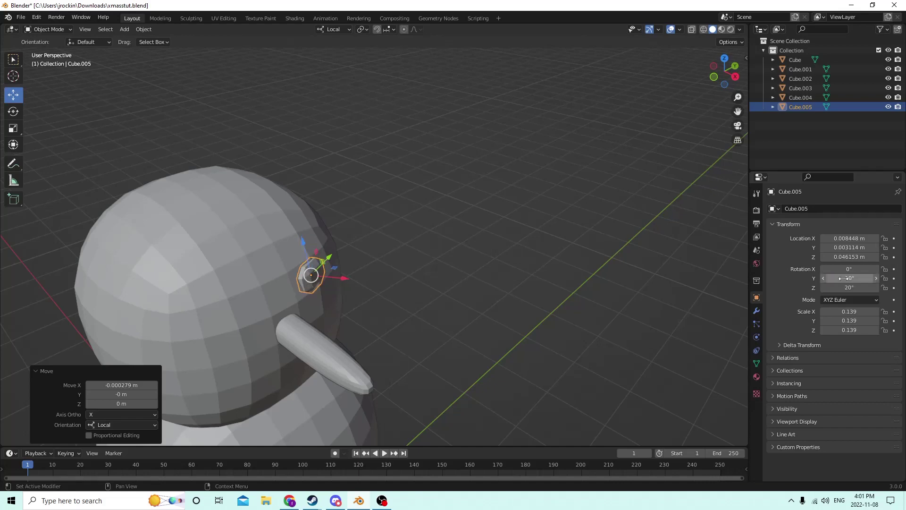
{"action": "scroll", "coordinate": [522, 219], "scroll_direction": "down", "scroll_amount": 8, "text": "shift"}
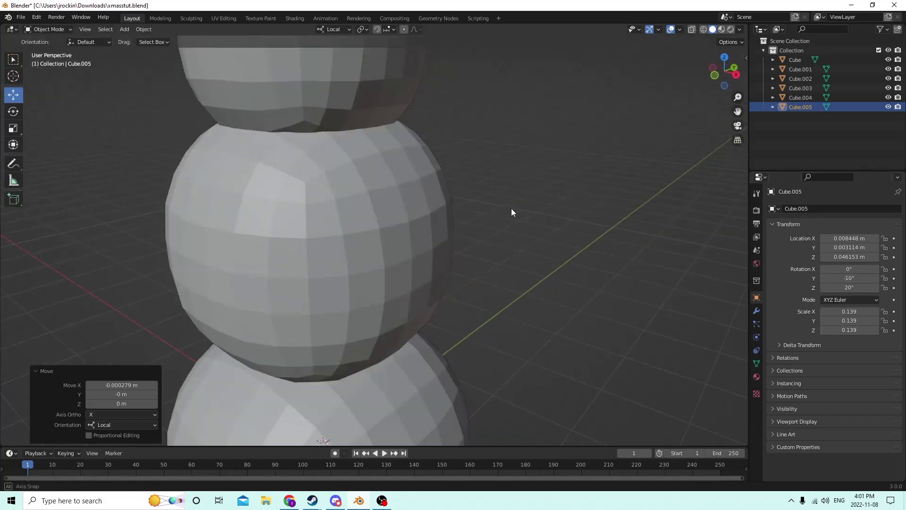
{"action": "scroll", "coordinate": [511, 208], "scroll_direction": "up", "scroll_amount": 5, "text": "shift"}
{"action": "left_click_drag", "start_coordinate": [333, 134], "coordinate": [332, 133]}
{"action": "middle_click_drag", "start_coordinate": [338, 137], "coordinate": [347, 146]}
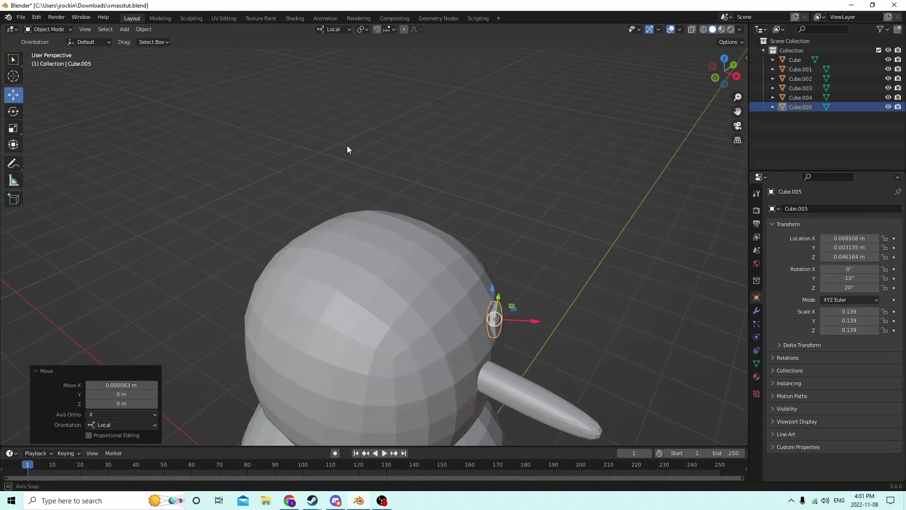
Set the eye's Y rotation to -15° and shift it about 0.00024 m along local Y
{"action": "left_click", "coordinate": [846, 278]}
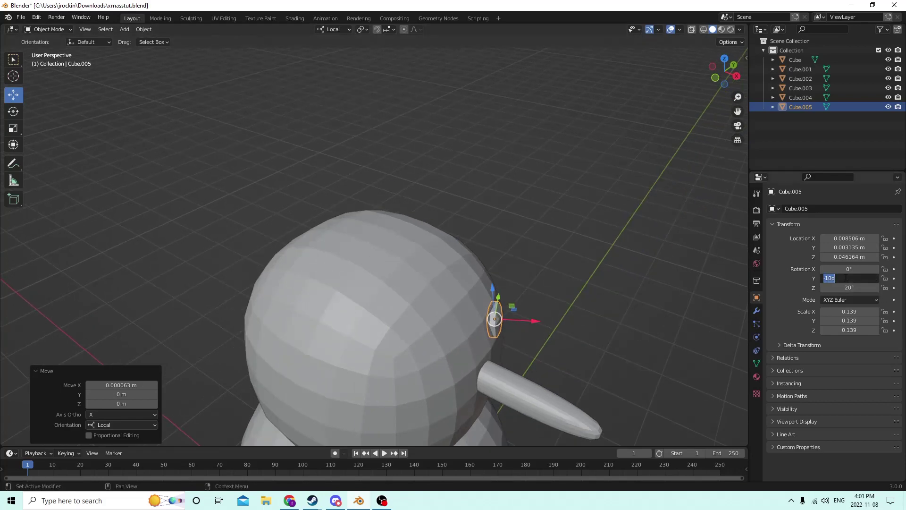
{"action": "key", "text": "Return"}
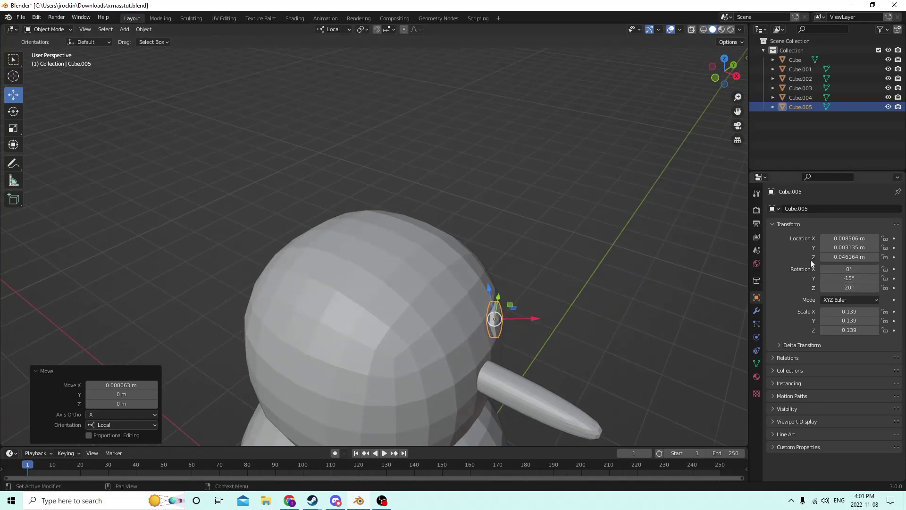
{"action": "middle_click_drag", "start_coordinate": [656, 251], "coordinate": [649, 251]}
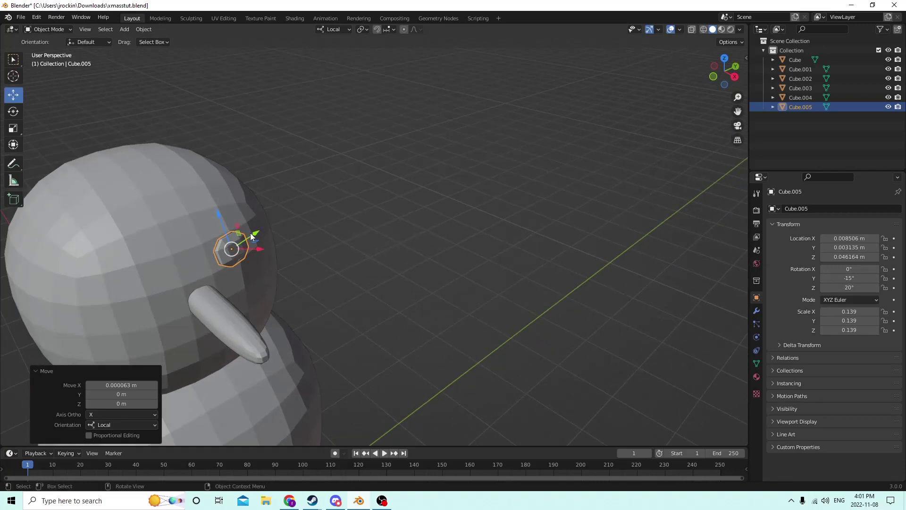
{"action": "left_click_drag", "start_coordinate": [250, 233], "coordinate": [247, 229]}
{"action": "middle_click_drag", "start_coordinate": [247, 230], "coordinate": [242, 223]}
Duplicate the eye in place
{"action": "key", "text": "shift+d"}
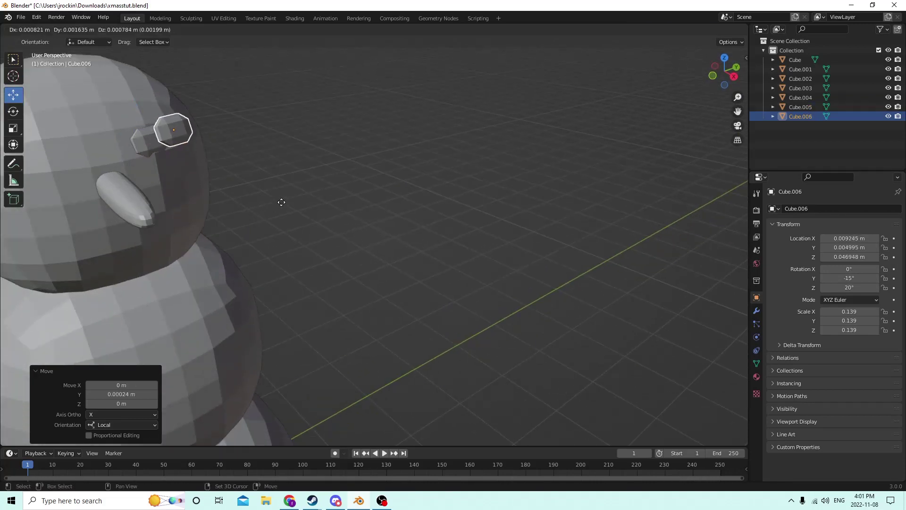
{"action": "key", "text": "Escape"}
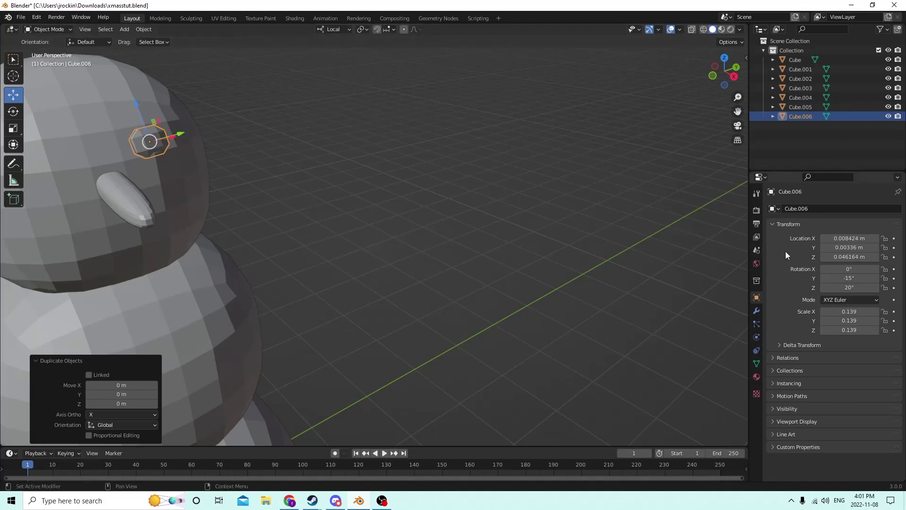
Try negating the duplicate eye's X location to -0.008424 m and restore it to 0.008424 m
{"action": "left_click", "coordinate": [834, 238]}
{"action": "left_click", "coordinate": [824, 238]}
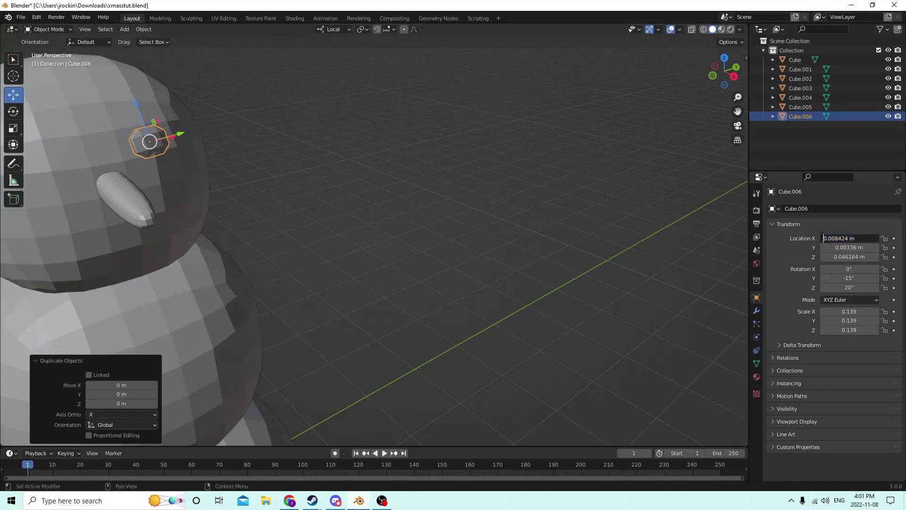
{"action": "type", "text": "-"}
{"action": "key", "text": "Return"}
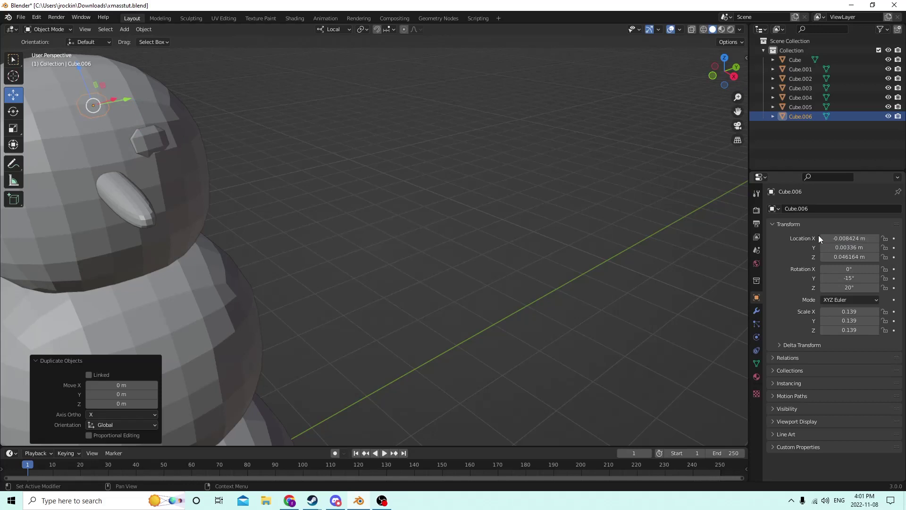
{"action": "left_click", "coordinate": [823, 239]}
{"action": "left_click", "coordinate": [824, 238]}
{"action": "key", "text": "Return"}
Set the duplicate eye's Y location to -0.00336 m to place it on the opposite side of the nose
{"action": "left_click", "coordinate": [835, 247]}
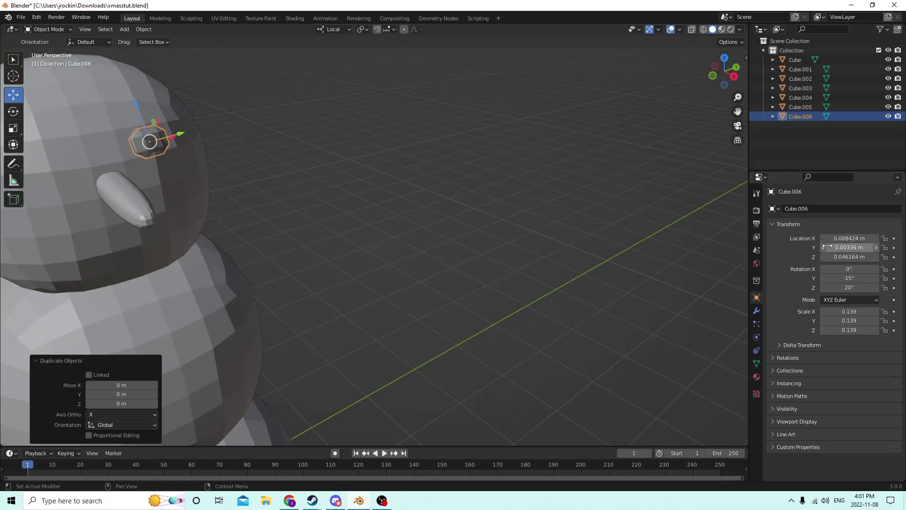
{"action": "left_click", "coordinate": [824, 247]}
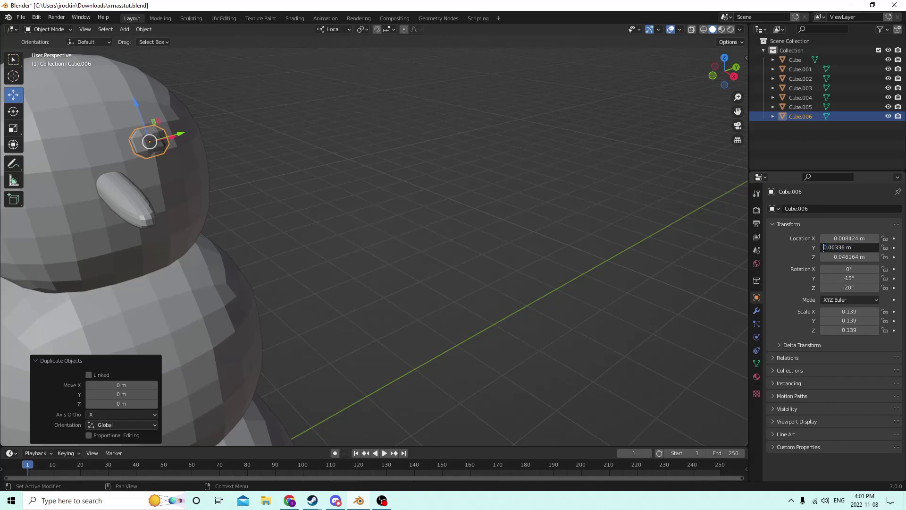
{"action": "type", "text": "-"}
{"action": "key", "text": "Return"}
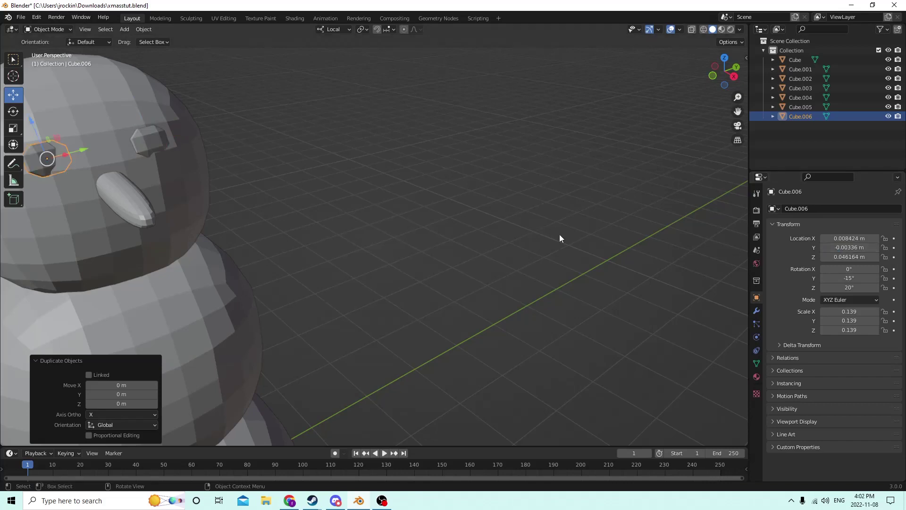
Set the duplicate eye's Z rotation to -20° and check how it sits on the head
{"action": "mouse_move", "coordinate": [559, 234]}
{"action": "middle_mouse_down"}
{"action": "mouse_move", "coordinate": [577, 237]}
{"action": "mouse_move", "coordinate": [567, 236]}
{"action": "middle_mouse_up"}
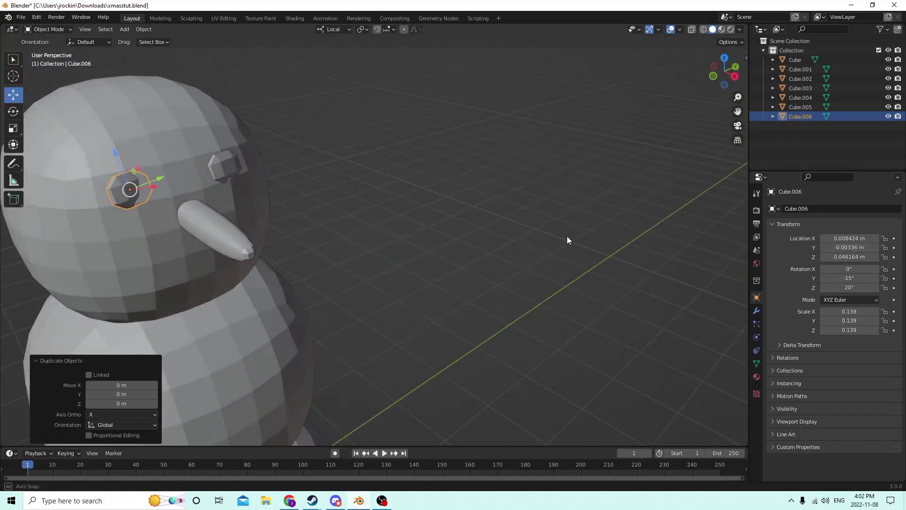
{"action": "left_click", "coordinate": [837, 288]}
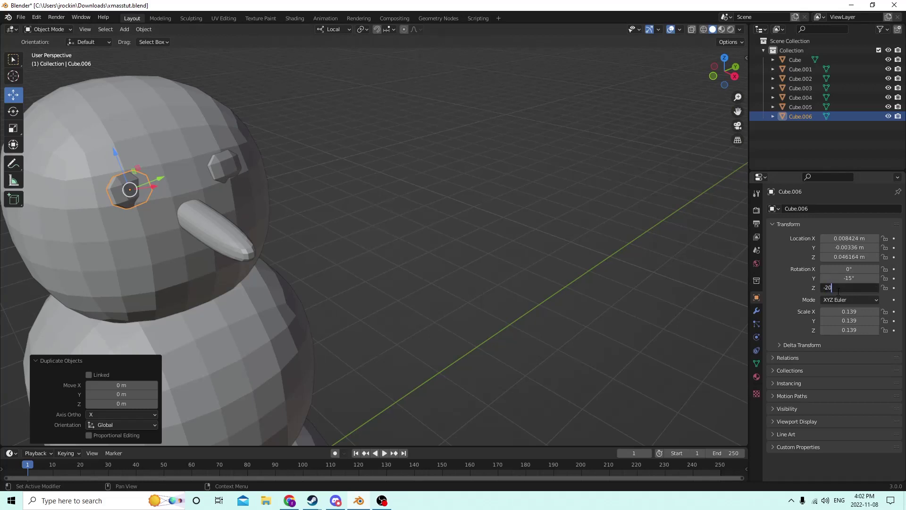
{"action": "type", "text": "-20"}
{"action": "key", "text": "Return"}
{"action": "middle_click_drag", "start_coordinate": [616, 240], "coordinate": [541, 214]}
{"action": "left_click", "coordinate": [564, 220]}
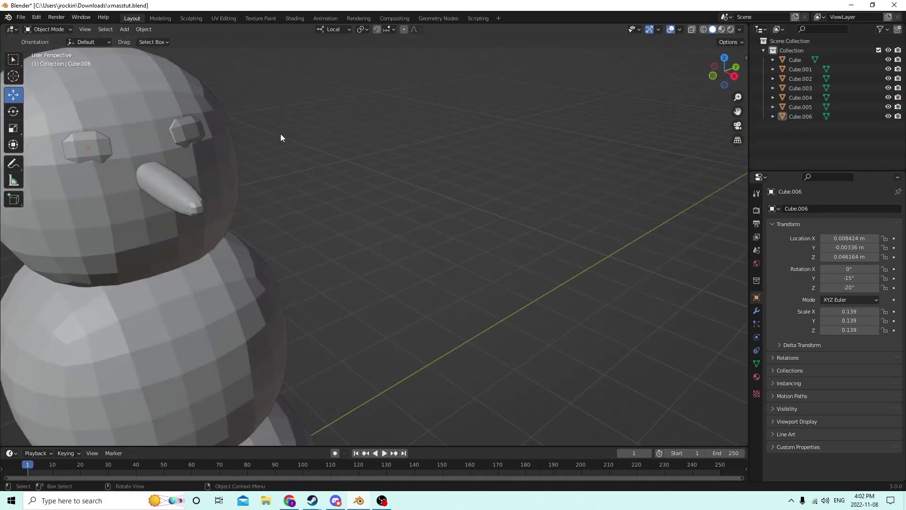
{"action": "left_click", "coordinate": [101, 155]}
{"action": "middle_click_drag", "start_coordinate": [107, 153], "coordinate": [130, 161]}
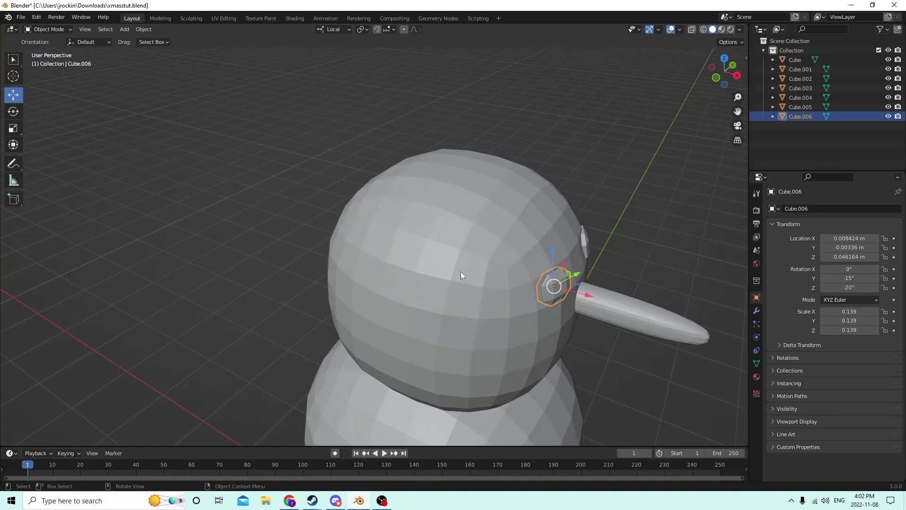
Nudge each of the two eyes slightly outward from the head along its own X axis
{"action": "left_click", "coordinate": [587, 239], "text": "shift"}
{"action": "middle_click_drag", "start_coordinate": [587, 238], "coordinate": [568, 240]}
{"action": "left_click", "coordinate": [363, 261]}
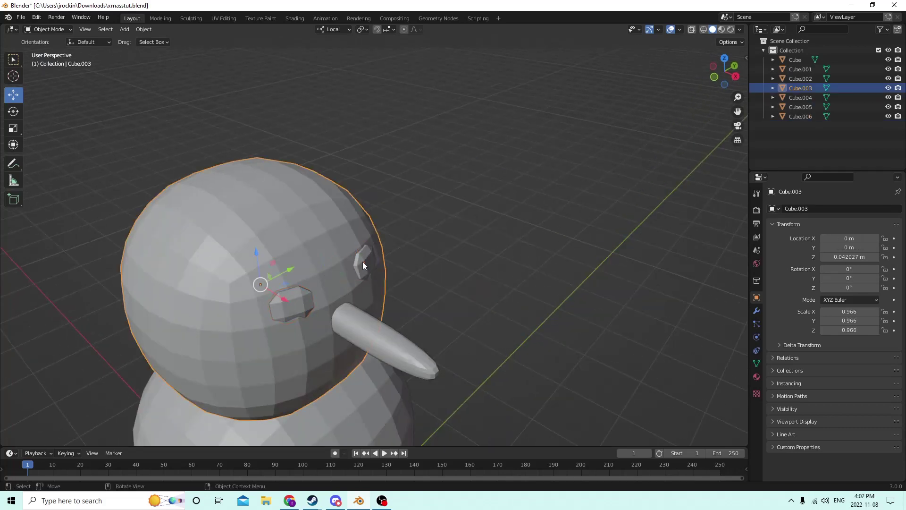
{"action": "left_click", "coordinate": [299, 310]}
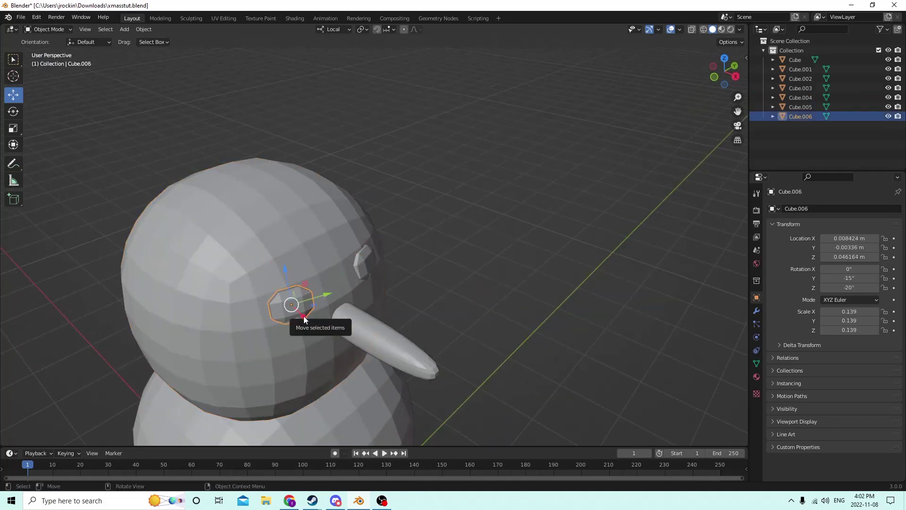
{"action": "left_click_drag", "start_coordinate": [304, 316], "coordinate": [305, 318]}
{"action": "left_click", "coordinate": [372, 264]}
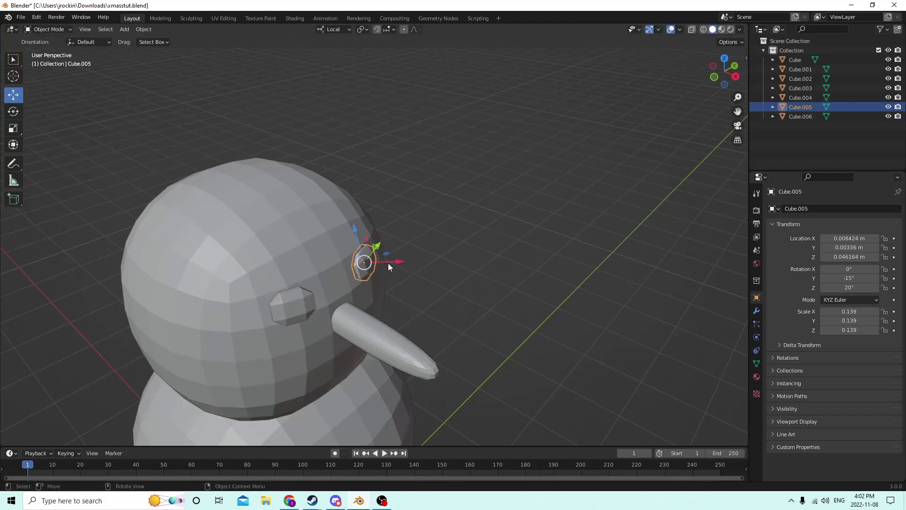
{"action": "left_click_drag", "start_coordinate": [398, 264], "coordinate": [396, 262]}
{"action": "middle_click_drag", "start_coordinate": [395, 262], "coordinate": [245, 166]}
{"action": "left_click", "coordinate": [392, 254]}
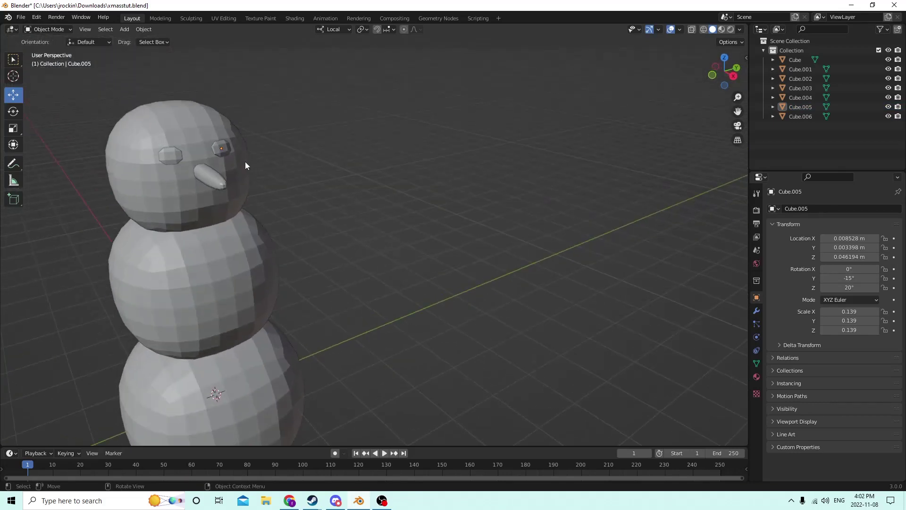
Duplicate the eye in place as a mouth piece and reset the copy's Y and Z rotation to 0°
{"action": "left_click", "coordinate": [224, 151]}
{"action": "key", "text": "shift+d"}
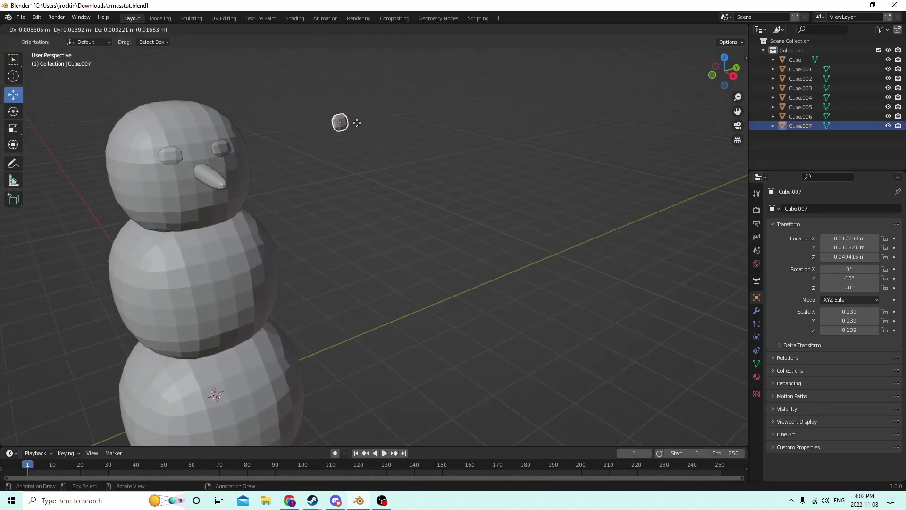
{"action": "right_click", "coordinate": [502, 183]}
{"action": "double_click", "coordinate": [840, 278]}
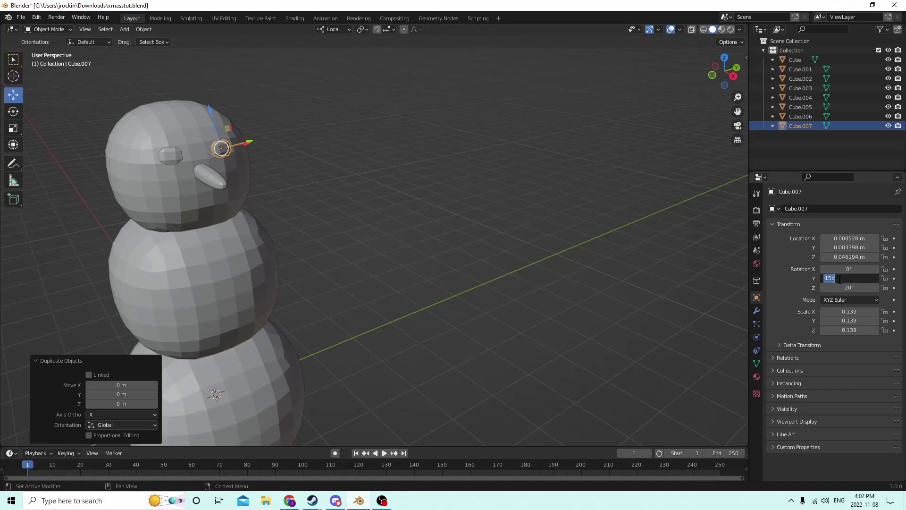
{"action": "left_click", "coordinate": [851, 288]}
{"action": "left_click", "coordinate": [851, 288]}
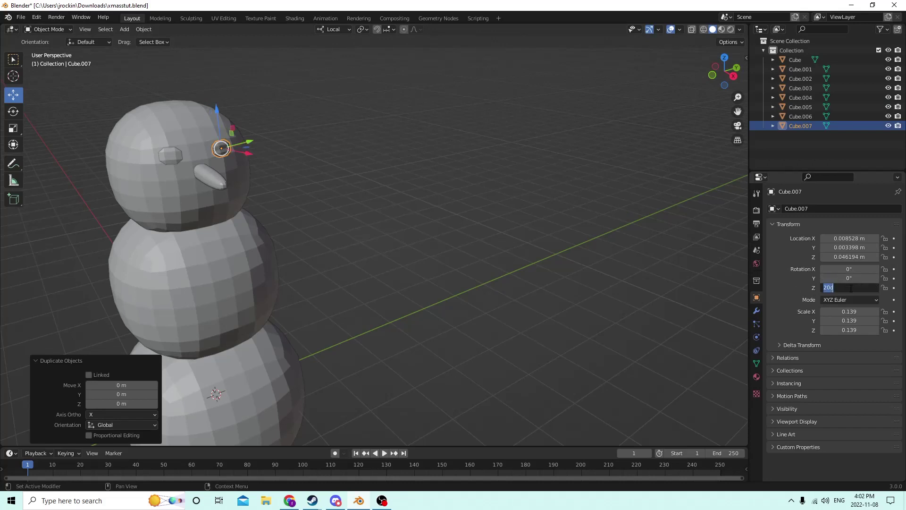
{"action": "type", "text": "0"}
{"action": "key", "text": "Return"}
Set the mouth piece's X and Y location to 0 m to centre it inside the head
{"action": "double_click", "coordinate": [838, 238]}
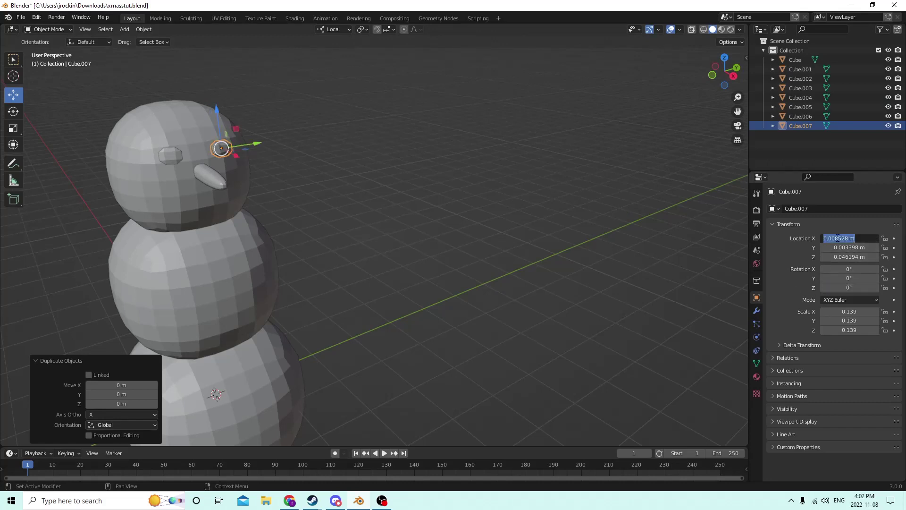
{"action": "type", "text": "0"}
{"action": "key", "text": "Return"}
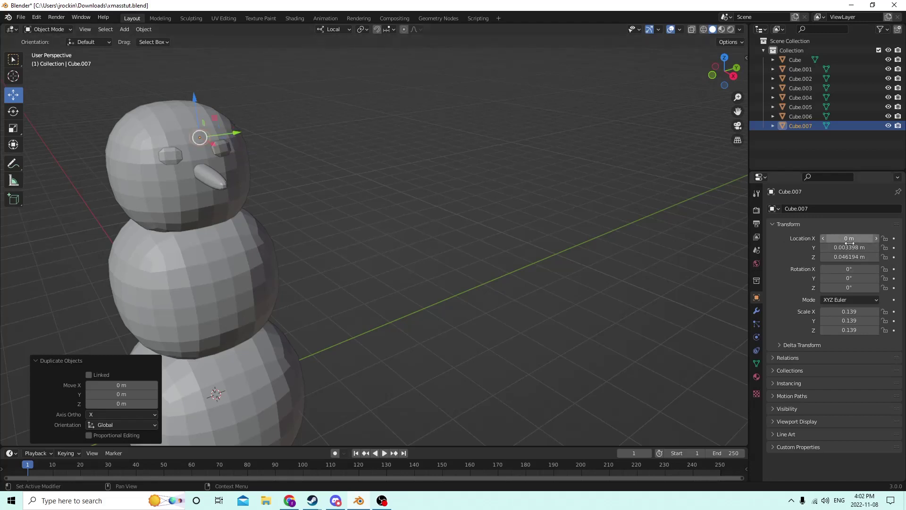
{"action": "left_click", "coordinate": [857, 237]}
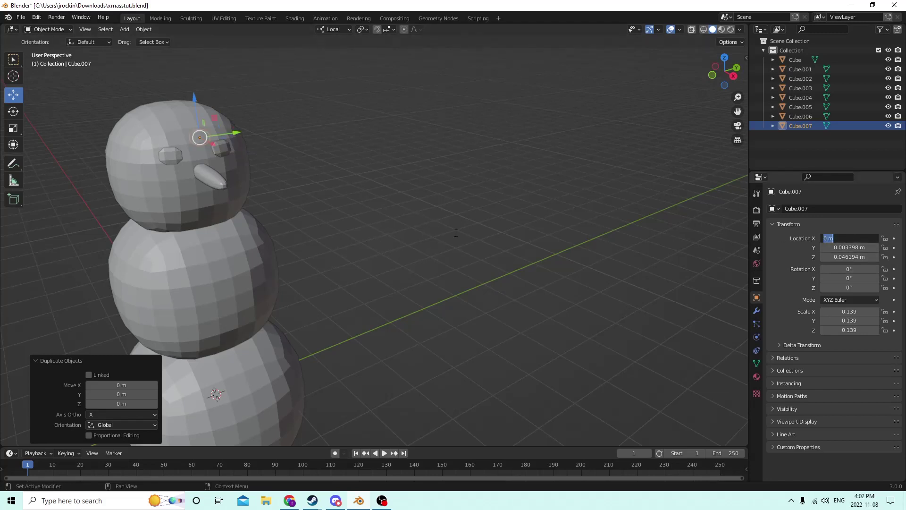
{"action": "left_click", "coordinate": [848, 247]}
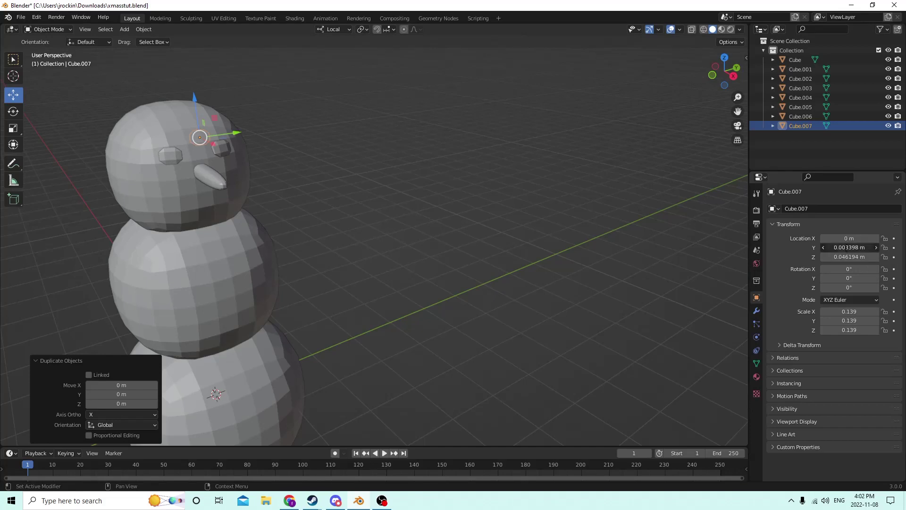
{"action": "type", "text": "0"}
{"action": "key", "text": "Return"}
Move the mouth piece to the front of the face beneath the nose, at about X 0.0104 m and Z 0.0404 m
{"action": "middle_click_drag", "start_coordinate": [462, 206], "coordinate": [498, 216]}
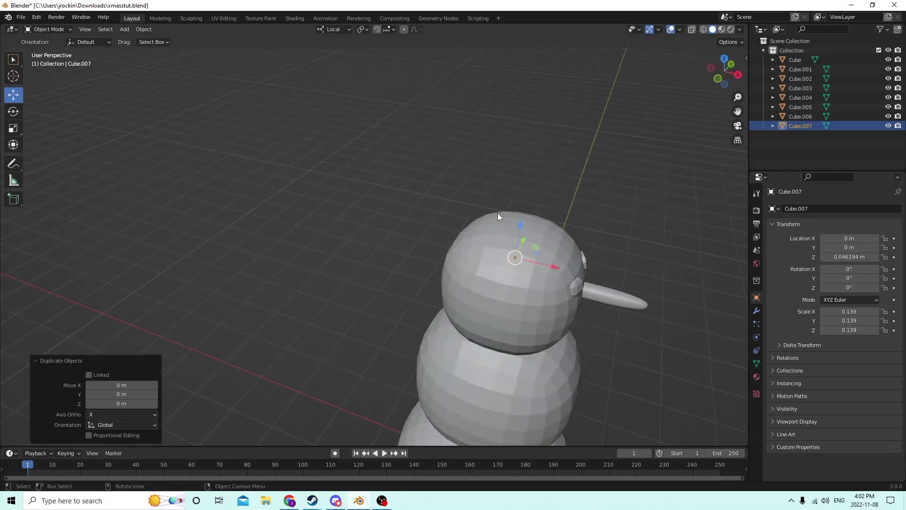
{"action": "left_click_drag", "start_coordinate": [539, 264], "coordinate": [616, 275]}
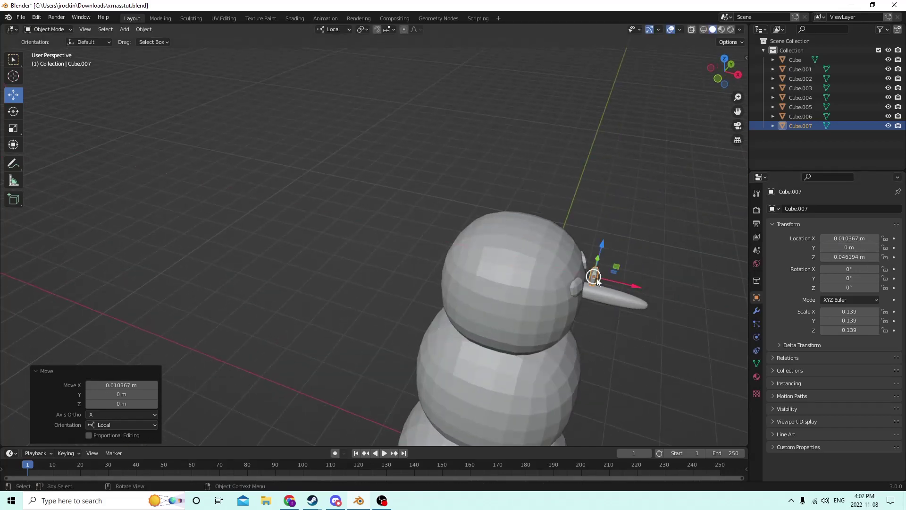
{"action": "middle_click_drag", "start_coordinate": [616, 275], "coordinate": [515, 244]}
{"action": "left_click_drag", "start_coordinate": [427, 177], "coordinate": [412, 216]}
{"action": "scroll", "coordinate": [380, 206], "scroll_direction": "up", "scroll_amount": 1}
{"action": "middle_click_drag", "start_coordinate": [372, 202], "coordinate": [362, 196]}
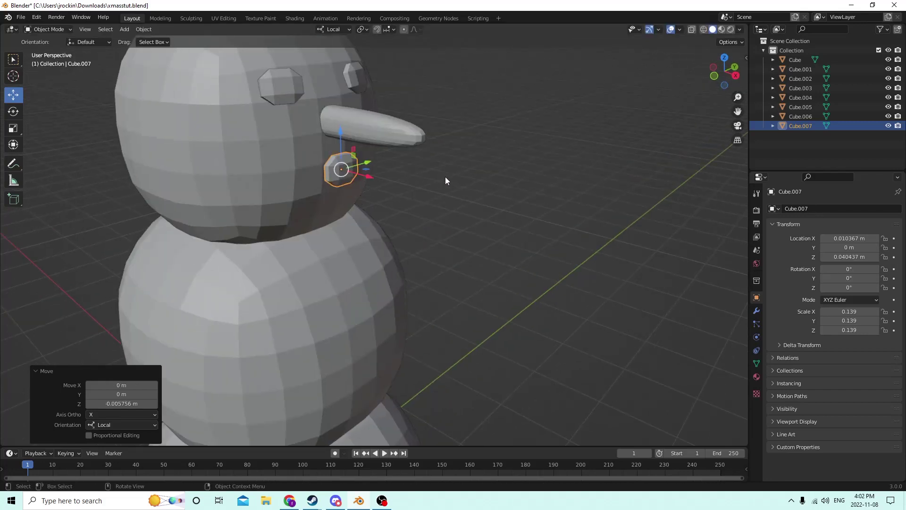
Lower the mouth piece to about Z 0.0397 m and push it into the face to about X 0.0096 m
{"action": "middle_click_drag", "start_coordinate": [451, 174], "coordinate": [450, 170]}
{"action": "left_click_drag", "start_coordinate": [394, 93], "coordinate": [393, 105]}
{"action": "middle_click_drag", "start_coordinate": [389, 107], "coordinate": [388, 113]}
{"action": "left_click_drag", "start_coordinate": [402, 253], "coordinate": [394, 245]}
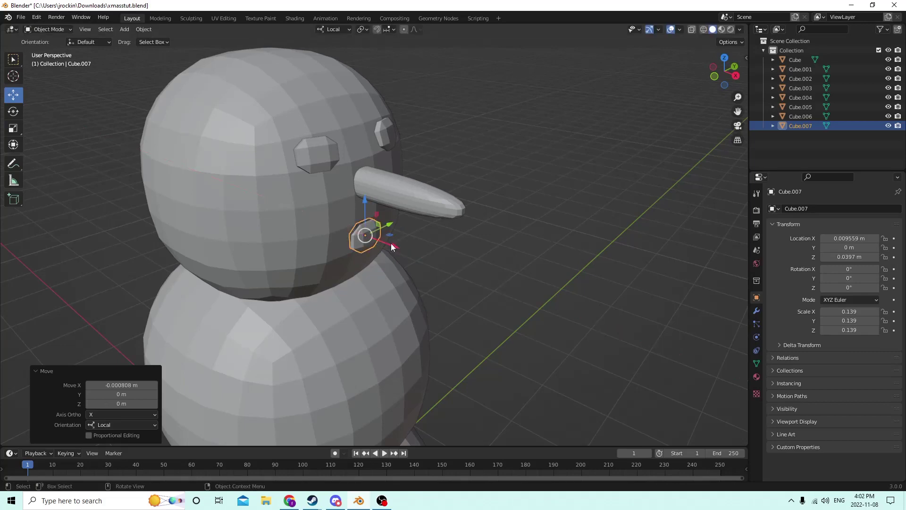
{"action": "mouse_move", "coordinate": [391, 244]}
{"action": "middle_mouse_down"}
{"action": "mouse_move", "coordinate": [375, 233]}
{"action": "mouse_move", "coordinate": [384, 236]}
{"action": "middle_mouse_up"}
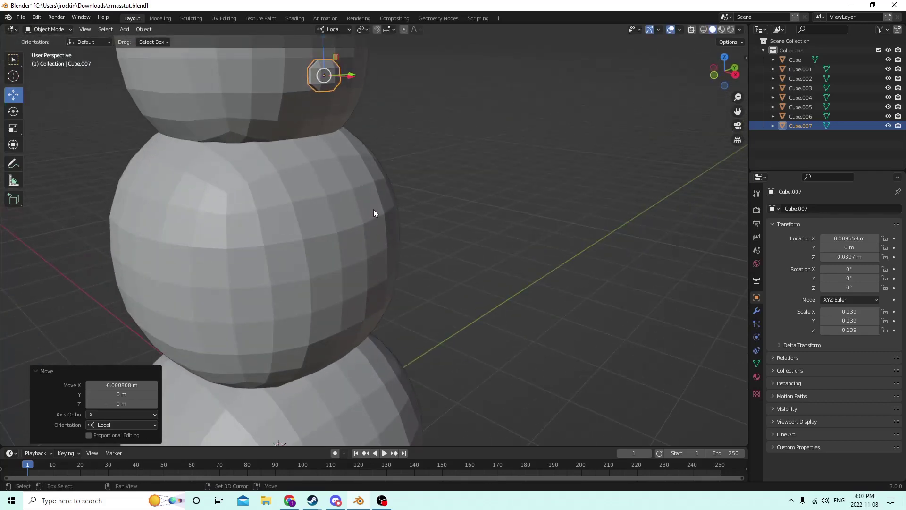
Duplicate the mouth piece and place the copy as an outer mouth corner at about Y -0.0047 m and Z 0.0409 m
{"action": "key", "text": "shift+d"}
{"action": "key", "text": "Escape"}
{"action": "scroll", "coordinate": [407, 190], "scroll_direction": "up", "scroll_amount": 6, "text": "shift"}
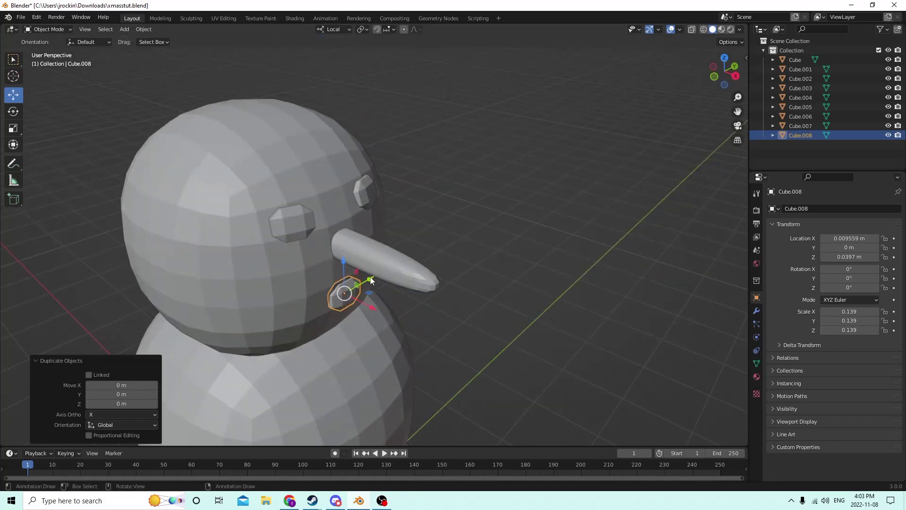
{"action": "left_click_drag", "start_coordinate": [370, 278], "coordinate": [331, 280]}
{"action": "middle_click_drag", "start_coordinate": [326, 278], "coordinate": [303, 277]}
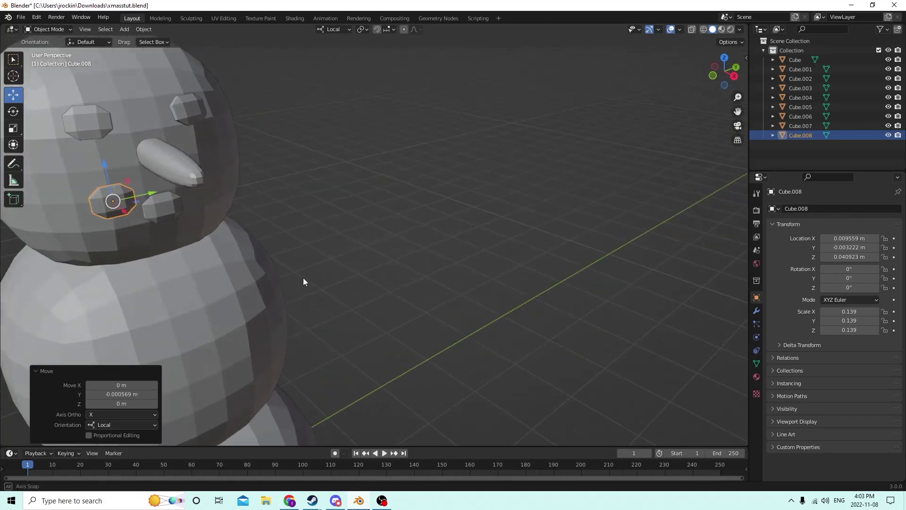
{"action": "left_click_drag", "start_coordinate": [156, 196], "coordinate": [128, 196]}
Shift the centre mouth piece along Y to about -0.0012 m and duplicate it in place
{"action": "left_click", "coordinate": [158, 209]}
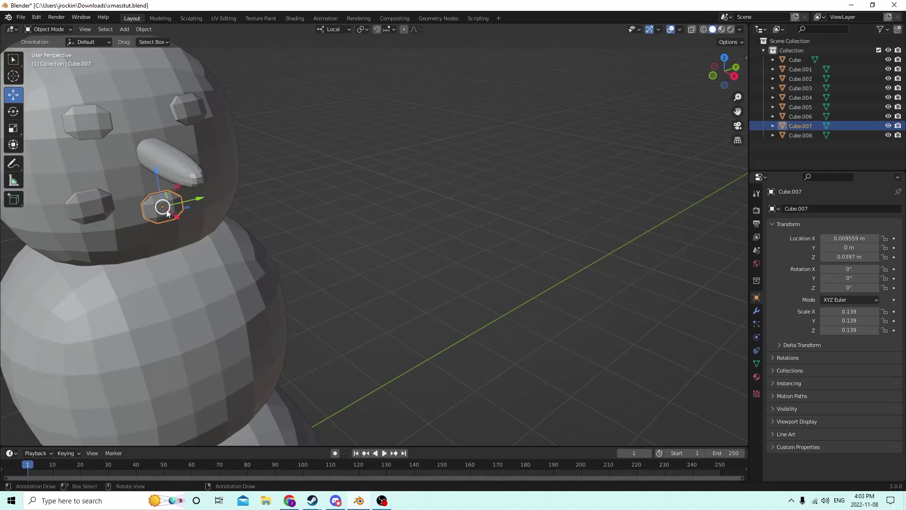
{"action": "left_click_drag", "start_coordinate": [192, 199], "coordinate": [179, 205]}
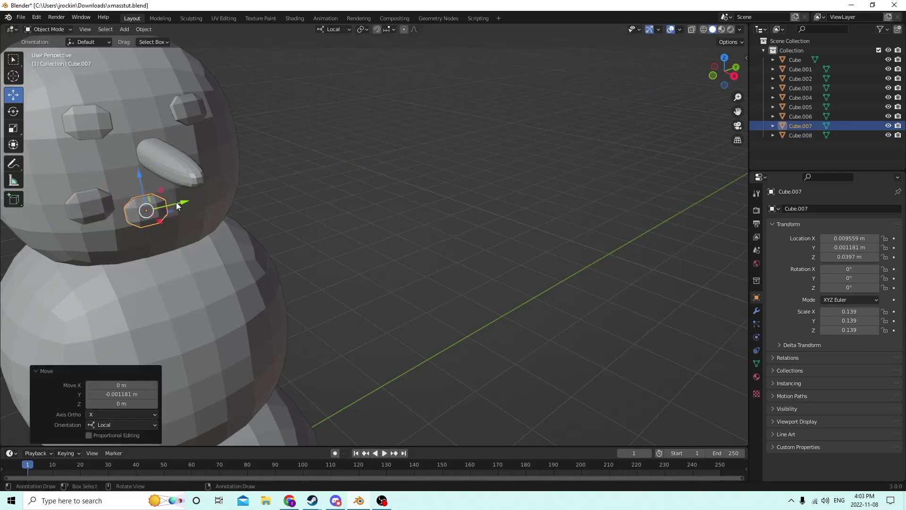
{"action": "key", "text": "shift+d"}
{"action": "key", "text": "Escape"}
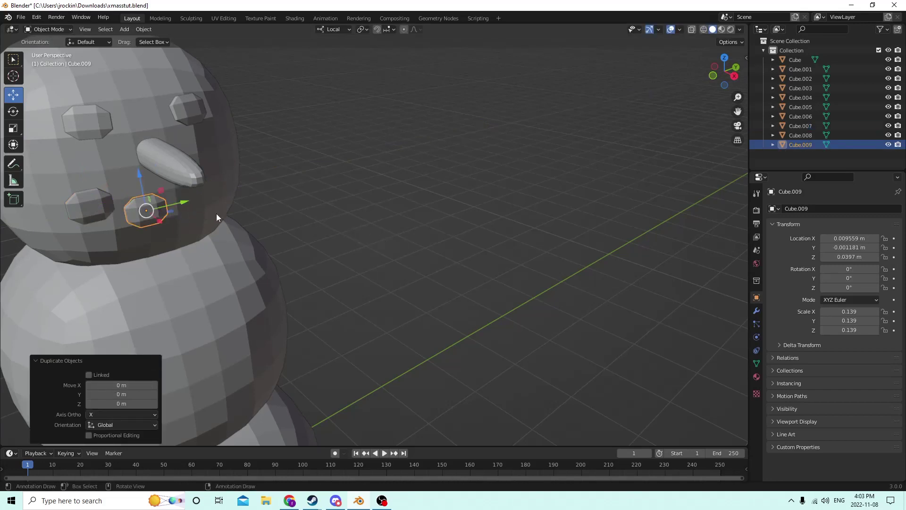
Set the duplicated inner mouth piece's Y location to 0.001181 m to mirror it across the face
{"action": "left_click", "coordinate": [831, 247]}
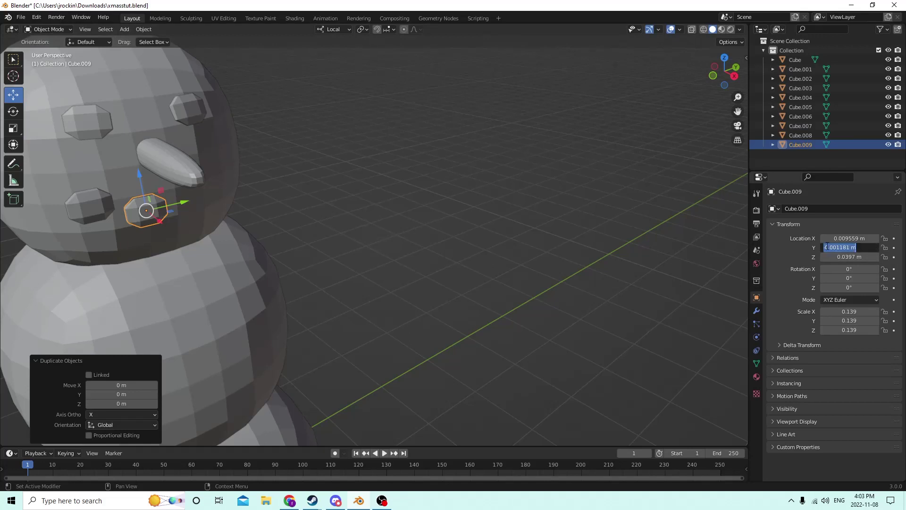
{"action": "left_click", "coordinate": [826, 247]}
{"action": "key", "text": "Delete"}
{"action": "key", "text": "Return"}
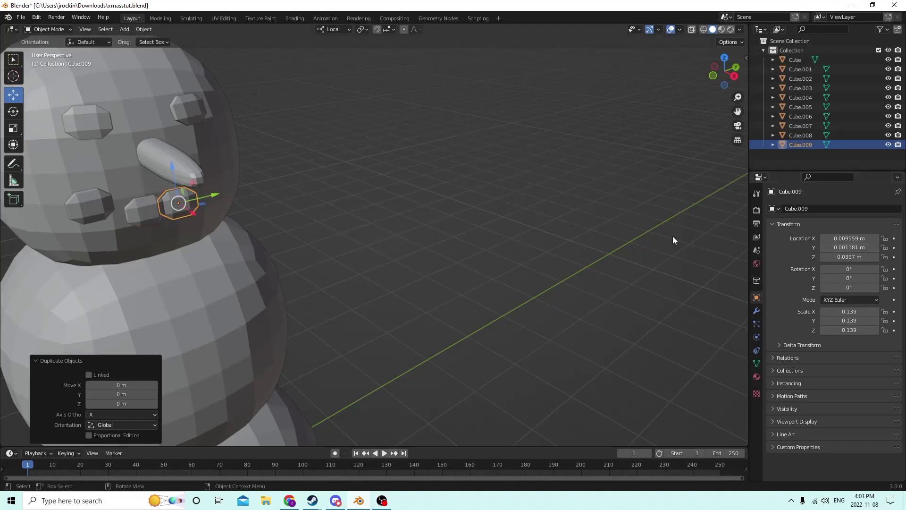
Duplicate the outer mouth piece in place and set the copy's Y location to 0.004666 m on the opposite side
{"action": "left_click", "coordinate": [87, 202]}
{"action": "key", "text": "shift+d"}
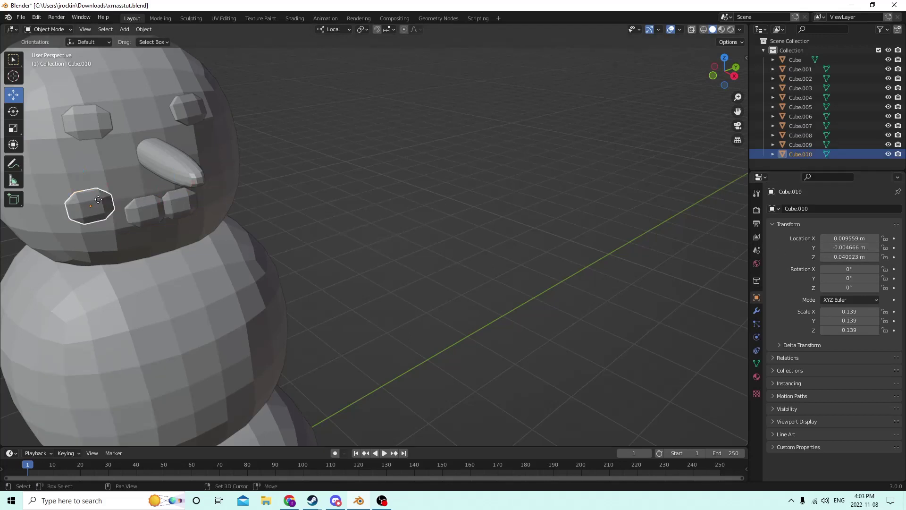
{"action": "key", "text": "Escape"}
{"action": "left_click", "coordinate": [838, 248]}
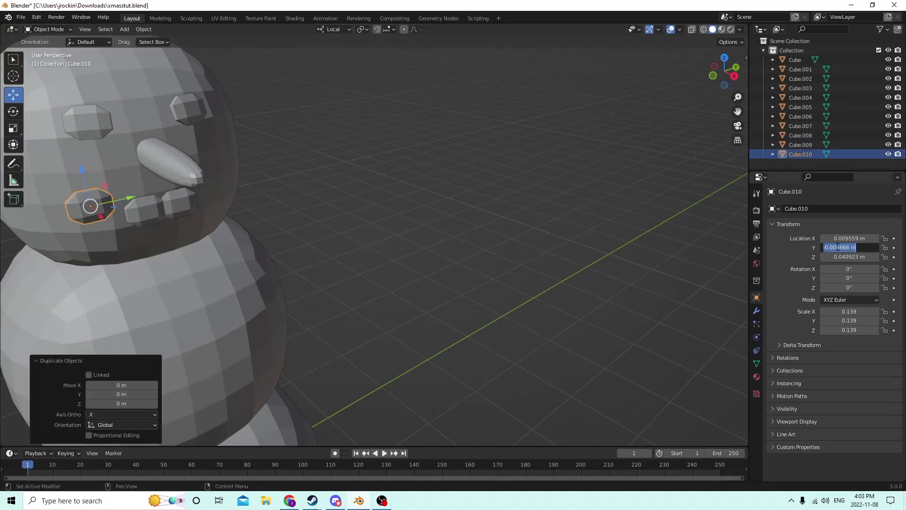
{"action": "left_click", "coordinate": [826, 247]}
{"action": "key", "text": "Return"}
Nudge the two outer mouth pieces inward along Y, bringing the original one to about -0.0043 m
{"action": "middle_click_drag", "start_coordinate": [483, 194], "coordinate": [474, 188]}
{"action": "scroll", "coordinate": [474, 188], "scroll_direction": "up", "scroll_amount": 1}
{"action": "scroll", "coordinate": [474, 189], "scroll_direction": "down", "scroll_amount": 2}
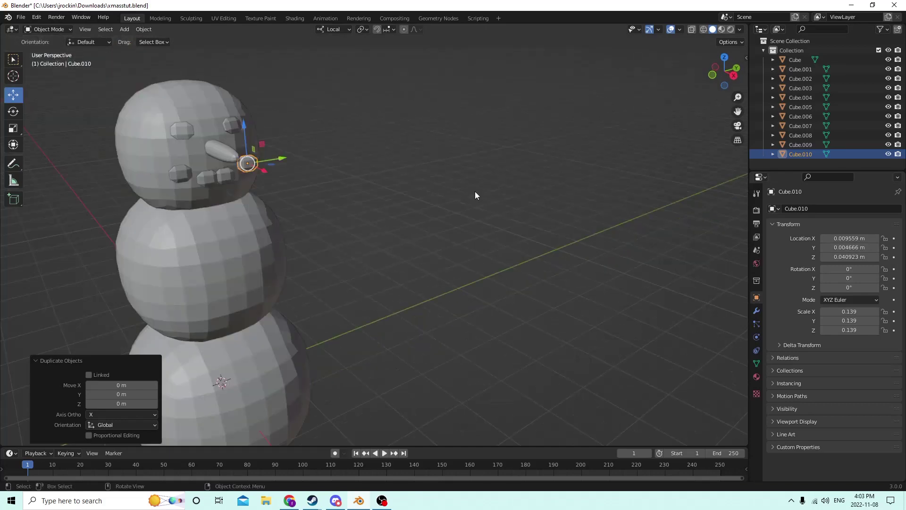
{"action": "scroll", "coordinate": [247, 185], "scroll_direction": "up", "scroll_amount": 4}
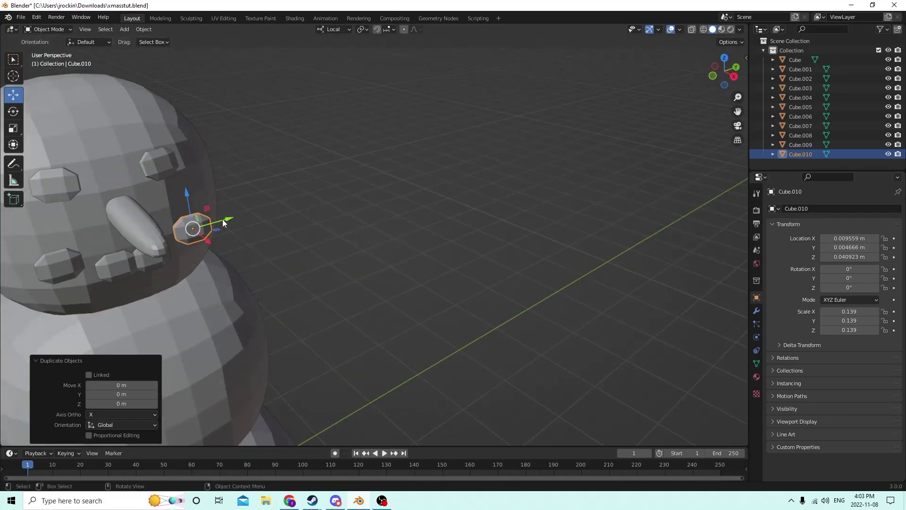
{"action": "left_click_drag", "start_coordinate": [223, 223], "coordinate": [106, 253]}
{"action": "left_click", "coordinate": [69, 256]}
{"action": "middle_click_drag", "start_coordinate": [107, 253], "coordinate": [101, 240]}
{"action": "scroll", "coordinate": [100, 240], "scroll_direction": "down", "scroll_amount": 2}
{"action": "left_click", "coordinate": [347, 208]}
Inspect the whole snowman and the arrangement of its face from several angles
{"action": "scroll", "coordinate": [347, 208], "scroll_direction": "down", "scroll_amount": 2}
{"action": "middle_click_drag", "start_coordinate": [347, 208], "coordinate": [341, 200]}
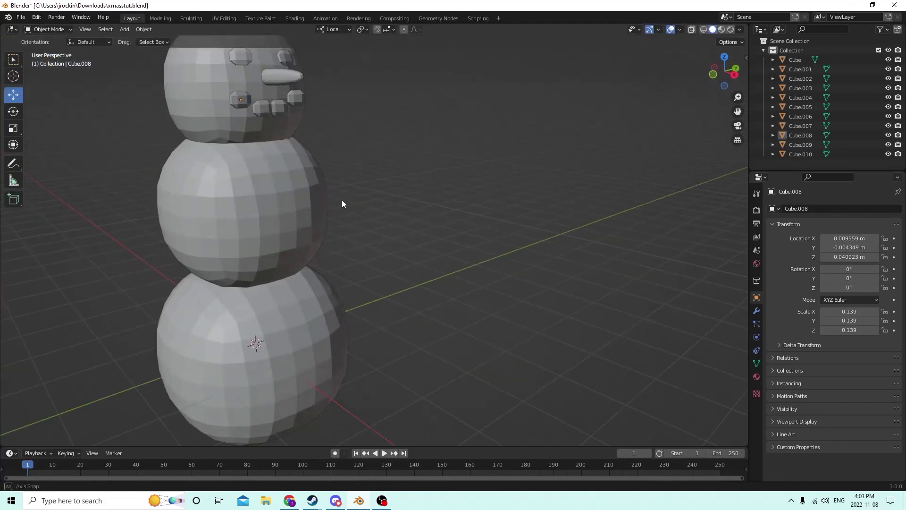
{"action": "key", "text": "Tab"}
{"action": "middle_click_drag", "start_coordinate": [401, 198], "coordinate": [389, 211]}
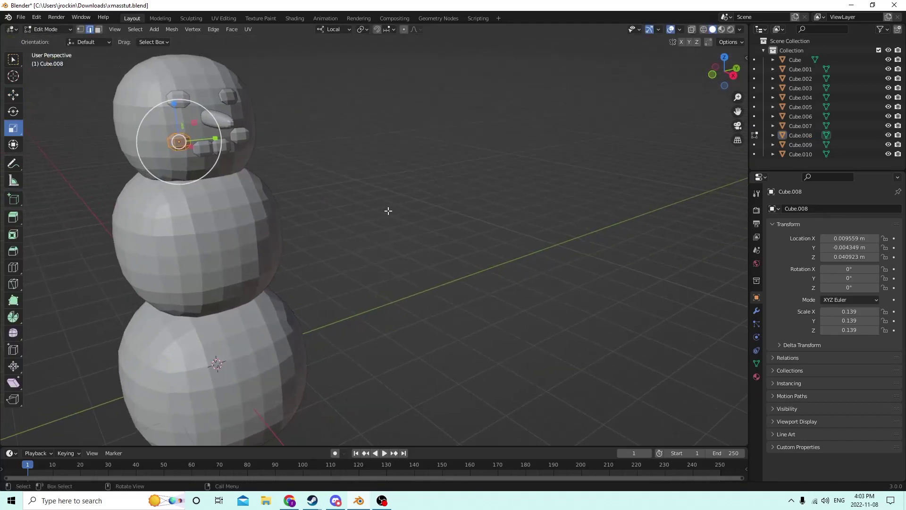
{"action": "key", "text": "Tab"}
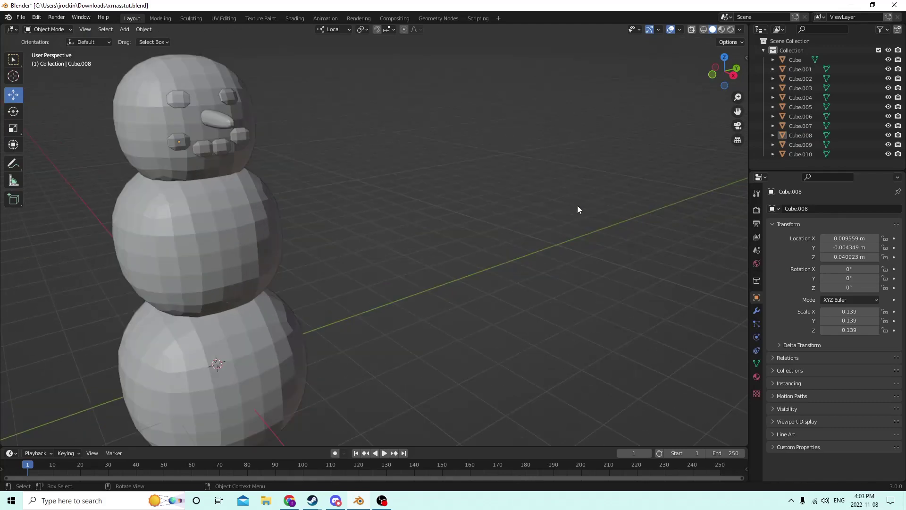
{"action": "key", "text": "Tab"}
{"action": "scroll", "coordinate": [510, 213], "scroll_direction": "down", "scroll_amount": 1}
{"action": "middle_click_drag", "start_coordinate": [495, 214], "coordinate": [504, 220]}
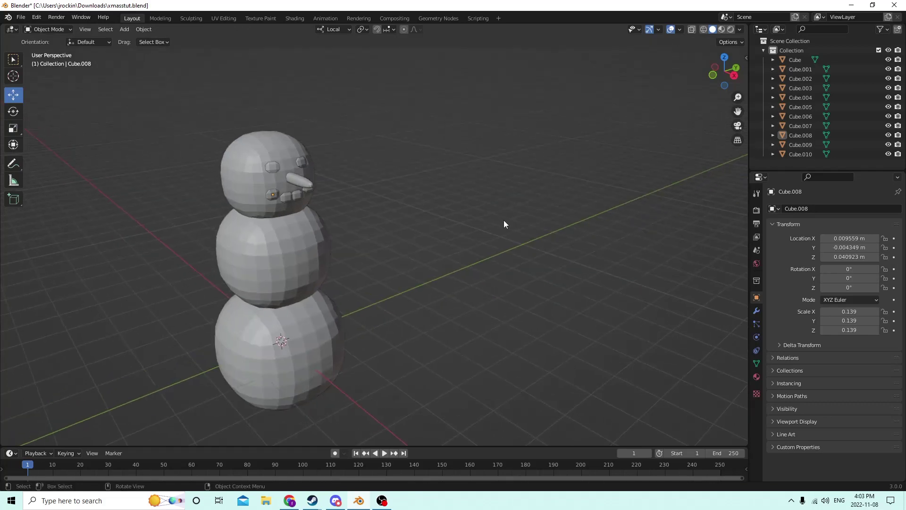
{"action": "scroll", "coordinate": [504, 224], "scroll_direction": "up", "scroll_amount": 2}
{"action": "left_click_drag", "start_coordinate": [738, 113], "coordinate": [878, 33]}
{"action": "middle_click_drag", "start_coordinate": [633, 176], "coordinate": [556, 188]}
{"action": "scroll", "coordinate": [576, 176], "scroll_direction": "down", "scroll_amount": 3}
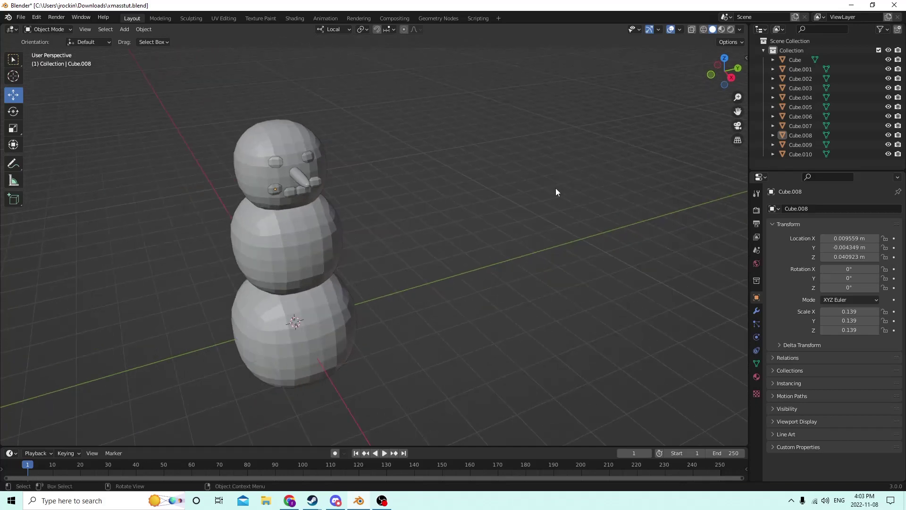
Add a cylinder mesh to the scene at the world origin
{"action": "key", "text": "shift+a"}
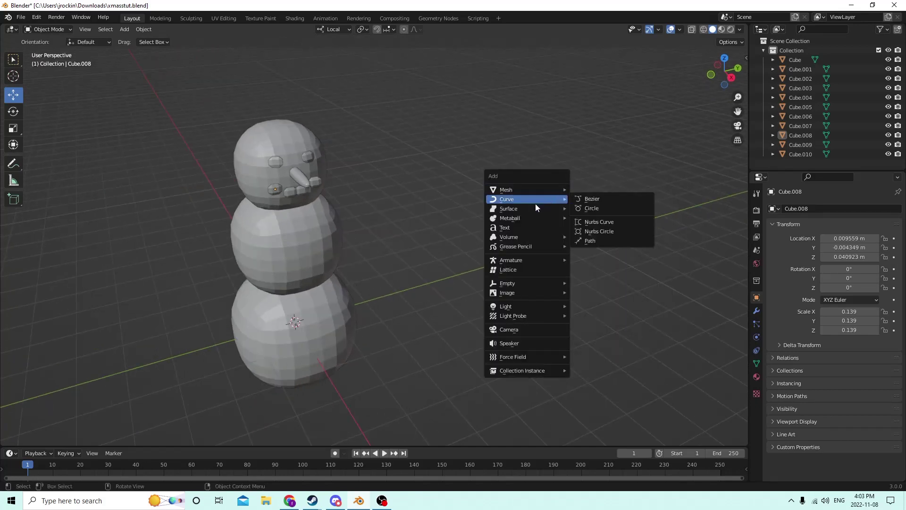
{"action": "mouse_move", "coordinate": [528, 188]}
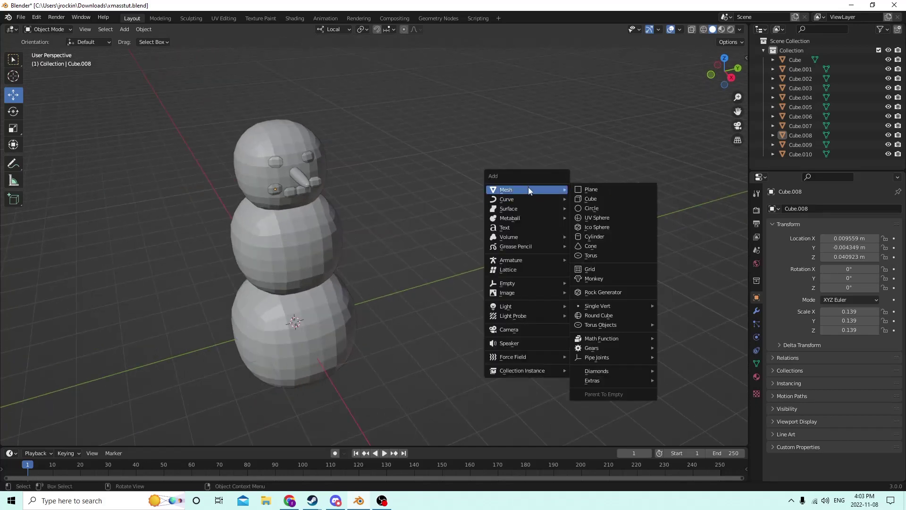
{"action": "left_click", "coordinate": [590, 236]}
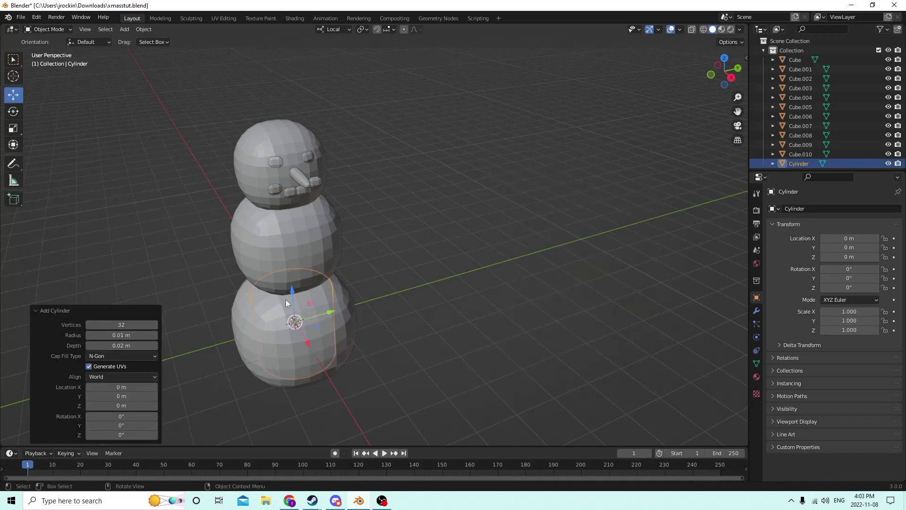
Move the cylinder up to about Z 0.0304 m and out beside the snowman to about Y 0.0188 m
{"action": "left_click_drag", "start_coordinate": [292, 294], "coordinate": [282, 187]}
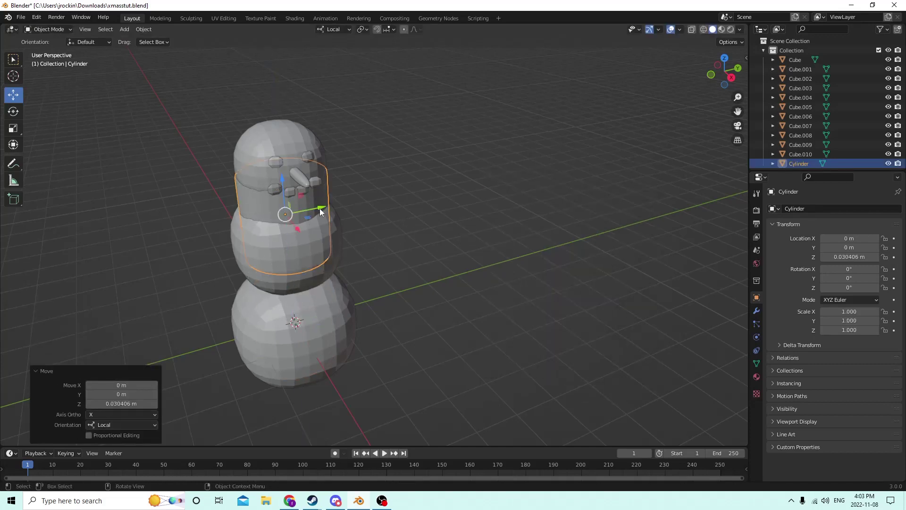
{"action": "left_click_drag", "start_coordinate": [320, 212], "coordinate": [397, 196]}
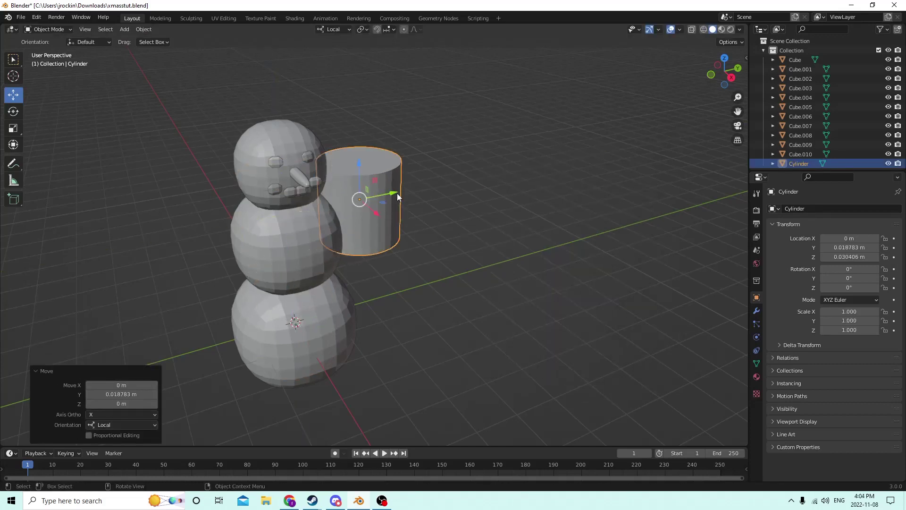
Try rotating the cylinder 90° about Y, and undo that rotation
{"action": "left_click", "coordinate": [860, 281]}
{"action": "type", "text": "90"}
{"action": "key", "text": "Return"}
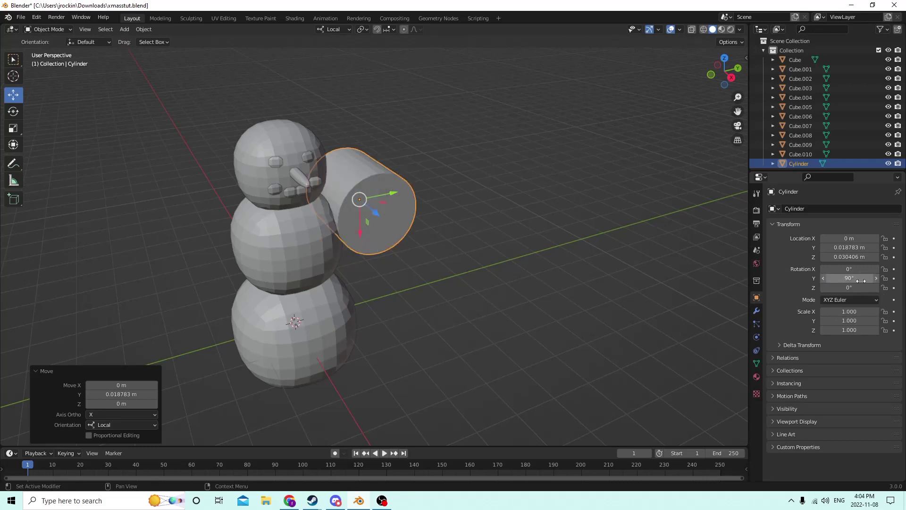
{"action": "key", "text": "ctrl+z"}
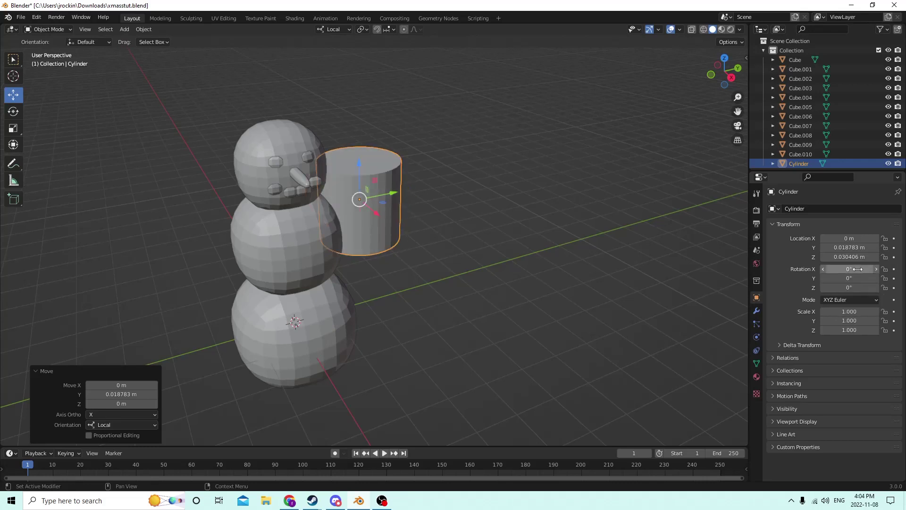
Set the cylinder's X rotation to 90° and scale it down uniformly to about 0.403
{"action": "left_click", "coordinate": [859, 269]}
{"action": "key", "text": "Return"}
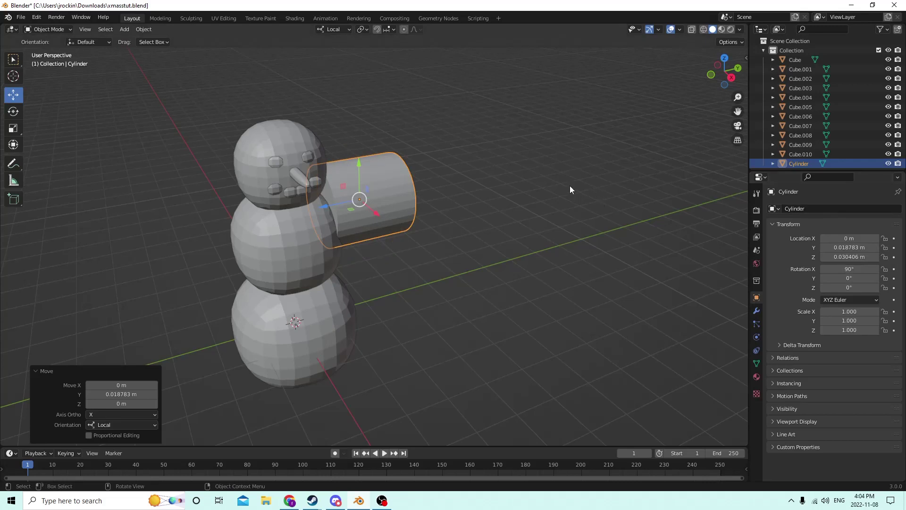
{"action": "middle_click_drag", "start_coordinate": [570, 186], "coordinate": [563, 183]}
{"action": "key", "text": "s"}
{"action": "left_click", "coordinate": [395, 168]}
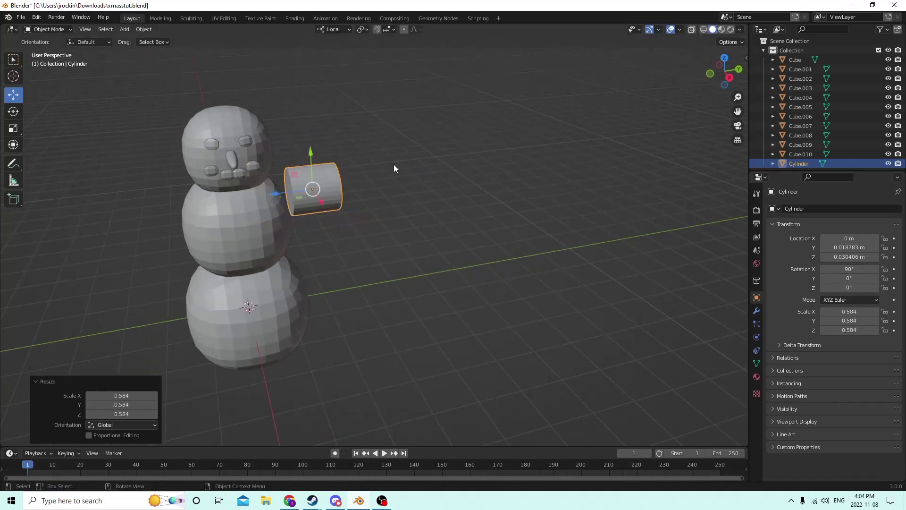
{"action": "key", "text": "s"}
{"action": "left_click", "coordinate": [392, 187]}
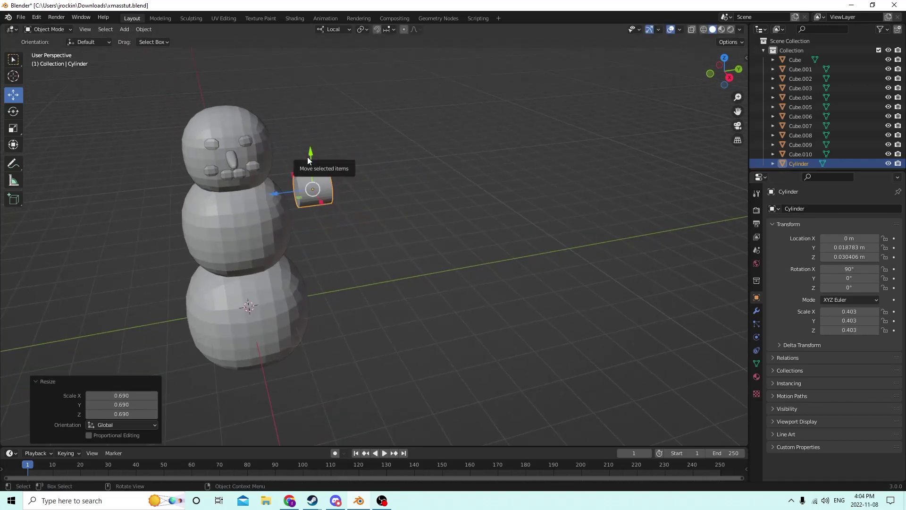
Lower the cylinder to about Z 0.0282 m and shrink it uniformly to a scale of about 0.25
{"action": "left_click_drag", "start_coordinate": [311, 155], "coordinate": [308, 165]}
{"action": "scroll", "coordinate": [306, 164], "scroll_direction": "up", "scroll_amount": 5}
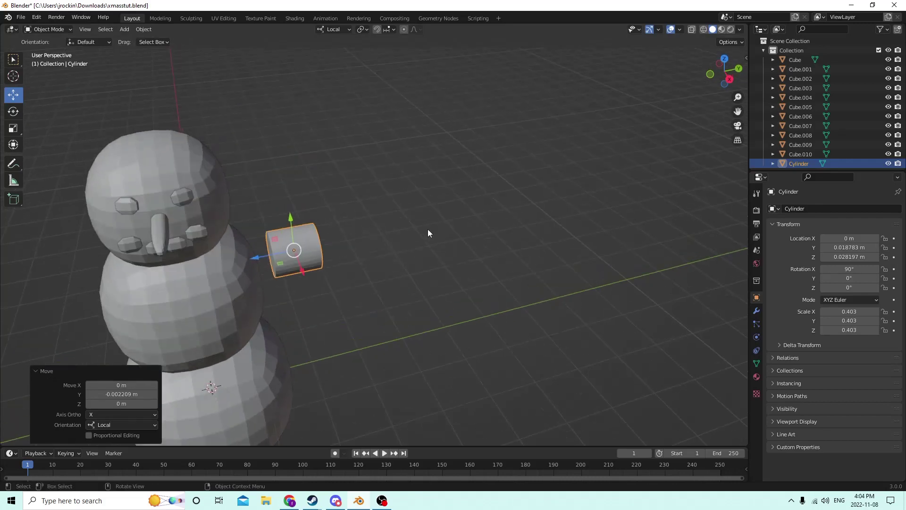
{"action": "key", "text": "s"}
{"action": "left_click", "coordinate": [376, 230]}
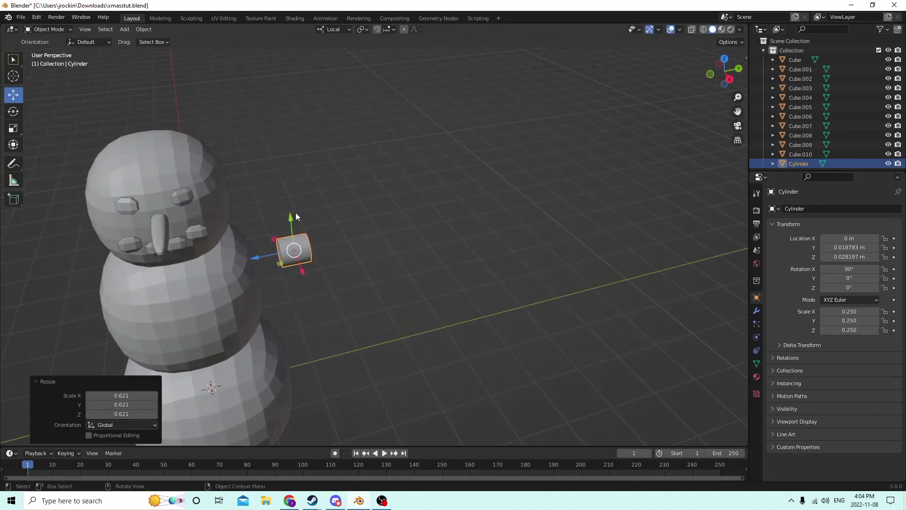
Stretch the cylinder along its local Z and scale it down uniformly into a thin rod, about 0.134 × 0.134 × 0.615 in scale
{"action": "left_click", "coordinate": [13, 128]}
{"action": "left_click_drag", "start_coordinate": [254, 256], "coordinate": [98, 296]}
{"action": "middle_click_drag", "start_coordinate": [299, 222], "coordinate": [391, 196]}
{"action": "key", "text": "s"}
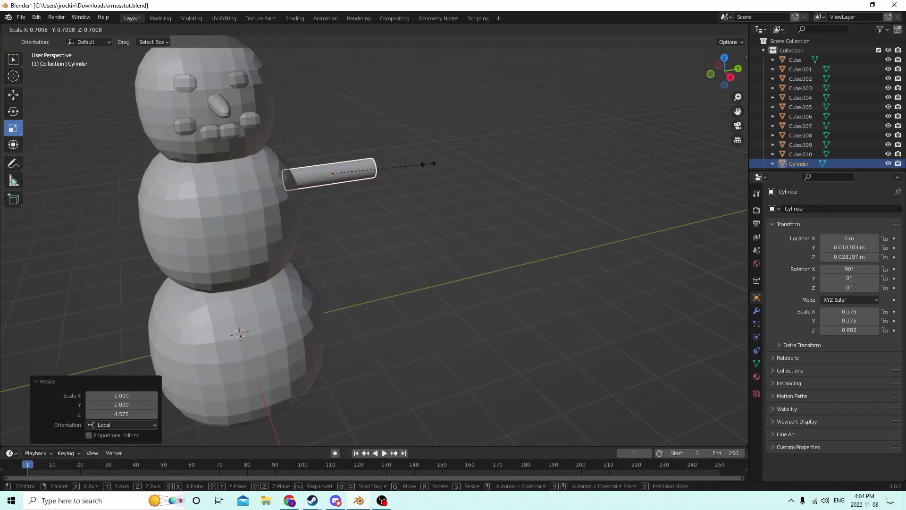
{"action": "left_click", "coordinate": [404, 174]}
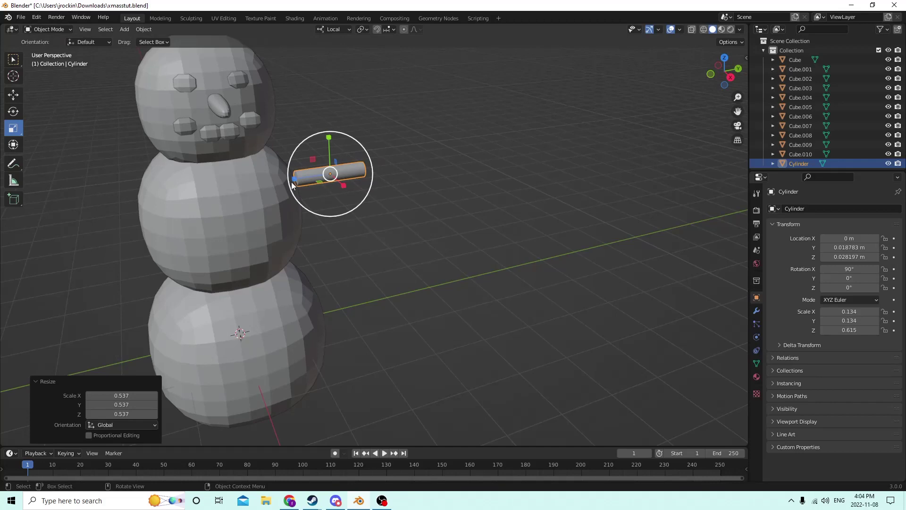
Lengthen the rod along its local Z and shrink it uniformly to a scale of about 0.088 × 0.088 × 0.794
{"action": "key", "text": "s"}
{"action": "key", "text": "z"}
{"action": "key", "text": "z"}
{"action": "left_click", "coordinate": [253, 183]}
{"action": "middle_click_drag", "start_coordinate": [253, 183], "coordinate": [259, 197]}
{"action": "key", "text": "s"}
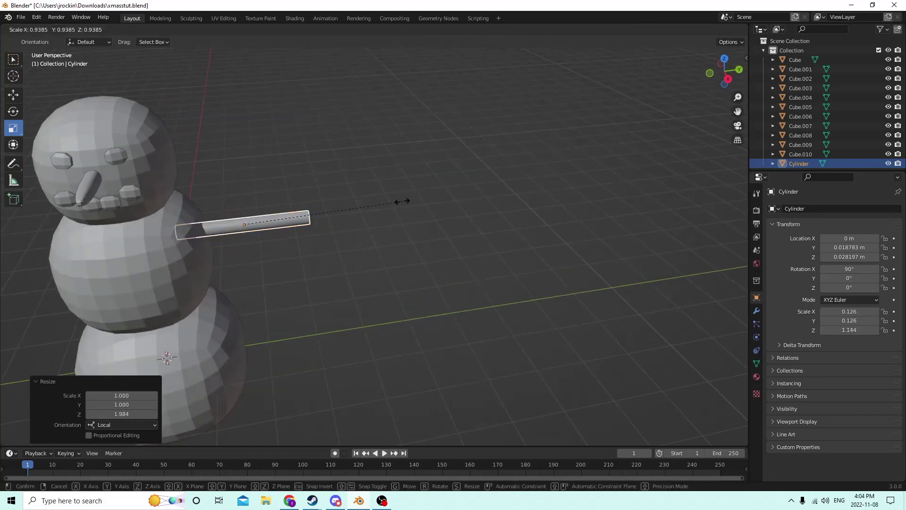
{"action": "left_click", "coordinate": [365, 191]}
{"action": "middle_click_drag", "start_coordinate": [365, 191], "coordinate": [62, 108]}
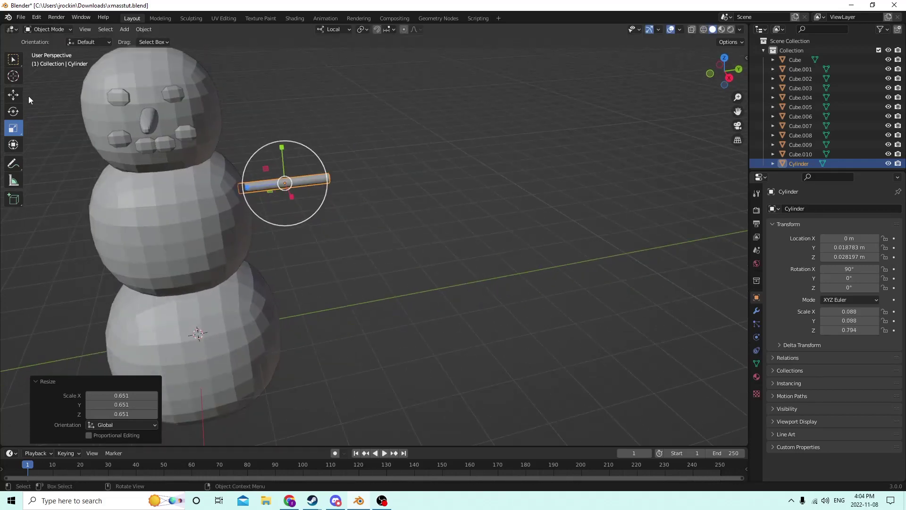
Move the rod inward to about Y 0.0176 m and up to about Z 0.0309 m so it meets the middle body ball
{"action": "left_click", "coordinate": [13, 95]}
{"action": "left_click_drag", "start_coordinate": [253, 186], "coordinate": [270, 183]}
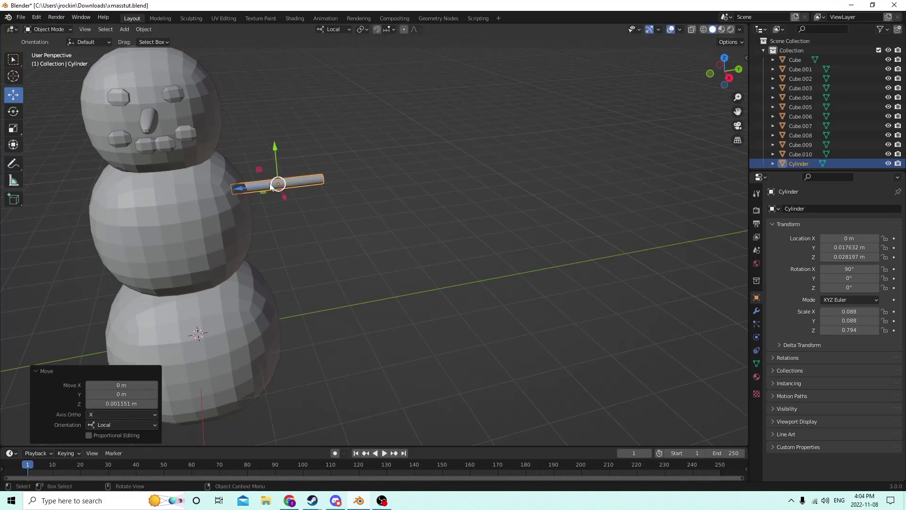
{"action": "mouse_move", "coordinate": [270, 183]}
{"action": "middle_mouse_down"}
{"action": "mouse_move", "coordinate": [306, 194]}
{"action": "mouse_move", "coordinate": [282, 194]}
{"action": "middle_mouse_up"}
{"action": "left_click_drag", "start_coordinate": [346, 214], "coordinate": [326, 203]}
{"action": "mouse_move", "coordinate": [303, 196]}
{"action": "middle_mouse_down"}
{"action": "mouse_move", "coordinate": [290, 188]}
{"action": "mouse_move", "coordinate": [307, 190]}
{"action": "middle_mouse_up"}
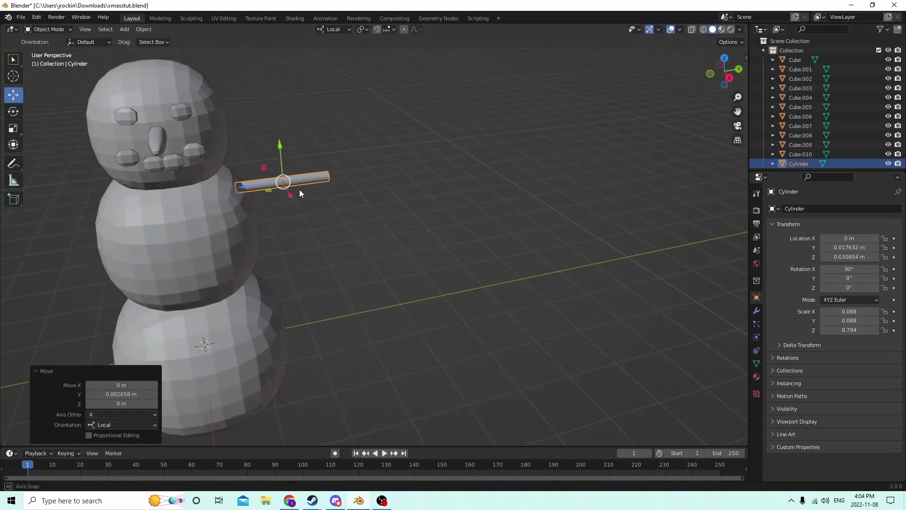
Taper the arm by scaling down the face at its outer end in Edit Mode, and return to Object Mode
{"action": "scroll", "coordinate": [308, 190], "scroll_direction": "up", "scroll_amount": 4}
{"action": "middle_click_drag", "start_coordinate": [213, 191], "coordinate": [158, 173]}
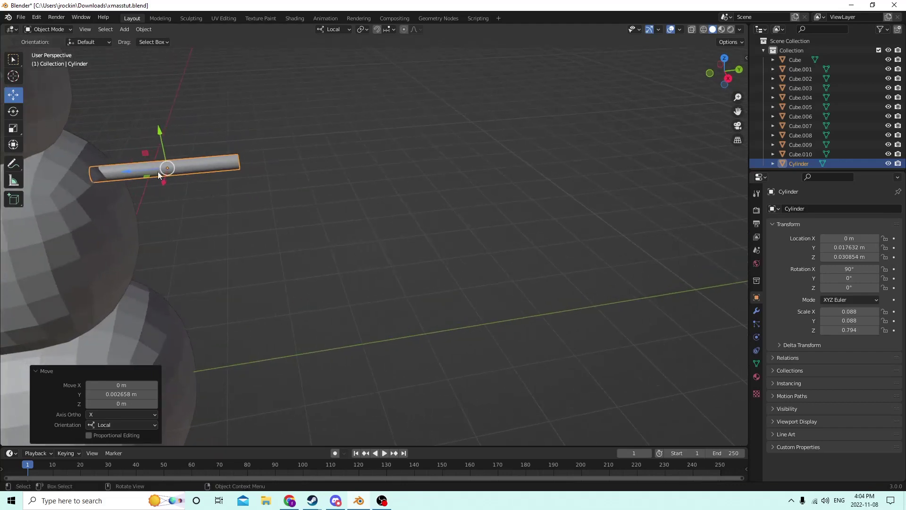
{"action": "middle_click_drag", "start_coordinate": [222, 206], "coordinate": [191, 204]}
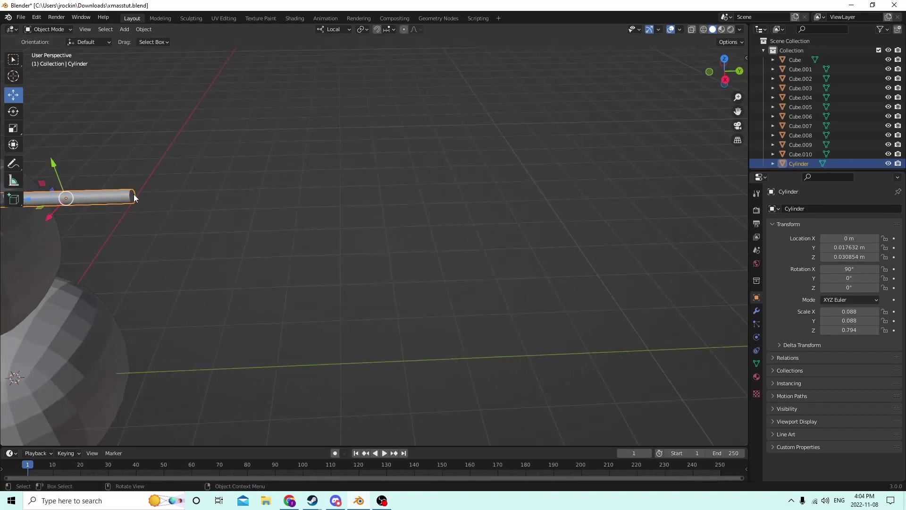
{"action": "key", "text": "Tab"}
{"action": "middle_click_drag", "start_coordinate": [134, 194], "coordinate": [128, 193]}
{"action": "left_click", "coordinate": [92, 194]}
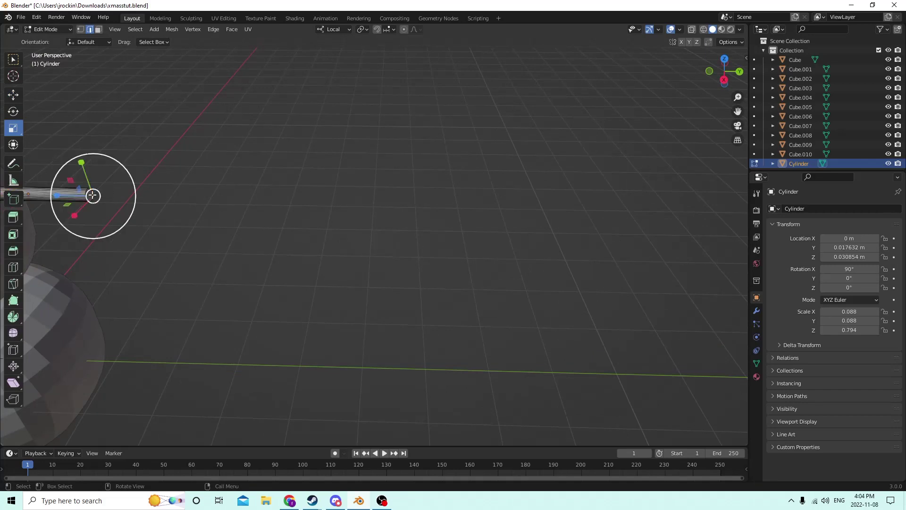
{"action": "left_click", "coordinate": [98, 29]}
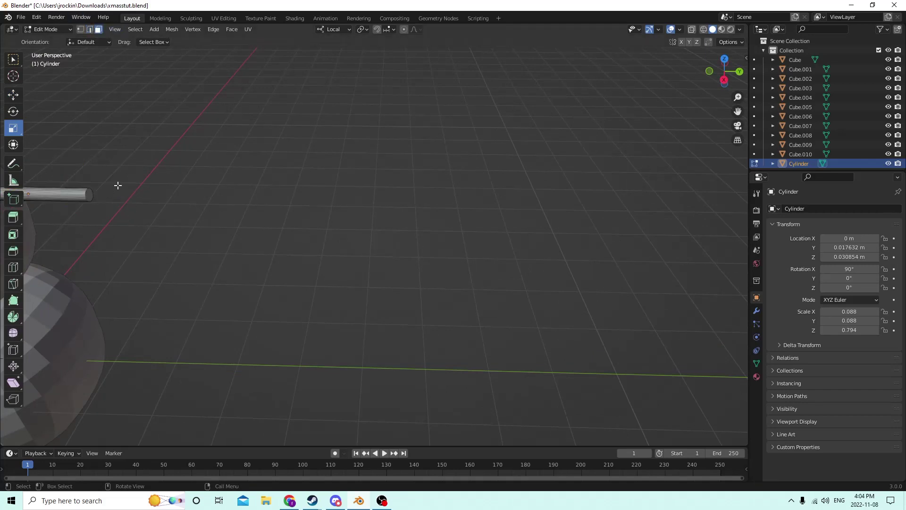
{"action": "left_click", "coordinate": [89, 194]}
{"action": "key", "text": "s"}
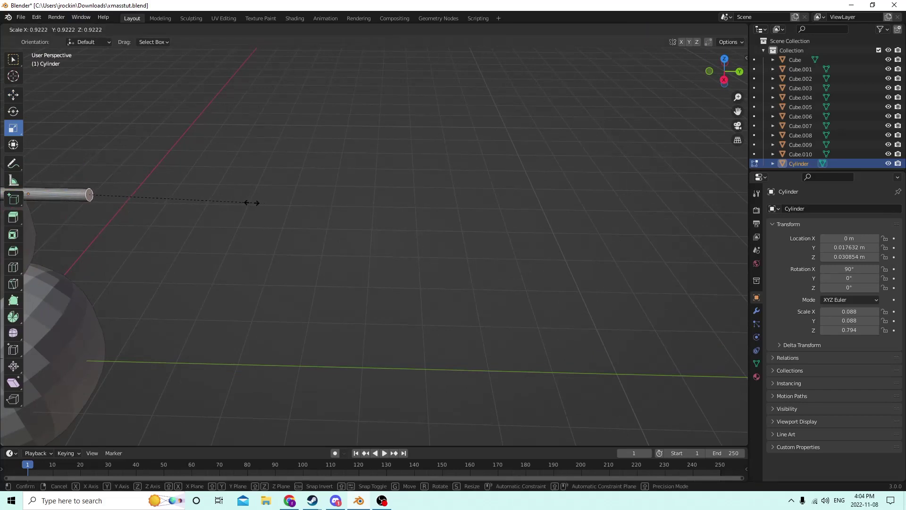
{"action": "left_click", "coordinate": [200, 202]}
{"action": "middle_click_drag", "start_coordinate": [194, 200], "coordinate": [78, 240]}
{"action": "left_click", "coordinate": [399, 285]}
{"action": "middle_click_drag", "start_coordinate": [398, 285], "coordinate": [378, 283]}
{"action": "middle_click_drag", "start_coordinate": [378, 283], "coordinate": [370, 228], "text": "shift"}
{"action": "key", "text": "Tab"}
Lengthen the arm to a local Z scale of about 1.026 and shift it outward to about Y 0.0199 m
{"action": "middle_click_drag", "start_coordinate": [306, 203], "coordinate": [263, 188]}
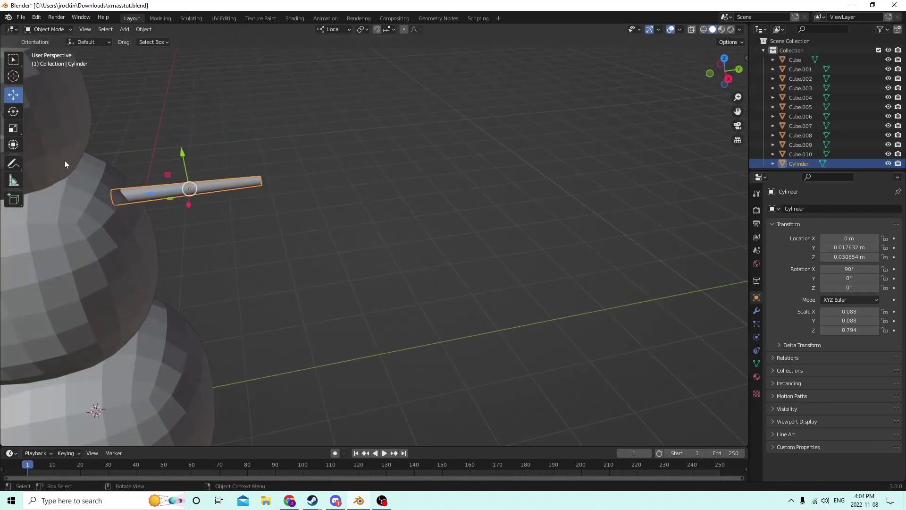
{"action": "left_click", "coordinate": [13, 128]}
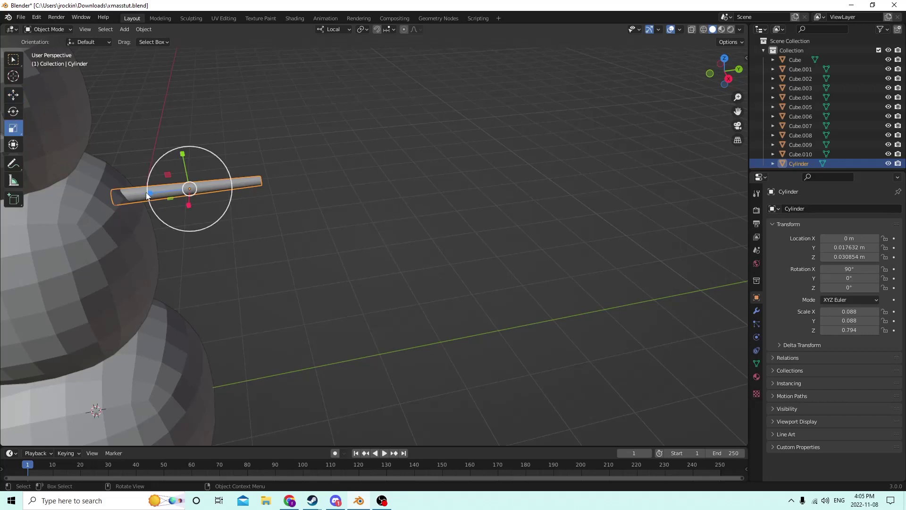
{"action": "left_click_drag", "start_coordinate": [148, 194], "coordinate": [66, 111]}
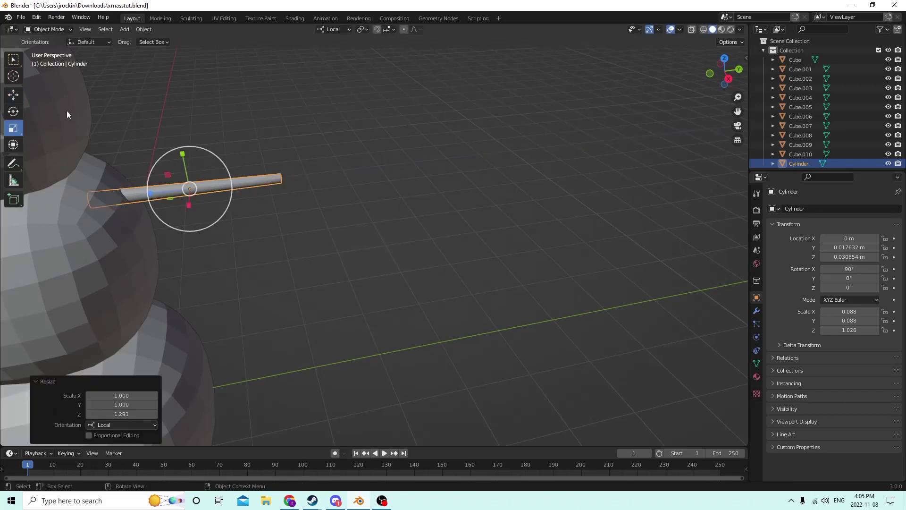
{"action": "left_click", "coordinate": [13, 95]}
{"action": "left_click_drag", "start_coordinate": [147, 196], "coordinate": [162, 185]}
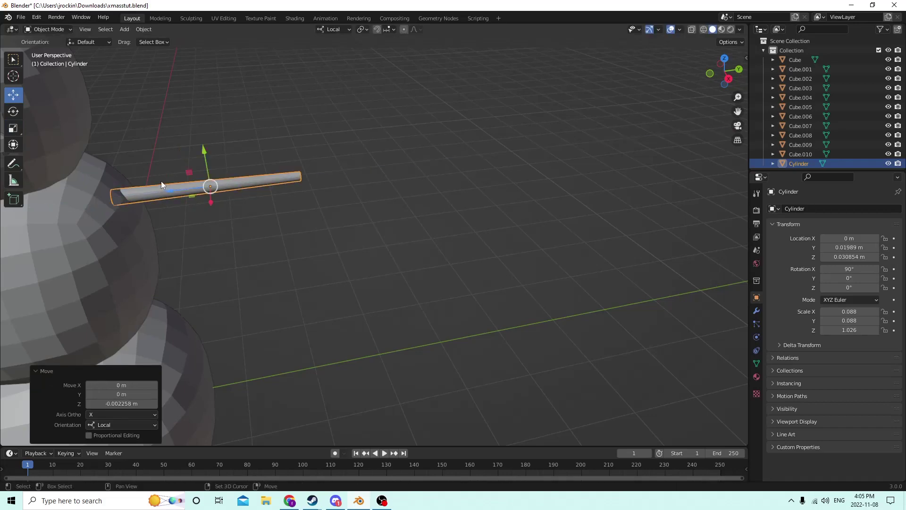
Duplicate the arm in place and slide the copy outward along its length to about Y 0.0306 m
{"action": "key", "text": "shift+d"}
{"action": "right_click", "coordinate": [241, 150]}
{"action": "middle_click_drag", "start_coordinate": [241, 150], "coordinate": [278, 166]}
{"action": "scroll", "coordinate": [241, 135], "scroll_direction": "down", "scroll_amount": 7}
{"action": "scroll", "coordinate": [276, 147], "scroll_direction": "up", "scroll_amount": 5}
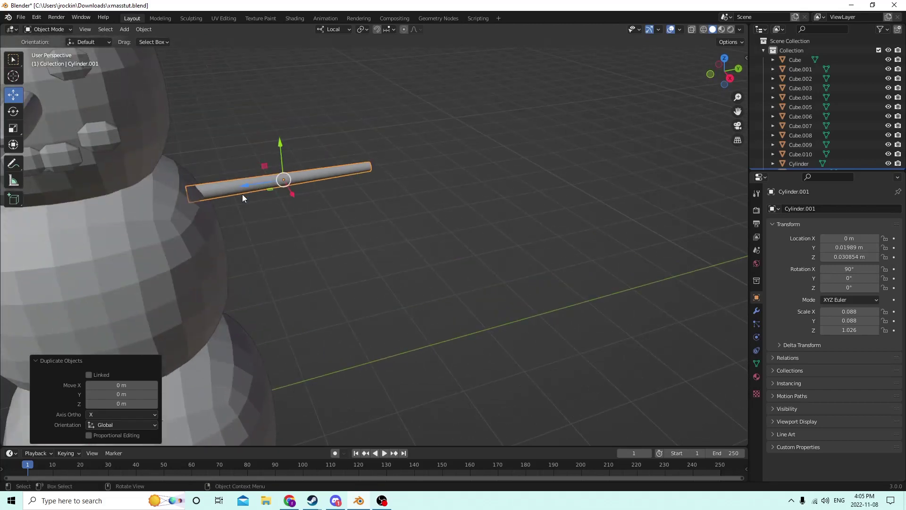
{"action": "left_click_drag", "start_coordinate": [246, 186], "coordinate": [337, 171]}
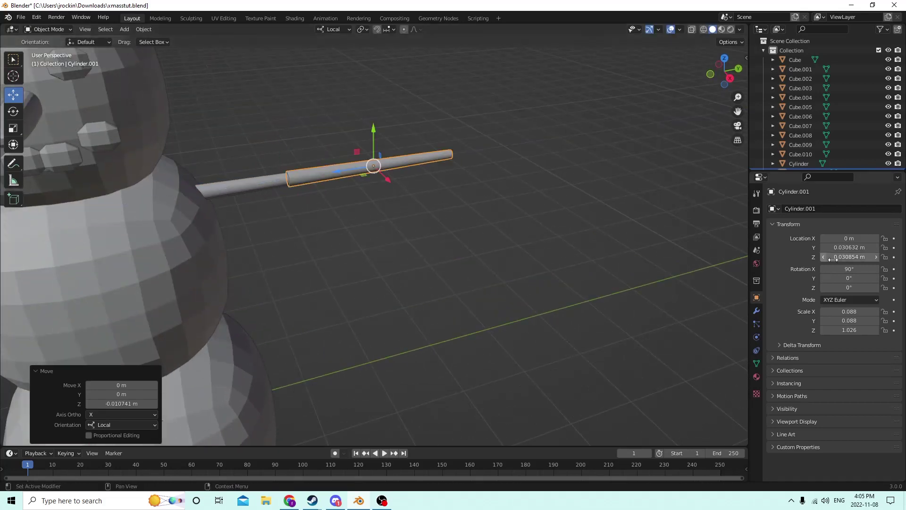
Set the copied rod's X rotation to 0° and lower it to about Z 0.0207 m
{"action": "left_click", "coordinate": [852, 268]}
{"action": "type", "text": "0"}
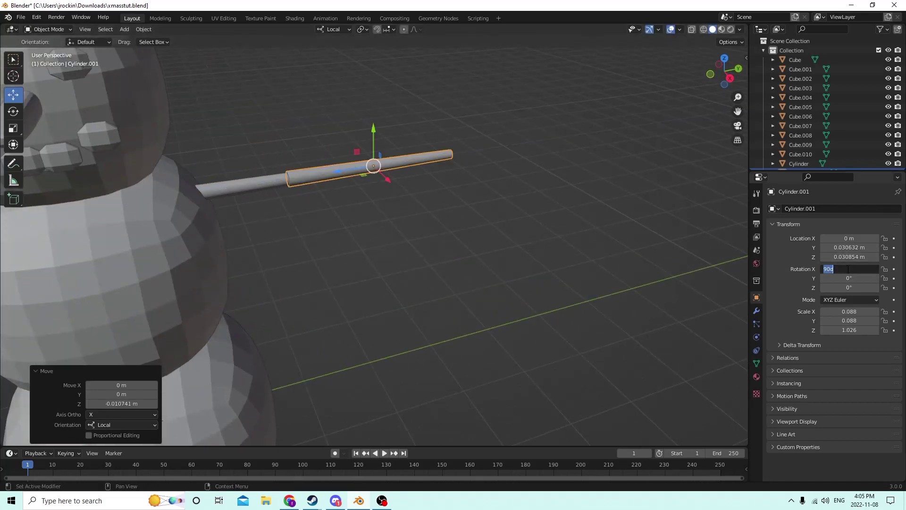
{"action": "key", "text": "Return"}
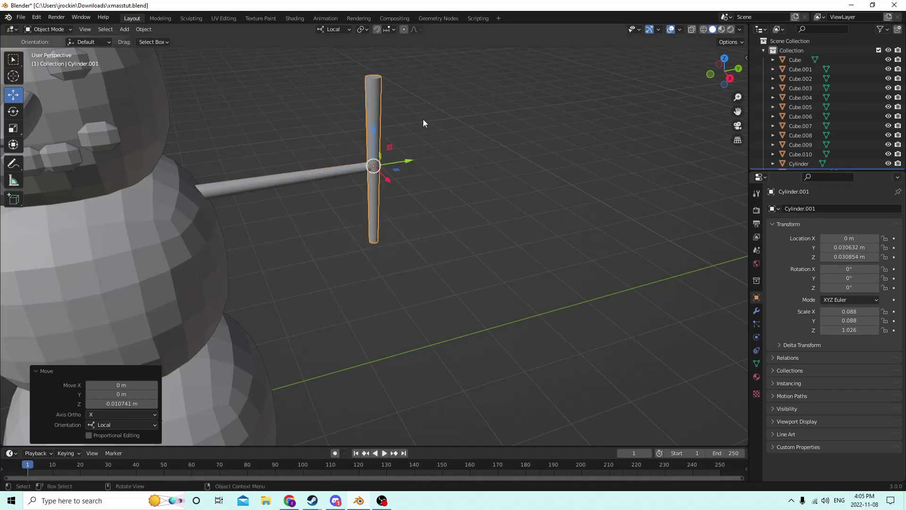
{"action": "left_click_drag", "start_coordinate": [373, 126], "coordinate": [385, 202]}
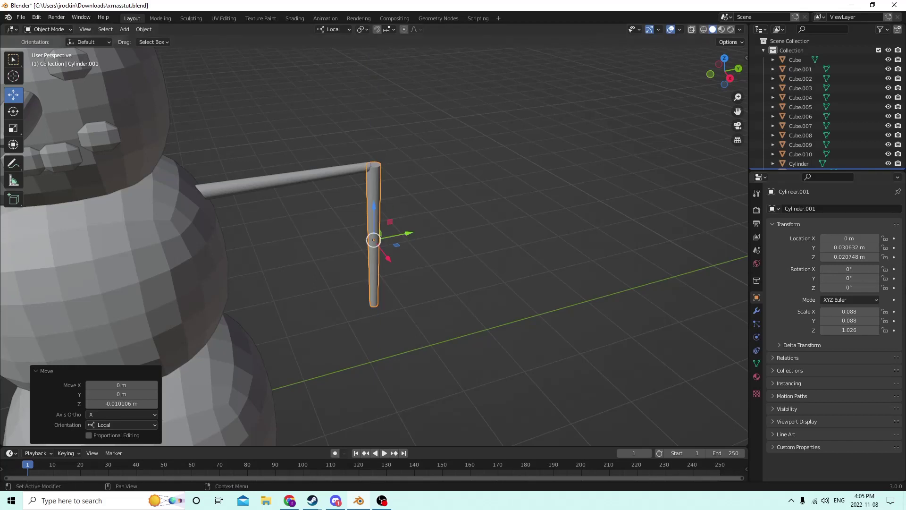
Try a 45° rotation of the copied rod about Z and about Y, resetting each angle to 0°
{"action": "left_click", "coordinate": [859, 288]}
{"action": "type", "text": "45"}
{"action": "key", "text": "Return"}
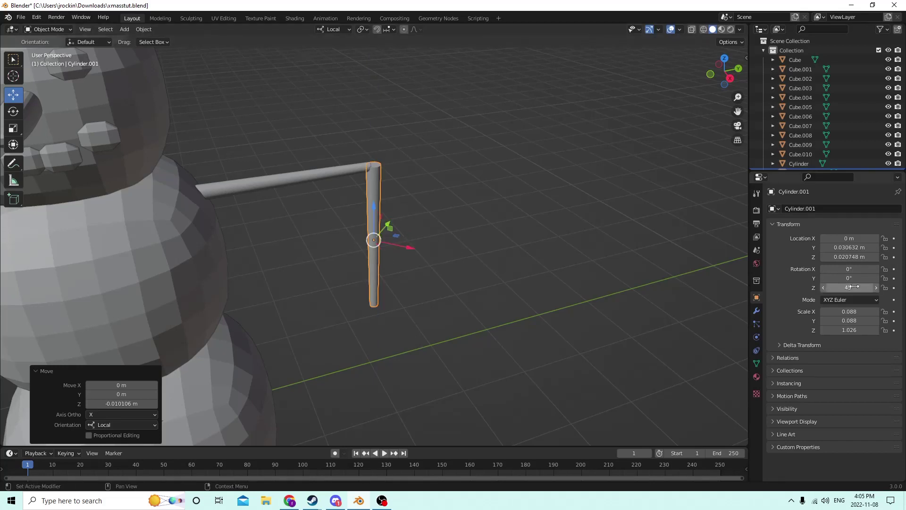
{"action": "left_click", "coordinate": [856, 287]}
{"action": "type", "text": "0"}
{"action": "key", "text": "Return"}
{"action": "left_click", "coordinate": [854, 279]}
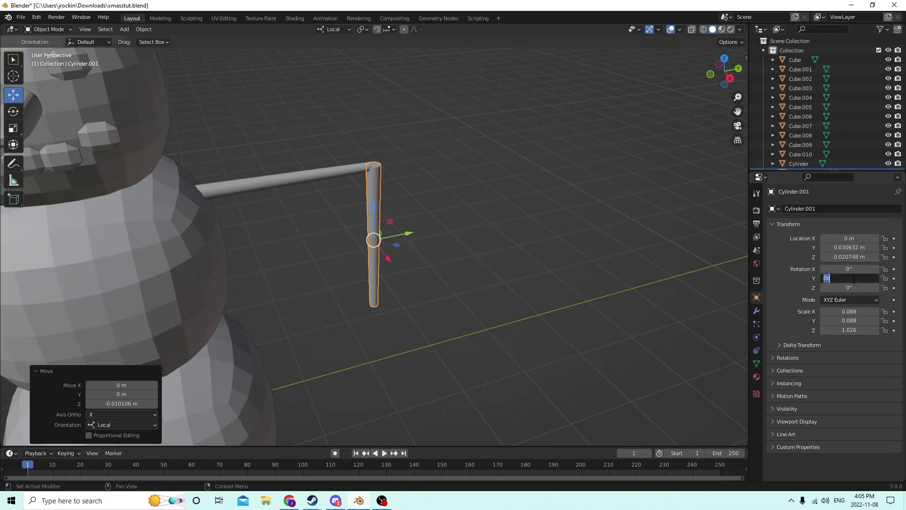
{"action": "type", "text": "45"}
{"action": "key", "text": "Return"}
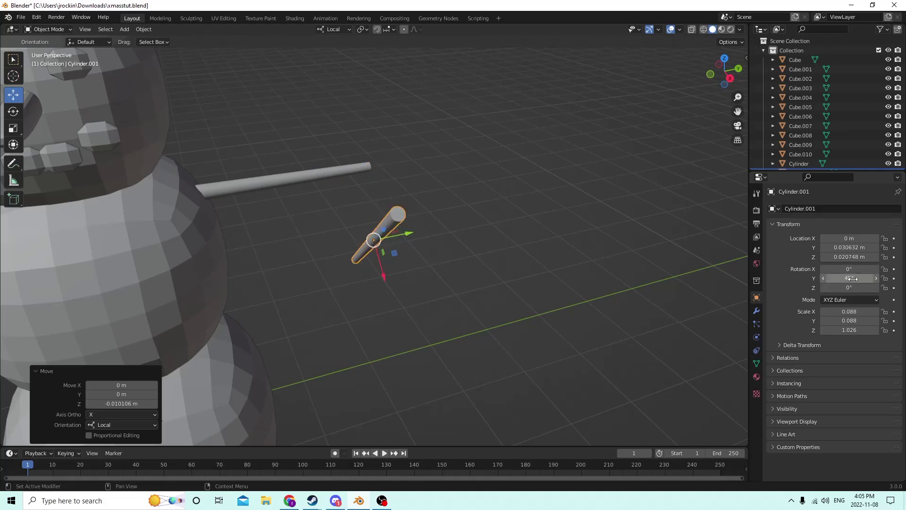
{"action": "left_click", "coordinate": [852, 279]}
{"action": "type", "text": "0"}
{"action": "key", "text": "Return"}
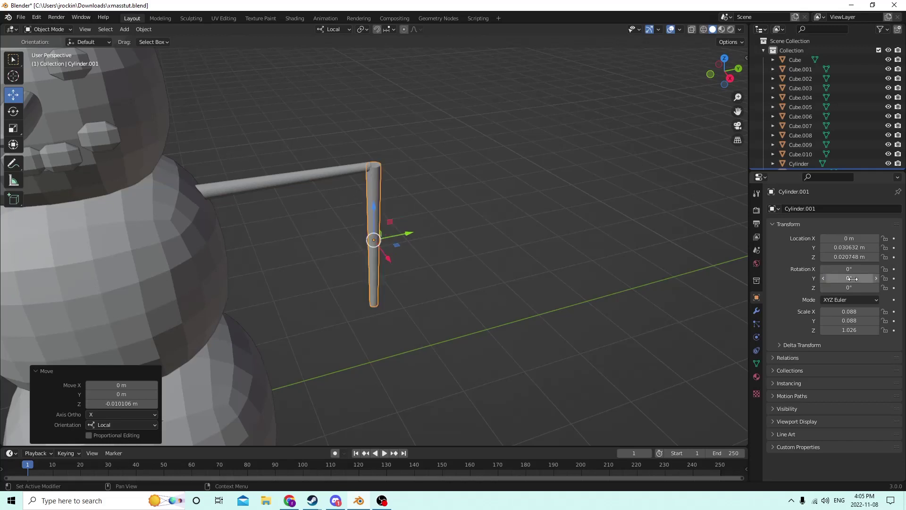
Set the copied rod's X rotation to 45° and shrink it uniformly to a Z scale of about 0.534
{"action": "left_click", "coordinate": [849, 269]}
{"action": "type", "text": "45"}
{"action": "key", "text": "Return"}
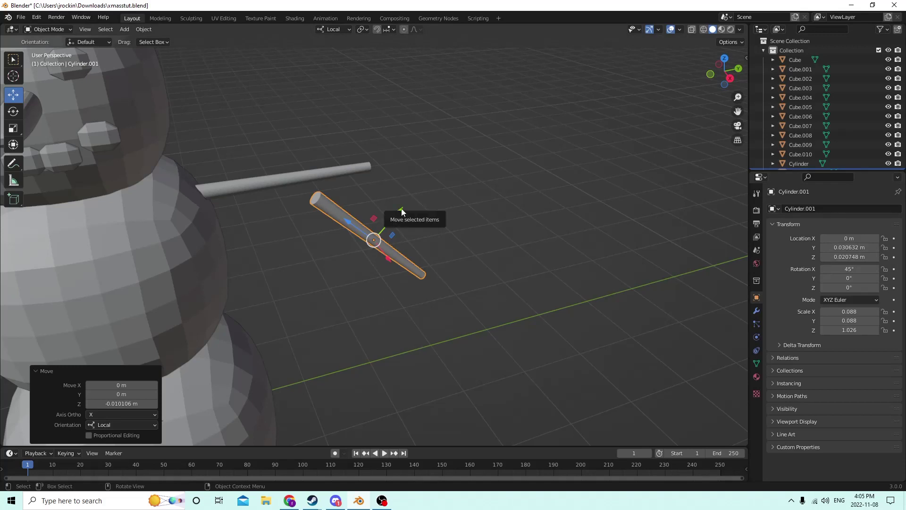
{"action": "key", "text": "s"}
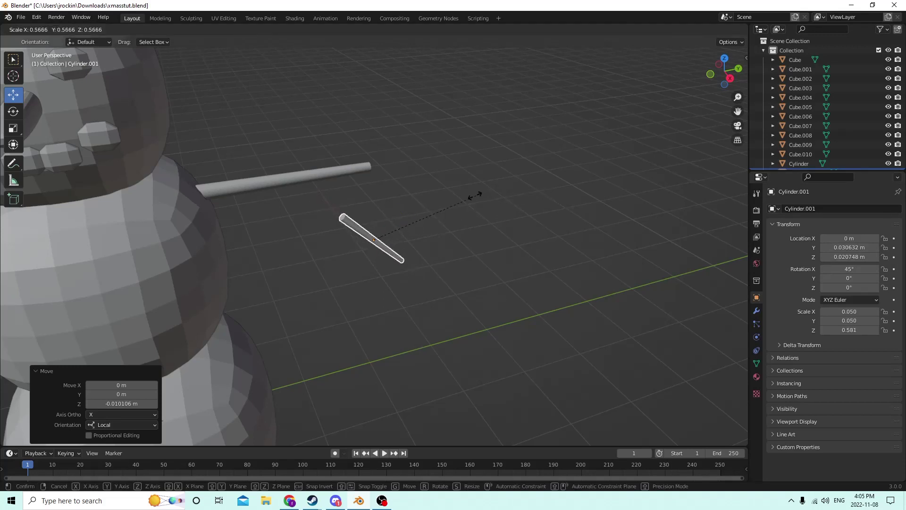
{"action": "left_click", "coordinate": [474, 194]}
Shrink the tilted twig to a Z scale of about 0.39 and move it onto the arm's tip at about Y 0.0324 m, Z 0.0283 m
{"action": "left_click_drag", "start_coordinate": [403, 206], "coordinate": [411, 171]}
{"action": "scroll", "coordinate": [409, 178], "scroll_direction": "up", "scroll_amount": 3}
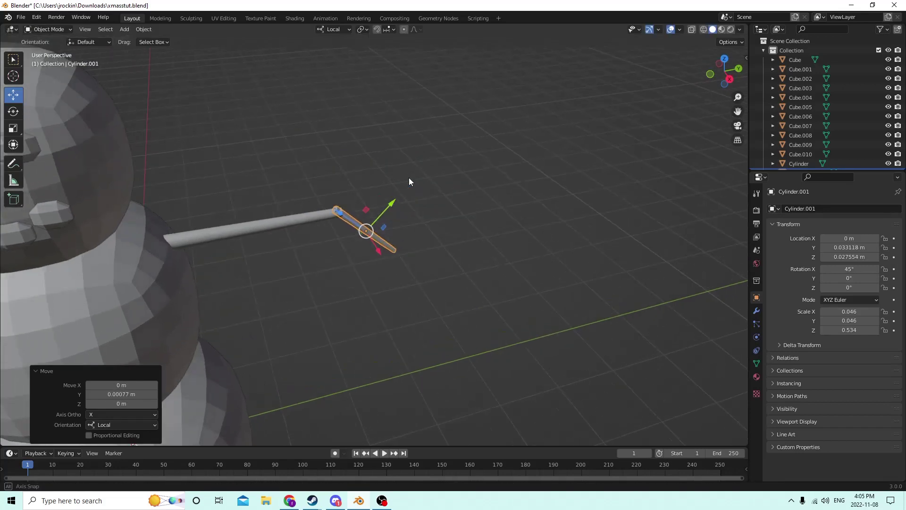
{"action": "scroll", "coordinate": [409, 176], "scroll_direction": "down", "scroll_amount": 5}
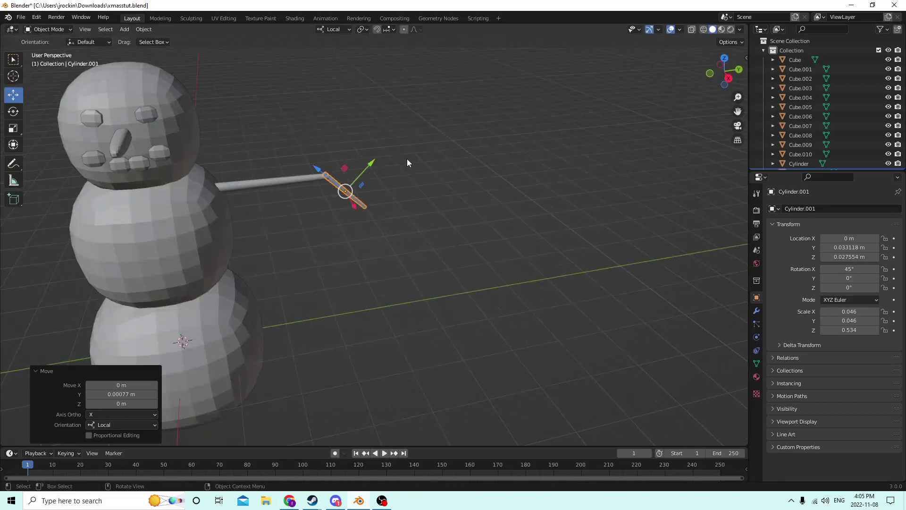
{"action": "key", "text": "s"}
{"action": "left_click", "coordinate": [410, 171]}
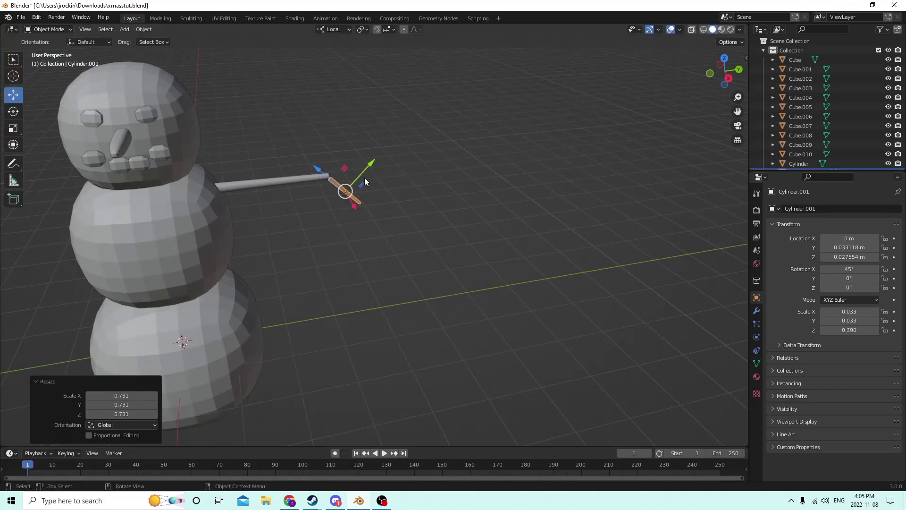
{"action": "mouse_move", "coordinate": [327, 174]}
{"action": "left_mouse_down"}
{"action": "mouse_move", "coordinate": [313, 163]}
{"action": "mouse_move", "coordinate": [325, 170]}
{"action": "left_mouse_up"}
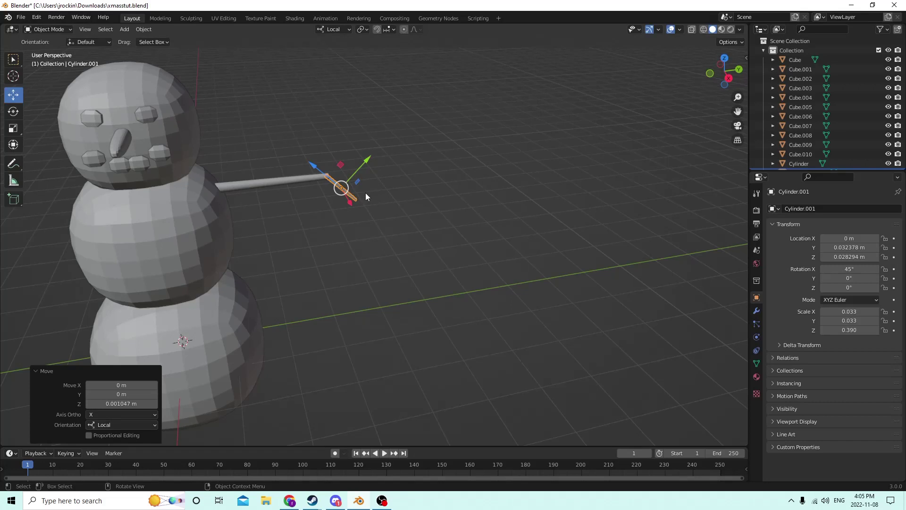
Duplicate the 45° twig in place at the arm's tip
{"action": "scroll", "coordinate": [366, 193], "scroll_direction": "up", "scroll_amount": 3}
{"action": "key", "text": "shift+d"}
{"action": "right_click", "coordinate": [402, 160]}
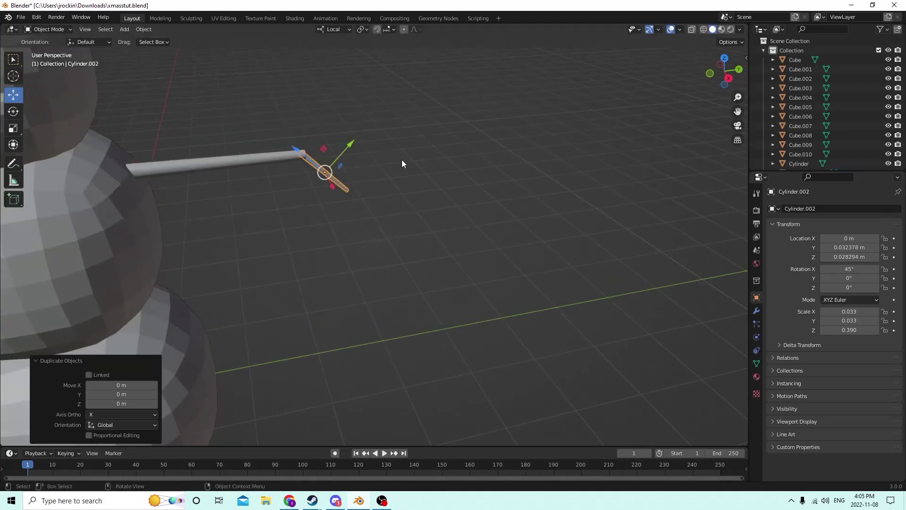
{"action": "middle_click_drag", "start_coordinate": [401, 159], "coordinate": [409, 166]}
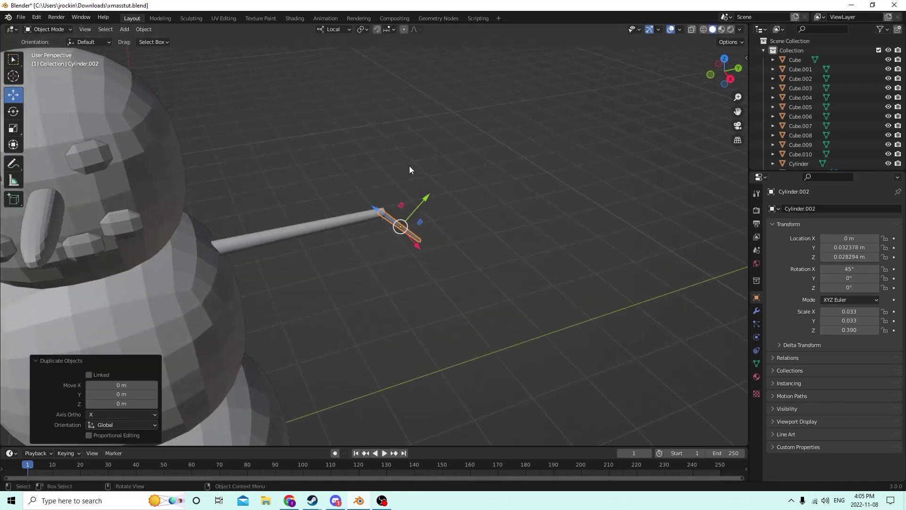
Try rotations of 0° about X and 90° about Y on the duplicated twig, resetting the Y angle to 0°
{"action": "left_click", "coordinate": [836, 269]}
{"action": "type", "text": "0"}
{"action": "key", "text": "Return"}
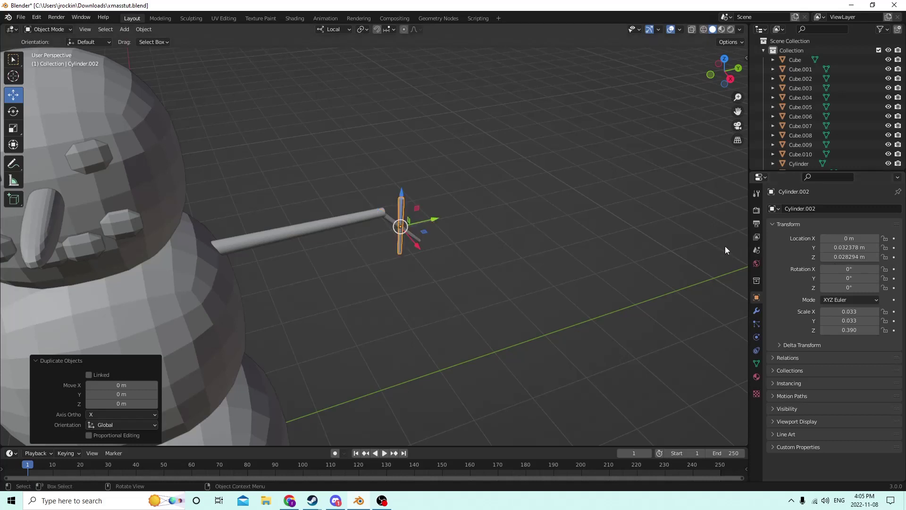
{"action": "left_click", "coordinate": [847, 279]}
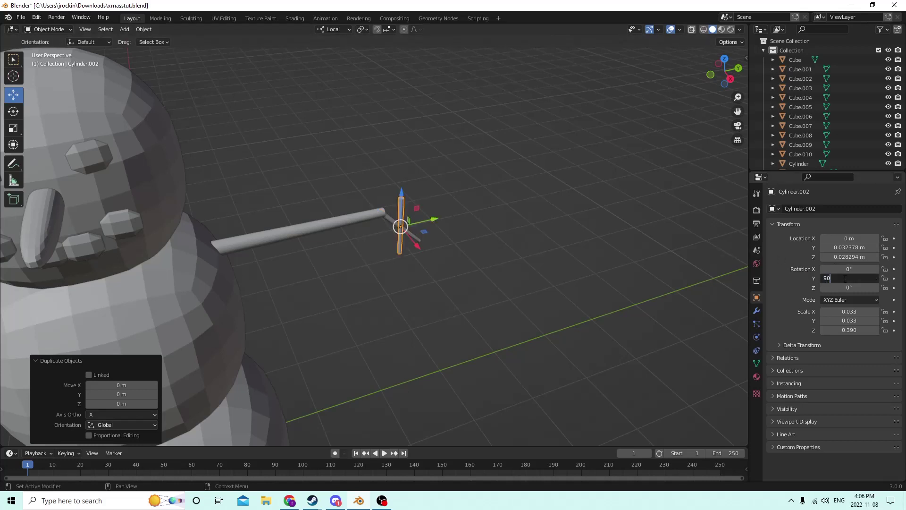
{"action": "type", "text": "90"}
{"action": "key", "text": "Return"}
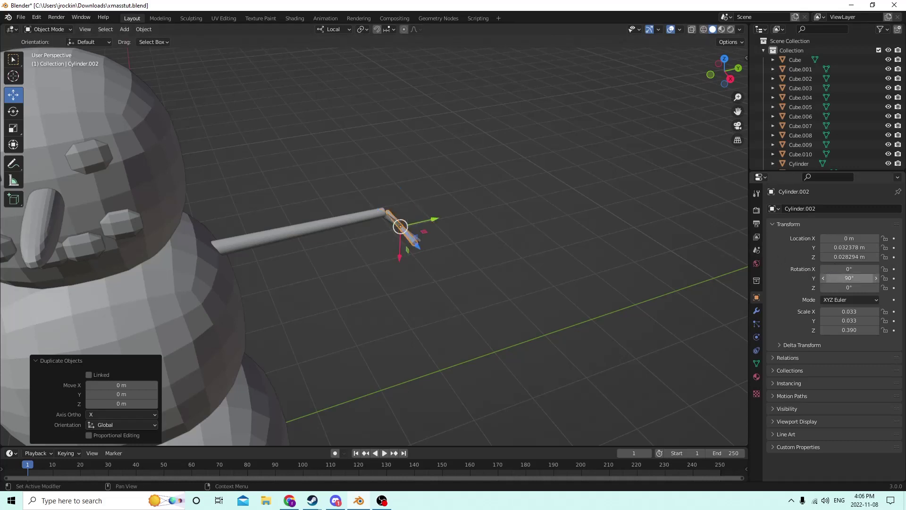
{"action": "left_click", "coordinate": [841, 277]}
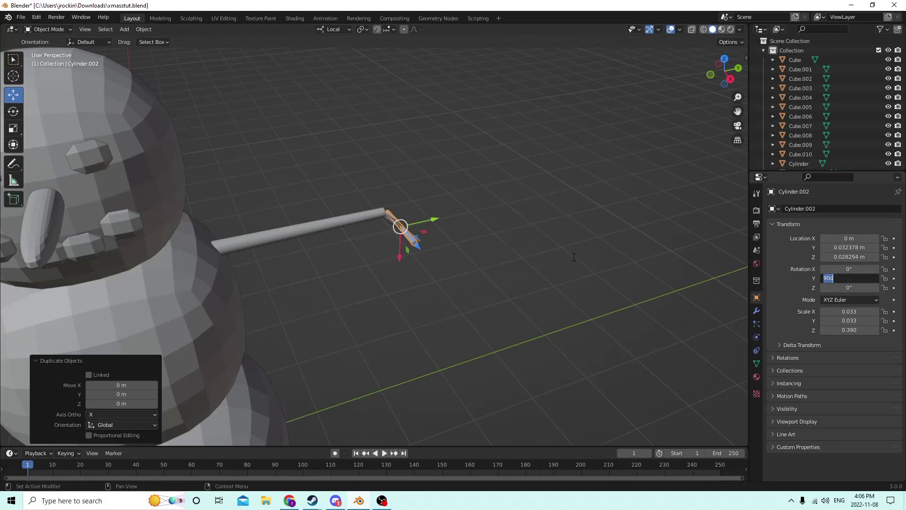
{"action": "mouse_move", "coordinate": [574, 258]}
{"action": "middle_mouse_down"}
{"action": "mouse_move", "coordinate": [546, 259]}
{"action": "mouse_move", "coordinate": [574, 286]}
{"action": "mouse_move", "coordinate": [563, 254]}
{"action": "middle_mouse_up"}
{"action": "left_click", "coordinate": [508, 150]}
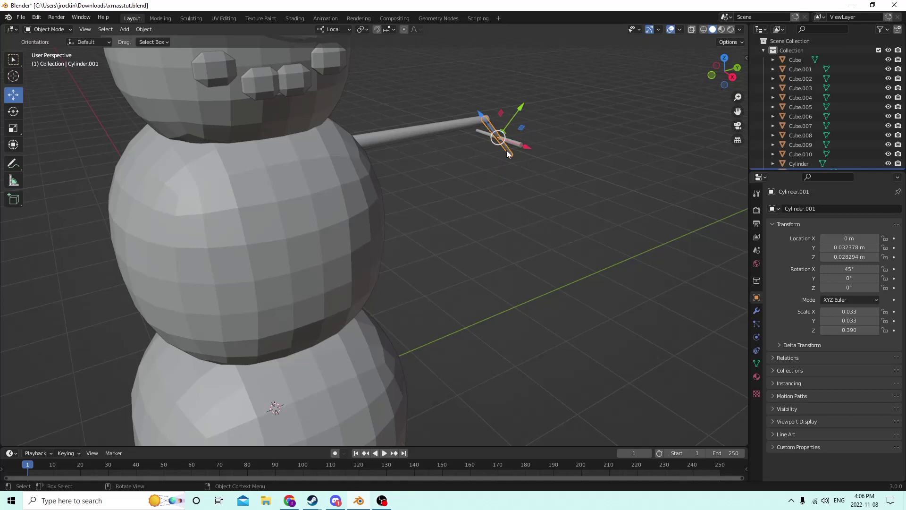
{"action": "left_click", "coordinate": [506, 150]}
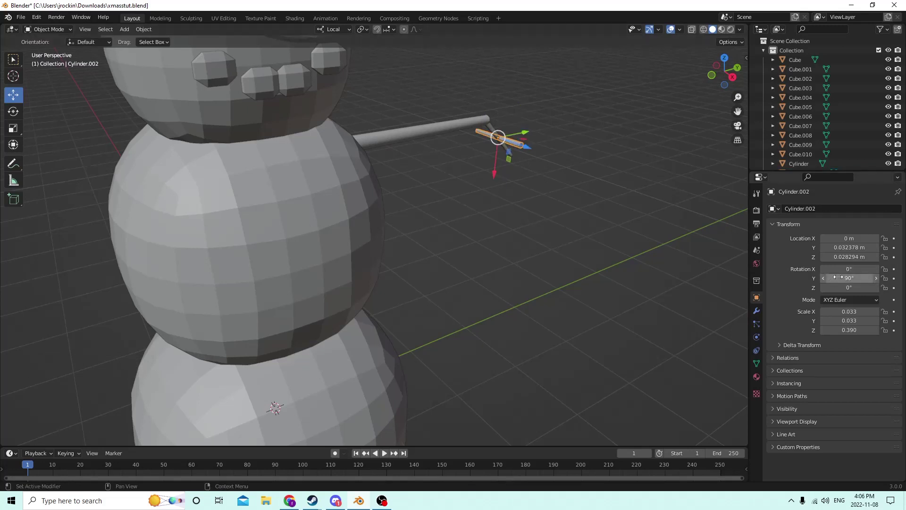
{"action": "left_click", "coordinate": [838, 277]}
{"action": "type", "text": "0"}
{"action": "key", "text": "Return"}
Set the duplicated twig's X rotation to 90° and move it onto the arm's tip at about Y 0.0338 m, Z 0.0308 m
{"action": "left_click", "coordinate": [850, 268]}
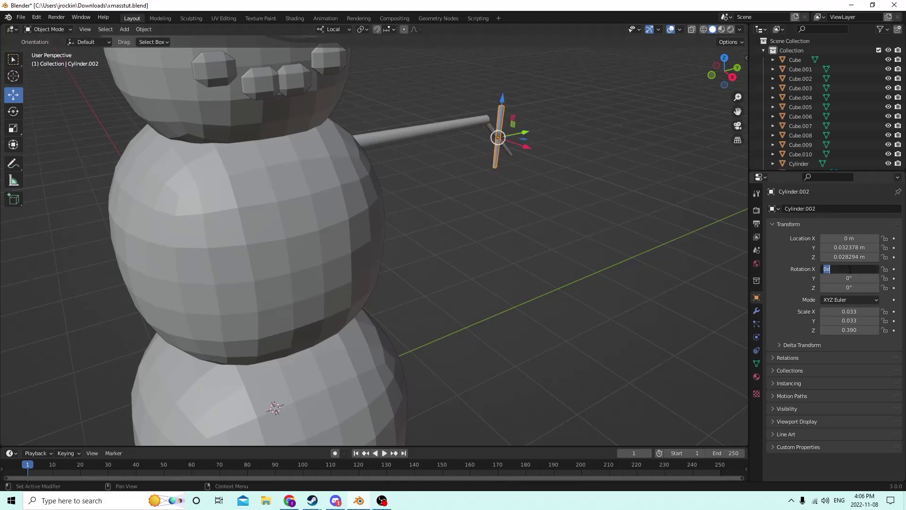
{"action": "type", "text": "90"}
{"action": "key", "text": "Return"}
{"action": "key", "text": "KP_Decimal"}
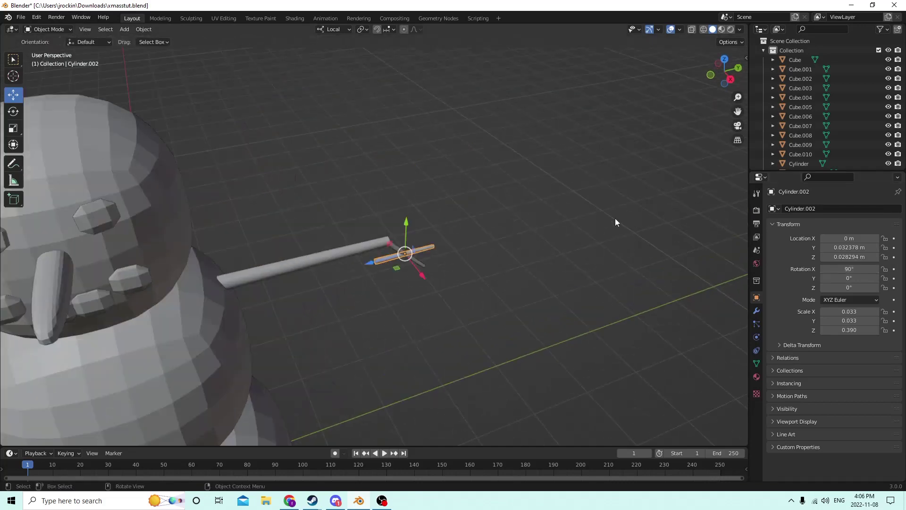
{"action": "middle_click_drag", "start_coordinate": [497, 214], "coordinate": [448, 208]}
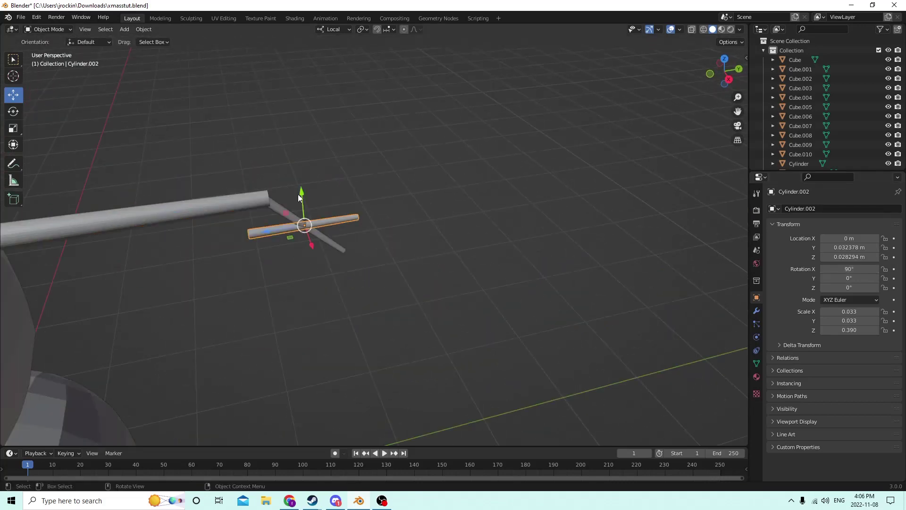
{"action": "left_click_drag", "start_coordinate": [302, 192], "coordinate": [307, 158]}
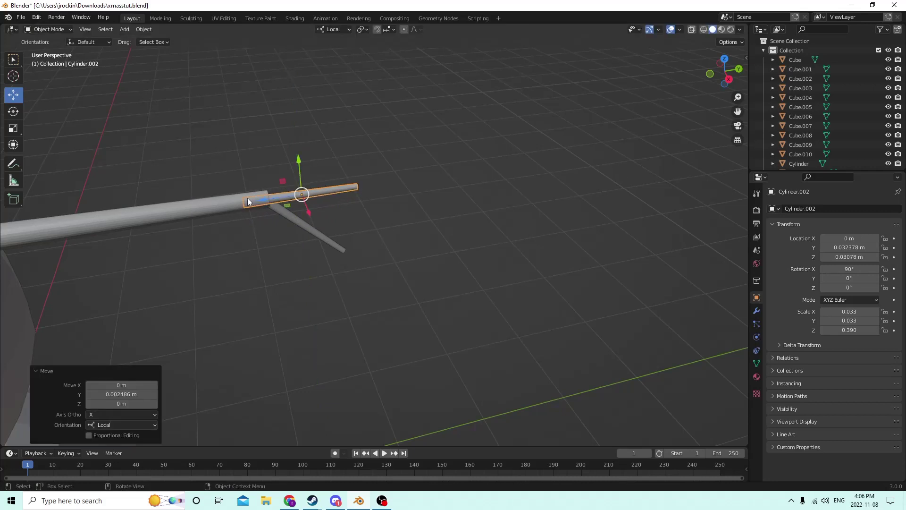
{"action": "left_click_drag", "start_coordinate": [257, 199], "coordinate": [277, 190]}
{"action": "mouse_move", "coordinate": [271, 192]}
{"action": "middle_mouse_down"}
{"action": "mouse_move", "coordinate": [257, 180]}
{"action": "mouse_move", "coordinate": [266, 187]}
{"action": "middle_mouse_up"}
{"action": "scroll", "coordinate": [299, 114], "scroll_direction": "down", "scroll_amount": 3}
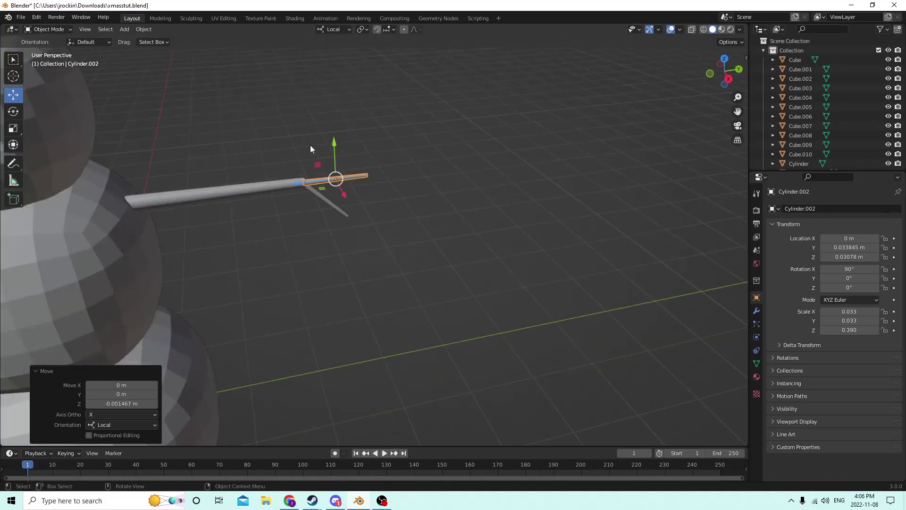
Duplicate the horizontal twig in place and set the copy's X rotation to 135°
{"action": "key", "text": "shift+d"}
{"action": "right_click", "coordinate": [384, 157]}
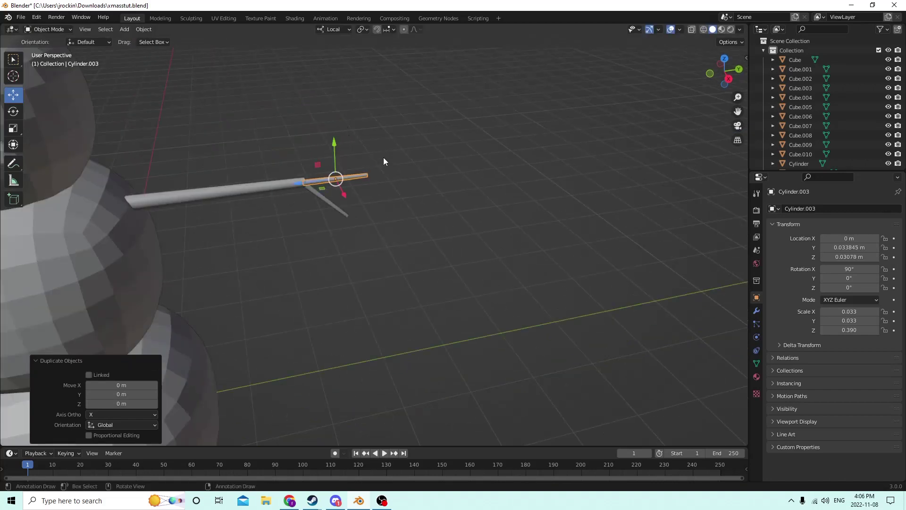
{"action": "left_click", "coordinate": [838, 269]}
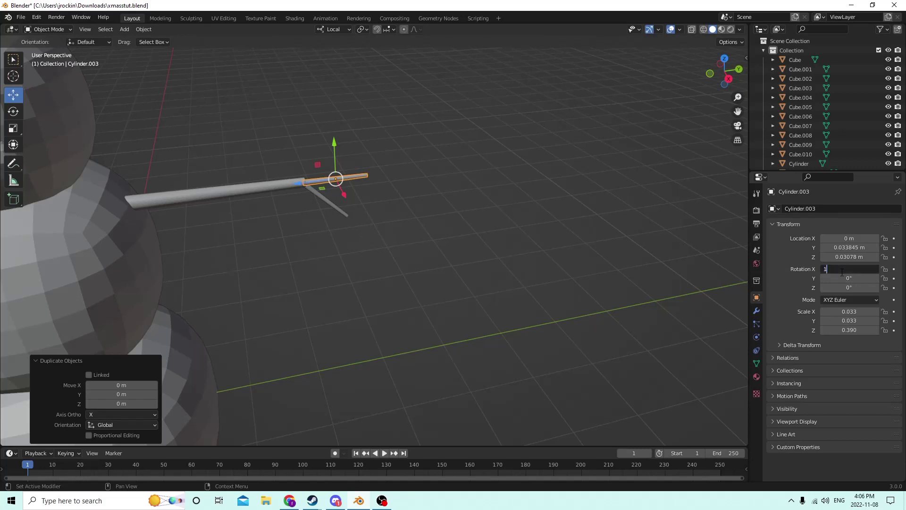
{"action": "key", "text": "Return"}
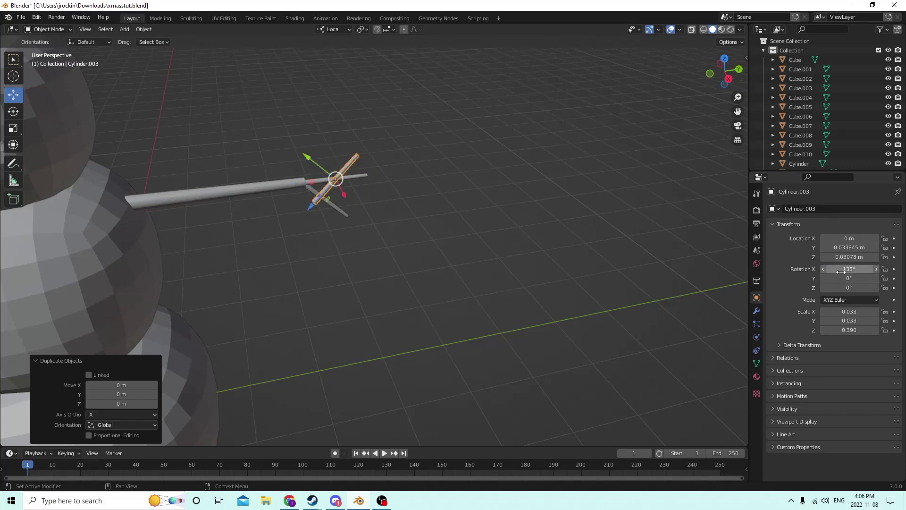
Move the 135° twig along its local Y and Z axes onto the arm's tip, at about Y 0.0329 m, Z 0.0335 m
{"action": "middle_click_drag", "start_coordinate": [349, 162], "coordinate": [318, 166]}
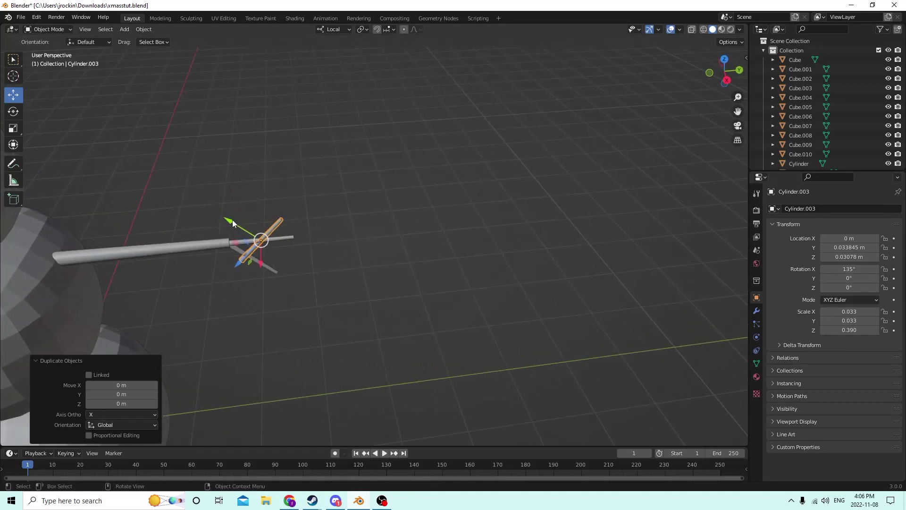
{"action": "key", "text": "g"}
{"action": "key", "text": "y"}
{"action": "key", "text": "y"}
{"action": "left_click", "coordinate": [214, 202]}
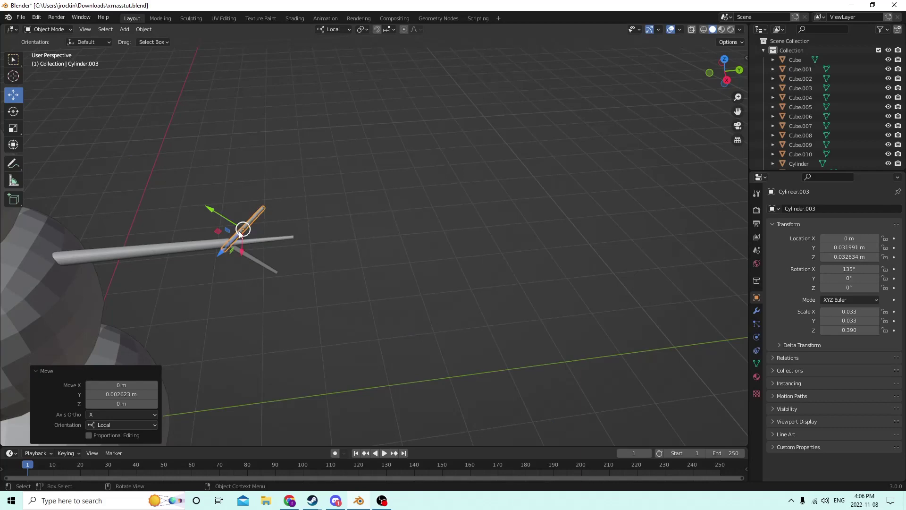
{"action": "key", "text": "g"}
{"action": "key", "text": "z"}
{"action": "key", "text": "z"}
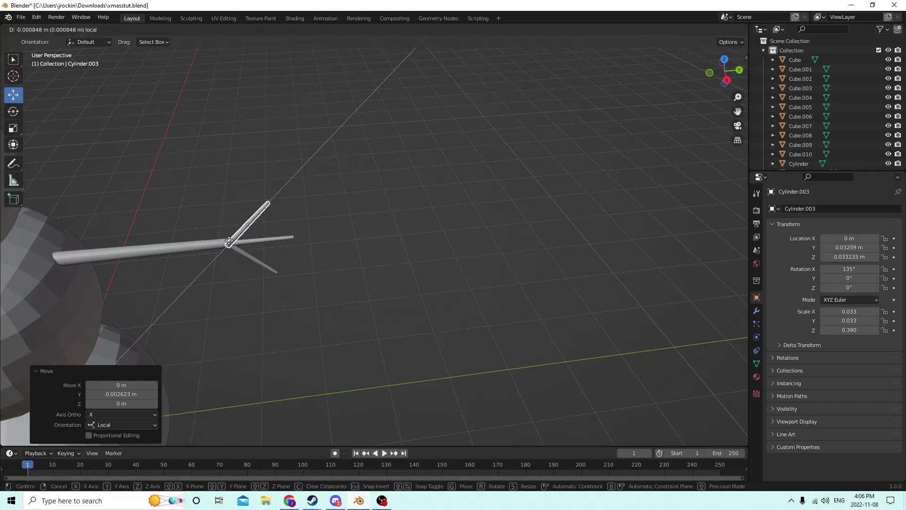
{"action": "left_click", "coordinate": [228, 244]}
Examine how the three twigs join the end of the arm and how the arm looks beside the snowman
{"action": "middle_click_drag", "start_coordinate": [227, 244], "coordinate": [395, 218]}
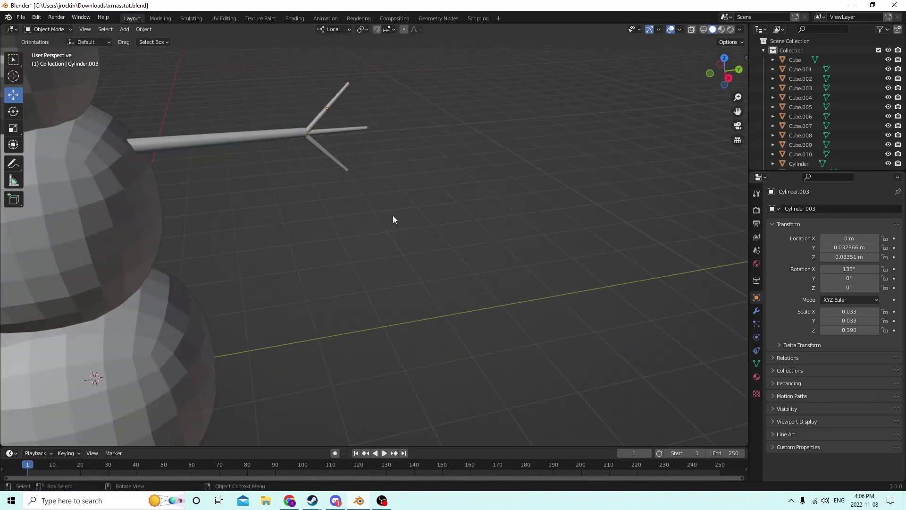
{"action": "scroll", "coordinate": [370, 188], "scroll_direction": "down", "scroll_amount": 4}
{"action": "scroll", "coordinate": [366, 182], "scroll_direction": "up", "scroll_amount": 8}
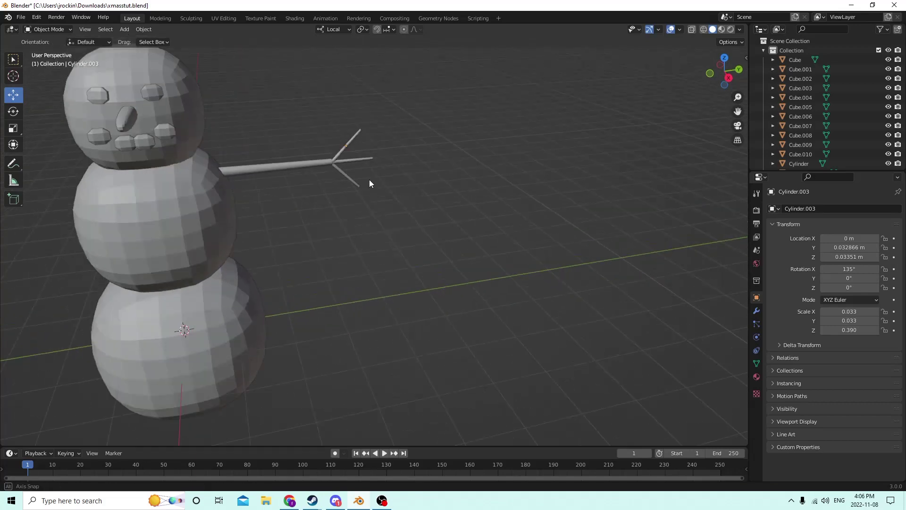
{"action": "middle_click_drag", "start_coordinate": [375, 187], "coordinate": [319, 188]}
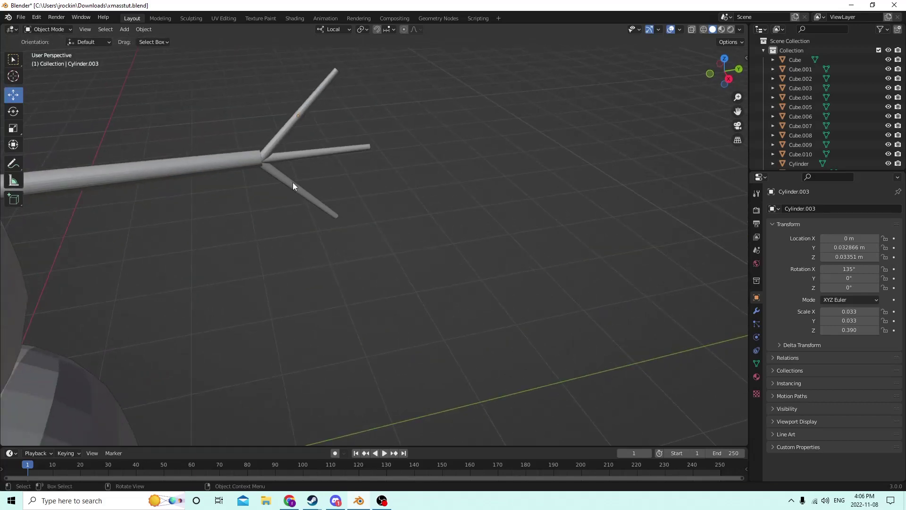
{"action": "scroll", "coordinate": [293, 185], "scroll_direction": "up", "scroll_amount": 4}
{"action": "scroll", "coordinate": [288, 191], "scroll_direction": "down", "scroll_amount": 3}
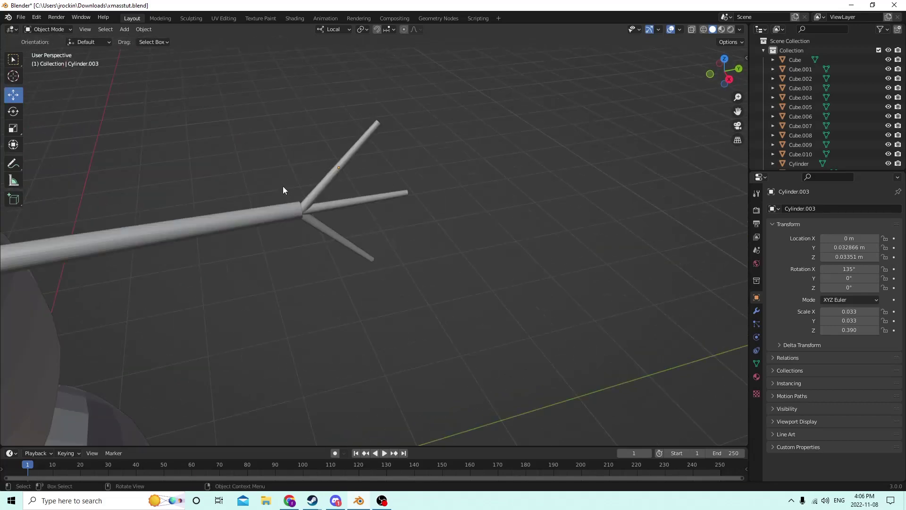
{"action": "mouse_move", "coordinate": [283, 193]}
{"action": "middle_mouse_down"}
{"action": "mouse_move", "coordinate": [295, 204]}
{"action": "mouse_move", "coordinate": [286, 202]}
{"action": "middle_mouse_up"}
{"action": "scroll", "coordinate": [285, 202], "scroll_direction": "down", "scroll_amount": 2}
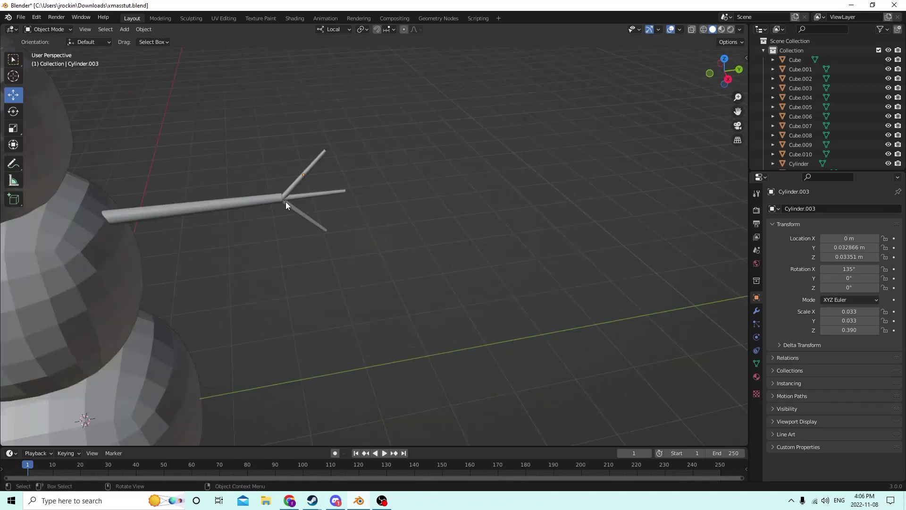
{"action": "scroll", "coordinate": [284, 202], "scroll_direction": "up", "scroll_amount": 2}
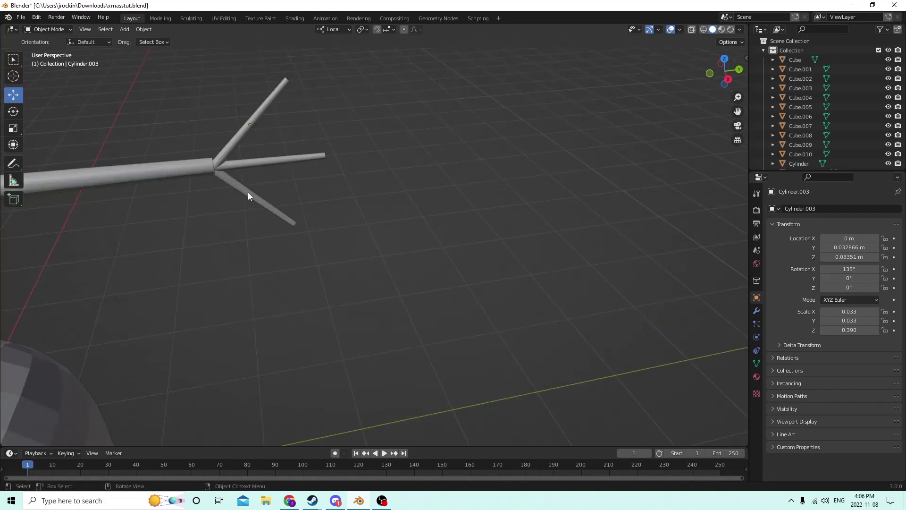
Shift the lower twig by about -0.0007 m along its local Y axis and slide it slightly along its length toward the arm
{"action": "left_click", "coordinate": [235, 187]}
{"action": "middle_click_drag", "start_coordinate": [236, 185], "coordinate": [235, 179]}
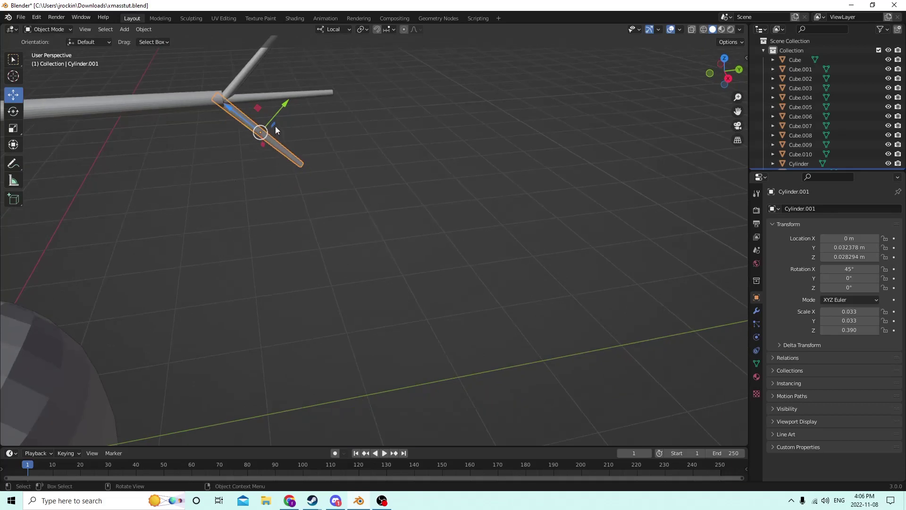
{"action": "left_click_drag", "start_coordinate": [287, 104], "coordinate": [270, 134]}
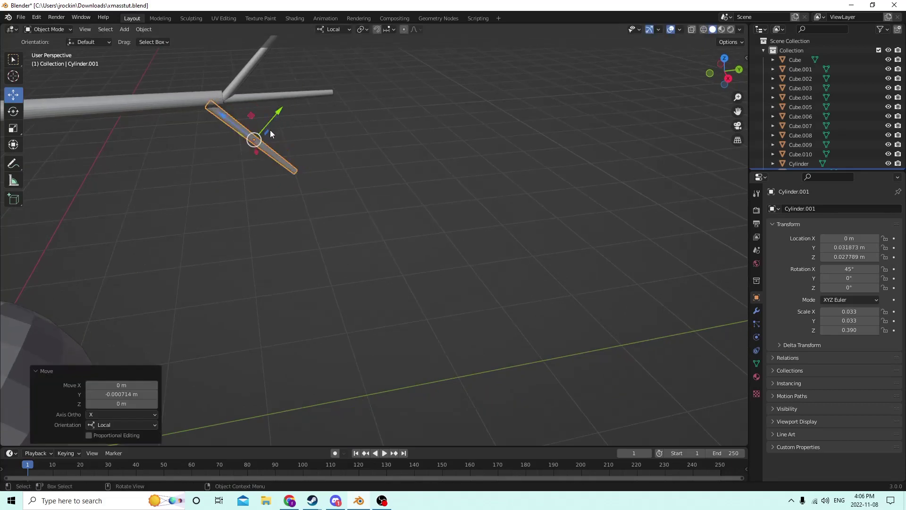
{"action": "left_click_drag", "start_coordinate": [221, 116], "coordinate": [215, 113]}
Scale the horizontal middle twig up to about 0.047, 0.047, 0.556 and shift it -0.0017 m along its local Z axis
{"action": "left_click", "coordinate": [248, 96]}
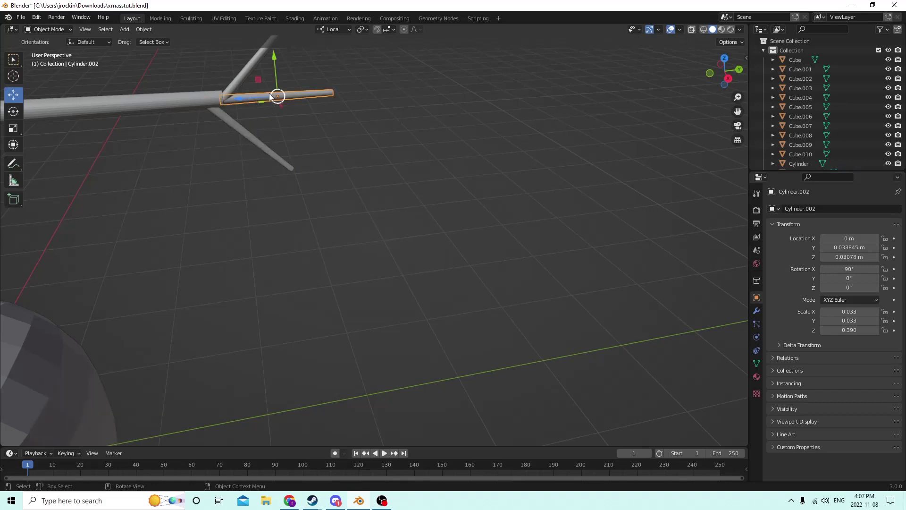
{"action": "middle_click_drag", "start_coordinate": [359, 85], "coordinate": [370, 90], "text": "shift"}
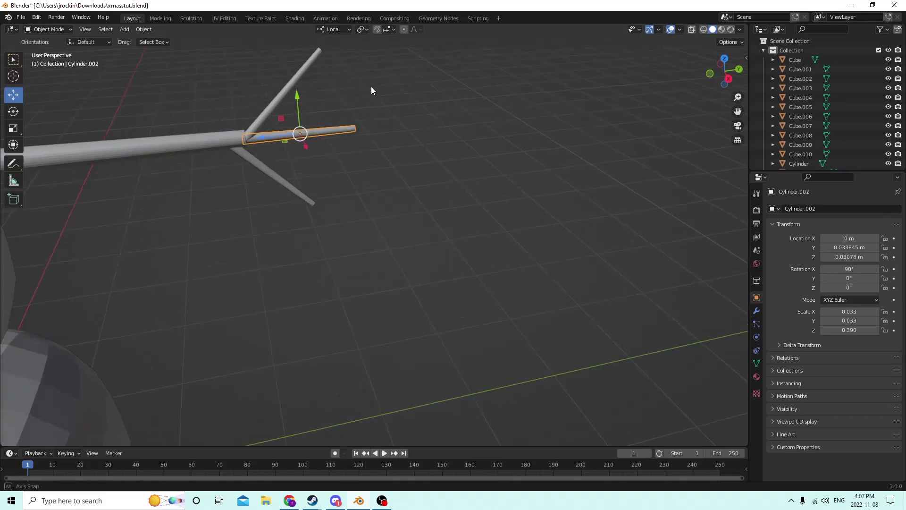
{"action": "key", "text": "s"}
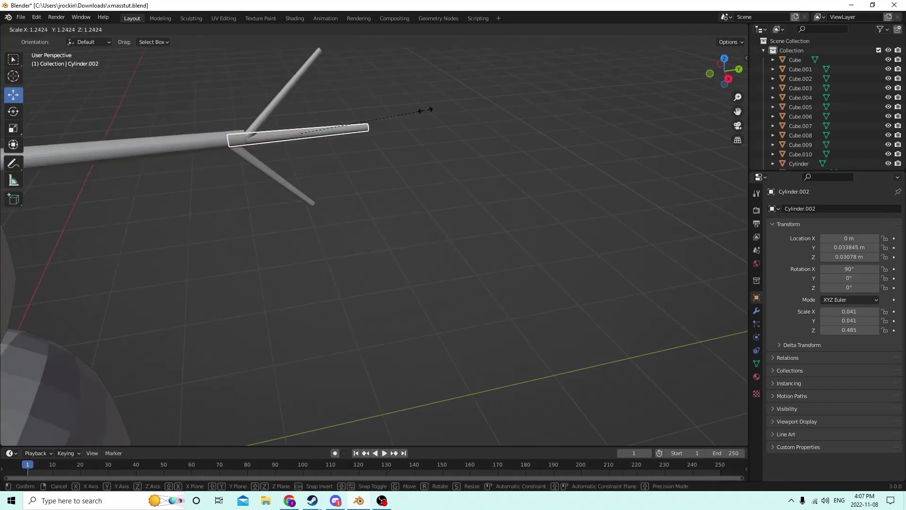
{"action": "left_click", "coordinate": [443, 109]}
{"action": "left_click_drag", "start_coordinate": [270, 135], "coordinate": [299, 123]}
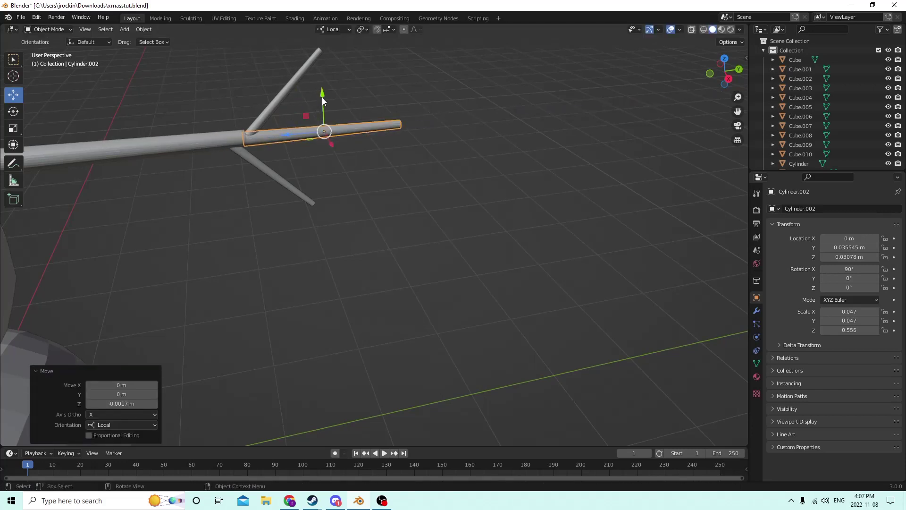
Move the upper twig farther out along its local Z and Y axes, to about Y 0.0350 m, Z 0.0335 m
{"action": "left_click", "coordinate": [297, 98]}
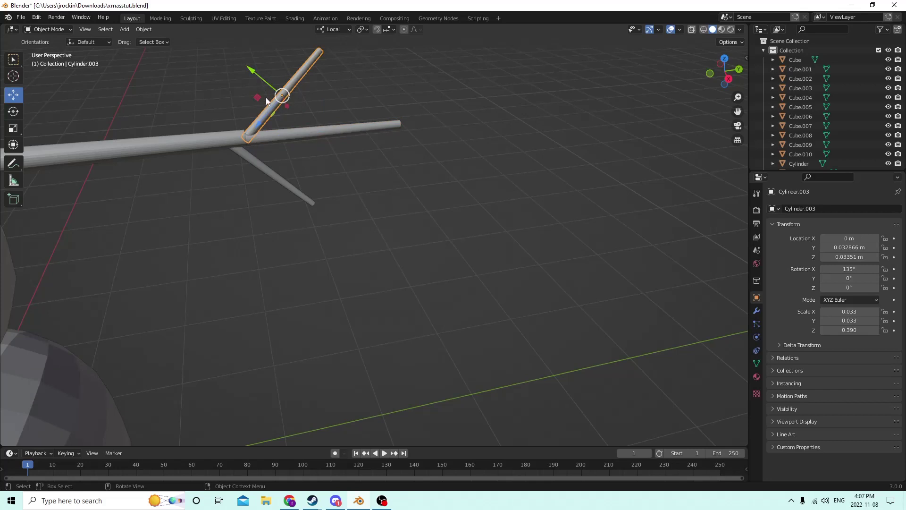
{"action": "scroll", "coordinate": [266, 97], "scroll_direction": "down", "scroll_amount": 3}
{"action": "left_click_drag", "start_coordinate": [303, 180], "coordinate": [312, 163]}
{"action": "left_click_drag", "start_coordinate": [298, 124], "coordinate": [308, 133]}
{"action": "scroll", "coordinate": [313, 140], "scroll_direction": "up", "scroll_amount": 2}
{"action": "middle_click_drag", "start_coordinate": [313, 139], "coordinate": [313, 143]}
{"action": "scroll", "coordinate": [313, 143], "scroll_direction": "down", "scroll_amount": 2}
{"action": "scroll", "coordinate": [392, 197], "scroll_direction": "up", "scroll_amount": 1}
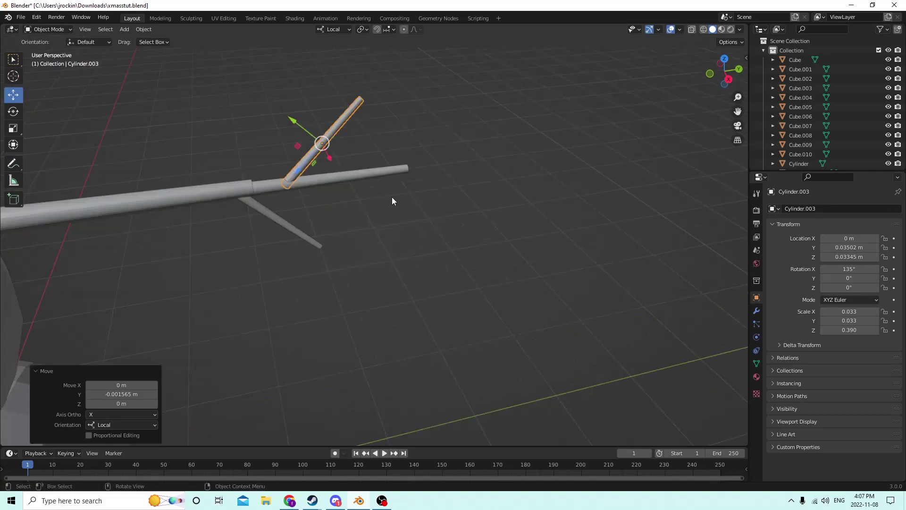
{"action": "middle_click_drag", "start_coordinate": [389, 195], "coordinate": [397, 185], "text": "shift"}
{"action": "left_click", "coordinate": [449, 160]}
{"action": "middle_click_drag", "start_coordinate": [450, 160], "coordinate": [434, 149]}
Try nudging the middle twig about 0.0001 m along its local Y axis and undo that move
{"action": "left_click", "coordinate": [367, 104]}
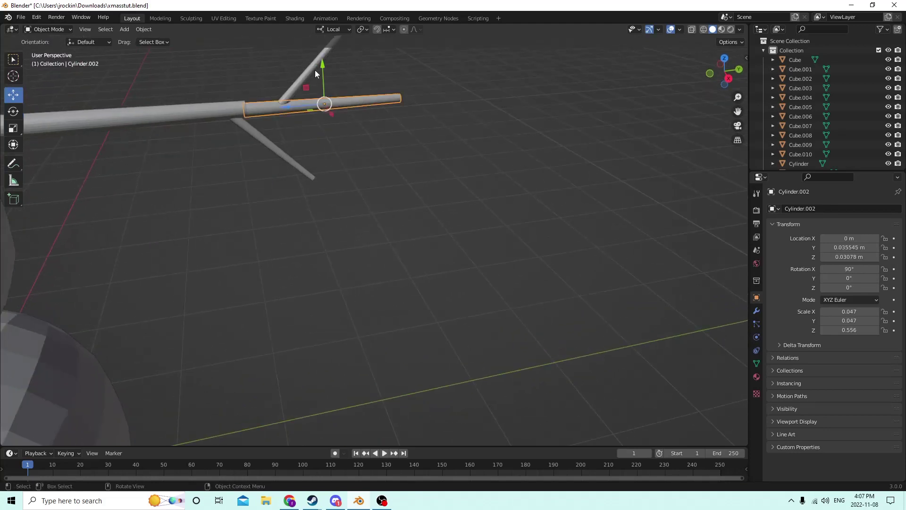
{"action": "left_click_drag", "start_coordinate": [316, 71], "coordinate": [315, 73]}
{"action": "middle_click_drag", "start_coordinate": [391, 124], "coordinate": [415, 151]}
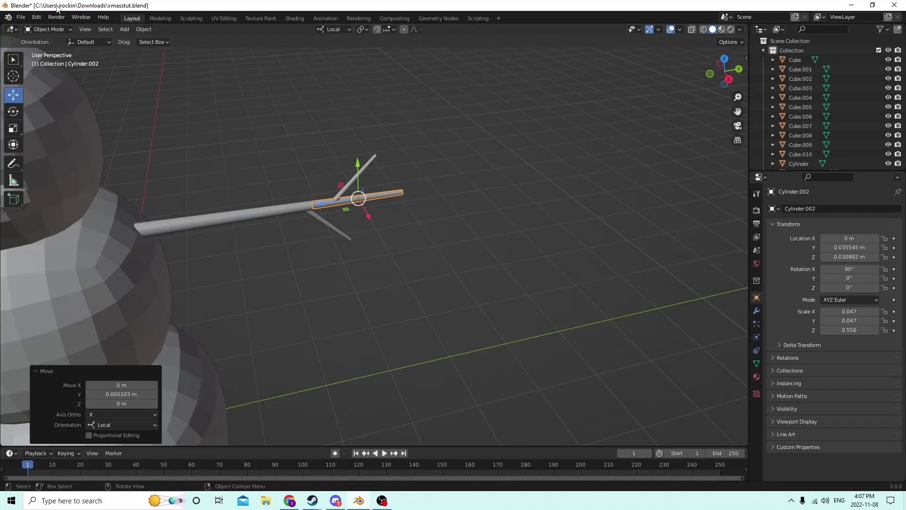
{"action": "left_click", "coordinate": [36, 17]}
{"action": "key", "text": "Escape"}
{"action": "left_click", "coordinate": [40, 19]}
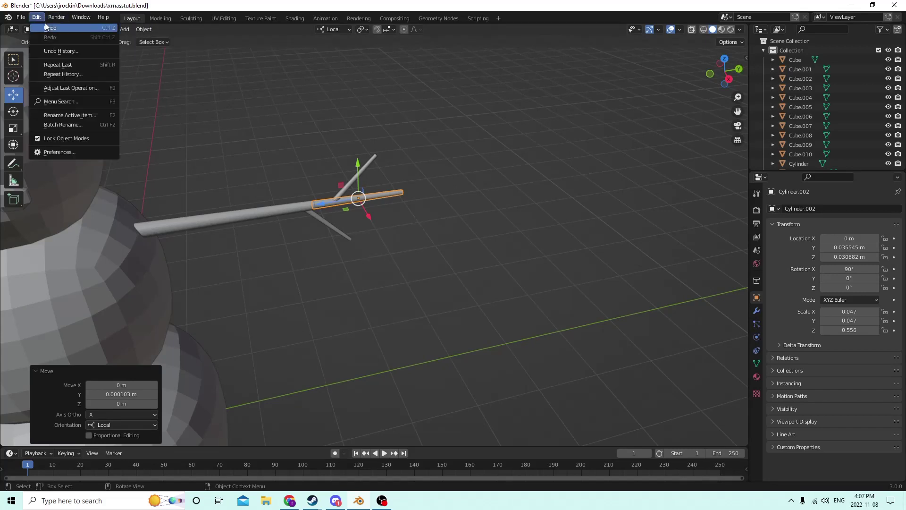
{"action": "left_click", "coordinate": [44, 26]}
Enlarge the middle twig uniformly by a factor of about 1.115
{"action": "key", "text": "s"}
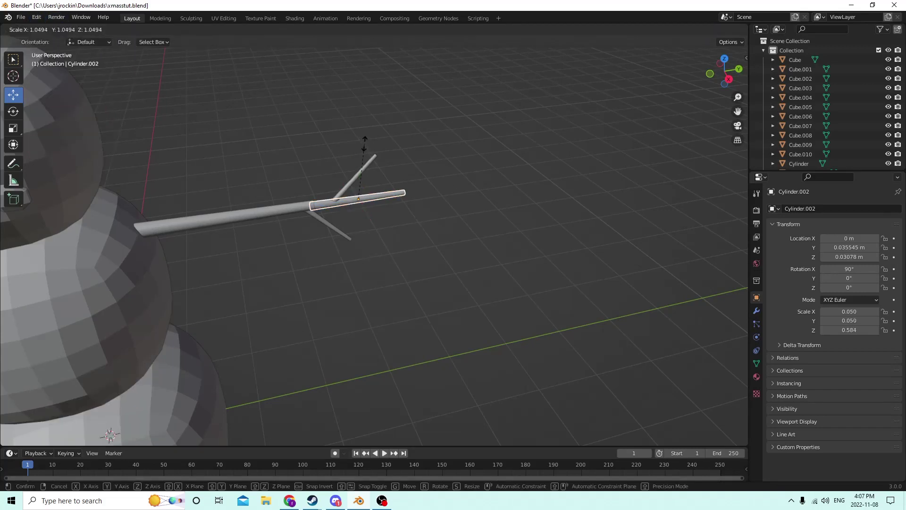
{"action": "left_click", "coordinate": [370, 144]}
{"action": "middle_click_drag", "start_coordinate": [369, 141], "coordinate": [361, 132]}
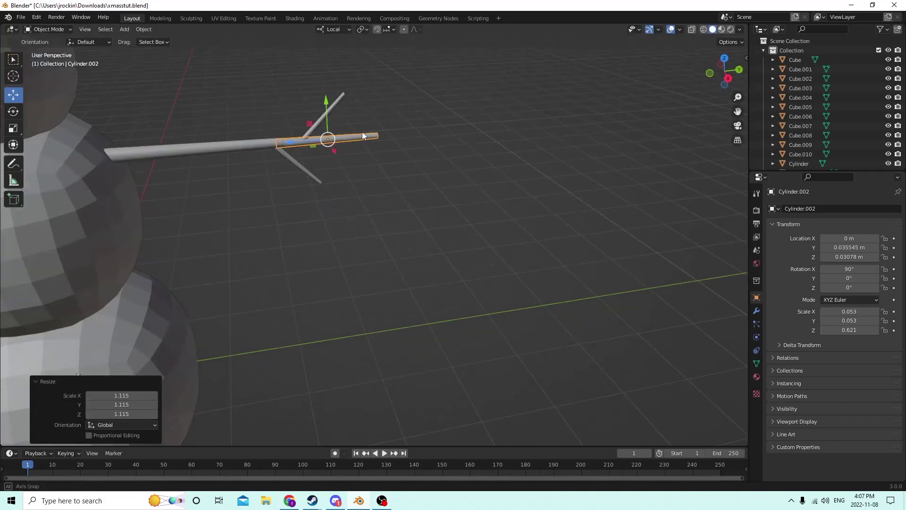
Line up the middle end twig with the arm, moving it to about 0.03624 m on Y and 0.03091 m on Z
{"action": "scroll", "coordinate": [361, 132], "scroll_direction": "up", "scroll_amount": 4}
{"action": "scroll", "coordinate": [249, 91], "scroll_direction": "down", "scroll_amount": 1}
{"action": "scroll", "coordinate": [276, 79], "scroll_direction": "down", "scroll_amount": 2}
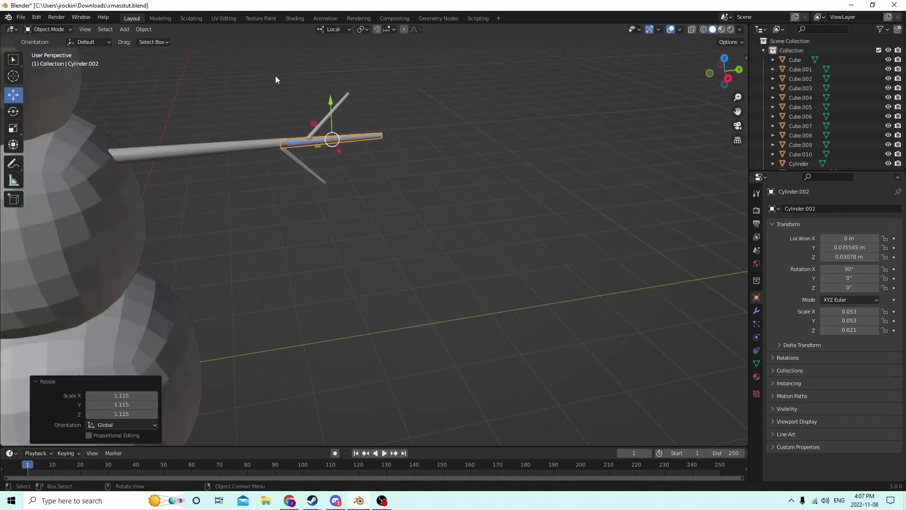
{"action": "left_click_drag", "start_coordinate": [331, 102], "coordinate": [326, 95]}
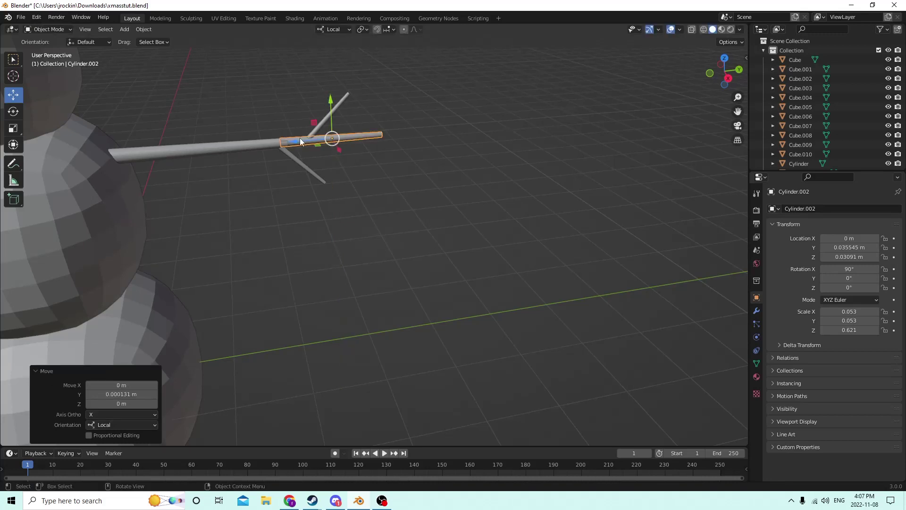
{"action": "left_click_drag", "start_coordinate": [300, 141], "coordinate": [305, 138]}
Join the three end twigs with the main arm cylinder into one object, keeping the main cylinder as the active object
{"action": "mouse_move", "coordinate": [305, 140]}
{"action": "middle_mouse_down"}
{"action": "mouse_move", "coordinate": [298, 128]}
{"action": "mouse_move", "coordinate": [300, 150]}
{"action": "middle_mouse_up"}
{"action": "scroll", "coordinate": [299, 130], "scroll_direction": "up", "scroll_amount": 2}
{"action": "left_click", "coordinate": [258, 185]}
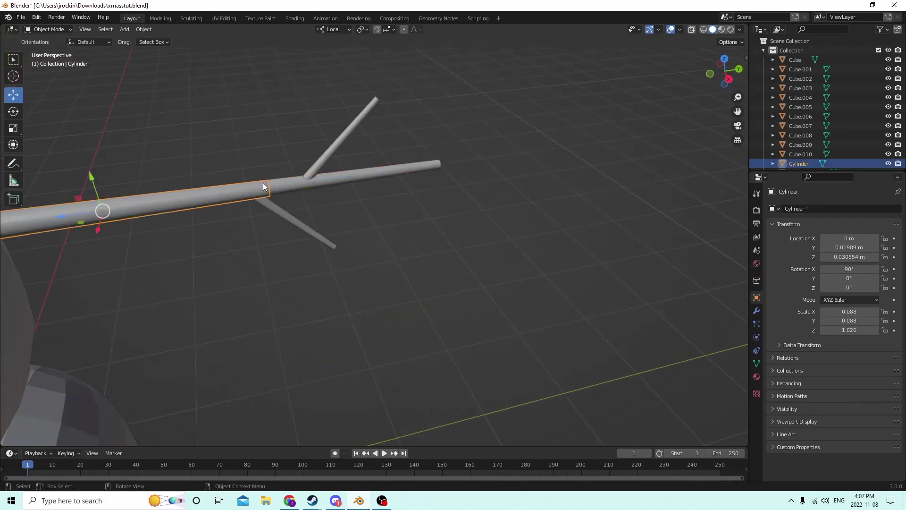
{"action": "left_click", "coordinate": [281, 182]}
{"action": "left_click", "coordinate": [254, 185]}
{"action": "left_click", "coordinate": [302, 182]}
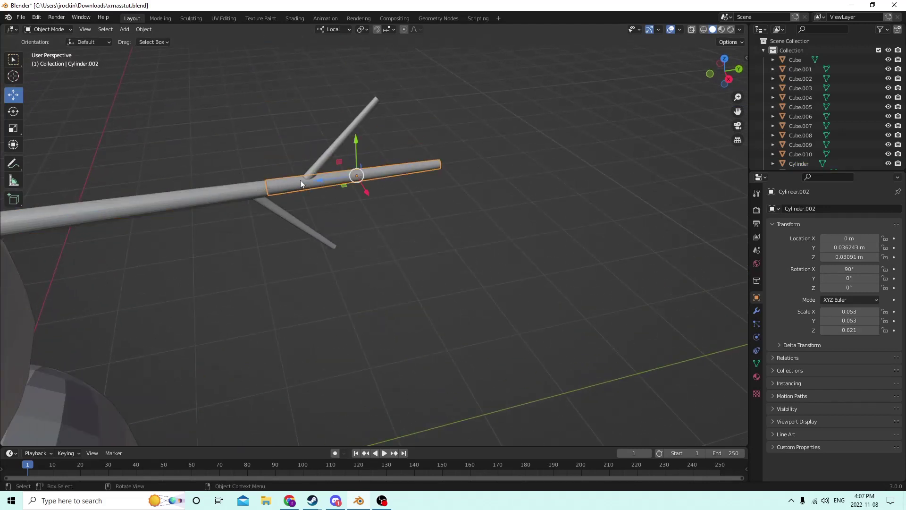
{"action": "left_click", "coordinate": [333, 146], "text": "shift"}
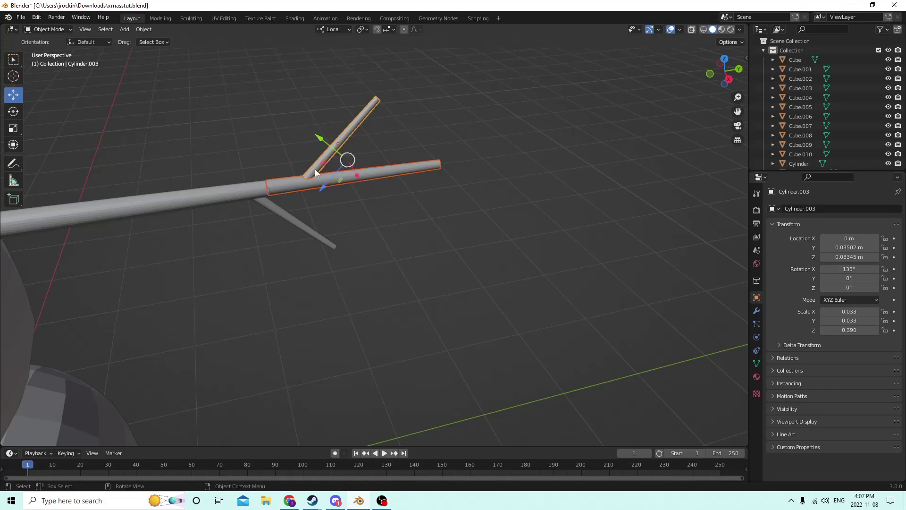
{"action": "left_click", "coordinate": [280, 204], "text": "shift"}
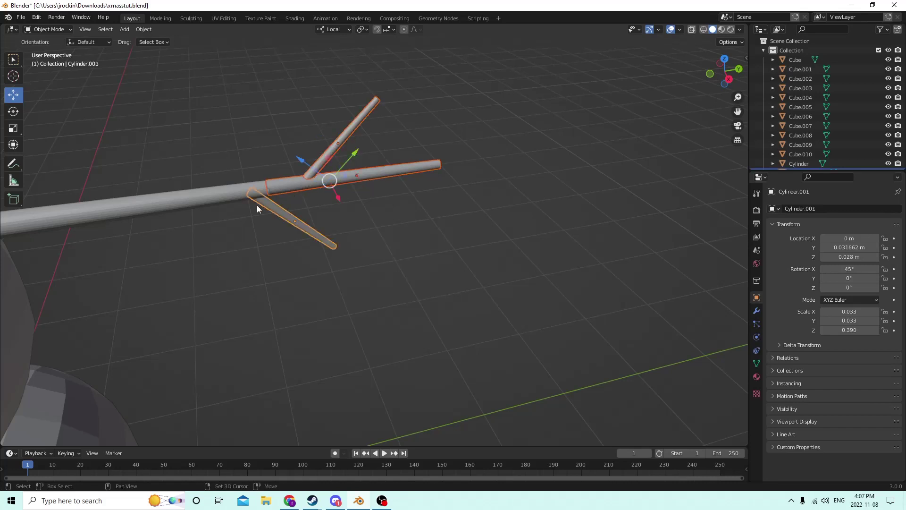
{"action": "left_click", "coordinate": [231, 196], "text": "shift"}
{"action": "middle_click_drag", "start_coordinate": [217, 180], "coordinate": [207, 151]}
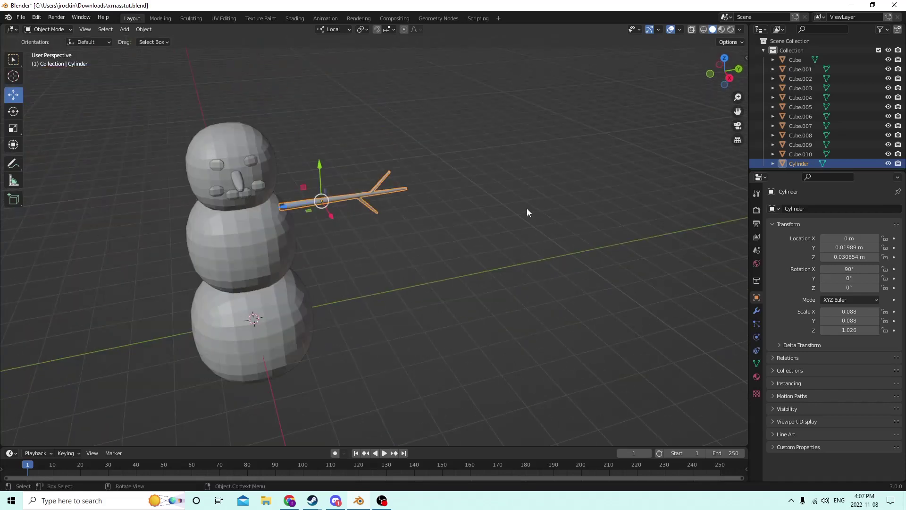
Scale the whole arm to about 0.727 and slide it about 0.00425 m along its local Z axis into the snowman's body
{"action": "key", "text": "s"}
{"action": "left_click", "coordinate": [466, 186]}
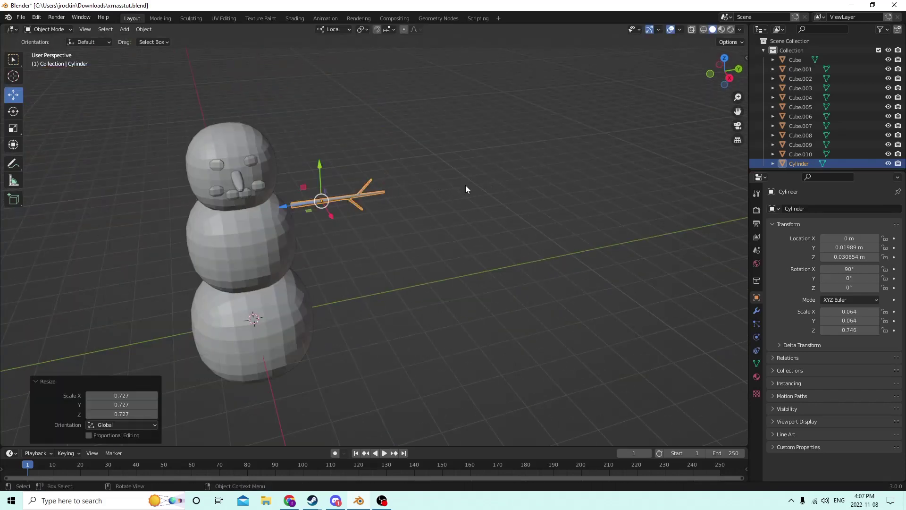
{"action": "left_click_drag", "start_coordinate": [303, 202], "coordinate": [283, 207]}
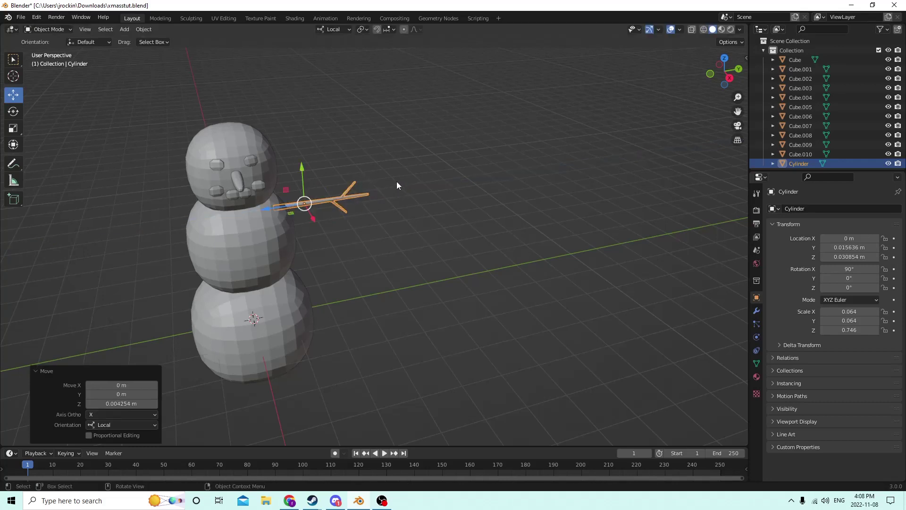
{"action": "left_click", "coordinate": [424, 210]}
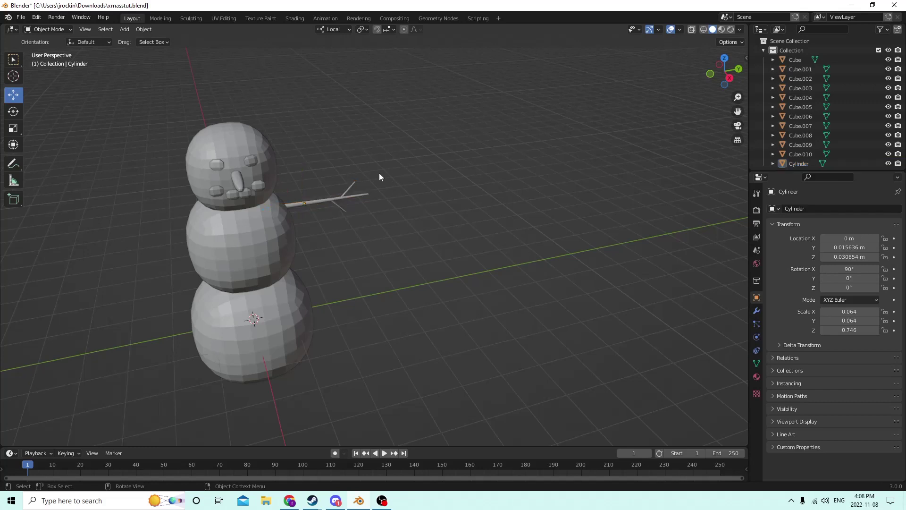
Duplicate the arm in place and set the copy's Y location to -0.015636 m
{"action": "left_click", "coordinate": [328, 204]}
{"action": "key", "text": "shift+d"}
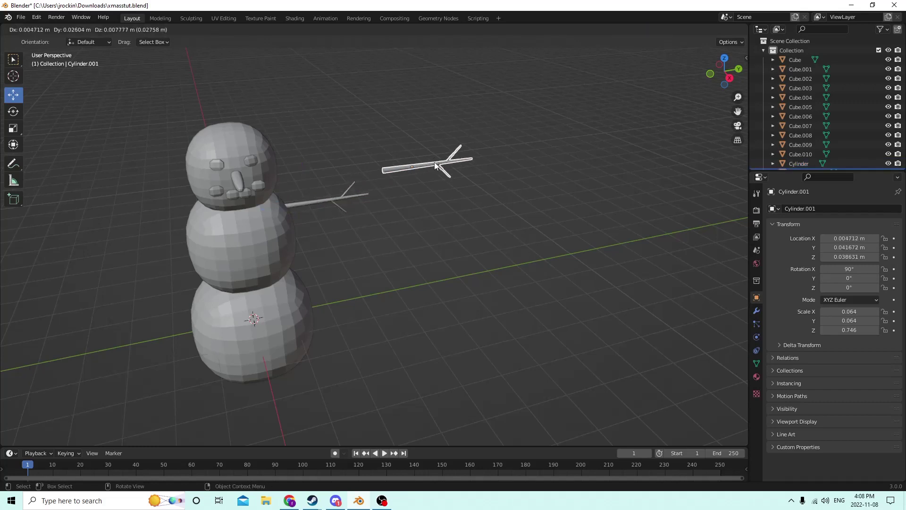
{"action": "right_click", "coordinate": [371, 203]}
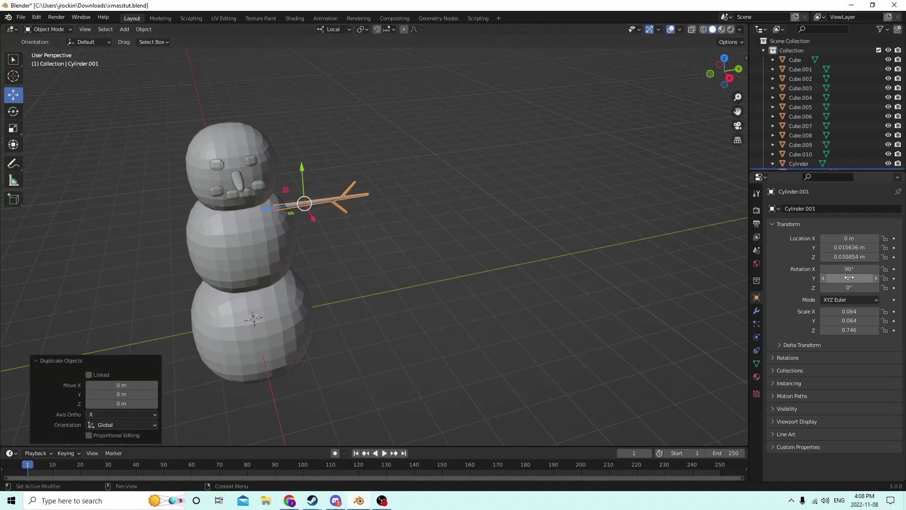
{"action": "left_click", "coordinate": [831, 248]}
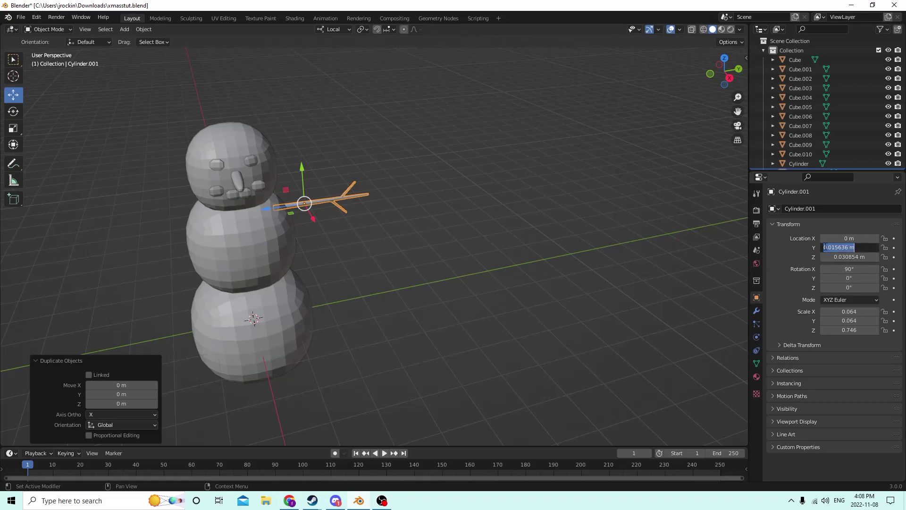
{"action": "left_click", "coordinate": [824, 247]}
{"action": "type", "text": "-"}
{"action": "key", "text": "Return"}
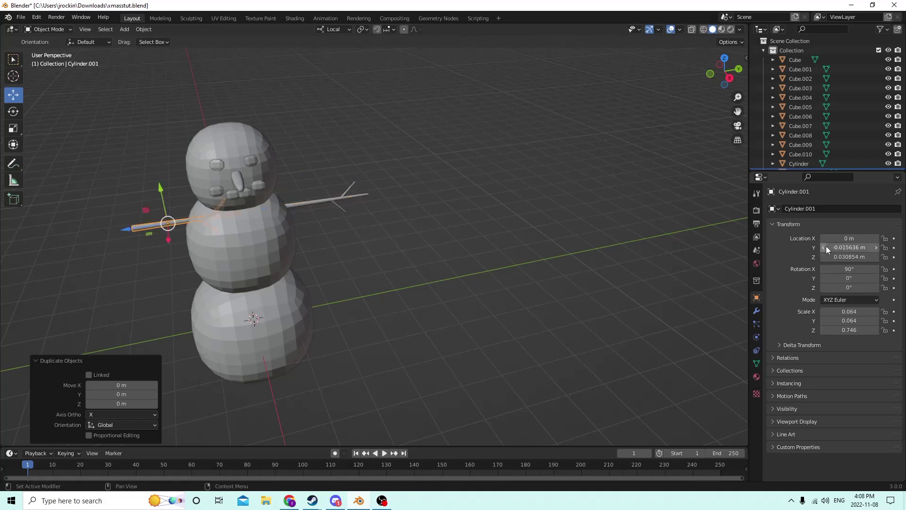
Set the duplicated arm's X rotation to -90° so its twigs point away from the body
{"action": "left_click", "coordinate": [831, 269]}
{"action": "key", "text": "BackSpace"}
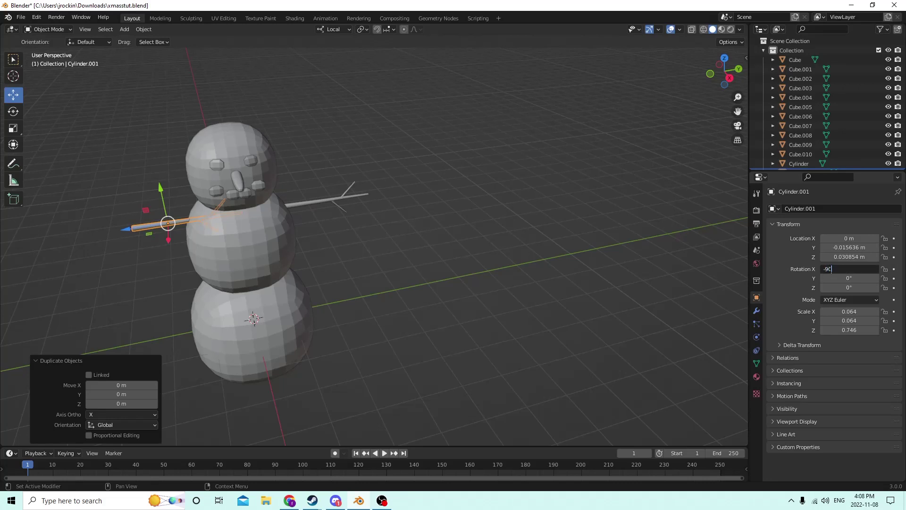
{"action": "type", "text": "-90"}
{"action": "key", "text": "Return"}
{"action": "middle_click_drag", "start_coordinate": [473, 213], "coordinate": [621, 225]}
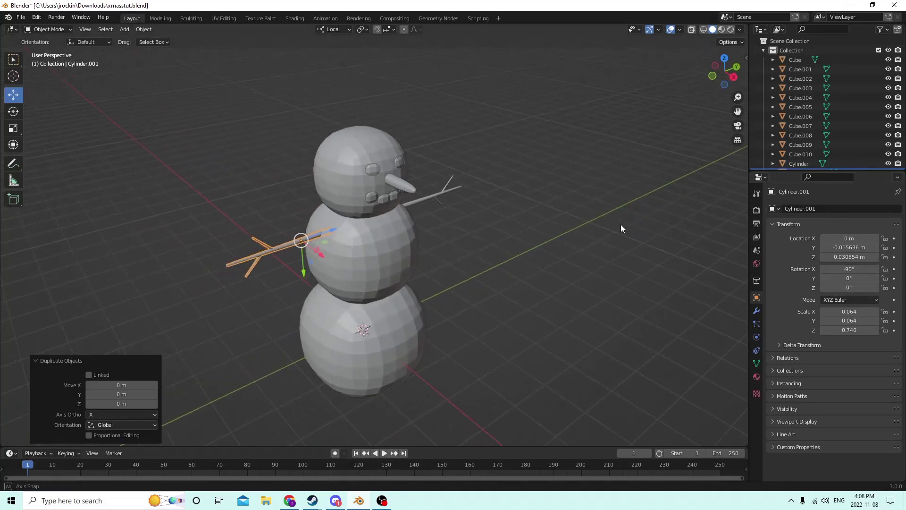
Tilt the duplicated arm slightly upward by rotating it about its local X axis with the Transform tool
{"action": "left_click", "coordinate": [14, 128]}
{"action": "middle_click_drag", "start_coordinate": [78, 131], "coordinate": [16, 124]}
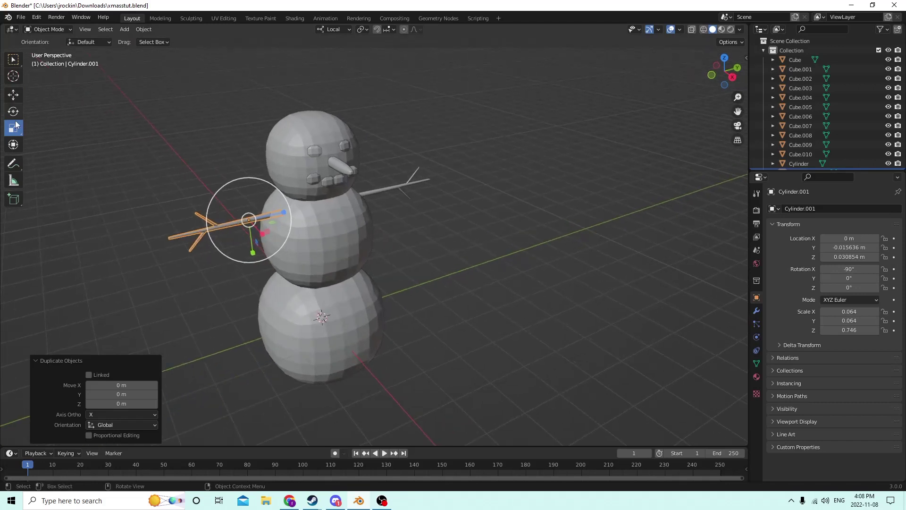
{"action": "left_click", "coordinate": [13, 144]}
{"action": "left_click", "coordinate": [13, 112]}
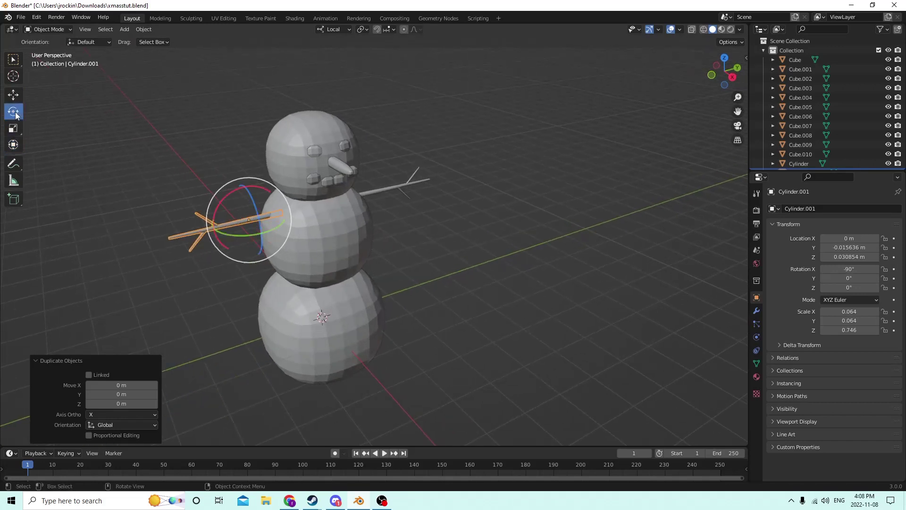
{"action": "left_click", "coordinate": [13, 145]}
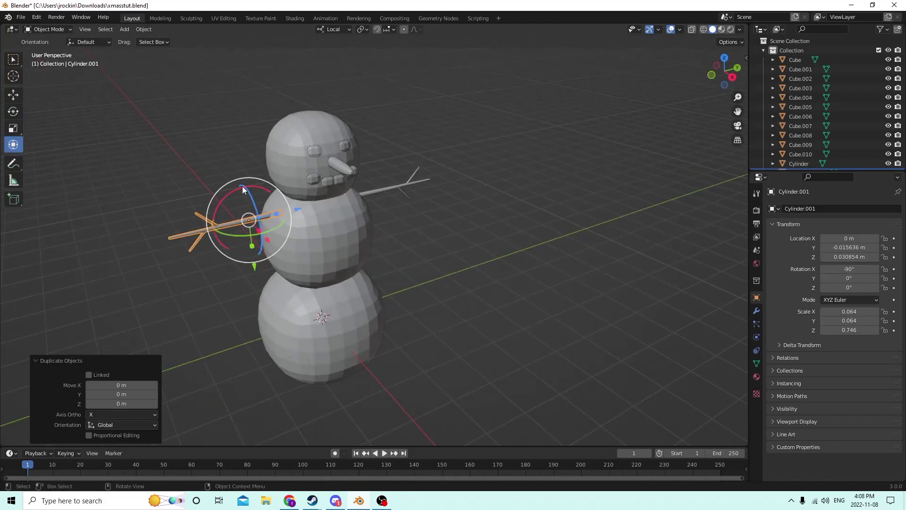
{"action": "mouse_move", "coordinate": [232, 191]}
{"action": "left_mouse_down"}
{"action": "mouse_move", "coordinate": [241, 186]}
{"action": "mouse_move", "coordinate": [223, 189]}
{"action": "left_mouse_up"}
Rotate the original arm about 14.5° upward around its local X axis, and bring up its material settings
{"action": "middle_click_drag", "start_coordinate": [223, 189], "coordinate": [300, 180]}
{"action": "left_click", "coordinate": [300, 180]}
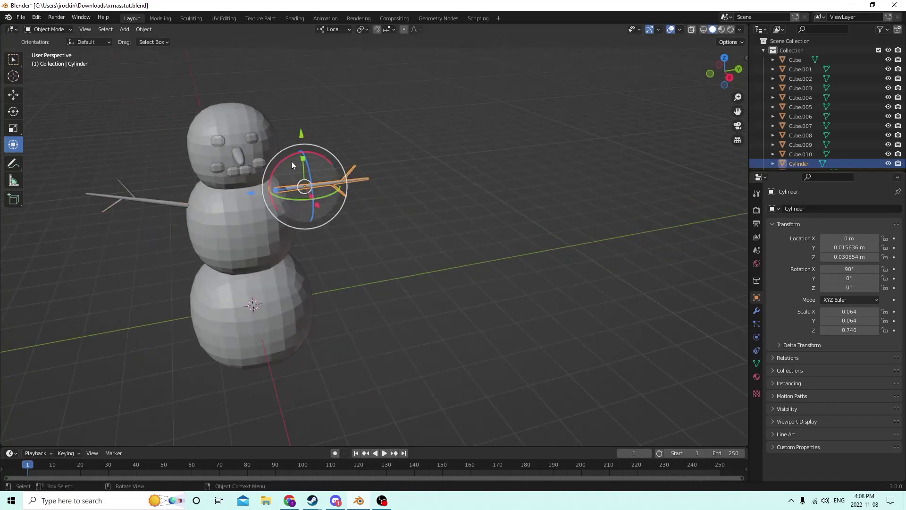
{"action": "left_click_drag", "start_coordinate": [285, 159], "coordinate": [272, 165]}
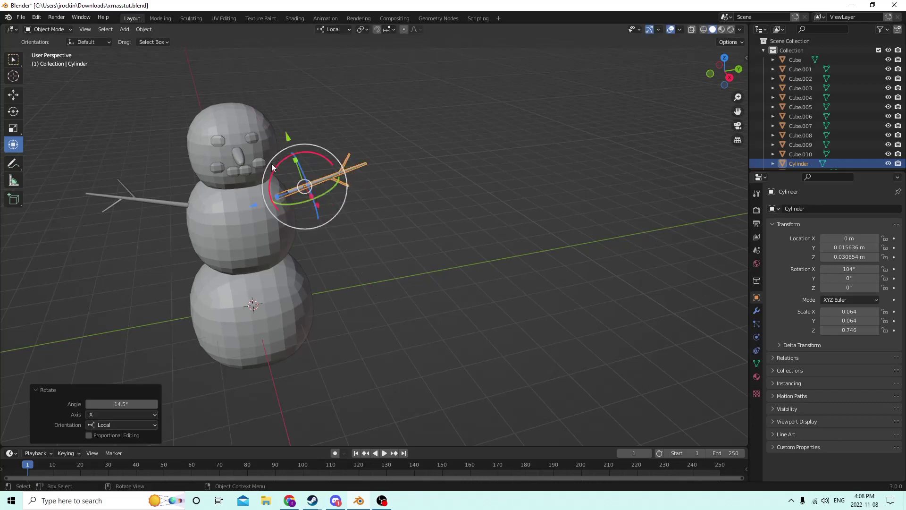
{"action": "left_click", "coordinate": [466, 154]}
{"action": "middle_click_drag", "start_coordinate": [467, 155], "coordinate": [416, 143]}
{"action": "scroll", "coordinate": [449, 112], "scroll_direction": "up", "scroll_amount": 2}
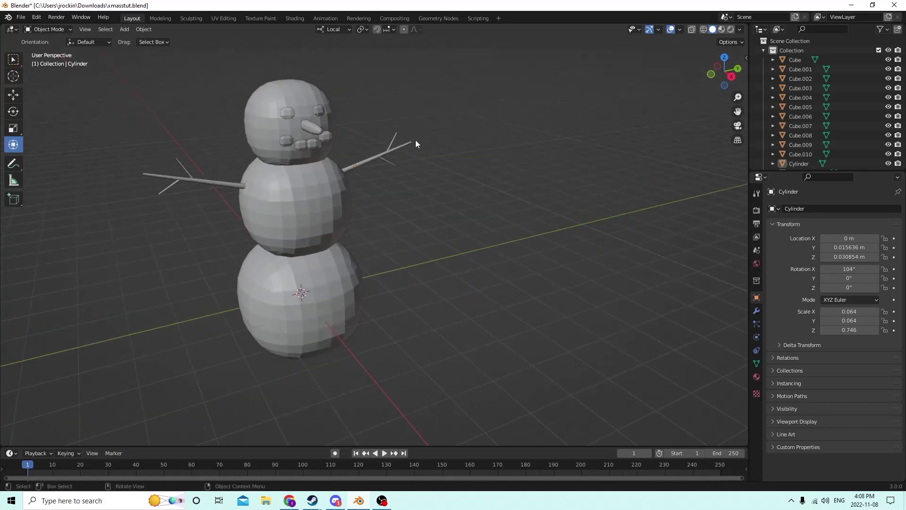
{"action": "left_click", "coordinate": [756, 378]}
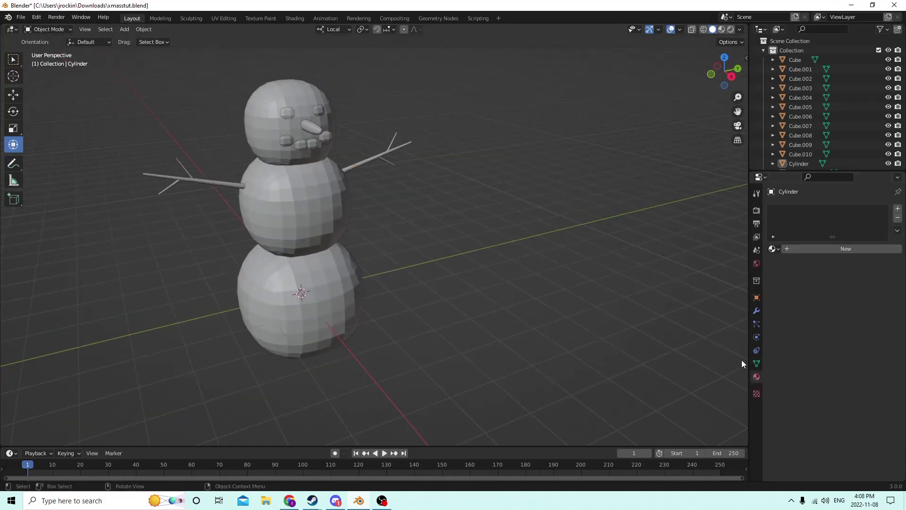
{"action": "key", "text": "Tab"}
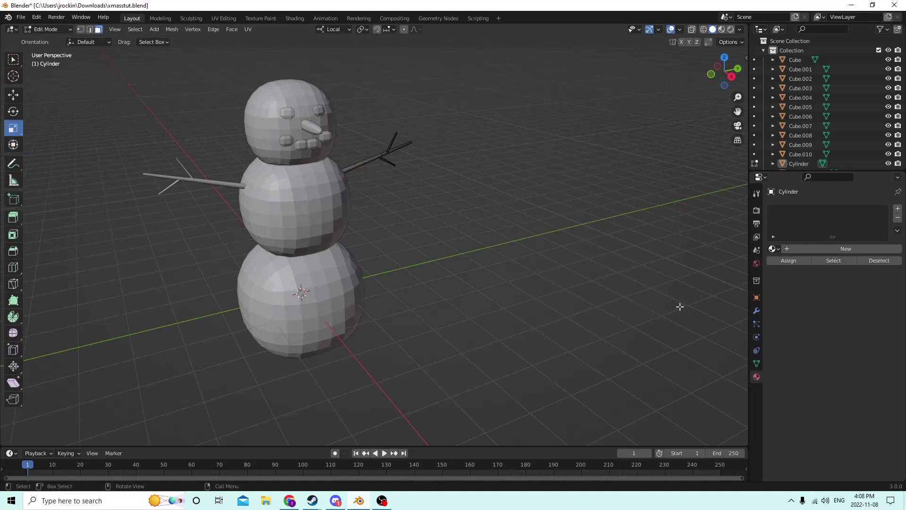
{"action": "middle_click_drag", "start_coordinate": [480, 237], "coordinate": [502, 225]}
{"action": "middle_click_drag", "start_coordinate": [385, 256], "coordinate": [392, 265]}
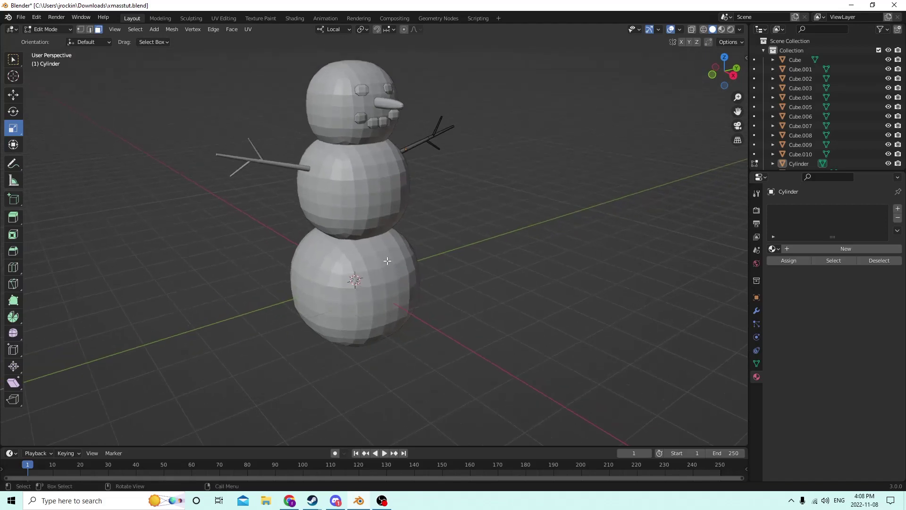
{"action": "key", "text": "Tab"}
Join the body balls, both arms, mouth pieces, nose and eyes with the head into a single snowman object
{"action": "left_click", "coordinate": [369, 279]}
{"action": "left_click", "coordinate": [364, 182], "text": "shift"}
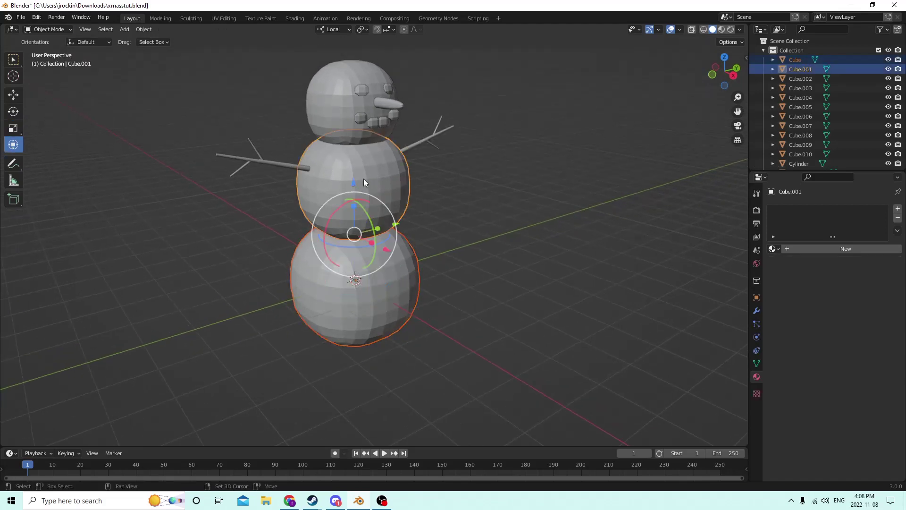
{"action": "left_click", "coordinate": [279, 163], "text": "shift"}
{"action": "left_click", "coordinate": [418, 141], "text": "shift"}
{"action": "middle_click_drag", "start_coordinate": [418, 142], "coordinate": [413, 148]}
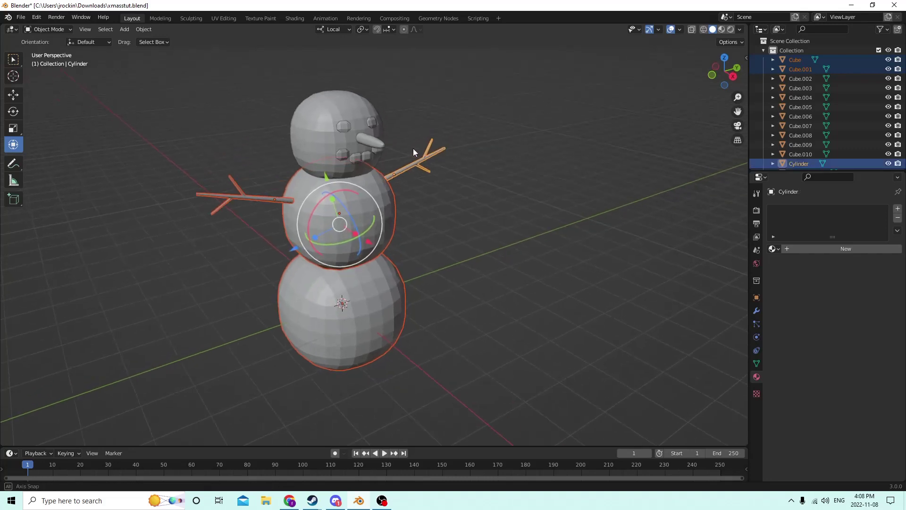
{"action": "scroll", "coordinate": [414, 152], "scroll_direction": "up", "scroll_amount": 3}
{"action": "left_click", "coordinate": [374, 105], "text": "shift"}
{"action": "left_click", "coordinate": [357, 115], "text": "shift"}
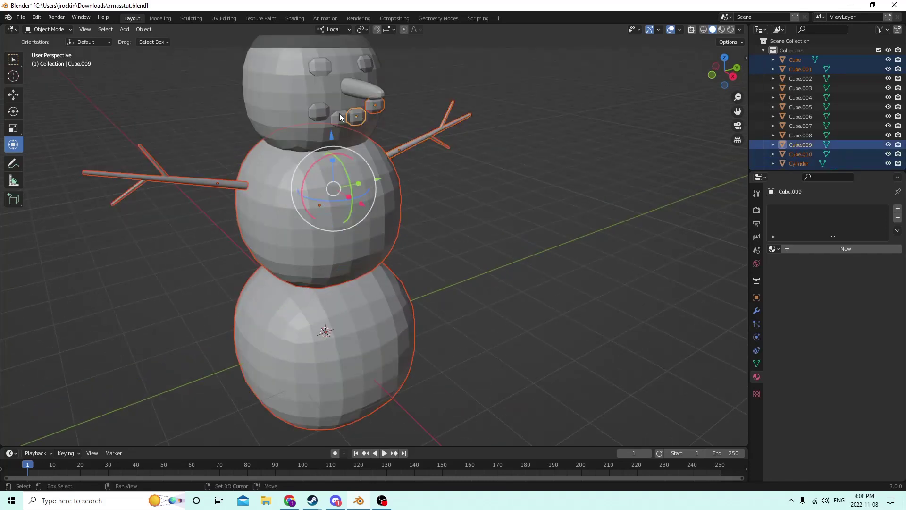
{"action": "left_click", "coordinate": [339, 117], "text": "shift"}
{"action": "left_click", "coordinate": [320, 111], "text": "shift"}
{"action": "left_click", "coordinate": [360, 87], "text": "shift"}
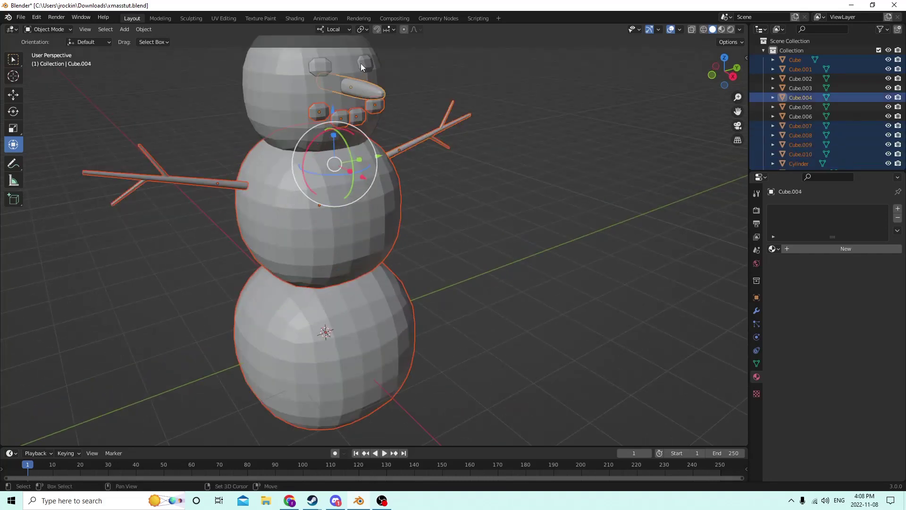
{"action": "left_click", "coordinate": [363, 62], "text": "shift"}
{"action": "left_click", "coordinate": [316, 61], "text": "shift"}
{"action": "left_click", "coordinate": [281, 86], "text": "shift"}
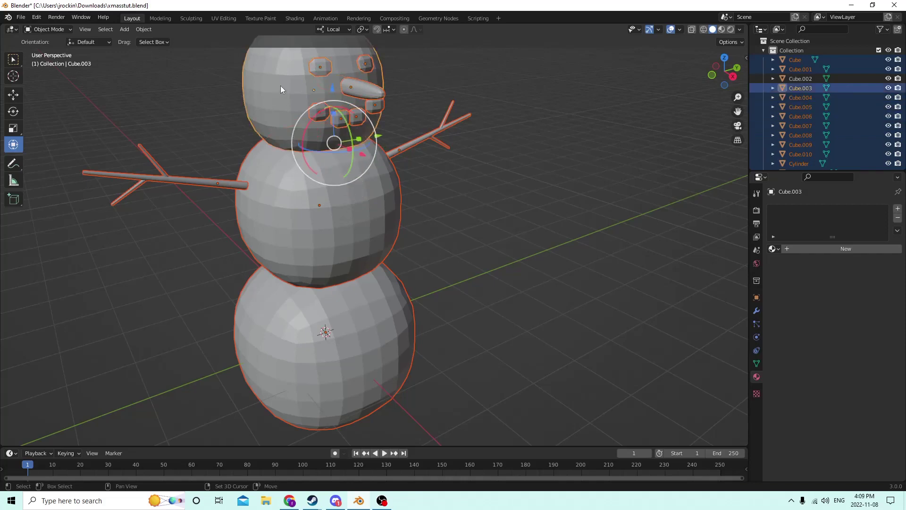
{"action": "key", "text": "ctrl+j"}
{"action": "scroll", "coordinate": [488, 193], "scroll_direction": "down", "scroll_amount": 3}
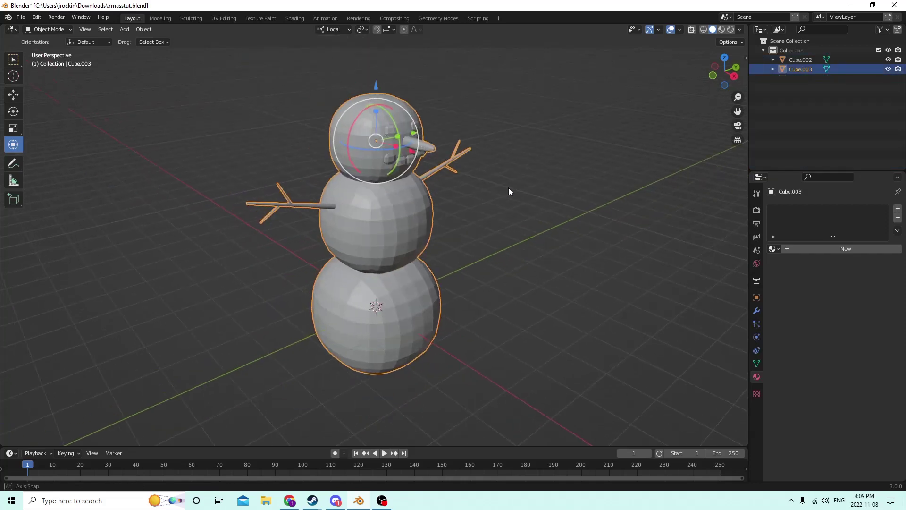
In Edit Mode, add a new material to the joined snowman and darken its base color to light grey
{"action": "key", "text": "Tab"}
{"action": "middle_click_drag", "start_coordinate": [494, 181], "coordinate": [450, 170]}
{"action": "left_click", "coordinate": [898, 209]}
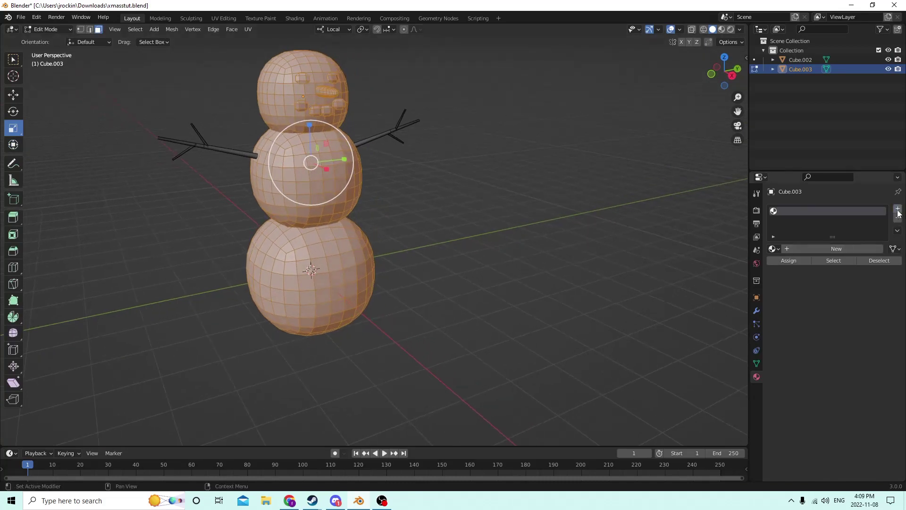
{"action": "left_click", "coordinate": [834, 250]}
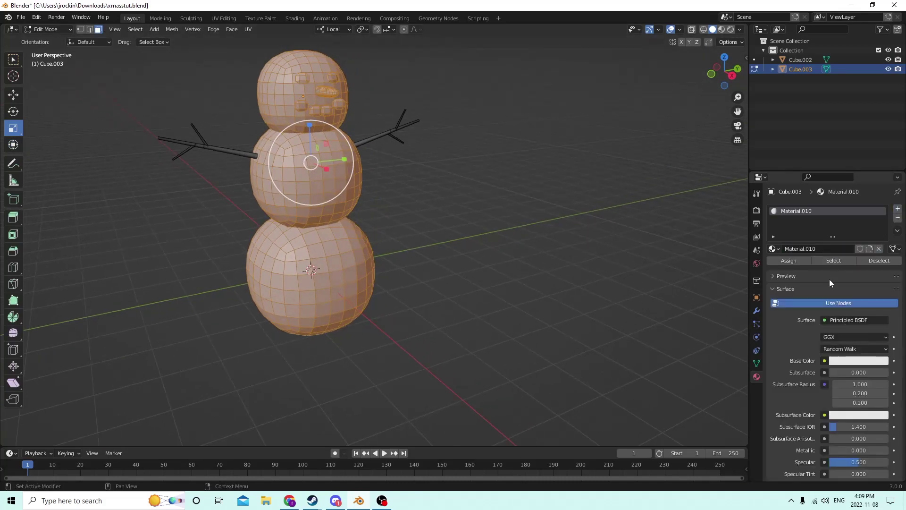
{"action": "left_click", "coordinate": [865, 361]}
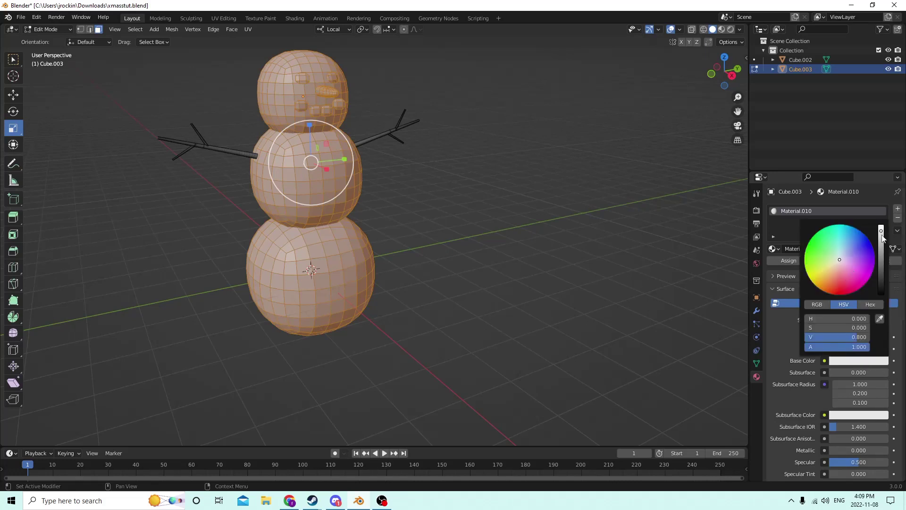
{"action": "left_click_drag", "start_coordinate": [881, 231], "coordinate": [881, 244]}
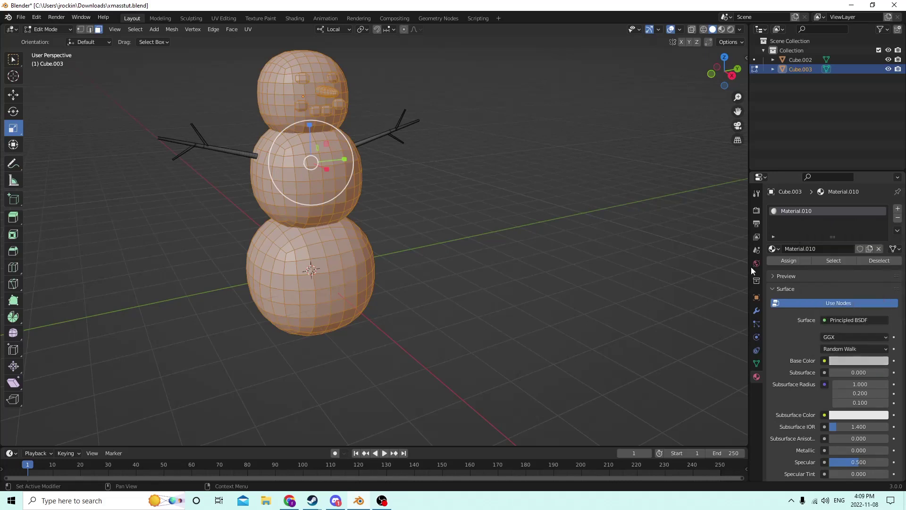
Assign the light grey material to the whole snowman mesh and clear the selection
{"action": "left_click", "coordinate": [798, 262]}
{"action": "left_click", "coordinate": [609, 248]}
{"action": "middle_click_drag", "start_coordinate": [609, 247], "coordinate": [617, 255]}
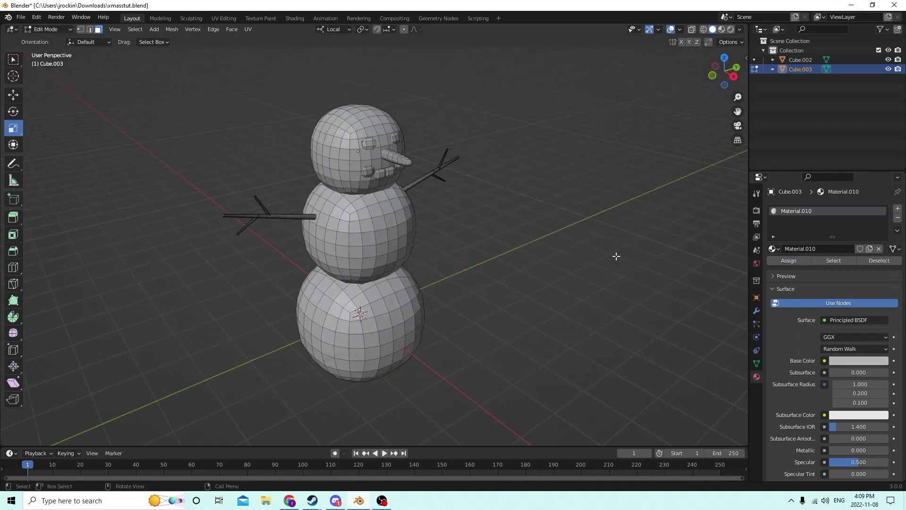
Add a second material slot with a new material to the snowman
{"action": "scroll", "coordinate": [564, 239], "scroll_direction": "up", "scroll_amount": 3}
{"action": "middle_click_drag", "start_coordinate": [536, 235], "coordinate": [548, 220]}
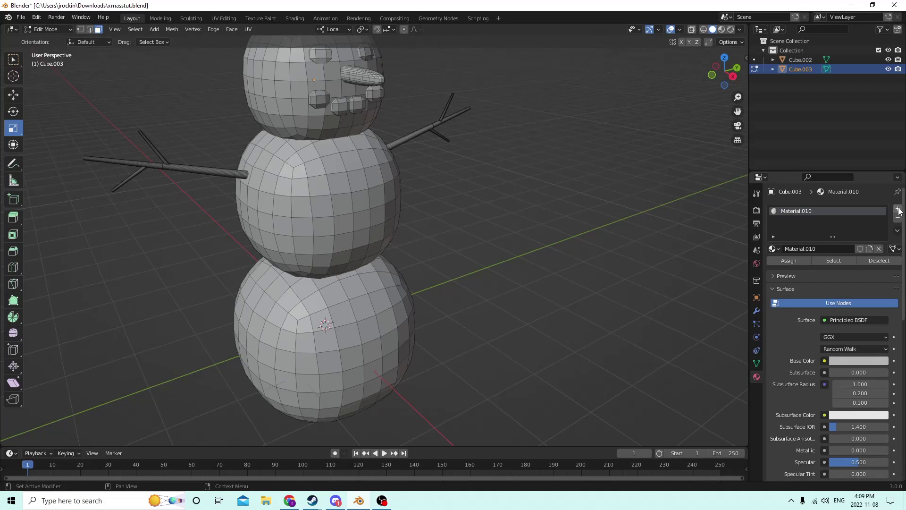
{"action": "left_click", "coordinate": [898, 209]}
{"action": "left_click", "coordinate": [831, 268]}
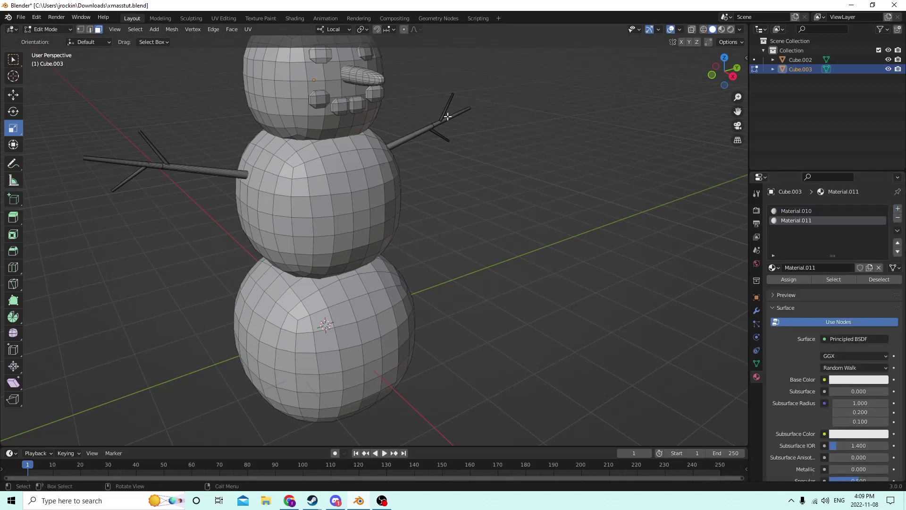
Select all linked geometry of both twig arms, including their main branches and side twigs
{"action": "key", "text": "l"}
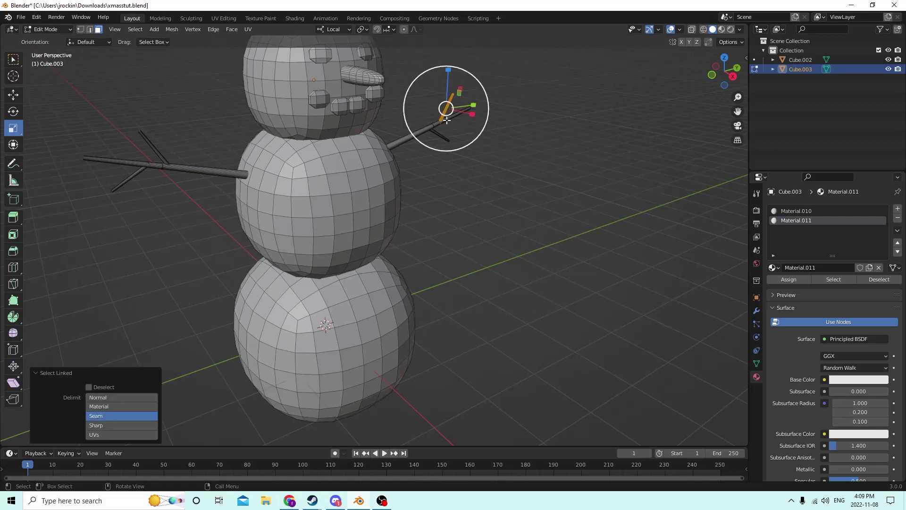
{"action": "key", "text": "l"}
{"action": "key", "text": "l"}
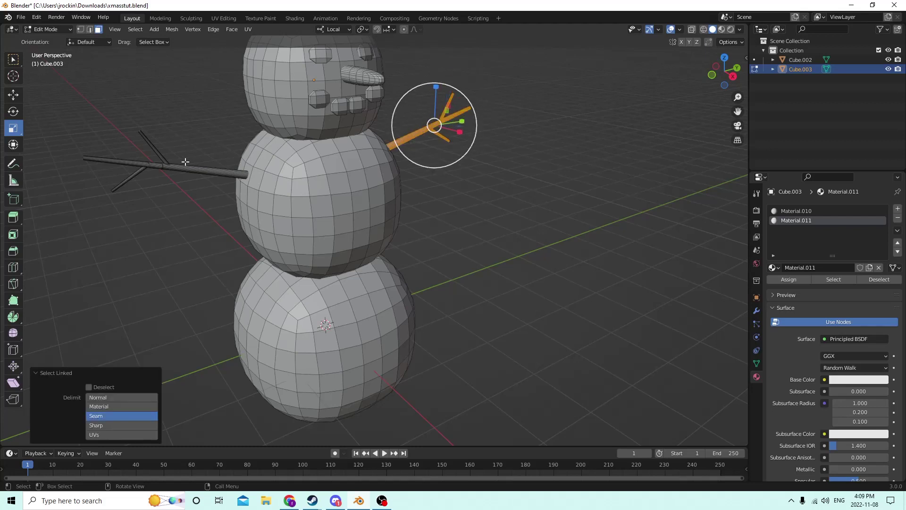
{"action": "key", "text": "l"}
{"action": "key", "text": "l"}
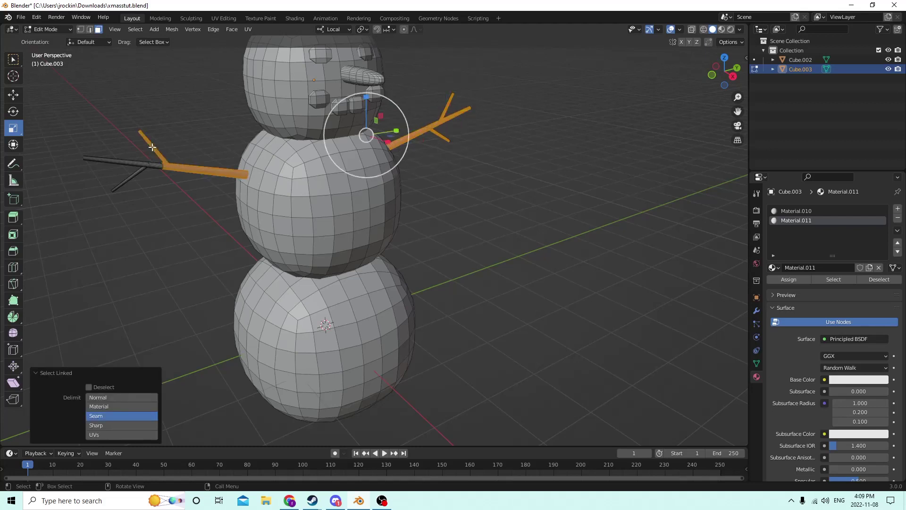
{"action": "key", "text": "l"}
{"action": "key", "text": "l"}
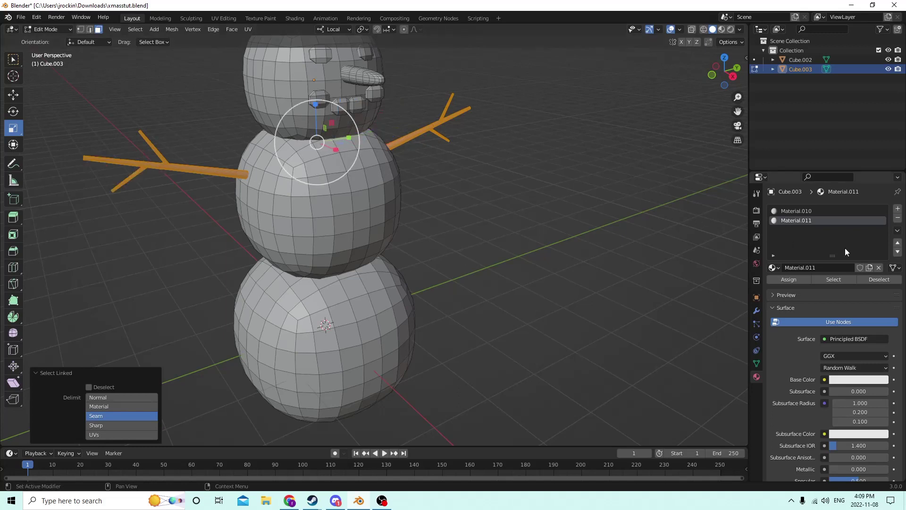
Set the second material's base color to dark brown, about H 0.023, S 1.000, V 0.073, and assign it to both arms
{"action": "left_click", "coordinate": [850, 380]}
{"action": "left_click_drag", "start_coordinate": [831, 273], "coordinate": [829, 311]}
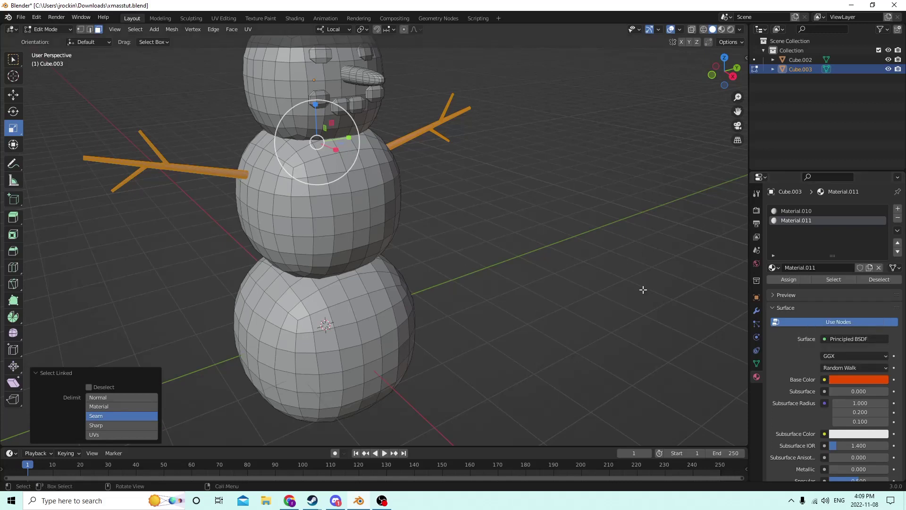
{"action": "left_click", "coordinate": [853, 377]}
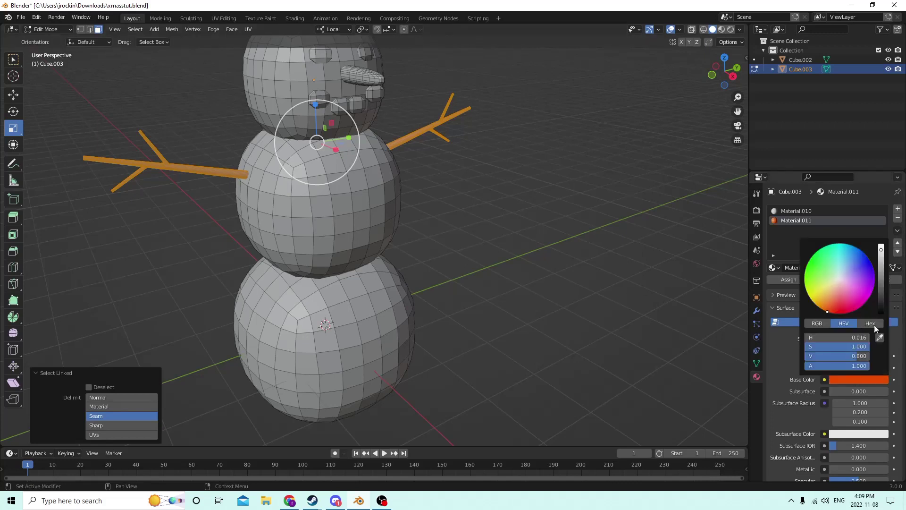
{"action": "left_click_drag", "start_coordinate": [881, 249], "coordinate": [885, 292]}
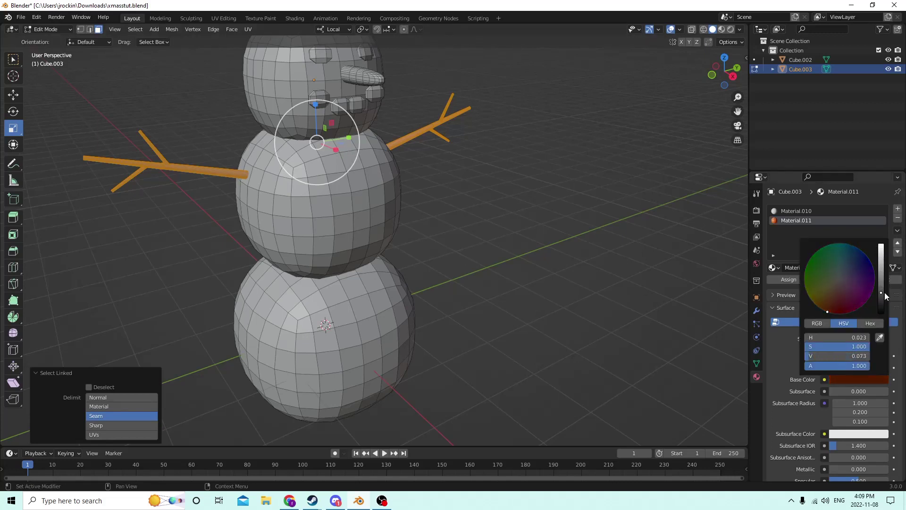
{"action": "left_click", "coordinate": [778, 279]}
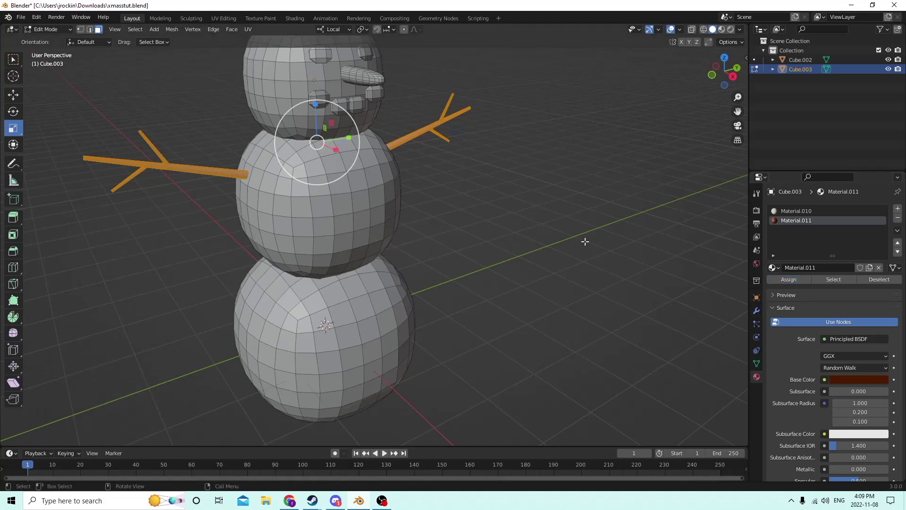
Clear the arm selection, look over the snowman and undo the deselection
{"action": "left_click", "coordinate": [584, 241]}
{"action": "scroll", "coordinate": [517, 245], "scroll_direction": "down", "scroll_amount": 2}
{"action": "middle_click_drag", "start_coordinate": [518, 245], "coordinate": [526, 247]}
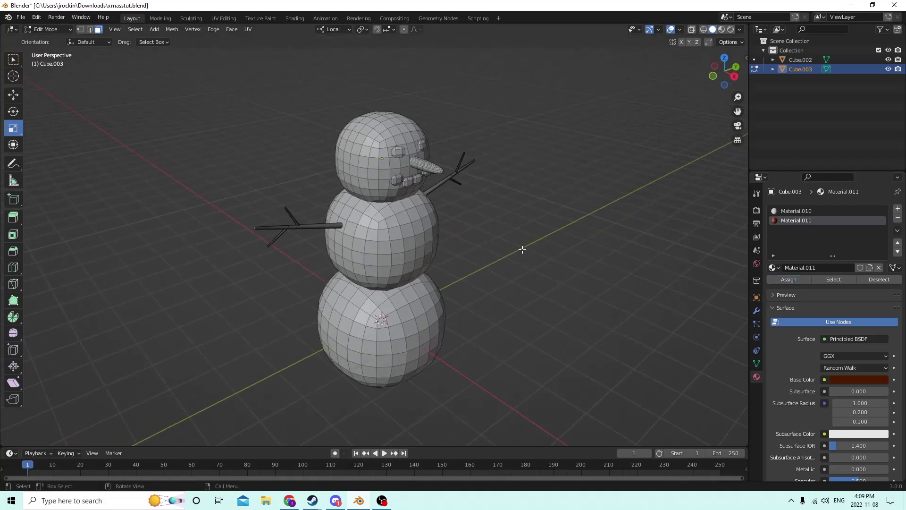
{"action": "scroll", "coordinate": [509, 240], "scroll_direction": "up", "scroll_amount": 4}
{"action": "left_click", "coordinate": [36, 17]}
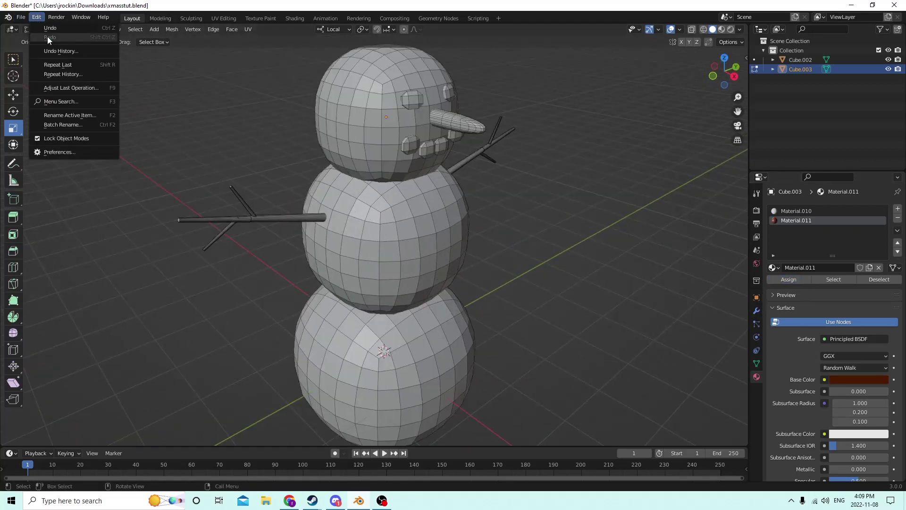
{"action": "left_click", "coordinate": [47, 28]}
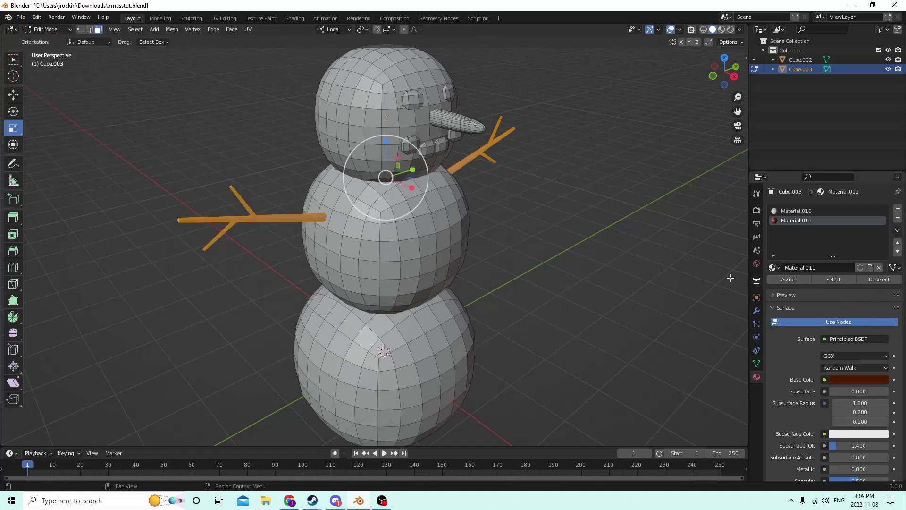
Deselect the arms and switch the viewport to Material Preview shading to check the assigned colors
{"action": "left_click", "coordinate": [587, 253]}
{"action": "middle_click_drag", "start_coordinate": [587, 253], "coordinate": [678, 186]}
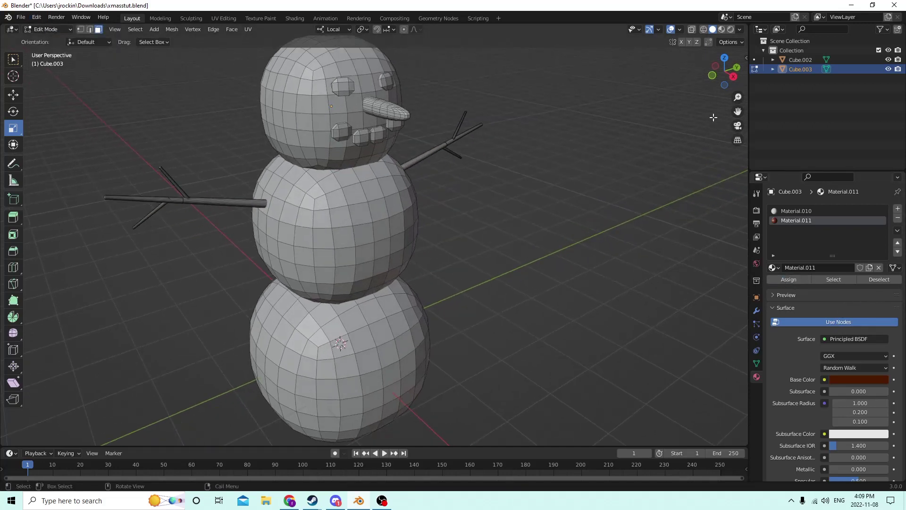
{"action": "left_click", "coordinate": [722, 29]}
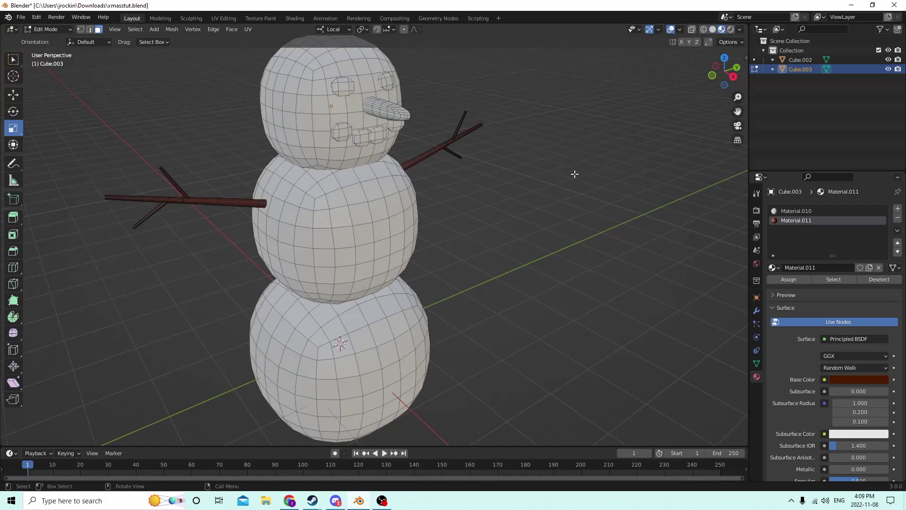
{"action": "middle_click_drag", "start_coordinate": [575, 174], "coordinate": [607, 219]}
{"action": "scroll", "coordinate": [574, 186], "scroll_direction": "down", "scroll_amount": 2}
{"action": "scroll", "coordinate": [569, 202], "scroll_direction": "up", "scroll_amount": 2}
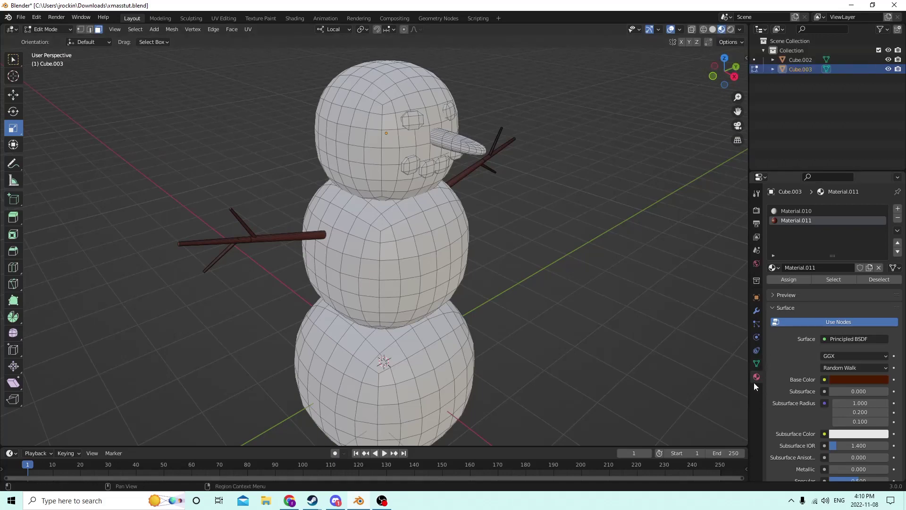
Give the nose its own new material with a dark orange base color, about H 0.024, S 0.991, V 0.376
{"action": "middle_click_drag", "start_coordinate": [487, 222], "coordinate": [485, 219]}
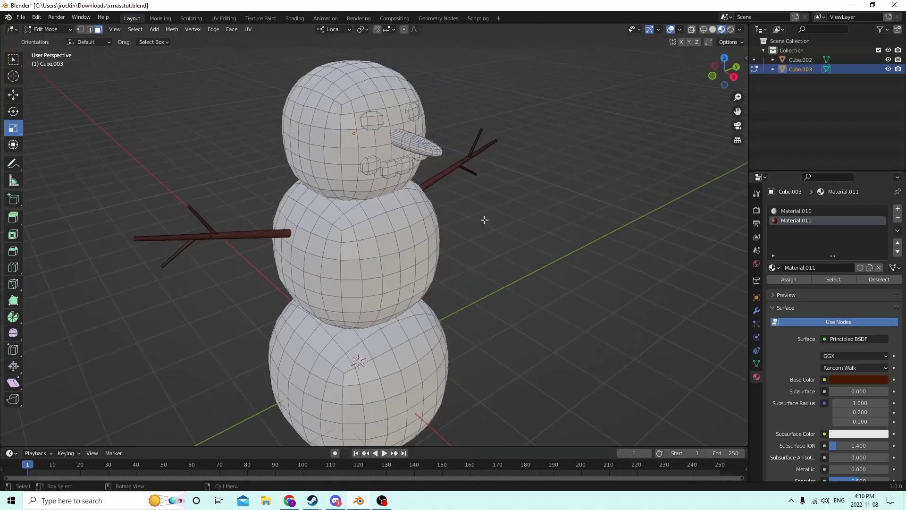
{"action": "key", "text": "l"}
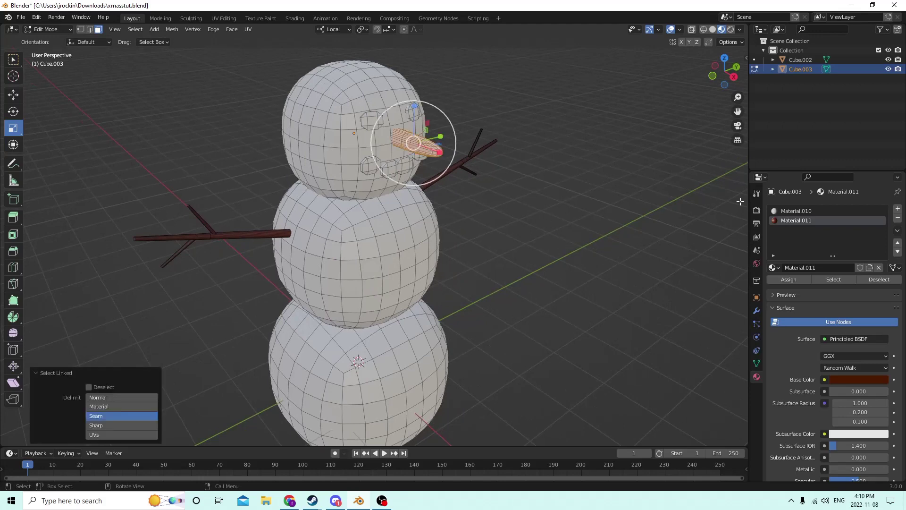
{"action": "left_click", "coordinate": [898, 208]}
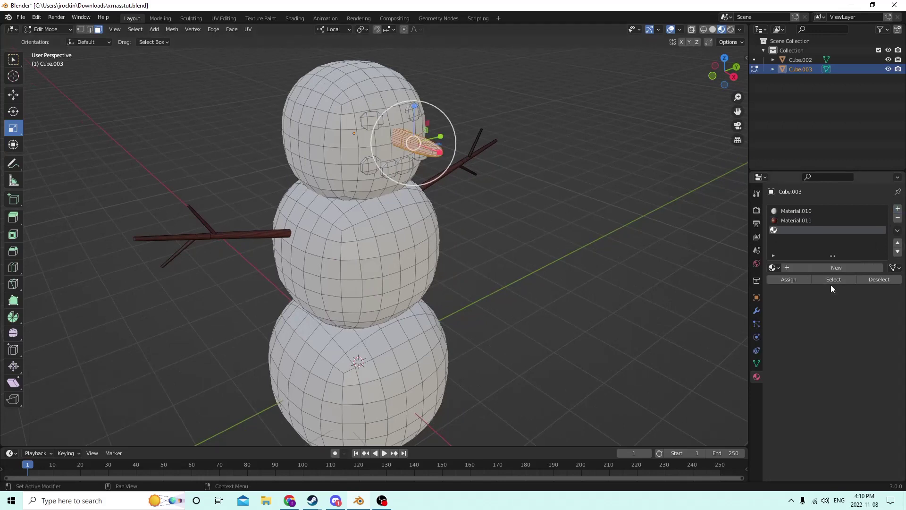
{"action": "left_click", "coordinate": [801, 267]}
{"action": "left_click", "coordinate": [837, 381]}
{"action": "left_click_drag", "start_coordinate": [839, 287], "coordinate": [827, 309]}
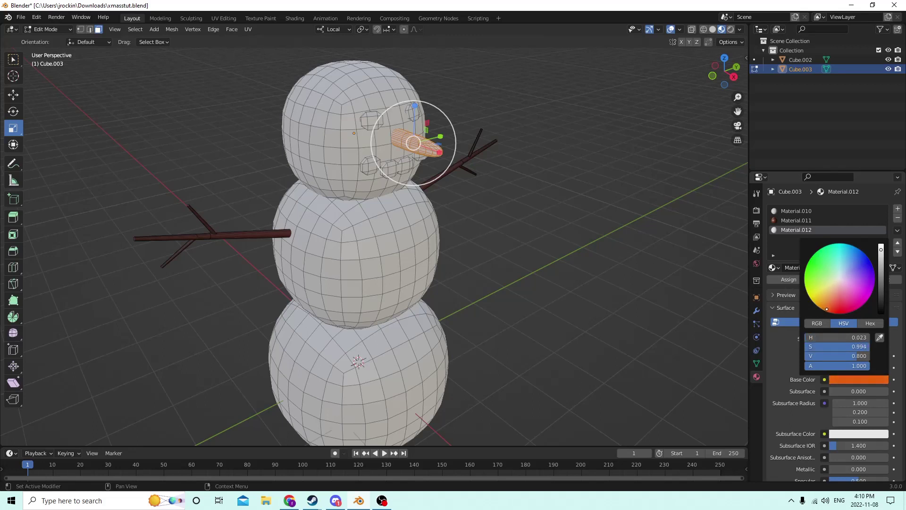
{"action": "left_click_drag", "start_coordinate": [882, 250], "coordinate": [881, 268]}
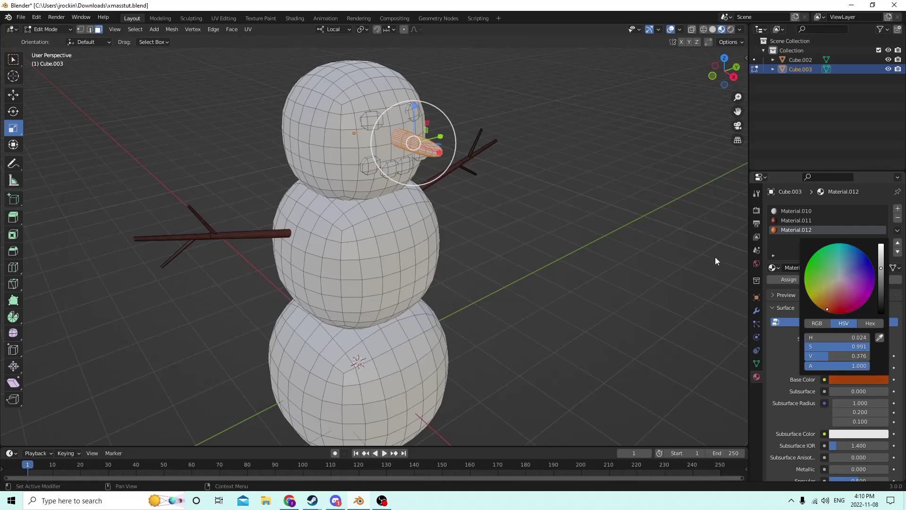
{"action": "left_click", "coordinate": [789, 280]}
{"action": "left_click", "coordinate": [605, 243]}
Select the linked geometry of both eyes and all the mouth pieces on the snowman's face
{"action": "mouse_move", "coordinate": [530, 229]}
{"action": "middle_mouse_down"}
{"action": "mouse_move", "coordinate": [539, 242]}
{"action": "mouse_move", "coordinate": [523, 227]}
{"action": "middle_mouse_up"}
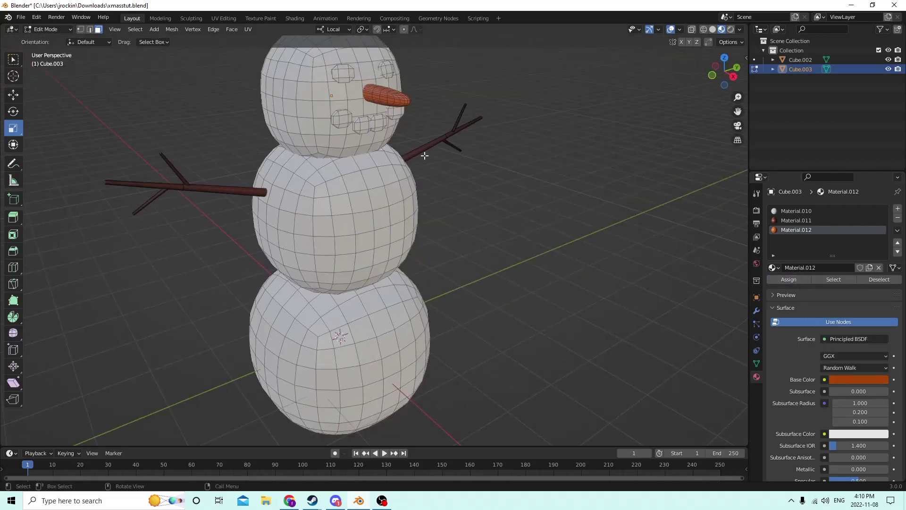
{"action": "middle_click_drag", "start_coordinate": [390, 133], "coordinate": [351, 129]}
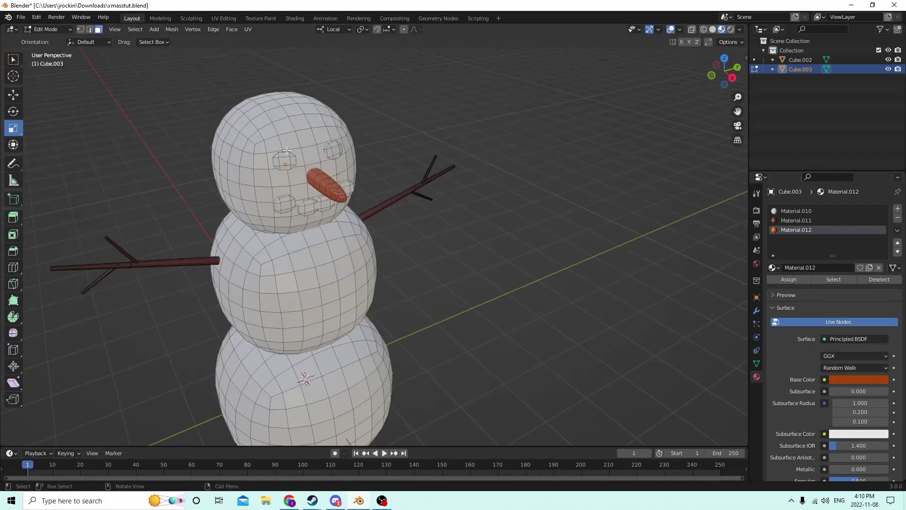
{"action": "key", "text": "l"}
{"action": "middle_click_drag", "start_coordinate": [290, 150], "coordinate": [278, 148]}
{"action": "key", "text": "l"}
{"action": "key", "text": "l"}
{"action": "key", "text": "l"}
{"action": "key", "text": "l"}
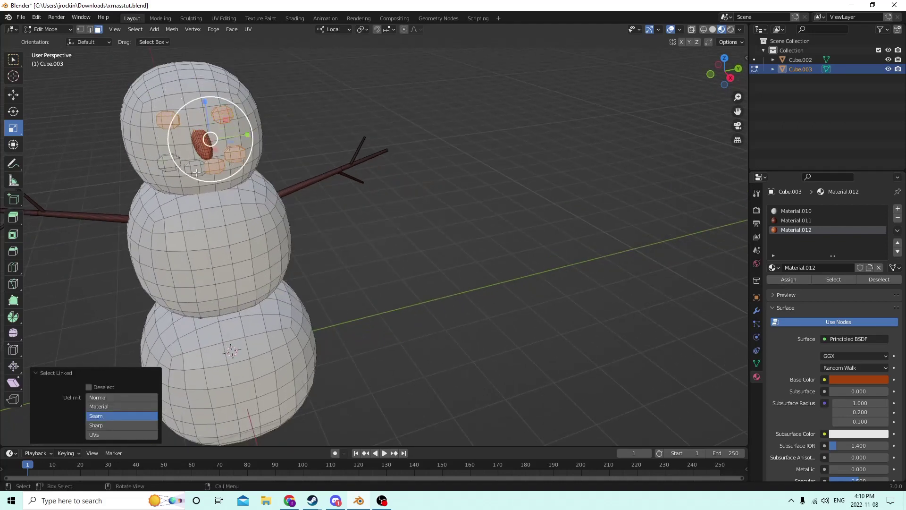
Assign a new near-black material with base color V 0.006 to the eyes and mouth, and return to Object Mode
{"action": "middle_click_drag", "start_coordinate": [316, 163], "coordinate": [330, 161]}
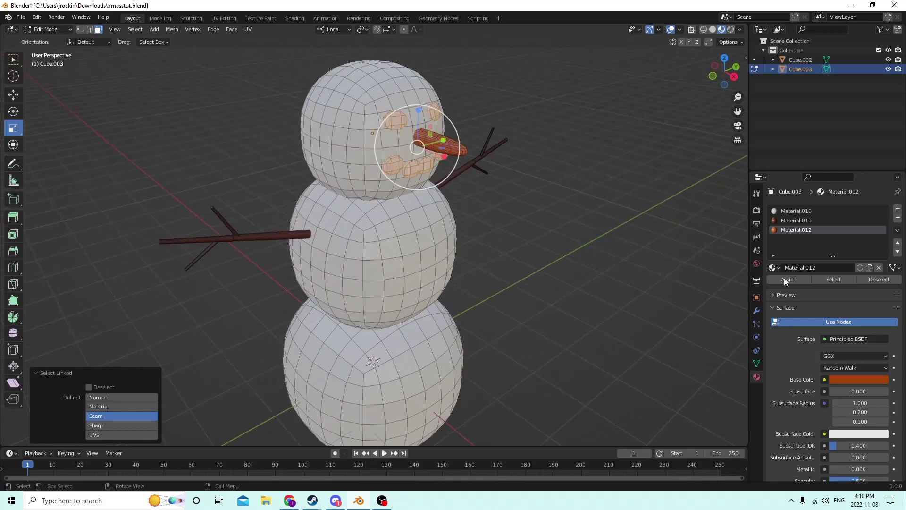
{"action": "left_click", "coordinate": [898, 208]}
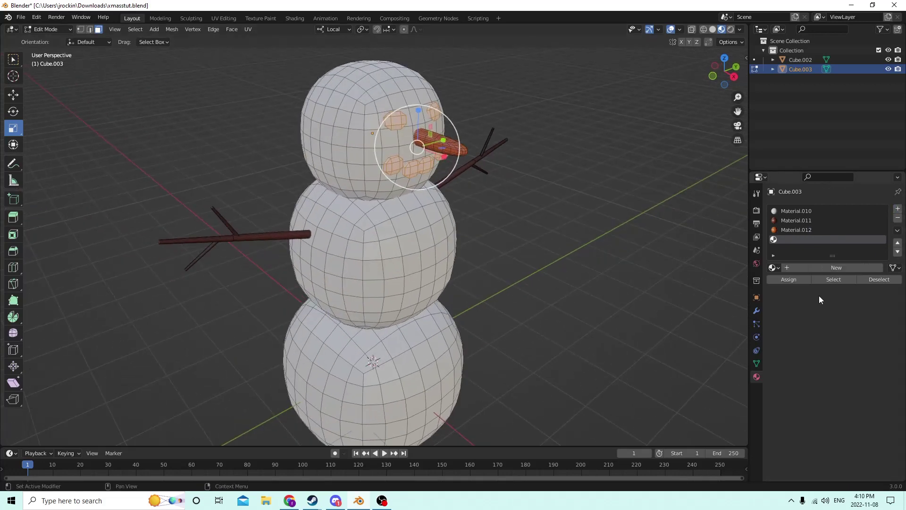
{"action": "left_click", "coordinate": [800, 267]}
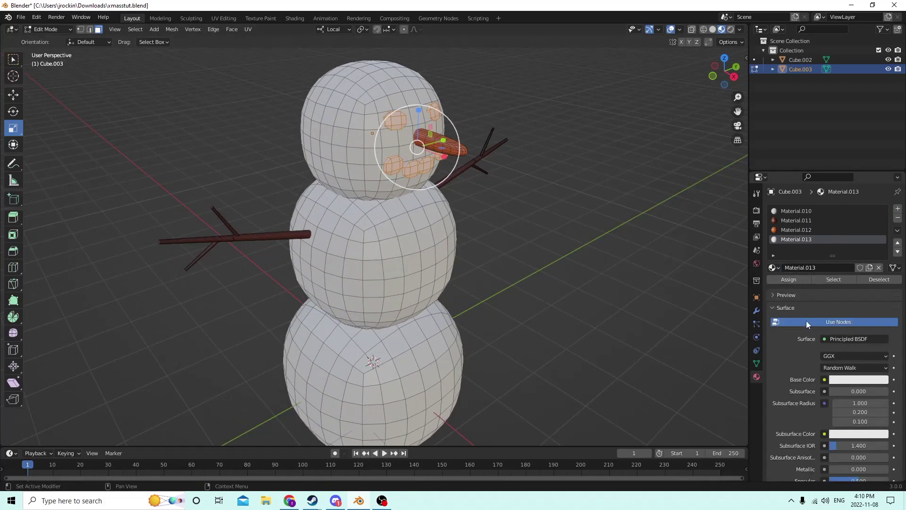
{"action": "left_click", "coordinate": [839, 378]}
{"action": "left_click_drag", "start_coordinate": [882, 249], "coordinate": [869, 307]}
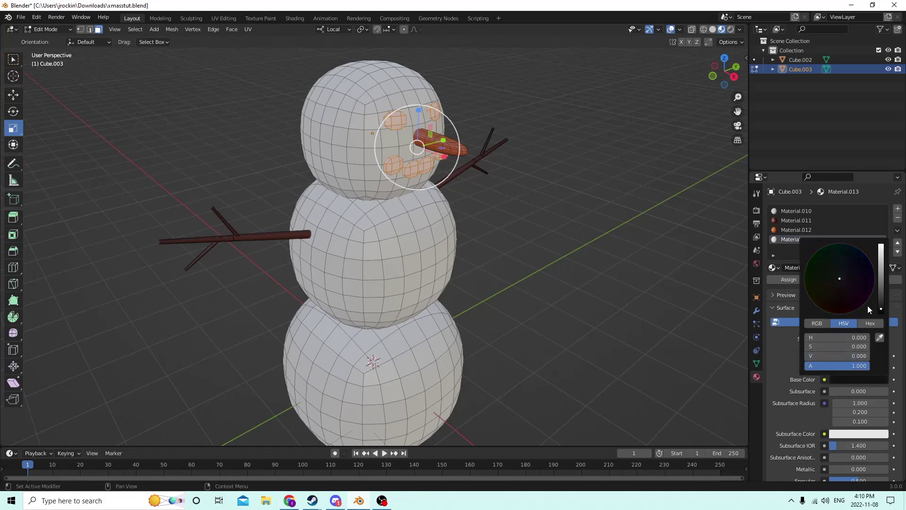
{"action": "left_click", "coordinate": [789, 279]}
{"action": "middle_click_drag", "start_coordinate": [644, 263], "coordinate": [599, 261]}
{"action": "key", "text": "Tab"}
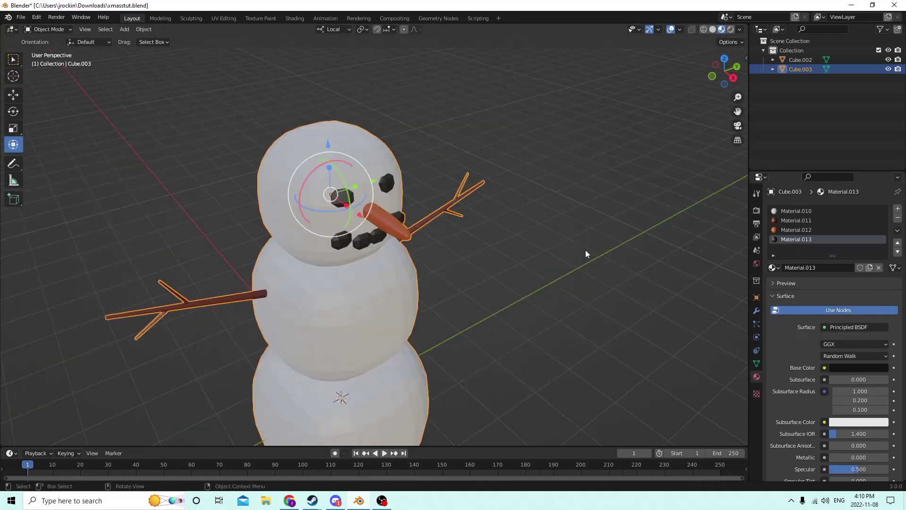
Deselect the snowman and examine its shape and material colors from several angles and distances
{"action": "scroll", "coordinate": [585, 251], "scroll_direction": "down", "scroll_amount": 2}
{"action": "middle_click_drag", "start_coordinate": [561, 217], "coordinate": [479, 257]}
{"action": "left_click", "coordinate": [540, 197]}
{"action": "scroll", "coordinate": [483, 221], "scroll_direction": "down", "scroll_amount": 1}
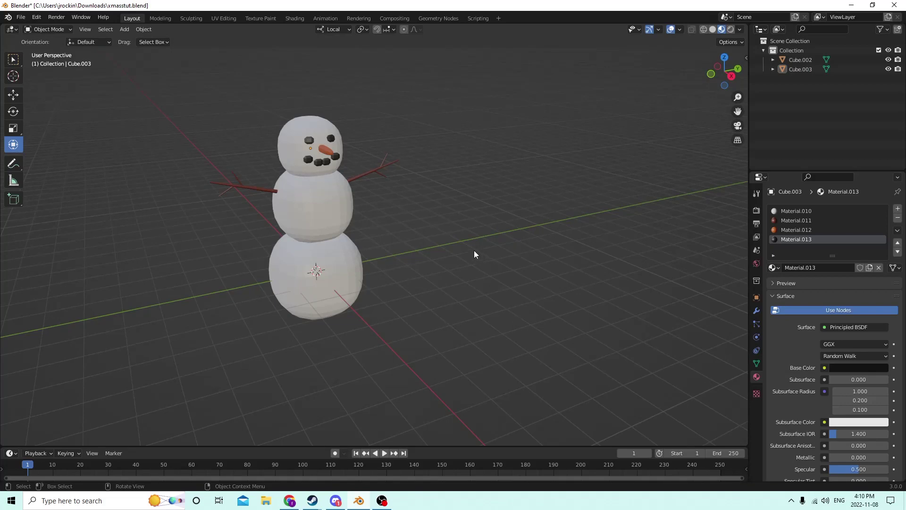
{"action": "middle_click_drag", "start_coordinate": [452, 257], "coordinate": [299, 220]}
{"action": "scroll", "coordinate": [327, 228], "scroll_direction": "up", "scroll_amount": 5}
{"action": "scroll", "coordinate": [299, 220], "scroll_direction": "down", "scroll_amount": 4}
{"action": "scroll", "coordinate": [300, 220], "scroll_direction": "up", "scroll_amount": 4}
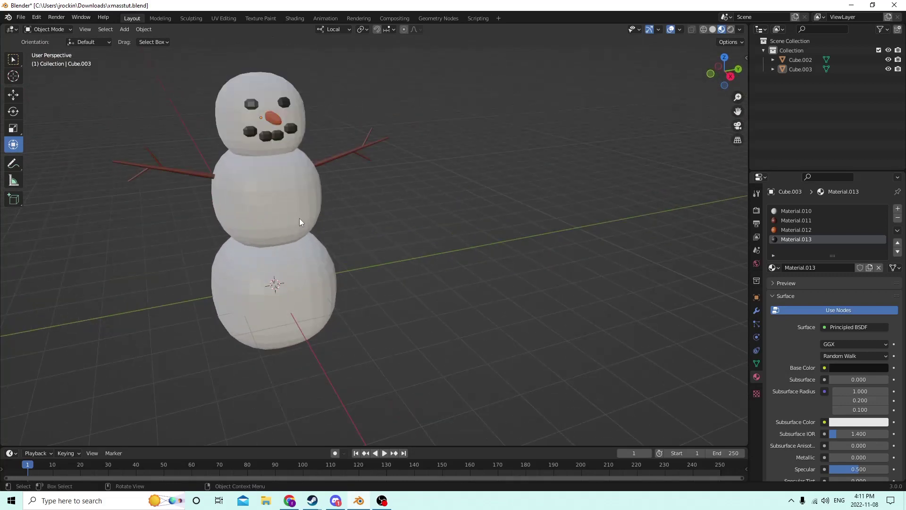
{"action": "scroll", "coordinate": [299, 218], "scroll_direction": "down", "scroll_amount": 2}
Scale the whole snowman along its local Z axis by a factor of 0.881
{"action": "left_click", "coordinate": [320, 211]}
{"action": "middle_click_drag", "start_coordinate": [319, 210], "coordinate": [319, 200]}
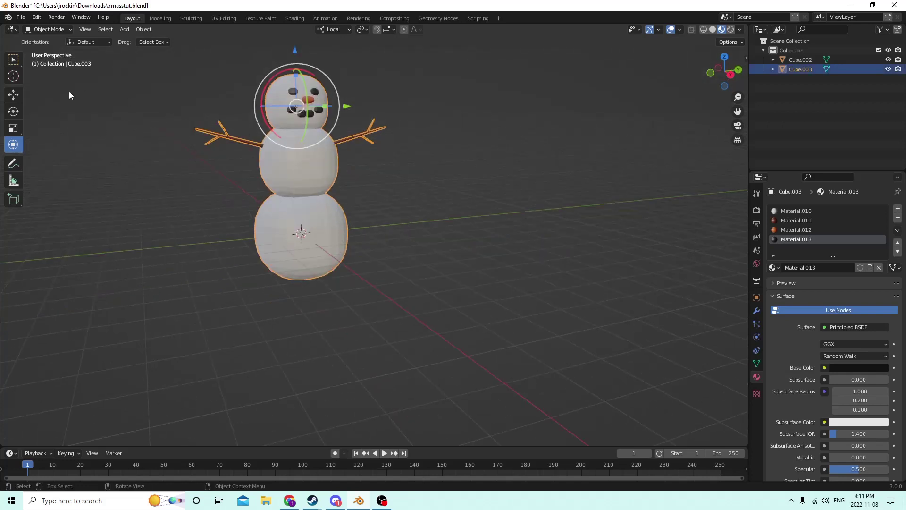
{"action": "left_click", "coordinate": [13, 127]}
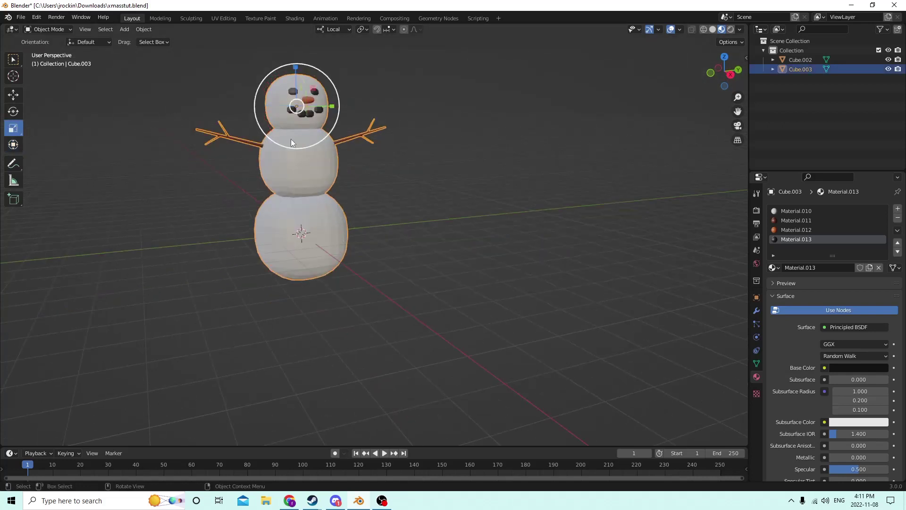
{"action": "left_click_drag", "start_coordinate": [298, 71], "coordinate": [300, 76]}
{"action": "middle_click_drag", "start_coordinate": [300, 76], "coordinate": [350, 109]}
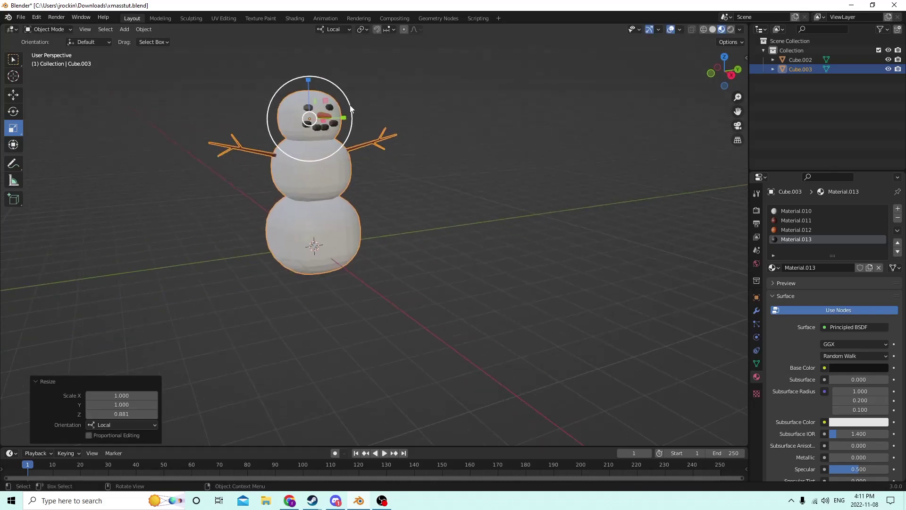
Lower the whole snowman about 0.0013 m along its local Z axis, leaving its scale as it is
{"action": "key", "text": "Tab"}
{"action": "key", "text": "Tab"}
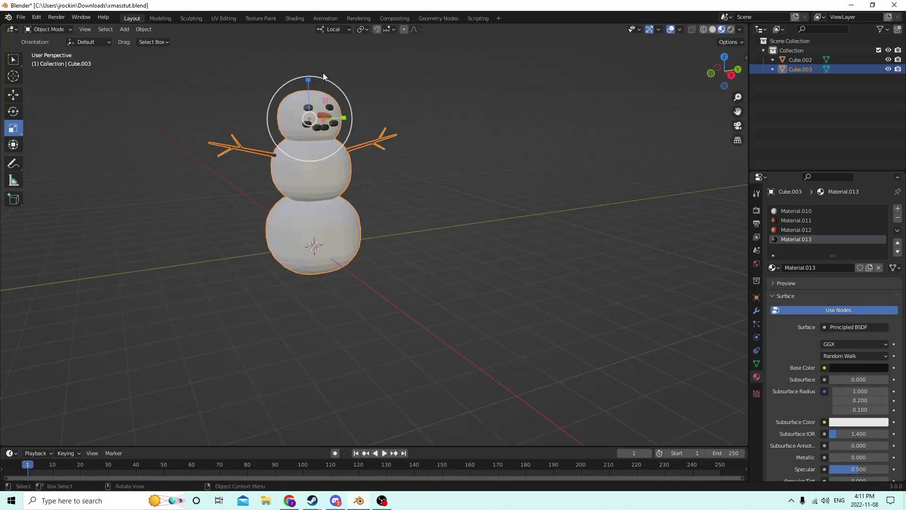
{"action": "left_click", "coordinate": [14, 94]}
{"action": "left_click_drag", "start_coordinate": [310, 79], "coordinate": [310, 80]}
{"action": "middle_click_drag", "start_coordinate": [310, 79], "coordinate": [287, 86]}
{"action": "key", "text": "s"}
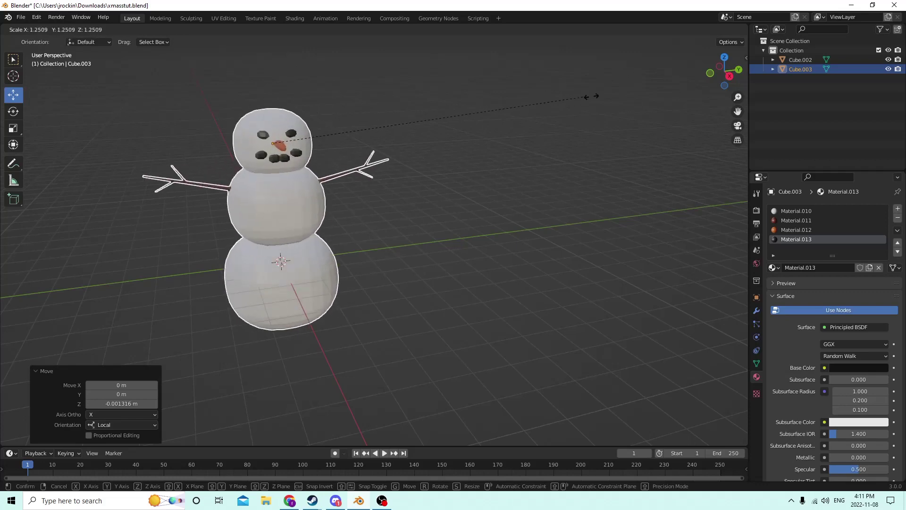
{"action": "key", "text": "Escape"}
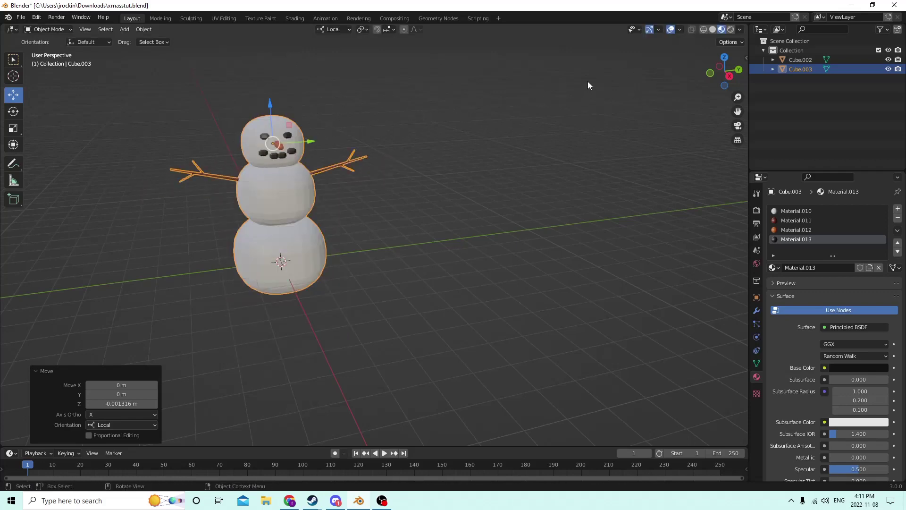
Add a cylinder mesh and raise it about 0.056 m along Z onto the snowman's head as a hat
{"action": "middle_click_drag", "start_coordinate": [588, 82], "coordinate": [563, 115]}
{"action": "scroll", "coordinate": [557, 116], "scroll_direction": "up", "scroll_amount": 2}
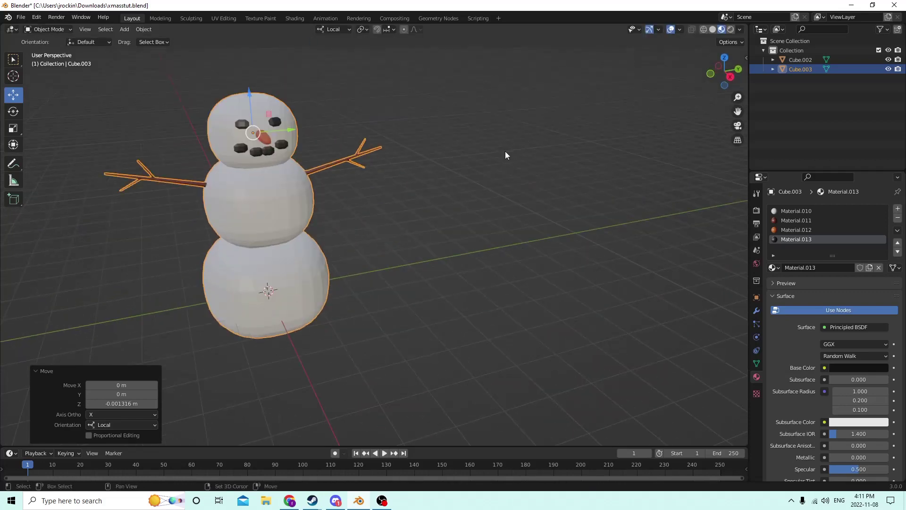
{"action": "key", "text": "shift+a"}
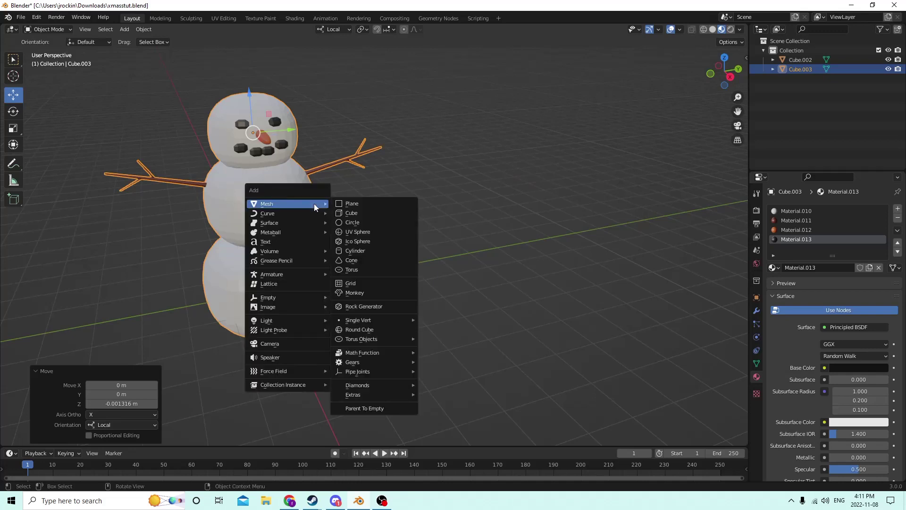
{"action": "left_click", "coordinate": [371, 252]}
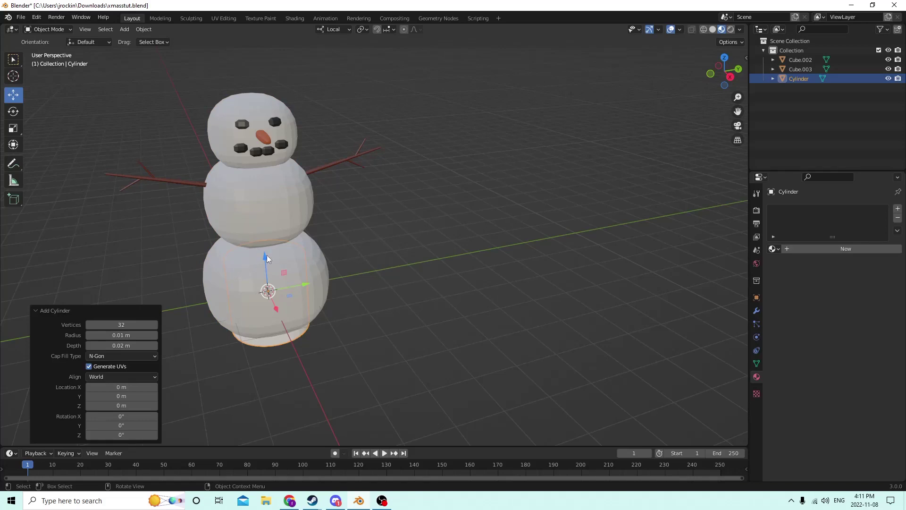
{"action": "left_click_drag", "start_coordinate": [268, 255], "coordinate": [246, 24]}
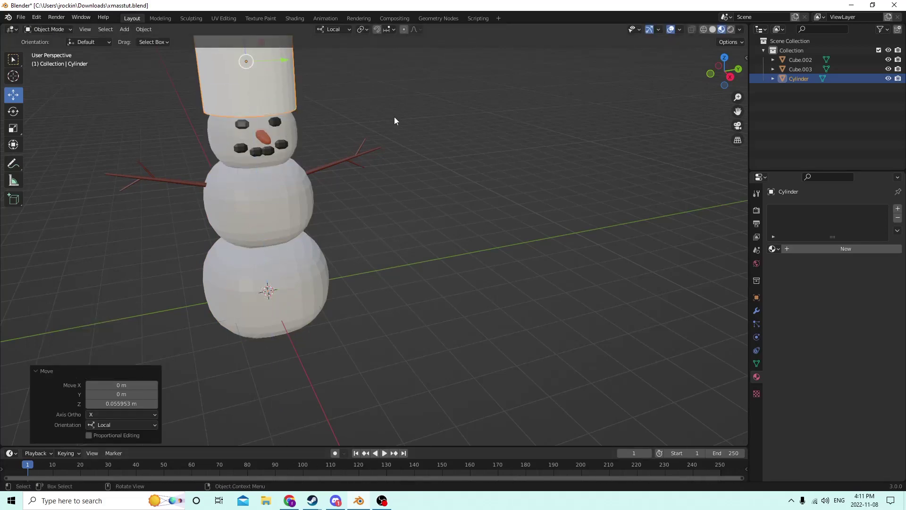
Scale the hat cylinder by 0.737, raise it about 0.0022 m along Z, and scale it again by 0.799
{"action": "scroll", "coordinate": [396, 118], "scroll_direction": "down", "scroll_amount": 2}
{"action": "mouse_move", "coordinate": [398, 119]}
{"action": "middle_mouse_down"}
{"action": "mouse_move", "coordinate": [475, 164]}
{"action": "mouse_move", "coordinate": [406, 129]}
{"action": "middle_mouse_up"}
{"action": "scroll", "coordinate": [411, 134], "scroll_direction": "up", "scroll_amount": 4}
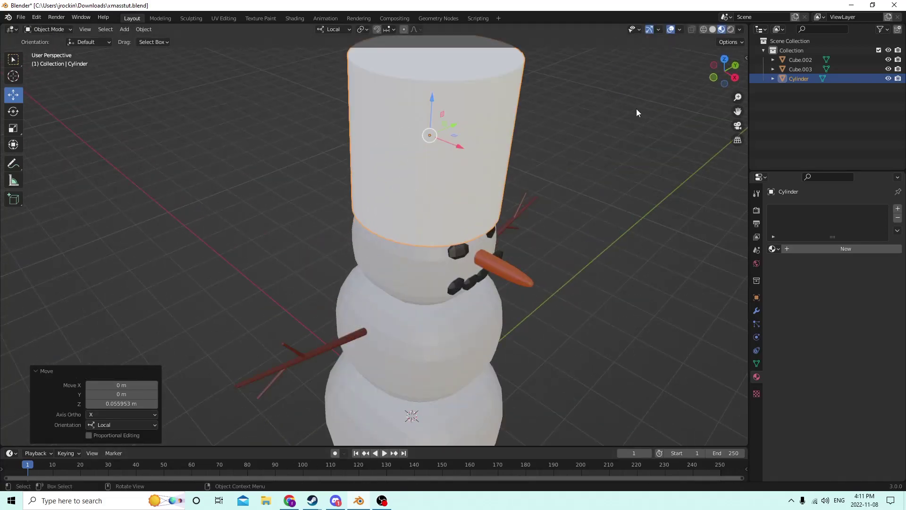
{"action": "key", "text": "s"}
{"action": "left_click", "coordinate": [539, 116]}
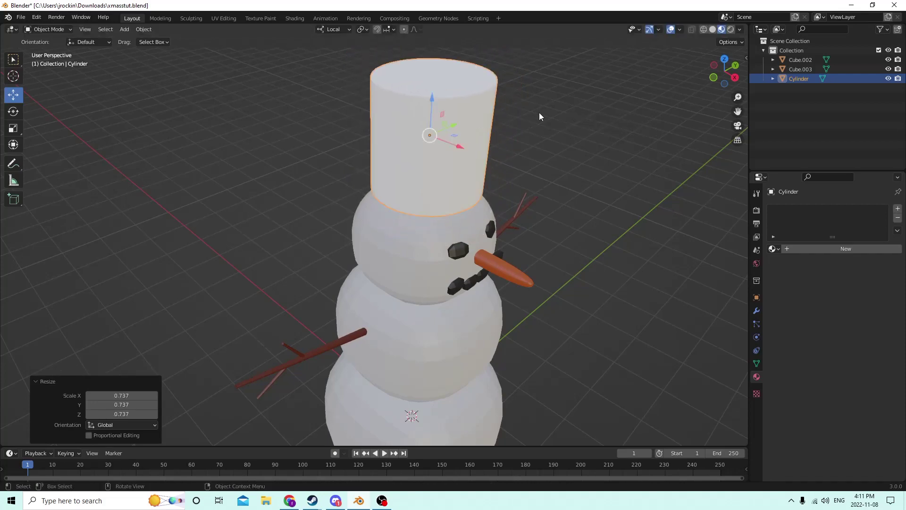
{"action": "scroll", "coordinate": [539, 113], "scroll_direction": "down", "scroll_amount": 6}
{"action": "left_click_drag", "start_coordinate": [335, 103], "coordinate": [364, 125]}
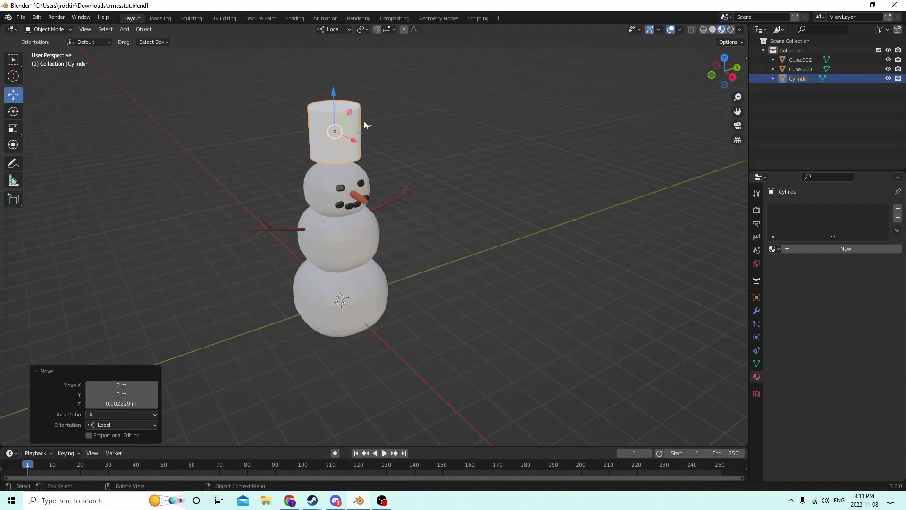
{"action": "scroll", "coordinate": [403, 162], "scroll_direction": "up", "scroll_amount": 2}
{"action": "key", "text": "s"}
{"action": "left_click", "coordinate": [474, 123]}
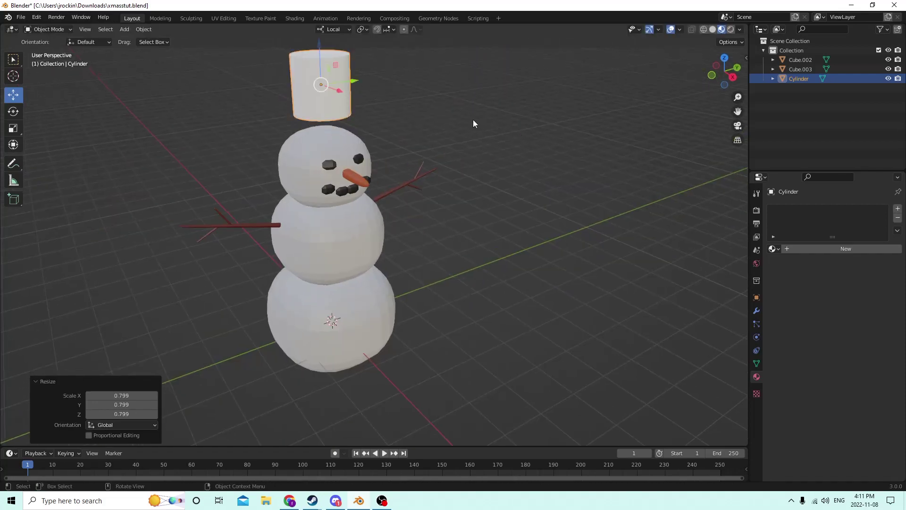
{"action": "scroll", "coordinate": [489, 134], "scroll_direction": "up", "scroll_amount": 2}
{"action": "middle_click_drag", "start_coordinate": [473, 120], "coordinate": [412, 83]}
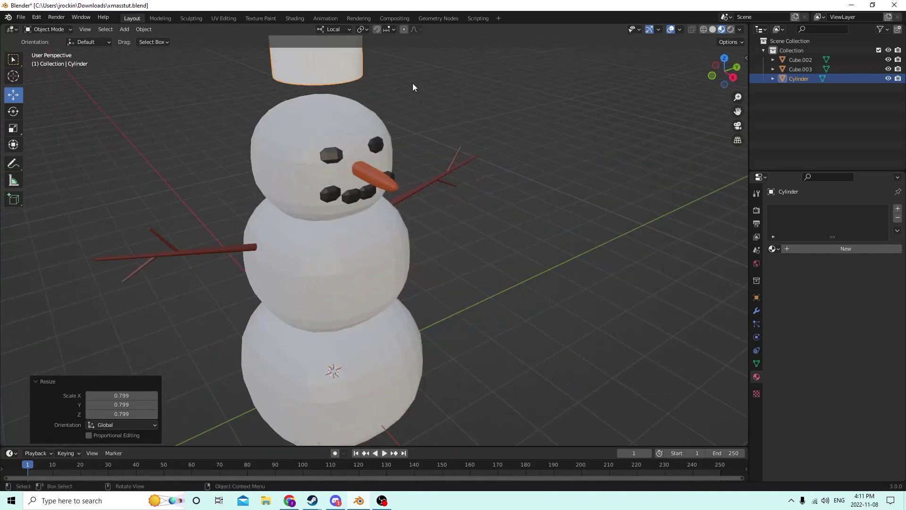
{"action": "scroll", "coordinate": [413, 83], "scroll_direction": "down", "scroll_amount": 3}
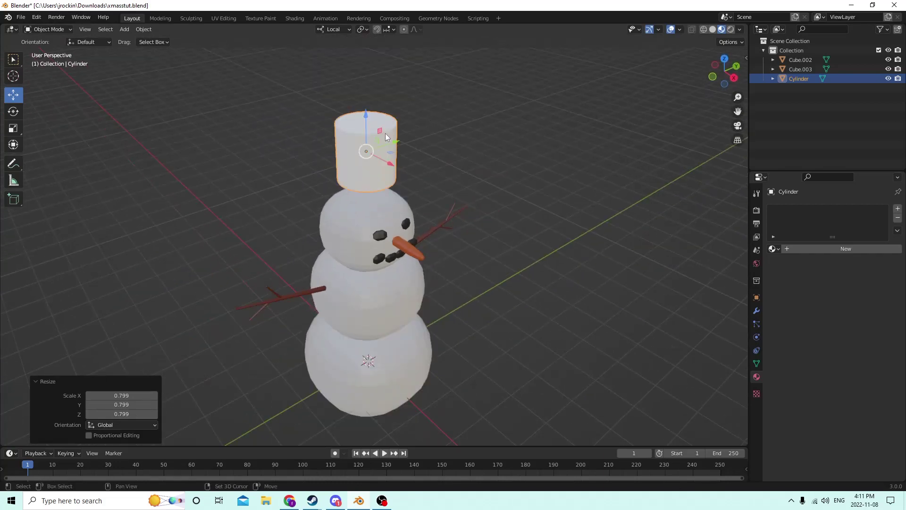
Duplicate the hat cylinder in place, lower the copy about 0.0015 m along Z, and scale it uniformly by 0.875
{"action": "key", "text": "shift+d"}
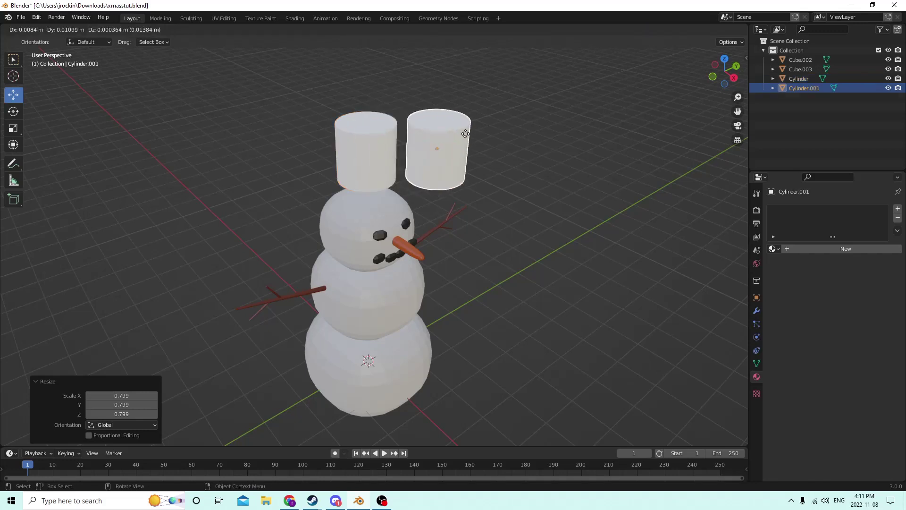
{"action": "right_click", "coordinate": [464, 135]}
{"action": "left_click_drag", "start_coordinate": [366, 115], "coordinate": [365, 119]}
{"action": "scroll", "coordinate": [364, 123], "scroll_direction": "up", "scroll_amount": 2}
{"action": "key", "text": "s"}
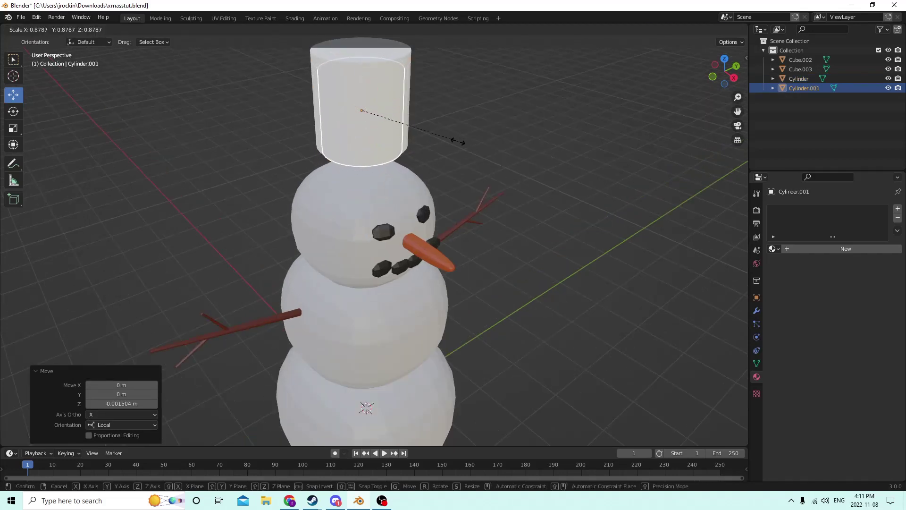
{"action": "left_click", "coordinate": [455, 142]}
{"action": "middle_click_drag", "start_coordinate": [455, 142], "coordinate": [439, 134]}
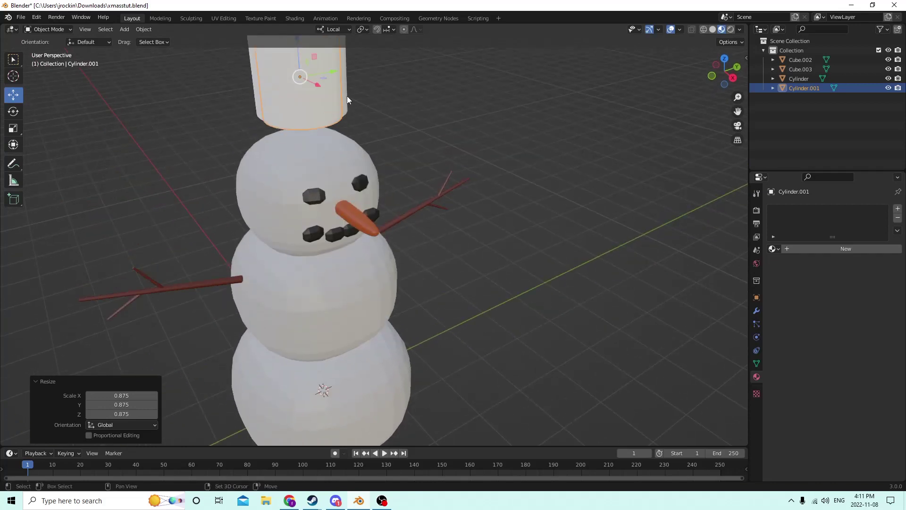
Subtract the smaller inner cylinder from the outer hat cylinder with Bool Tool's Auto Boolean Difference
{"action": "left_click", "coordinate": [345, 93], "text": "shift"}
{"action": "left_click", "coordinate": [148, 30]}
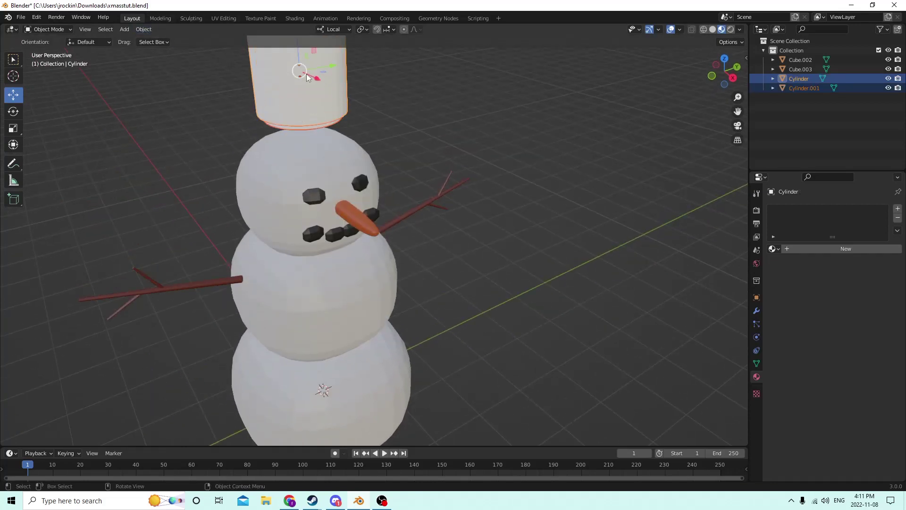
{"action": "left_click", "coordinate": [144, 30]}
{"action": "left_click", "coordinate": [146, 31]}
{"action": "mouse_move", "coordinate": [179, 344]}
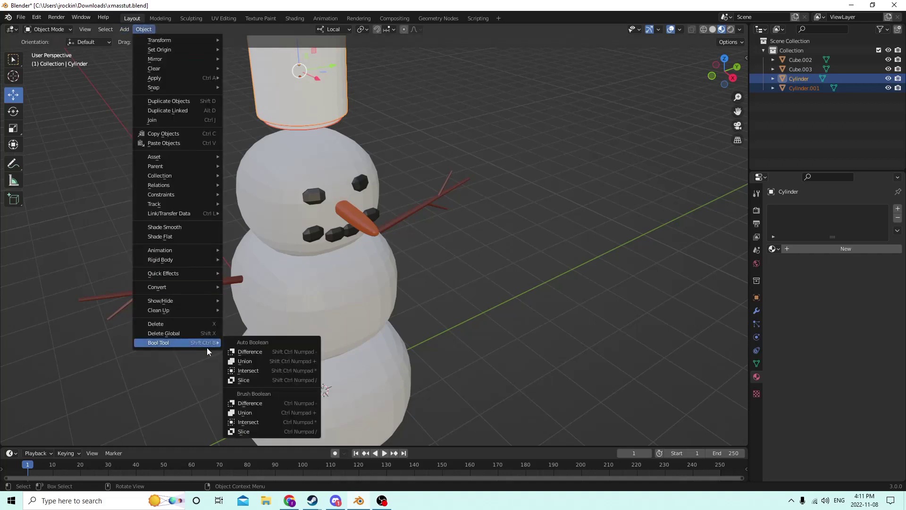
{"action": "left_click", "coordinate": [251, 352]}
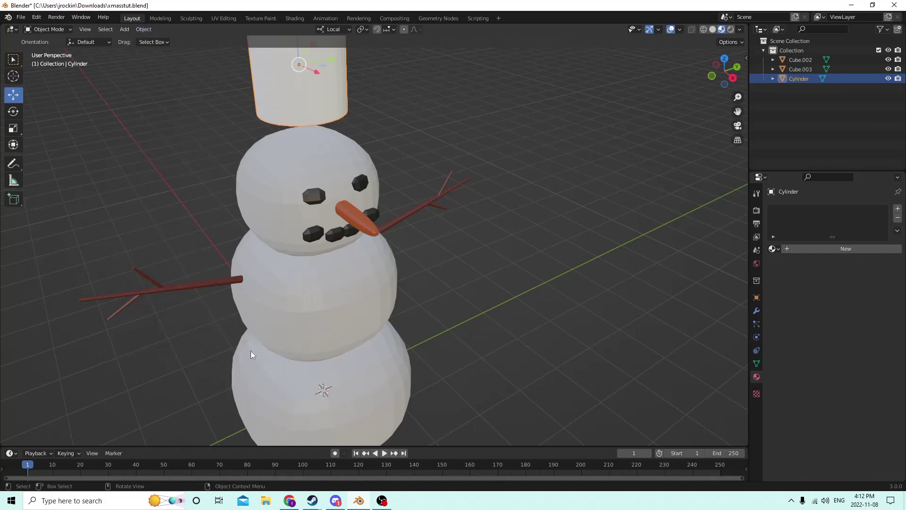
Inspect the cut hat cylinder from several angles and undo the Boolean difference
{"action": "mouse_move", "coordinate": [293, 295]}
{"action": "middle_mouse_down"}
{"action": "mouse_move", "coordinate": [307, 278]}
{"action": "mouse_move", "coordinate": [299, 304]}
{"action": "middle_mouse_up"}
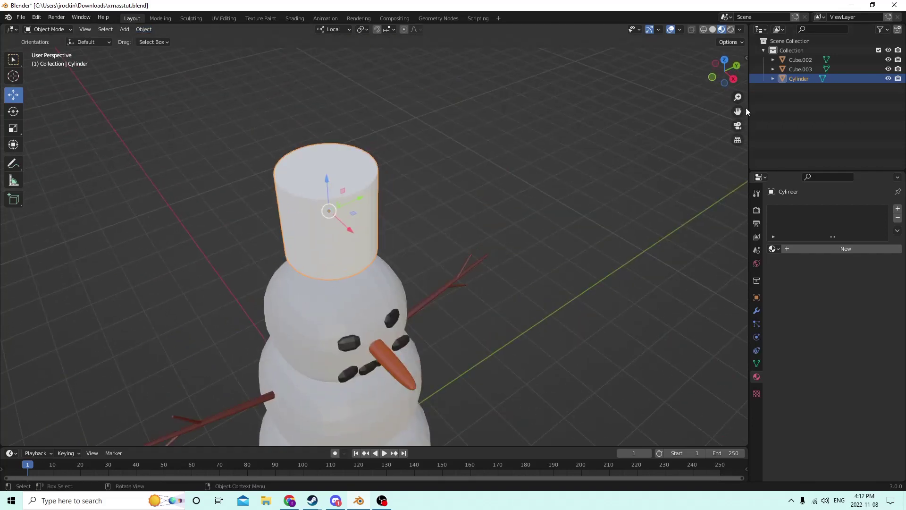
{"action": "left_click_drag", "start_coordinate": [738, 112], "coordinate": [647, 91]}
{"action": "middle_click_drag", "start_coordinate": [429, 226], "coordinate": [449, 199]}
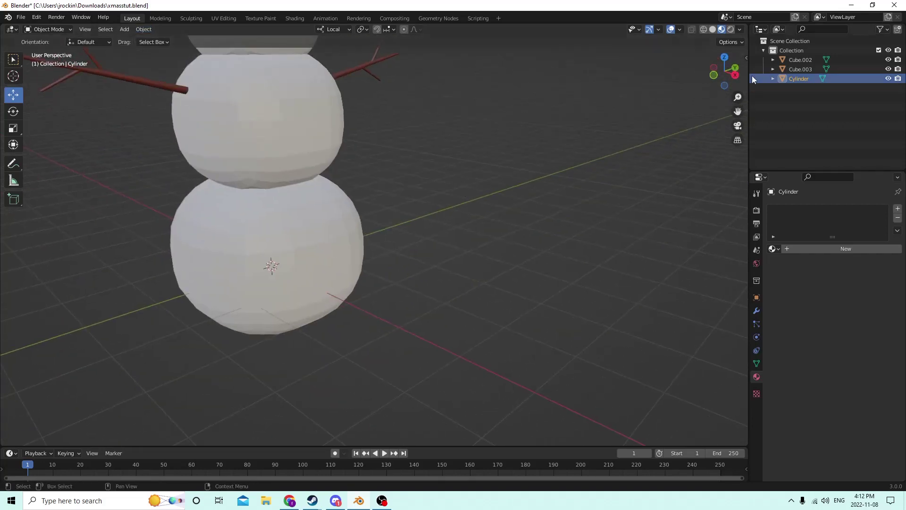
{"action": "left_click_drag", "start_coordinate": [738, 112], "coordinate": [620, 108]}
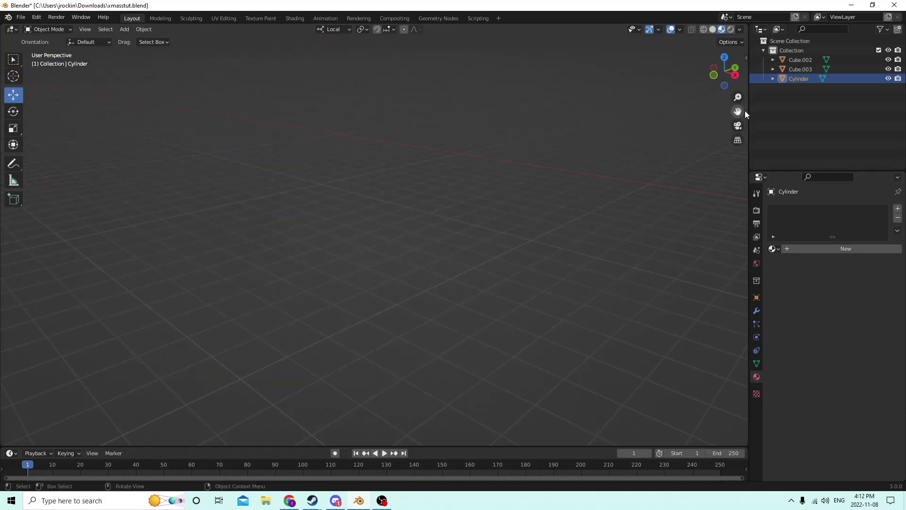
{"action": "left_click_drag", "start_coordinate": [738, 112], "coordinate": [73, 252]}
{"action": "middle_click_drag", "start_coordinate": [638, 141], "coordinate": [640, 115]}
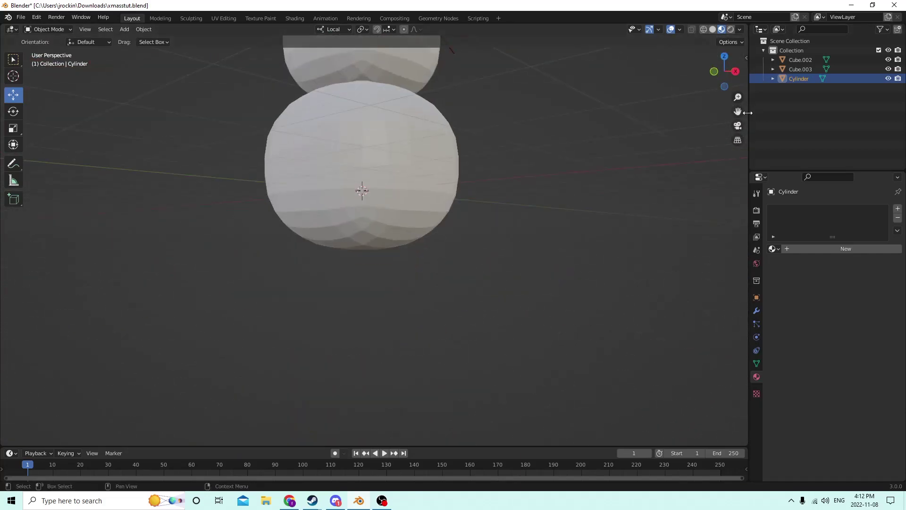
{"action": "left_click_drag", "start_coordinate": [738, 112], "coordinate": [719, 312]}
{"action": "middle_click_drag", "start_coordinate": [553, 66], "coordinate": [553, 89]}
{"action": "scroll", "coordinate": [553, 89], "scroll_direction": "down", "scroll_amount": 1}
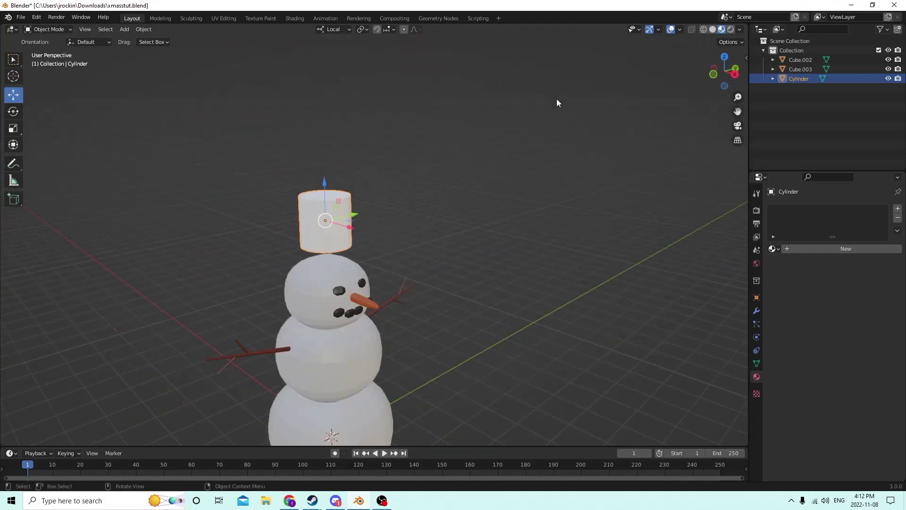
{"action": "left_click", "coordinate": [32, 19]}
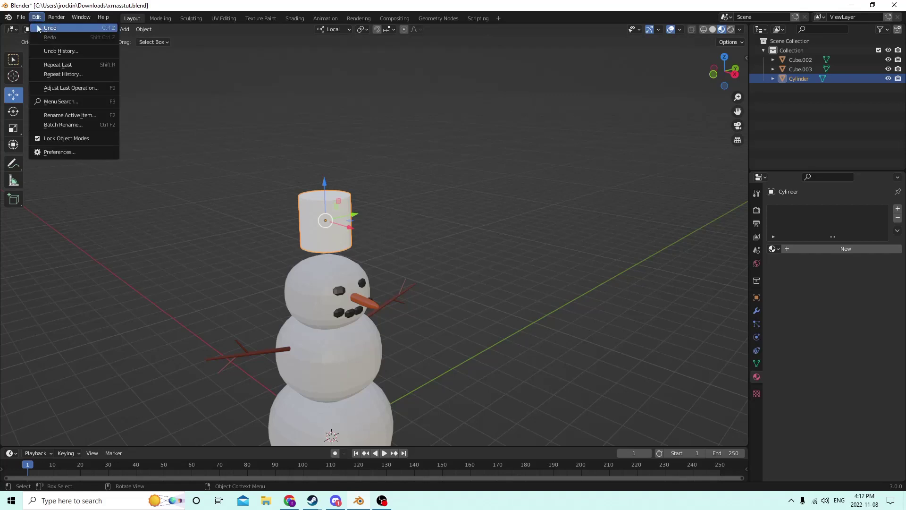
{"action": "left_click", "coordinate": [42, 30]}
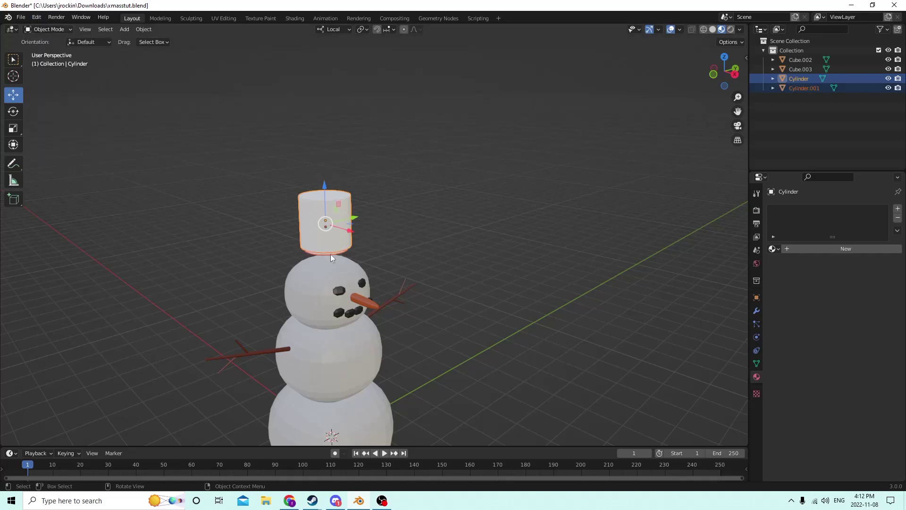
Duplicate the inner cylinder in place and subtract the copy from the outer hat cylinder with an Auto Boolean Difference
{"action": "key", "text": "shift+d"}
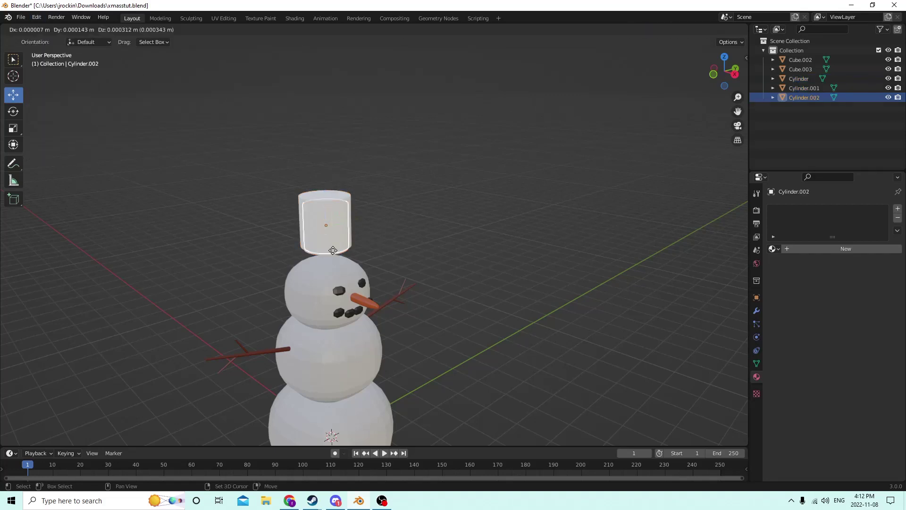
{"action": "right_click", "coordinate": [333, 250]}
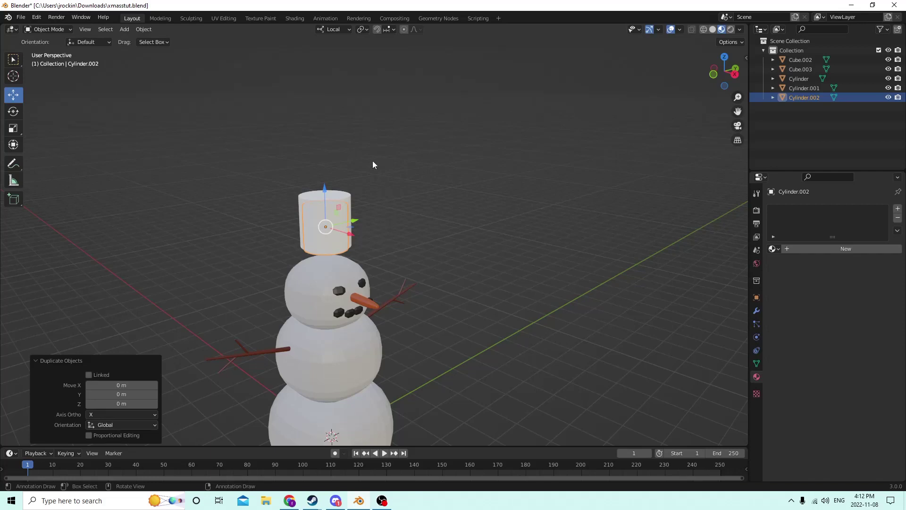
{"action": "mouse_move", "coordinate": [373, 163]}
{"action": "middle_mouse_down"}
{"action": "mouse_move", "coordinate": [382, 196]}
{"action": "mouse_move", "coordinate": [427, 213]}
{"action": "mouse_move", "coordinate": [356, 180]}
{"action": "mouse_move", "coordinate": [369, 167]}
{"action": "middle_mouse_up"}
{"action": "left_click", "coordinate": [330, 158], "text": "shift"}
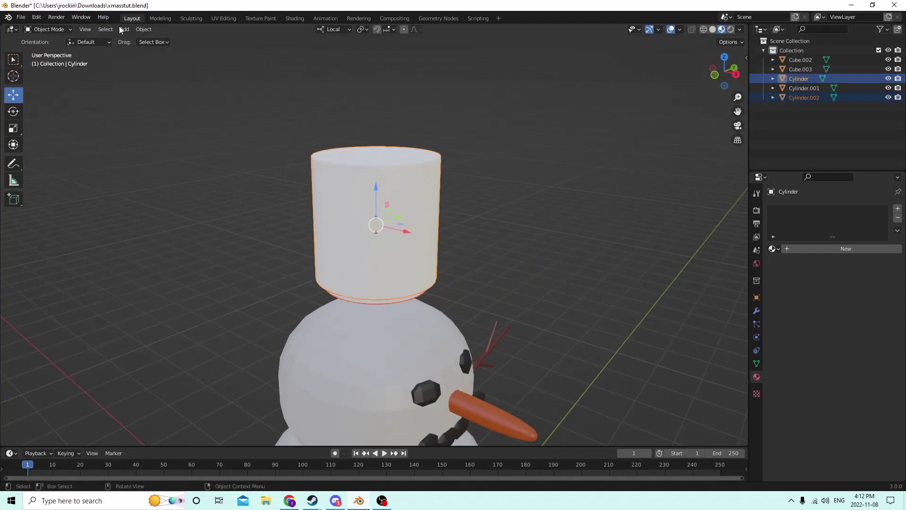
{"action": "left_click", "coordinate": [150, 30]}
{"action": "mouse_move", "coordinate": [163, 343]}
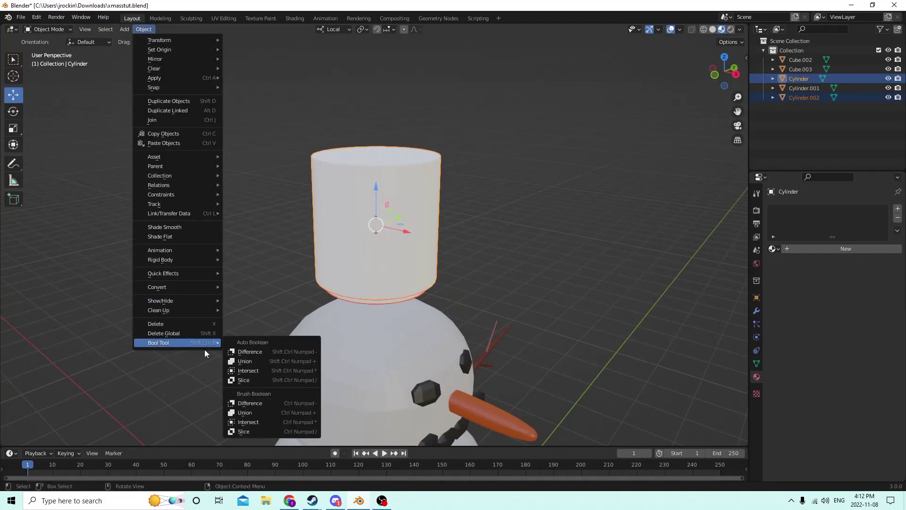
{"action": "left_click", "coordinate": [249, 352]}
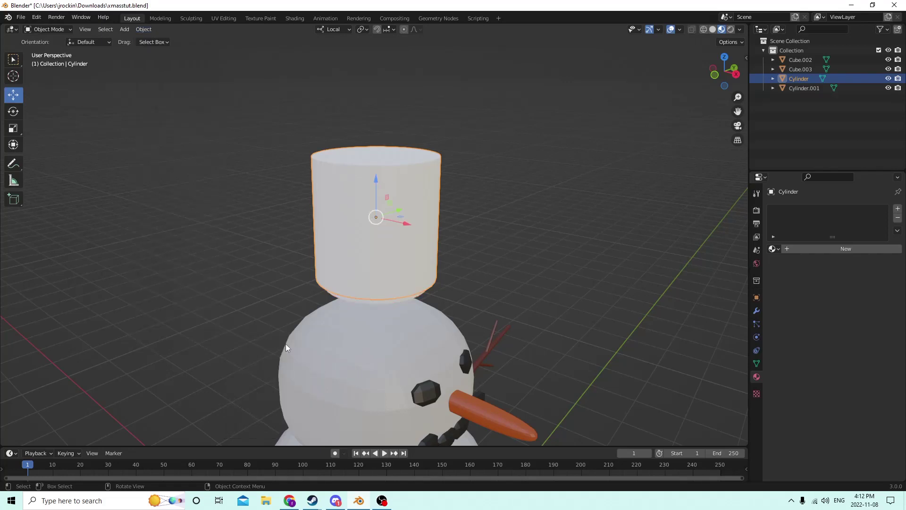
Lower the remaining inner cylinder about 0.0022 m along its local Z axis and duplicate it in place
{"action": "middle_click_drag", "start_coordinate": [520, 269], "coordinate": [518, 243]}
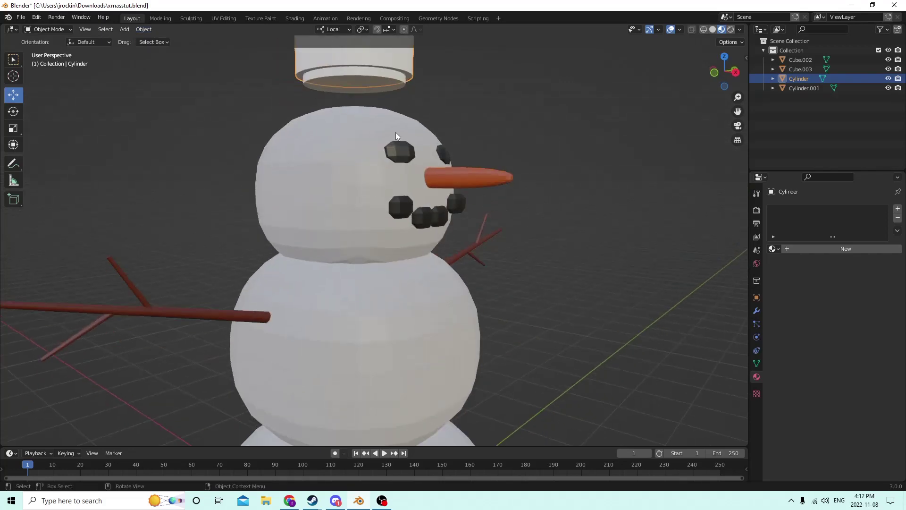
{"action": "left_click", "coordinate": [350, 84]}
{"action": "middle_click_drag", "start_coordinate": [350, 84], "coordinate": [358, 117]}
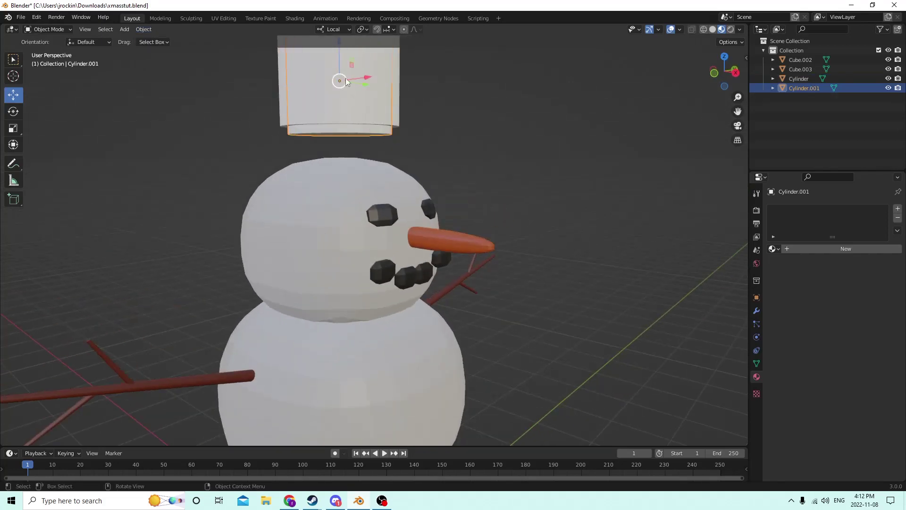
{"action": "scroll", "coordinate": [337, 65], "scroll_direction": "down", "scroll_amount": 3}
{"action": "left_click_drag", "start_coordinate": [350, 101], "coordinate": [350, 117]}
{"action": "middle_click_drag", "start_coordinate": [349, 116], "coordinate": [343, 136]}
{"action": "middle_click_drag", "start_coordinate": [405, 204], "coordinate": [401, 206]}
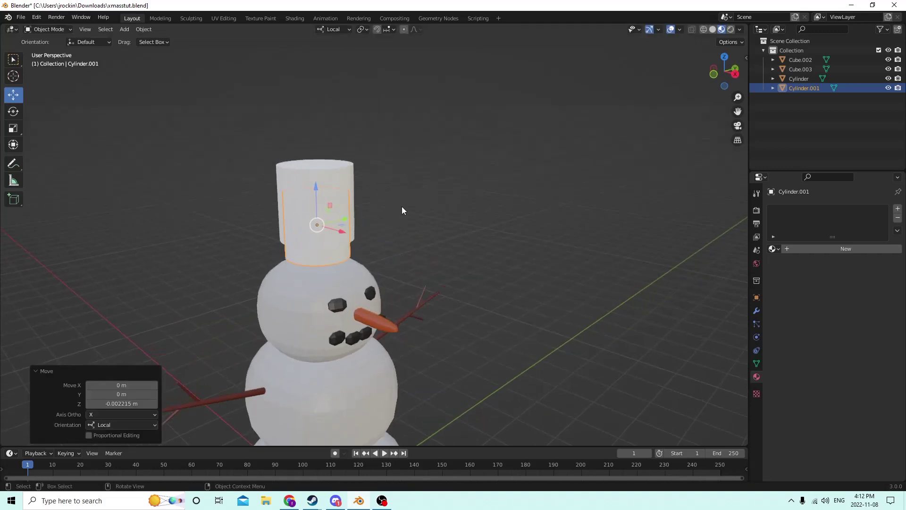
{"action": "key", "text": "shift+d"}
{"action": "right_click", "coordinate": [401, 206]}
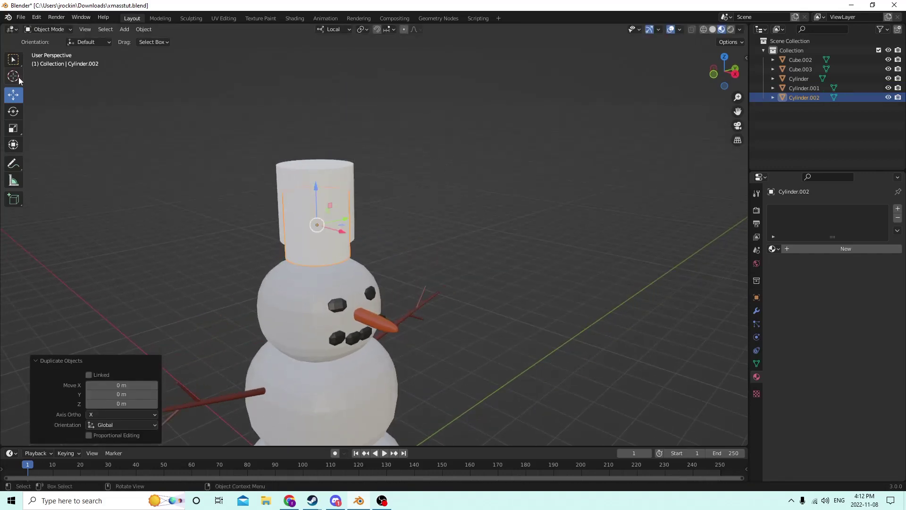
Shape the duplicated cylinder into a thin hat brim: scale local Z to about 0.145, everything by 1.823, then local Z by 0.443
{"action": "left_click", "coordinate": [13, 128]}
{"action": "left_click_drag", "start_coordinate": [313, 191], "coordinate": [316, 221]}
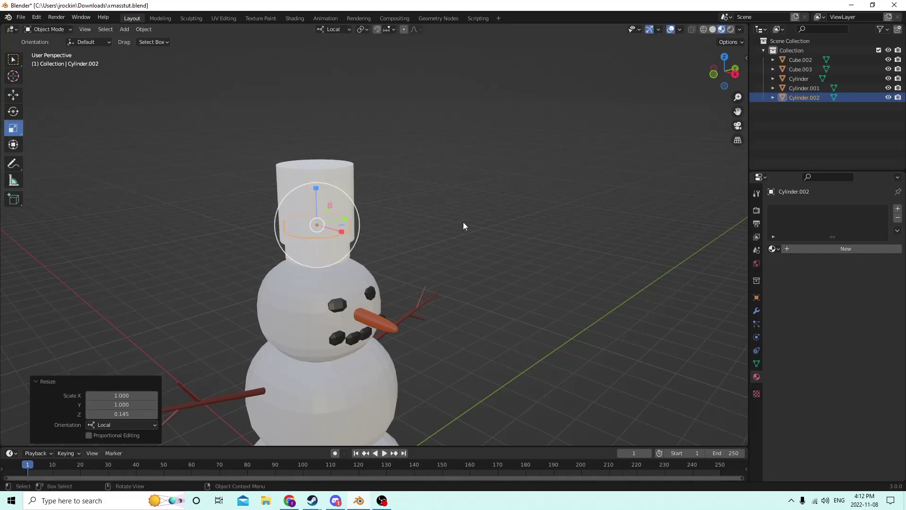
{"action": "key", "text": "s"}
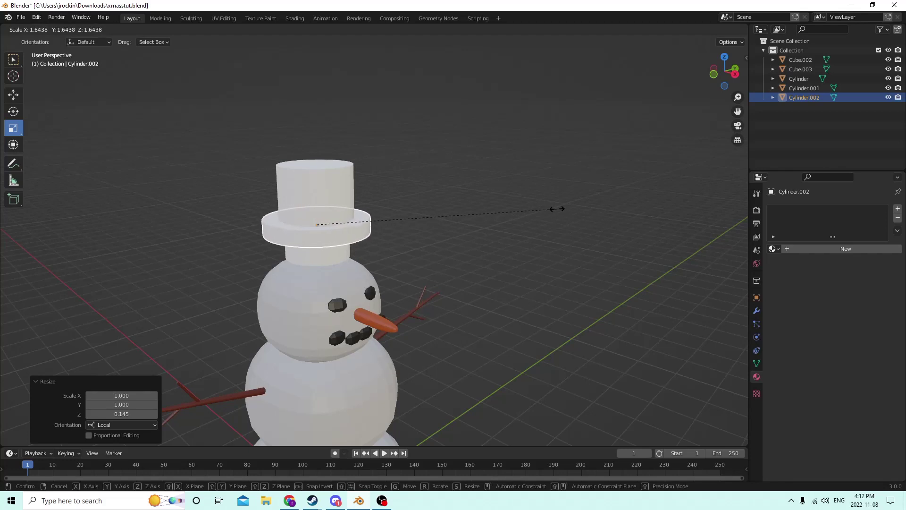
{"action": "left_click", "coordinate": [581, 208]}
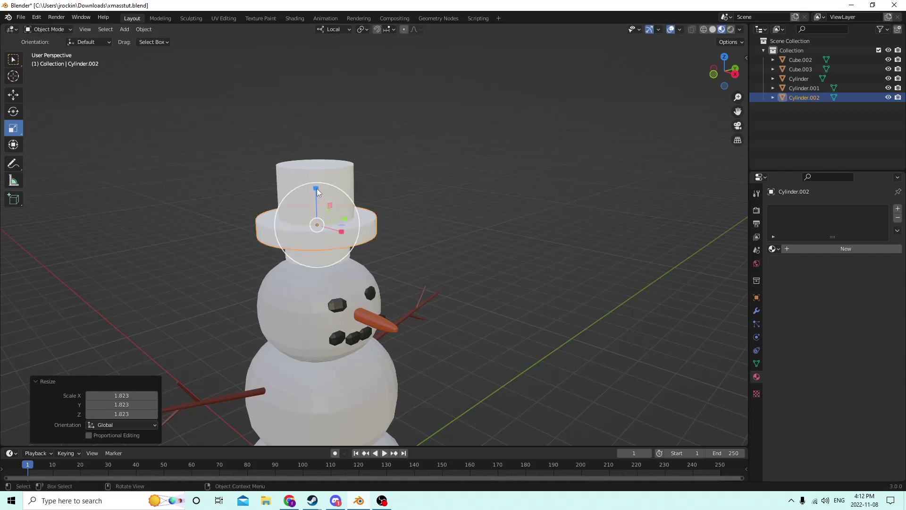
{"action": "left_click_drag", "start_coordinate": [316, 188], "coordinate": [317, 210]}
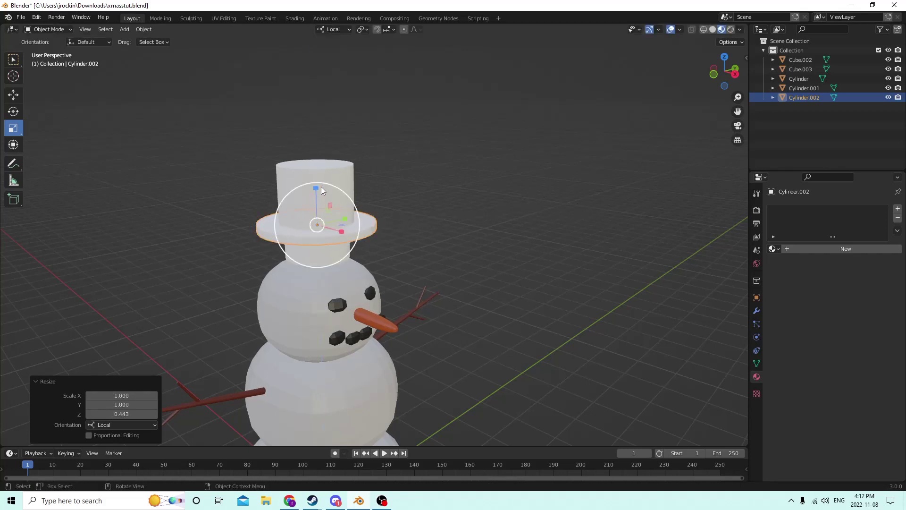
Lower the brim disc about 0.0037 m along its local Z axis toward the bottom of the inner cylinder
{"action": "middle_click_drag", "start_coordinate": [321, 186], "coordinate": [306, 118]}
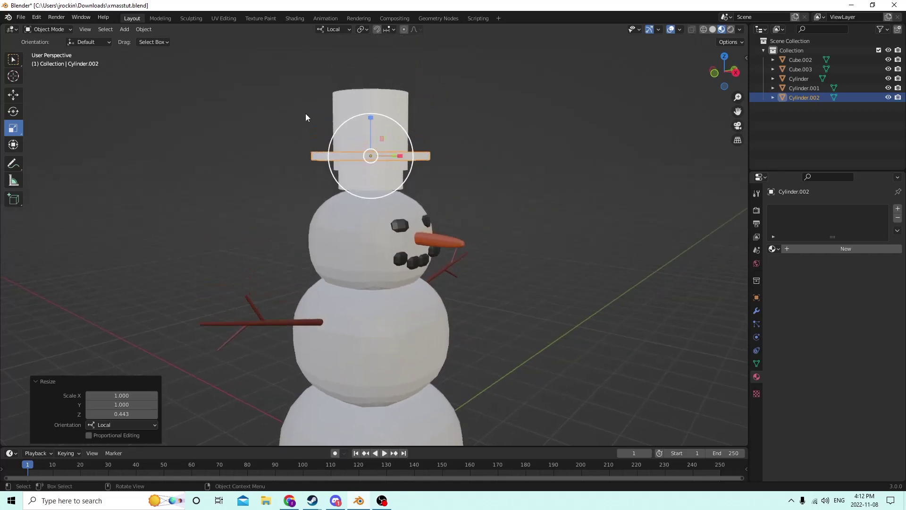
{"action": "left_click", "coordinate": [13, 95]}
{"action": "left_click_drag", "start_coordinate": [370, 117], "coordinate": [371, 146]}
{"action": "scroll", "coordinate": [362, 166], "scroll_direction": "up", "scroll_amount": 3}
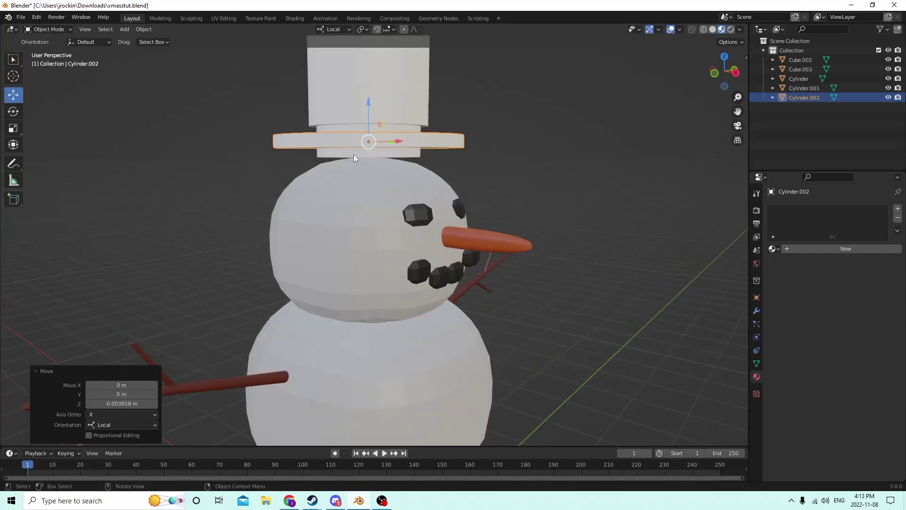
Cut the inner cylinder out of the brim disc with Bool Tool's Auto Boolean Difference
{"action": "left_click", "coordinate": [352, 150]}
{"action": "left_click", "coordinate": [354, 142], "text": "shift"}
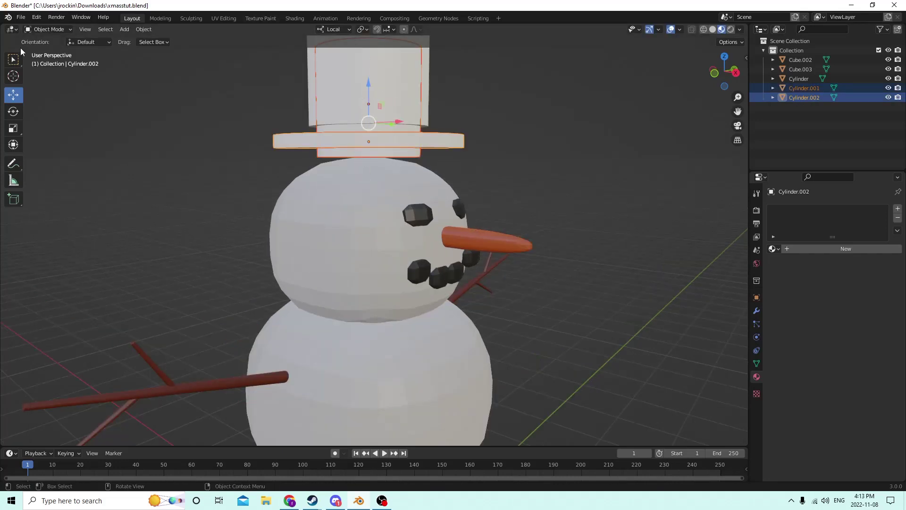
{"action": "left_click", "coordinate": [146, 31]}
{"action": "mouse_move", "coordinate": [174, 344]}
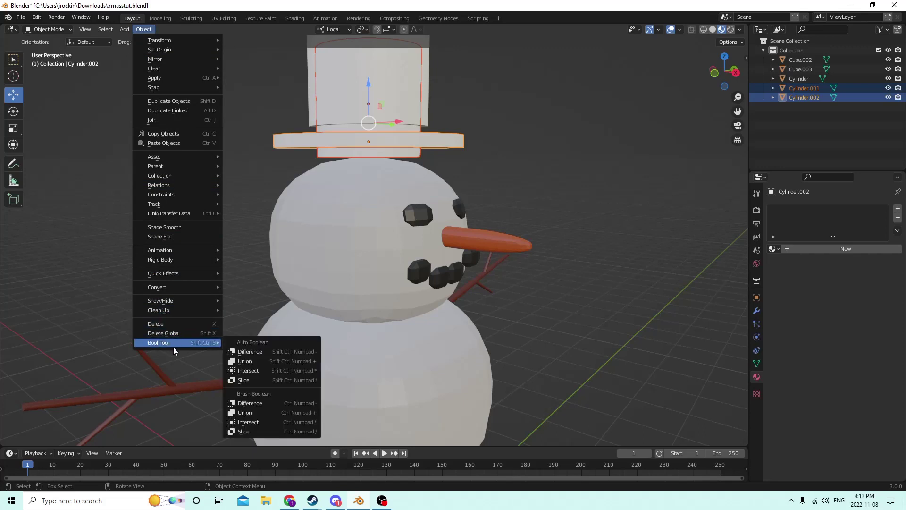
{"action": "left_click", "coordinate": [265, 352]}
{"action": "middle_click_drag", "start_coordinate": [477, 213], "coordinate": [449, 223]}
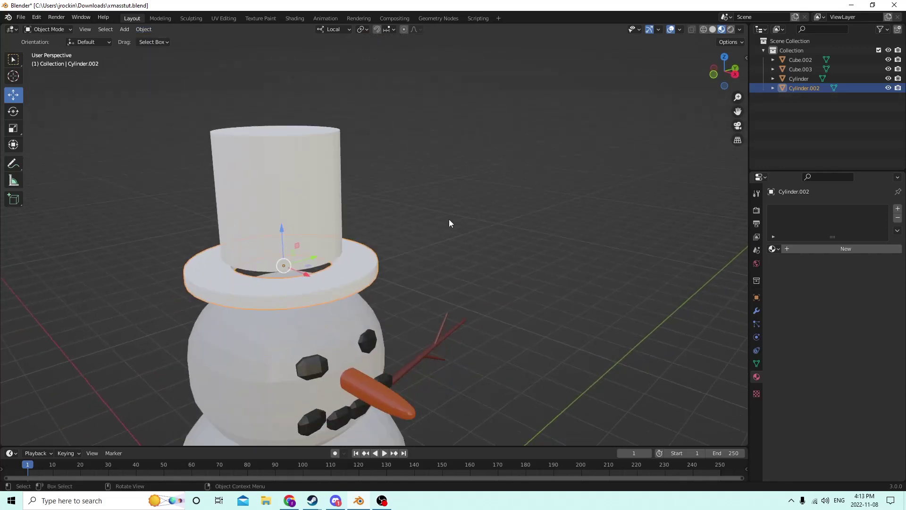
Raise the brim ring about 0.0008 m along its local Z axis to meet the hat's crown
{"action": "left_click", "coordinate": [312, 281]}
{"action": "middle_click_drag", "start_coordinate": [312, 282], "coordinate": [314, 271]}
{"action": "left_click", "coordinate": [350, 194]}
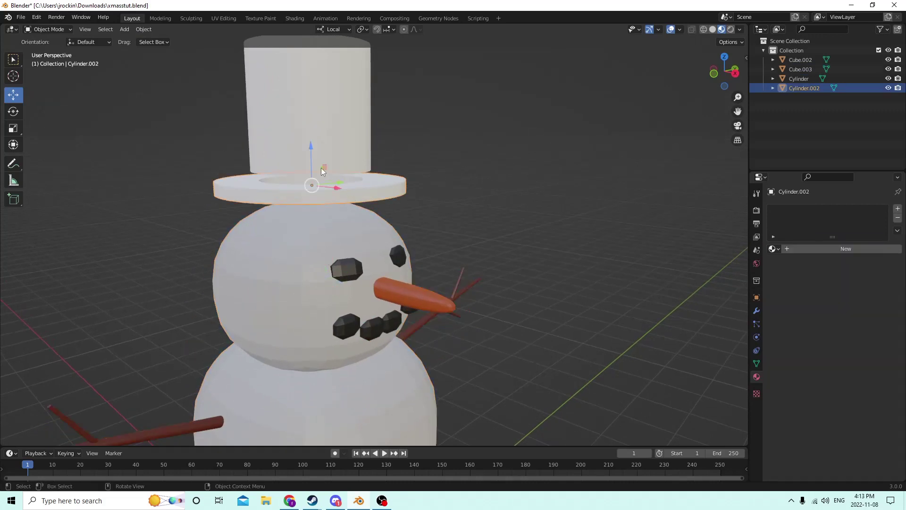
{"action": "left_click_drag", "start_coordinate": [310, 148], "coordinate": [306, 134]}
{"action": "mouse_move", "coordinate": [306, 134]}
{"action": "middle_mouse_down"}
{"action": "mouse_move", "coordinate": [304, 120]}
{"action": "mouse_move", "coordinate": [308, 133]}
{"action": "middle_mouse_up"}
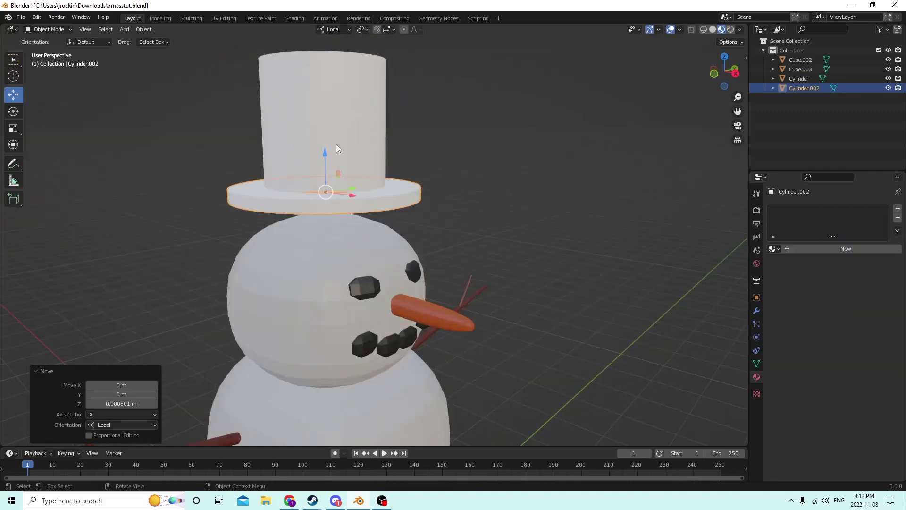
Thin the brim to about 0.528 of its height along local Z and move it up against the crown's lower edge
{"action": "left_click", "coordinate": [13, 128]}
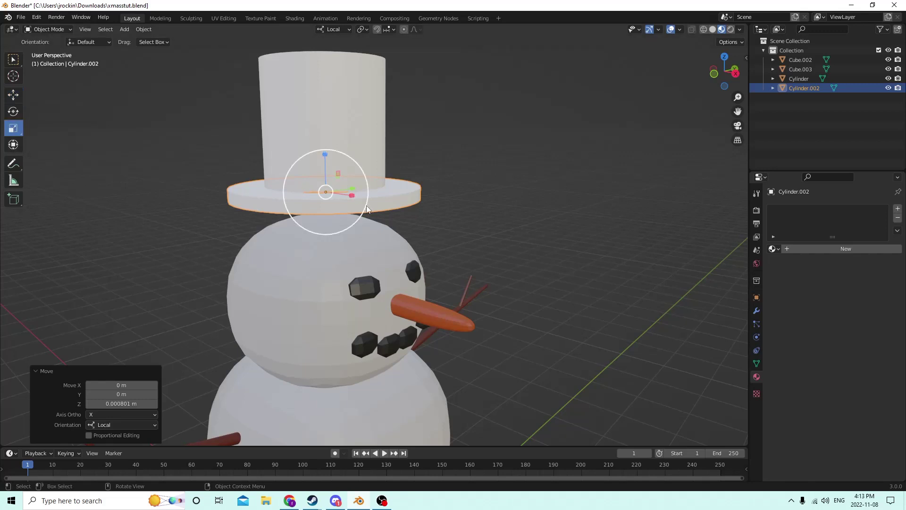
{"action": "left_click_drag", "start_coordinate": [326, 151], "coordinate": [331, 175]}
{"action": "left_click", "coordinate": [13, 94]}
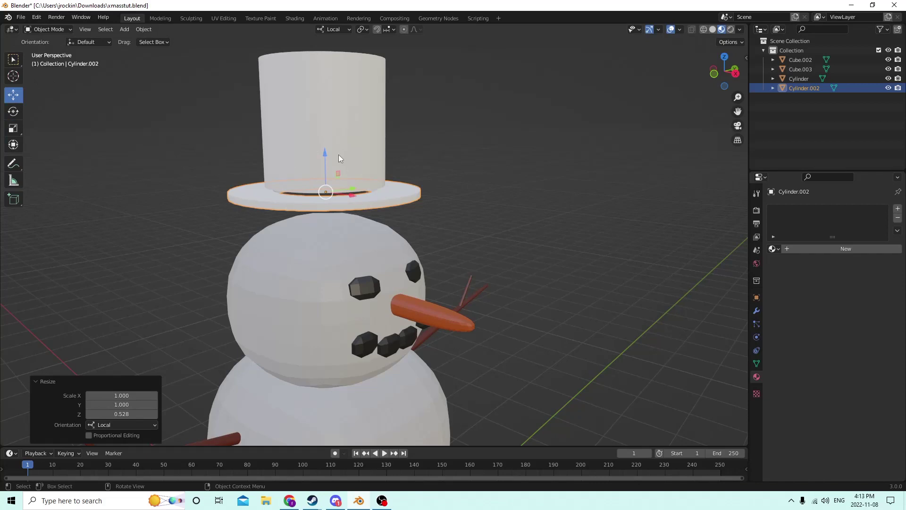
{"action": "left_click", "coordinate": [324, 157]}
{"action": "middle_click_drag", "start_coordinate": [325, 157], "coordinate": [264, 184]}
{"action": "left_click", "coordinate": [350, 158]}
{"action": "scroll", "coordinate": [350, 163], "scroll_direction": "up", "scroll_amount": 2}
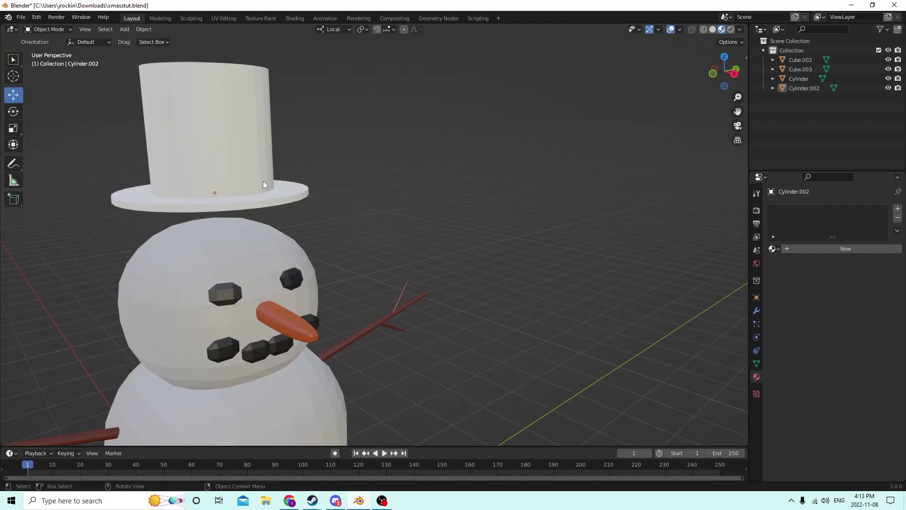
Join the brim and the crown cylinder into one hat object
{"action": "left_click", "coordinate": [279, 198]}
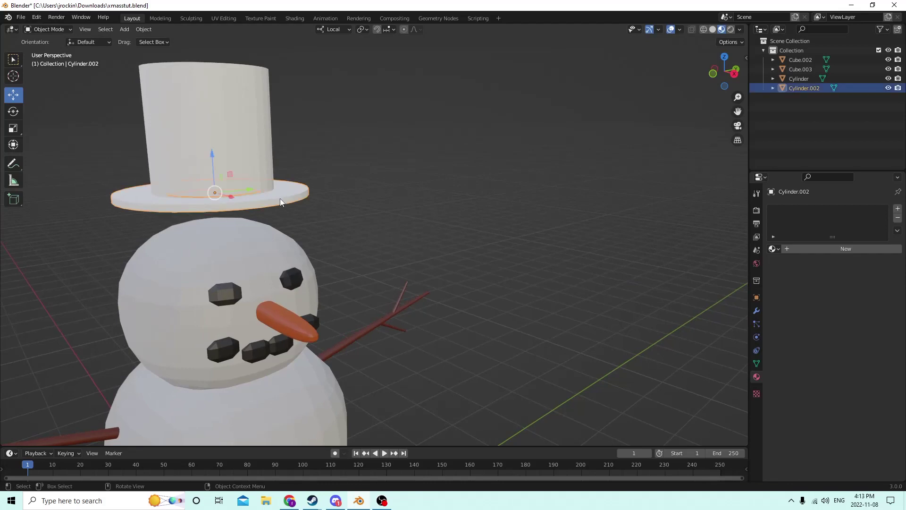
{"action": "left_click", "coordinate": [233, 137], "text": "shift"}
{"action": "key", "text": "ctrl+j"}
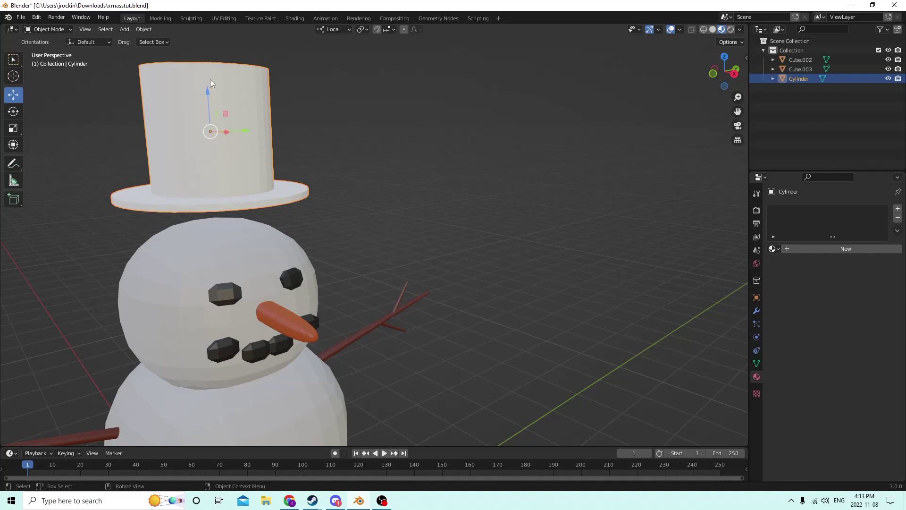
Lower the joined hat about 0.0038 m along its local Z axis onto the snowman's head
{"action": "left_click_drag", "start_coordinate": [211, 83], "coordinate": [213, 132]}
{"action": "mouse_move", "coordinate": [213, 132]}
{"action": "middle_mouse_down"}
{"action": "mouse_move", "coordinate": [215, 115]}
{"action": "mouse_move", "coordinate": [219, 127]}
{"action": "middle_mouse_up"}
{"action": "scroll", "coordinate": [217, 128], "scroll_direction": "down", "scroll_amount": 3}
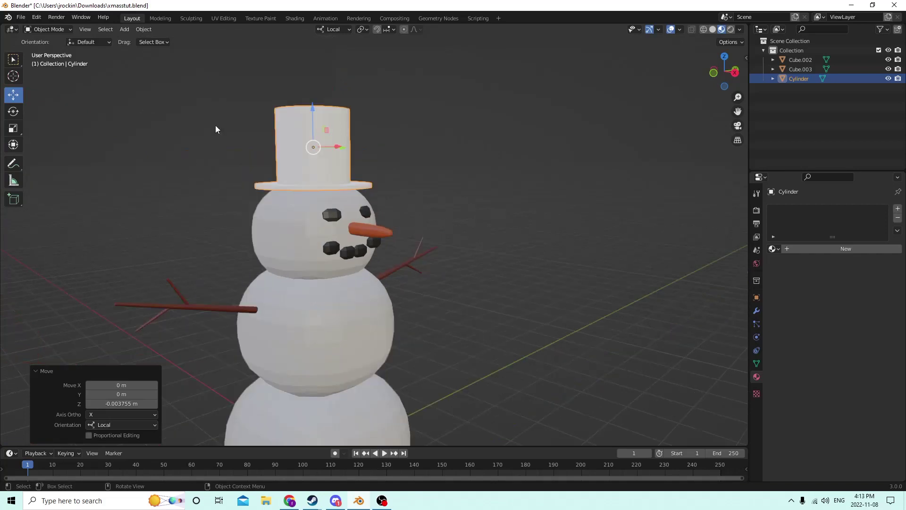
{"action": "scroll", "coordinate": [315, 205], "scroll_direction": "down", "scroll_amount": 4}
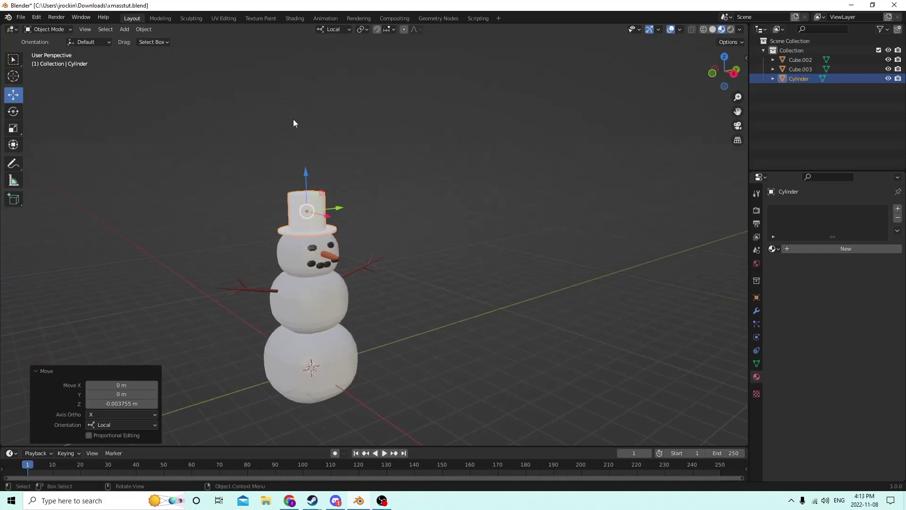
Duplicate the hat and move the copy about -0.122 m along its local Y axis, away from the snowman
{"action": "key", "text": "shift+d"}
{"action": "key", "text": "Escape"}
{"action": "scroll", "coordinate": [346, 91], "scroll_direction": "down", "scroll_amount": 5}
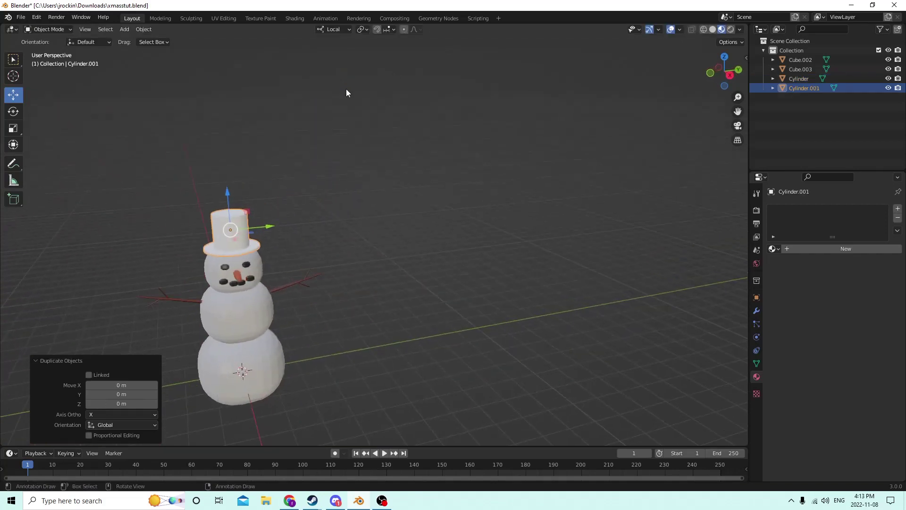
{"action": "left_click_drag", "start_coordinate": [338, 231], "coordinate": [166, 240]}
{"action": "middle_click_drag", "start_coordinate": [267, 205], "coordinate": [313, 167]}
{"action": "scroll", "coordinate": [313, 165], "scroll_direction": "up", "scroll_amount": 4}
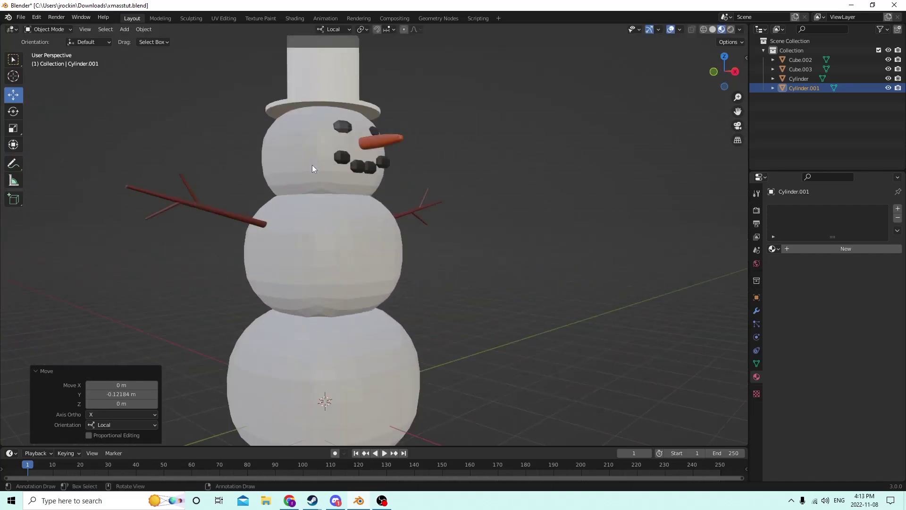
Join the hat on the snowman's head to the snowman body object
{"action": "left_click", "coordinate": [260, 105]}
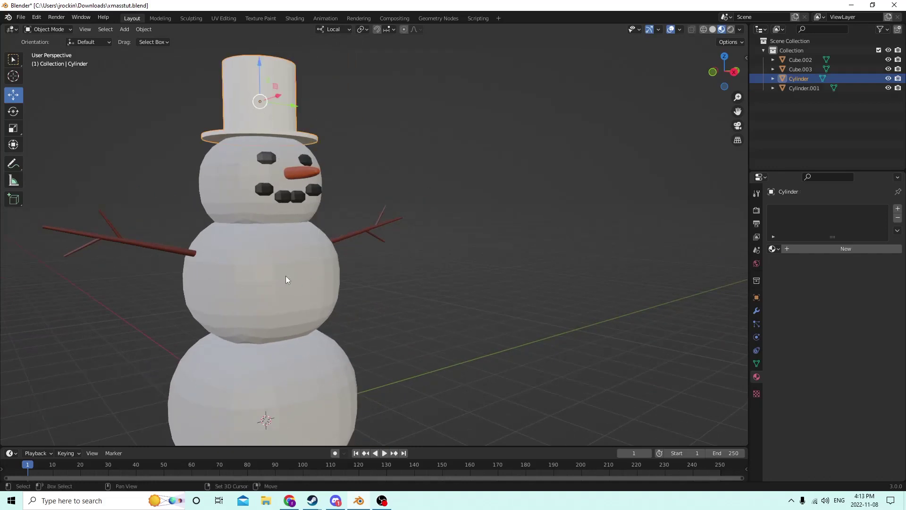
{"action": "left_click", "coordinate": [284, 248], "text": "shift"}
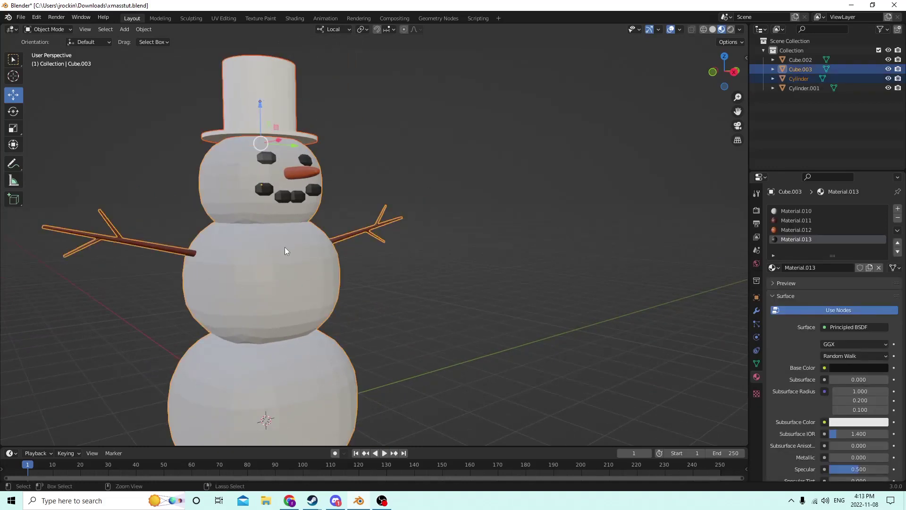
{"action": "key", "text": "ctrl+j"}
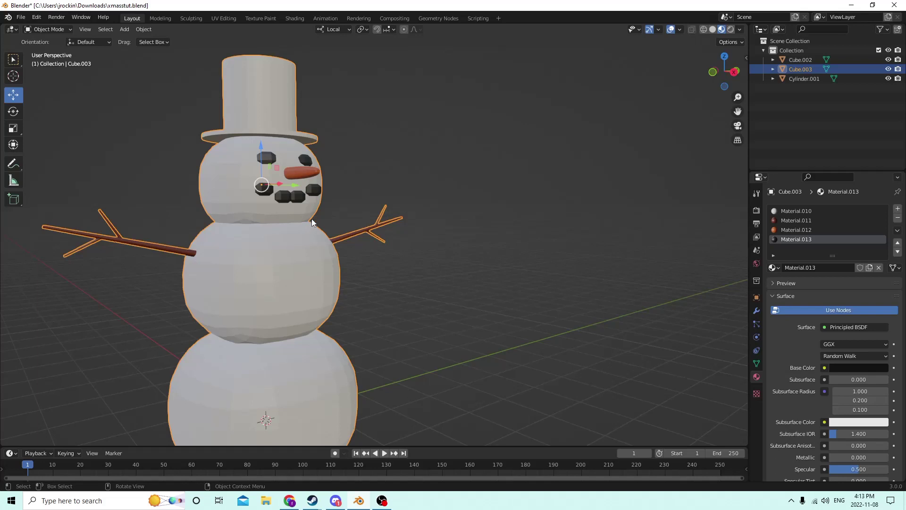
{"action": "middle_click_drag", "start_coordinate": [571, 161], "coordinate": [565, 162]}
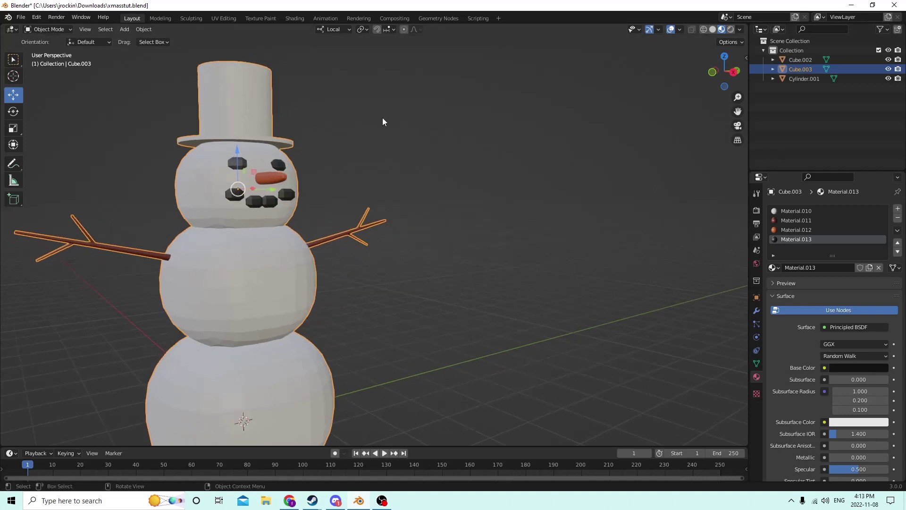
Assign the black Material.013 to all of the hat's linked faces in Edit Mode and return to Object Mode
{"action": "key", "text": "Tab"}
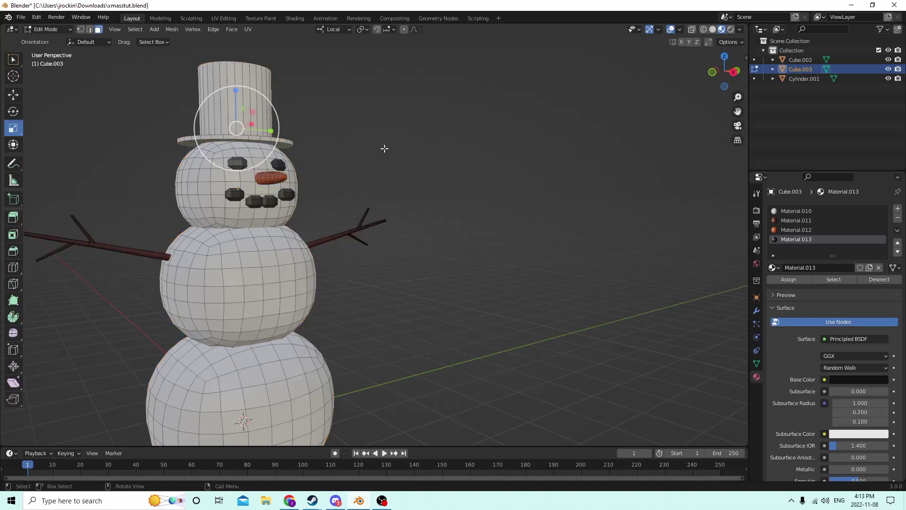
{"action": "left_click", "coordinate": [279, 117]}
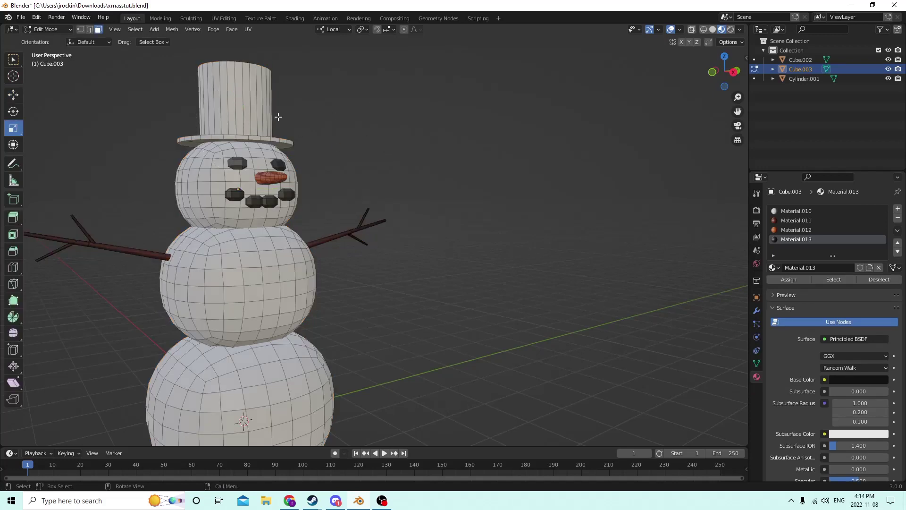
{"action": "key", "text": "l"}
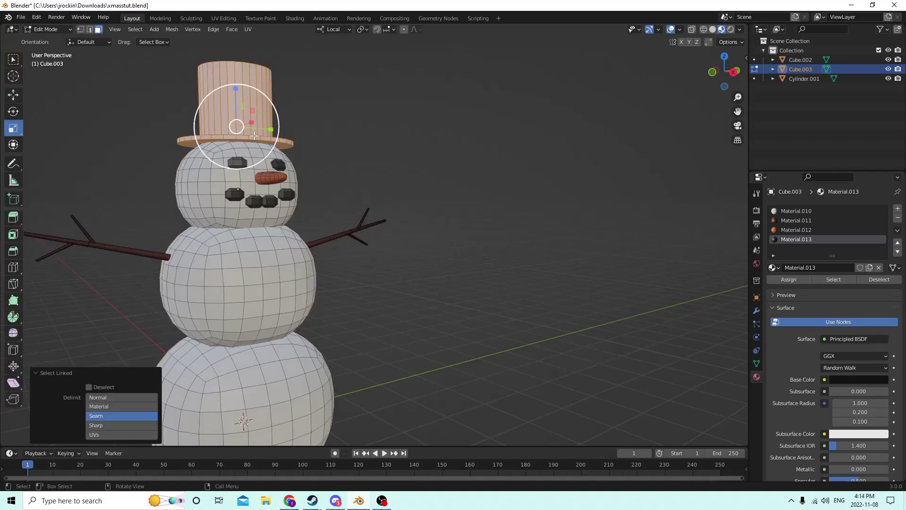
{"action": "left_click", "coordinate": [798, 279]}
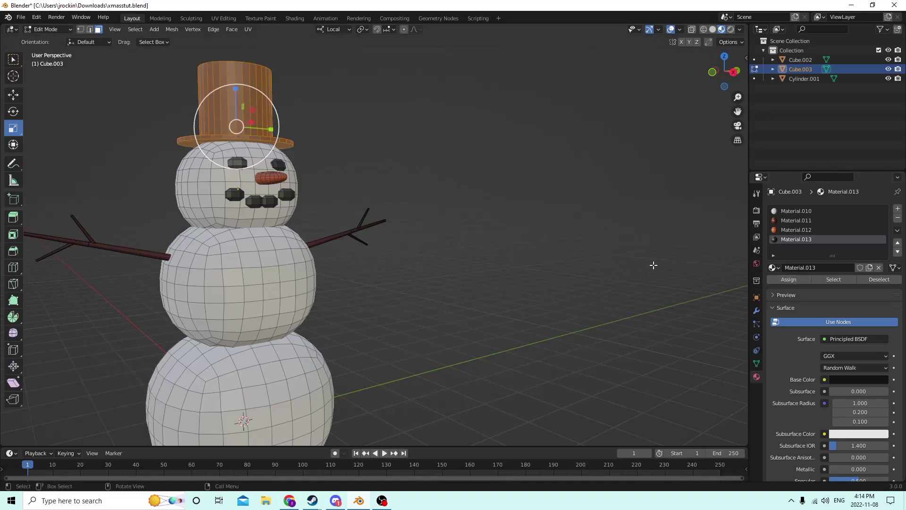
{"action": "key", "text": "Tab"}
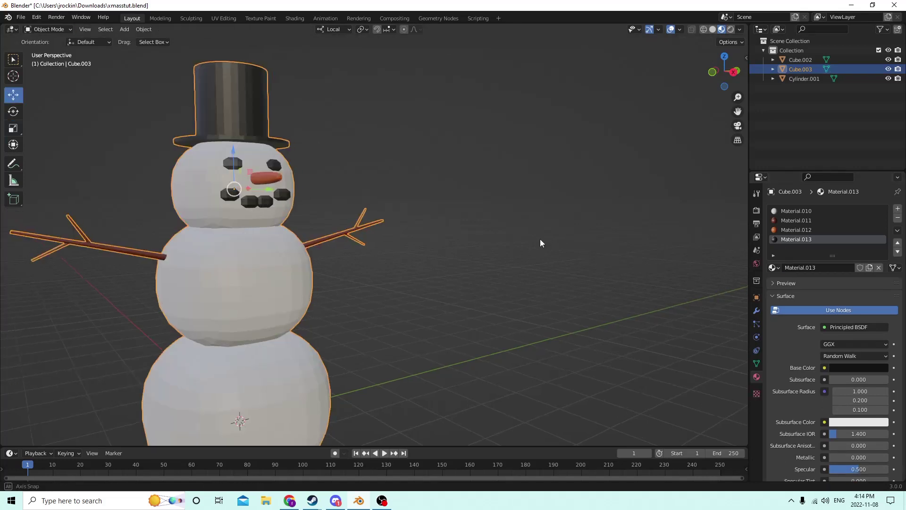
Examine the snowman with its black hat from the front and side, both close up and at full height
{"action": "middle_click_drag", "start_coordinate": [540, 239], "coordinate": [359, 170]}
{"action": "left_click", "coordinate": [489, 226]}
{"action": "scroll", "coordinate": [503, 211], "scroll_direction": "down", "scroll_amount": 5}
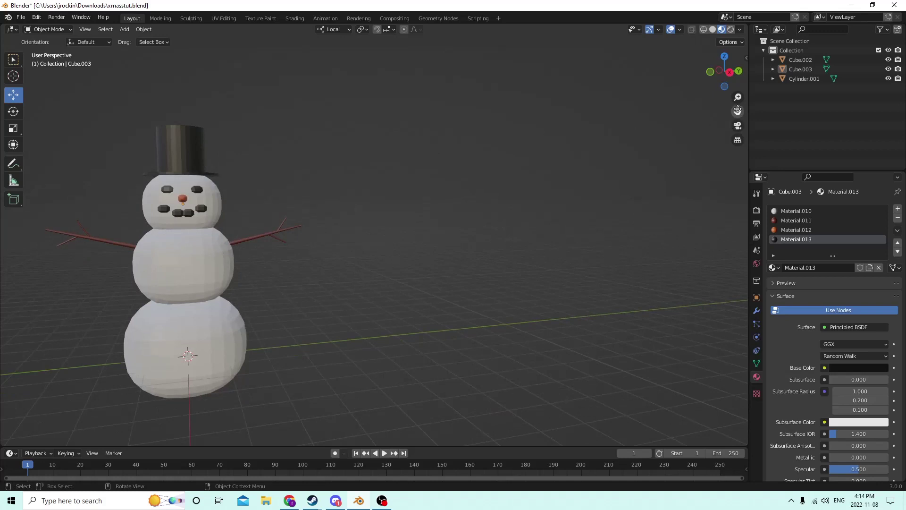
{"action": "left_click_drag", "start_coordinate": [738, 111], "coordinate": [905, 105]}
{"action": "scroll", "coordinate": [527, 133], "scroll_direction": "up", "scroll_amount": 4}
{"action": "mouse_move", "coordinate": [527, 133]}
{"action": "middle_mouse_down"}
{"action": "mouse_move", "coordinate": [537, 134]}
{"action": "mouse_move", "coordinate": [523, 133]}
{"action": "middle_mouse_up"}
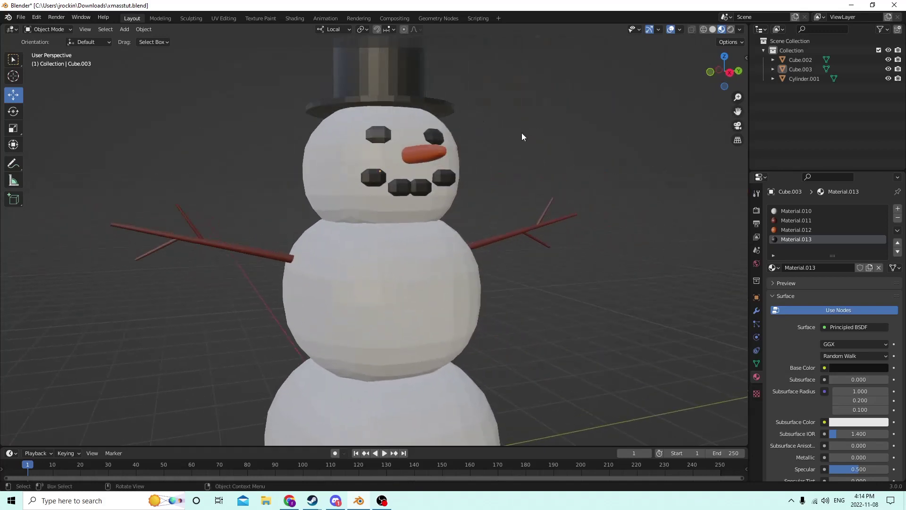
{"action": "scroll", "coordinate": [505, 126], "scroll_direction": "down", "scroll_amount": 3}
{"action": "scroll", "coordinate": [493, 121], "scroll_direction": "up", "scroll_amount": 1}
{"action": "scroll", "coordinate": [492, 123], "scroll_direction": "up", "scroll_amount": 2}
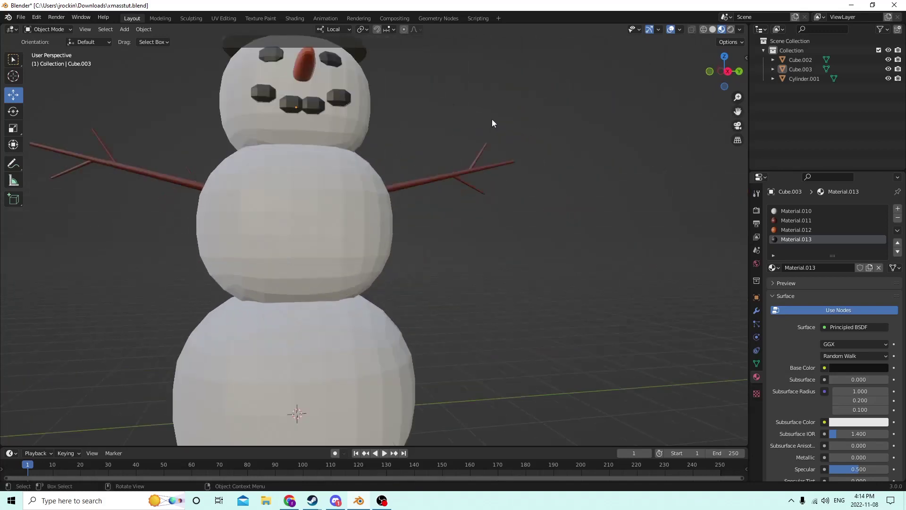
{"action": "middle_click_drag", "start_coordinate": [496, 131], "coordinate": [522, 143]}
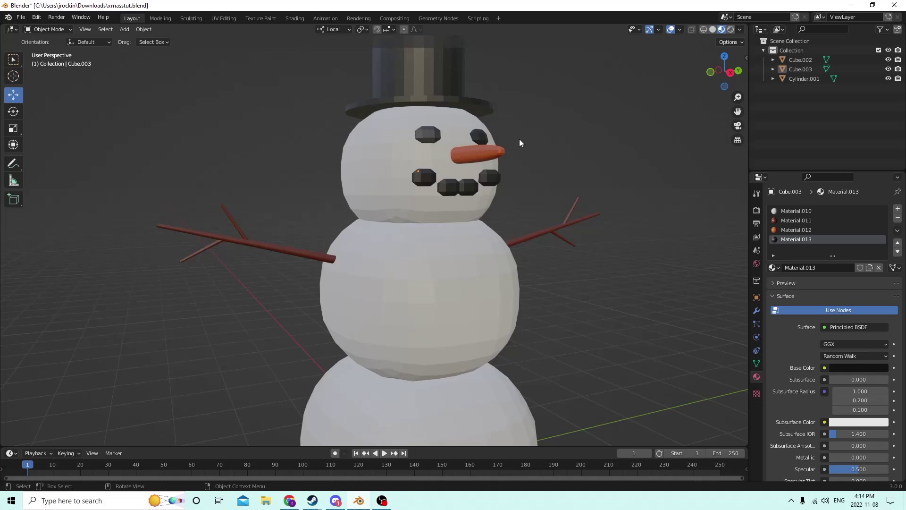
{"action": "middle_click_drag", "start_coordinate": [436, 131], "coordinate": [439, 152]}
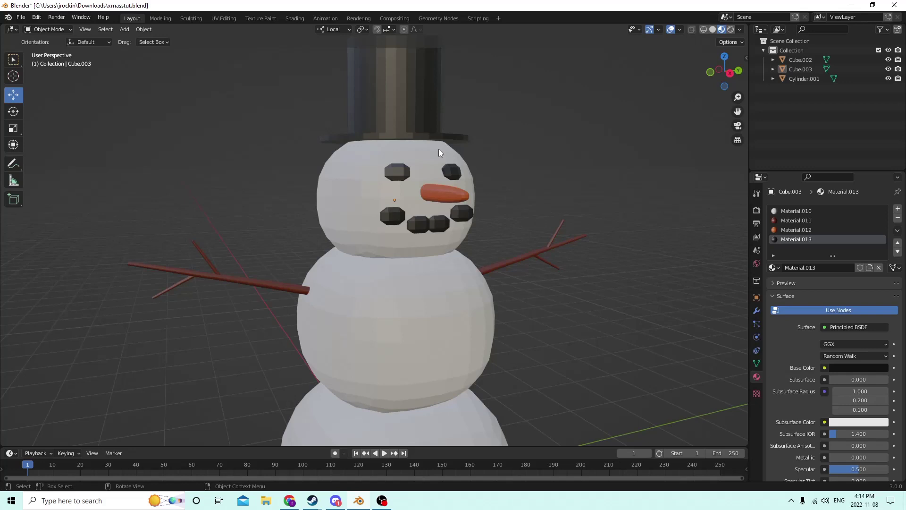
{"action": "key", "text": "shift+a"}
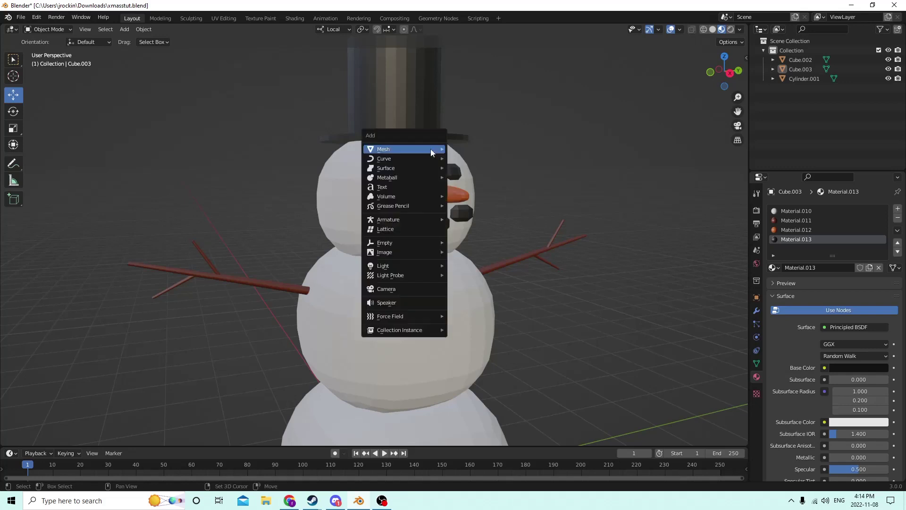
{"action": "mouse_move", "coordinate": [409, 157]}
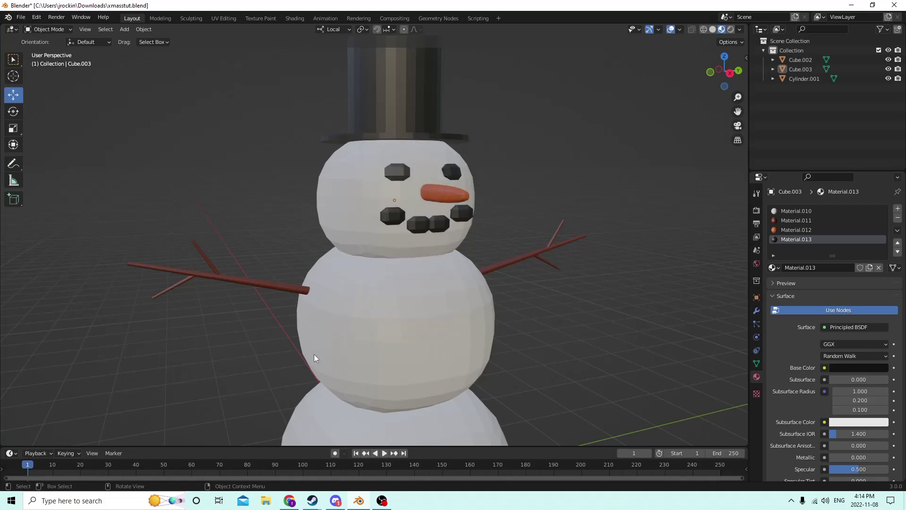
{"action": "scroll", "coordinate": [487, 198], "scroll_direction": "down", "scroll_amount": 3}
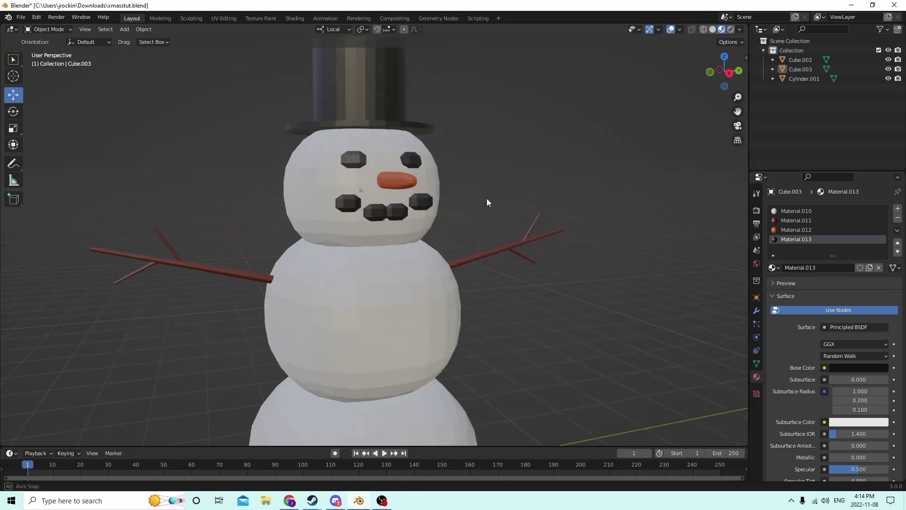
{"action": "middle_click_drag", "start_coordinate": [486, 198], "coordinate": [522, 200]}
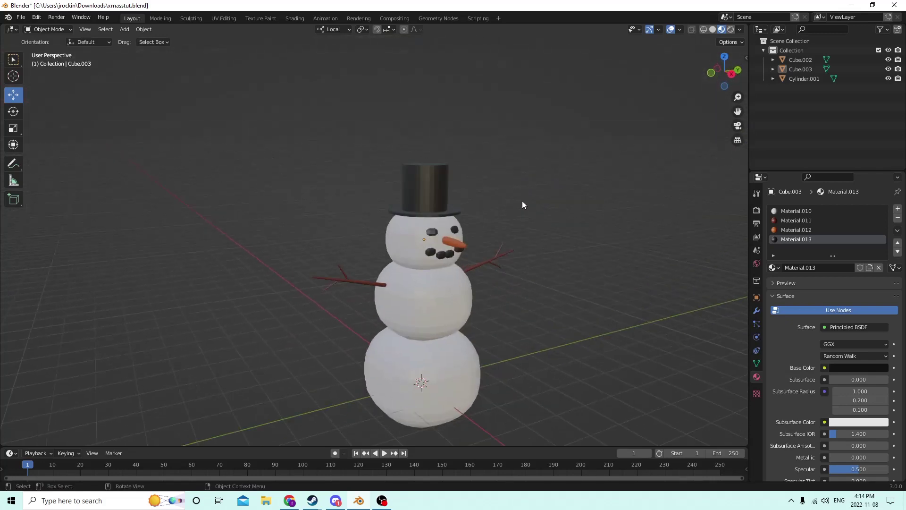
{"action": "scroll", "coordinate": [517, 193], "scroll_direction": "up", "scroll_amount": 5}
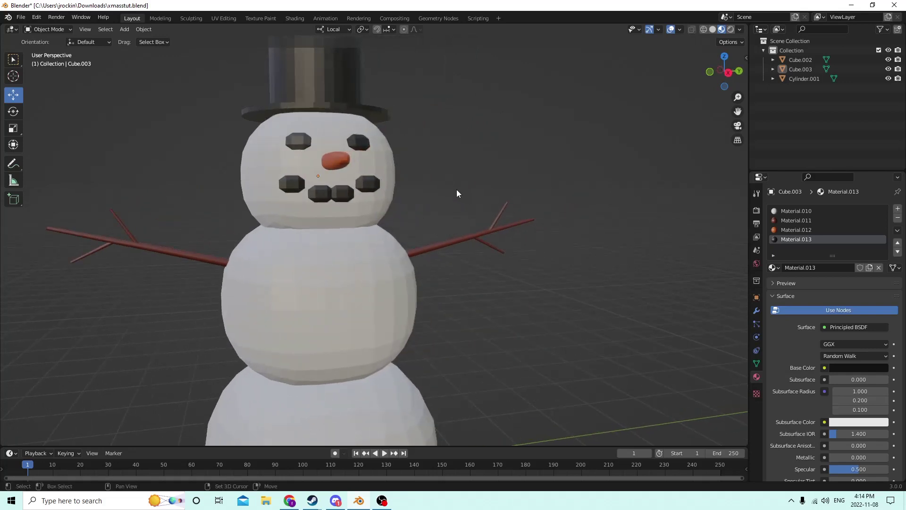
Add a 32-vertex cylinder with 0.01 m radius and raise it about 0.036 m along local Z to the snowman's neck
{"action": "key", "text": "shift+a"}
{"action": "mouse_move", "coordinate": [457, 191]}
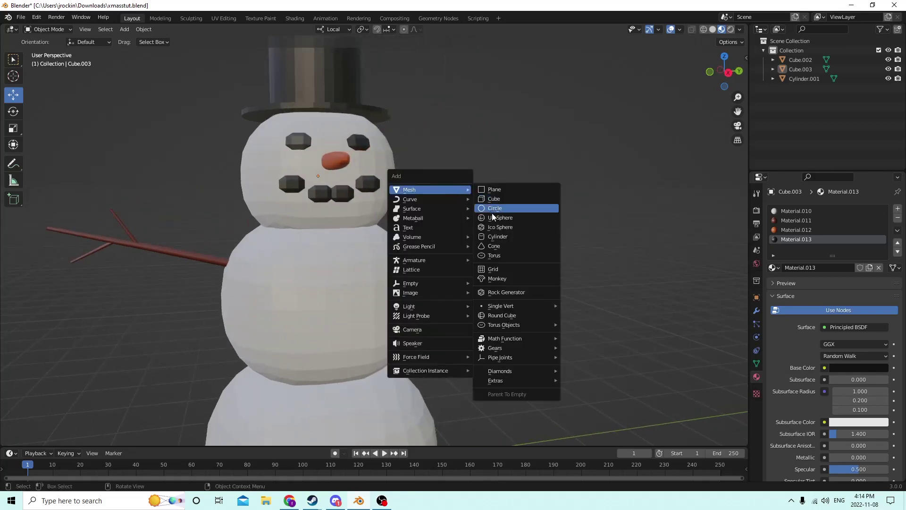
{"action": "left_click", "coordinate": [491, 238]}
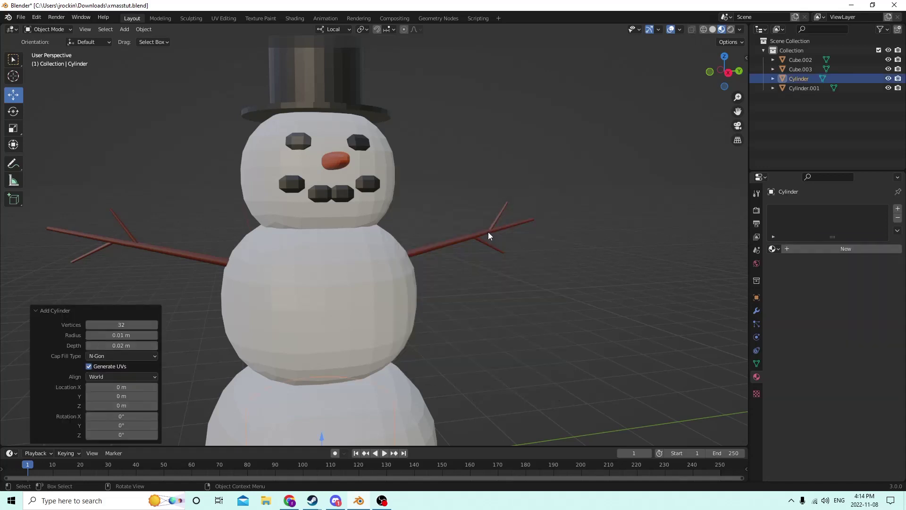
{"action": "scroll", "coordinate": [486, 234], "scroll_direction": "down", "scroll_amount": 4}
{"action": "left_click_drag", "start_coordinate": [344, 321], "coordinate": [332, 187]}
{"action": "left_click", "coordinate": [332, 188]}
{"action": "scroll", "coordinate": [338, 194], "scroll_direction": "up", "scroll_amount": 4}
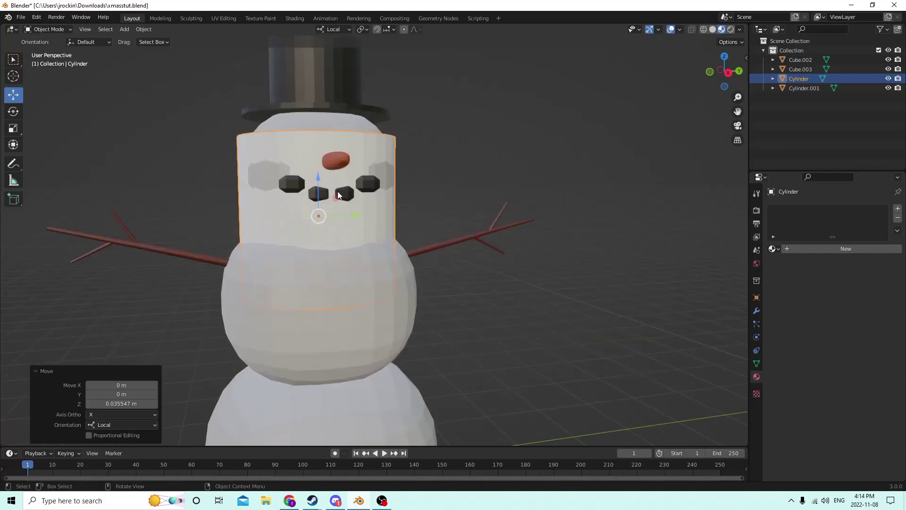
Flatten the cylinder to about 0.155 along its local Z axis, forming a scarf band around the neck
{"action": "left_click", "coordinate": [13, 128]}
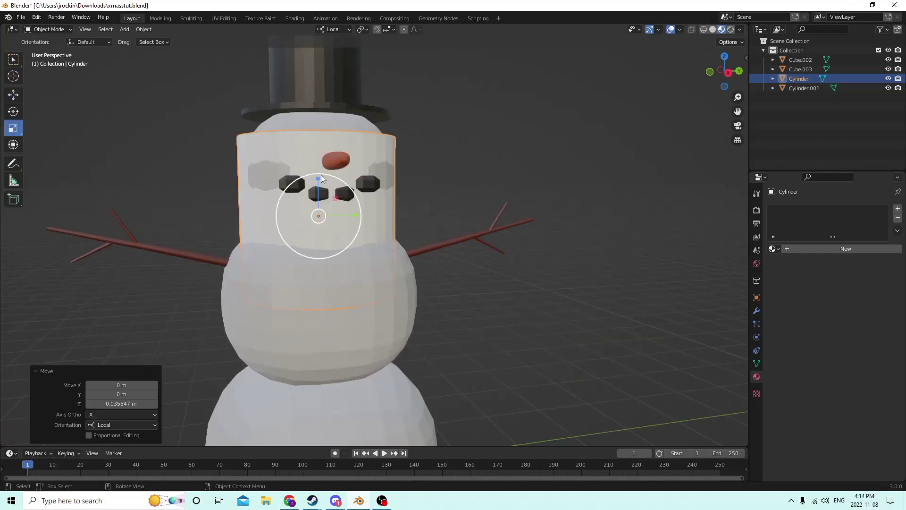
{"action": "left_click_drag", "start_coordinate": [318, 174], "coordinate": [320, 210]}
{"action": "right_click", "coordinate": [320, 190]}
{"action": "middle_click_drag", "start_coordinate": [321, 211], "coordinate": [294, 205]}
{"action": "scroll", "coordinate": [313, 196], "scroll_direction": "up", "scroll_amount": 3}
{"action": "scroll", "coordinate": [282, 203], "scroll_direction": "down", "scroll_amount": 3}
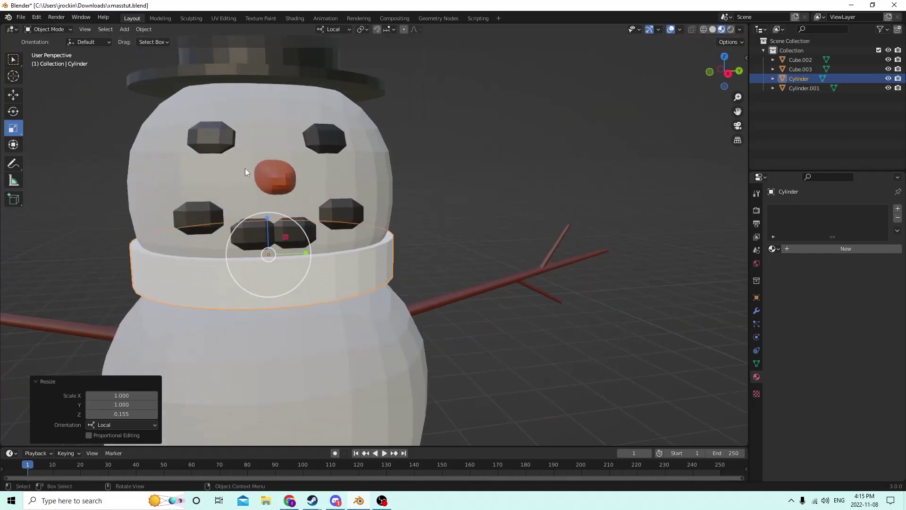
Shift the scarf band about -0.0007 m along its local Z axis so it sits between head and middle ball
{"action": "left_click", "coordinate": [13, 95]}
{"action": "left_click_drag", "start_coordinate": [268, 229], "coordinate": [269, 225]}
{"action": "scroll", "coordinate": [321, 211], "scroll_direction": "down", "scroll_amount": 2}
{"action": "middle_click_drag", "start_coordinate": [321, 212], "coordinate": [349, 202]}
{"action": "scroll", "coordinate": [392, 229], "scroll_direction": "up", "scroll_amount": 1}
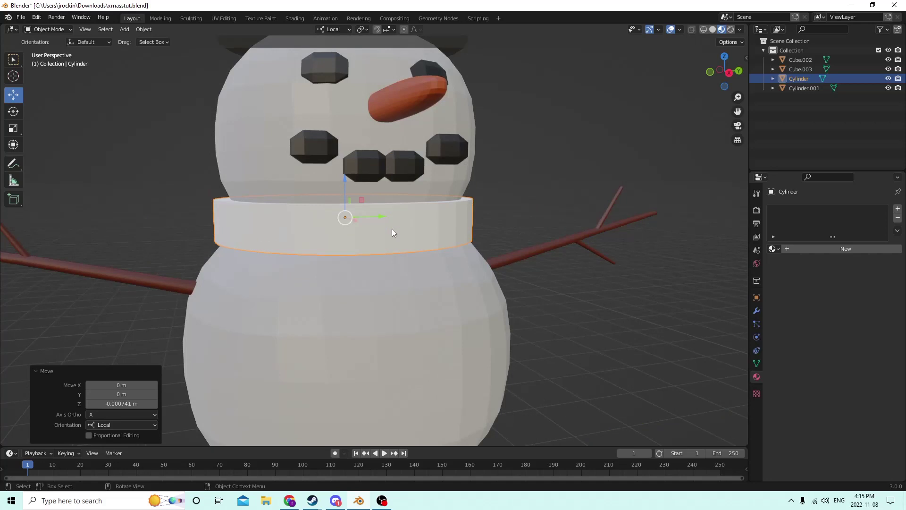
{"action": "middle_click_drag", "start_coordinate": [392, 228], "coordinate": [432, 240]}
{"action": "key", "text": "Tab"}
{"action": "key", "text": "Tab"}
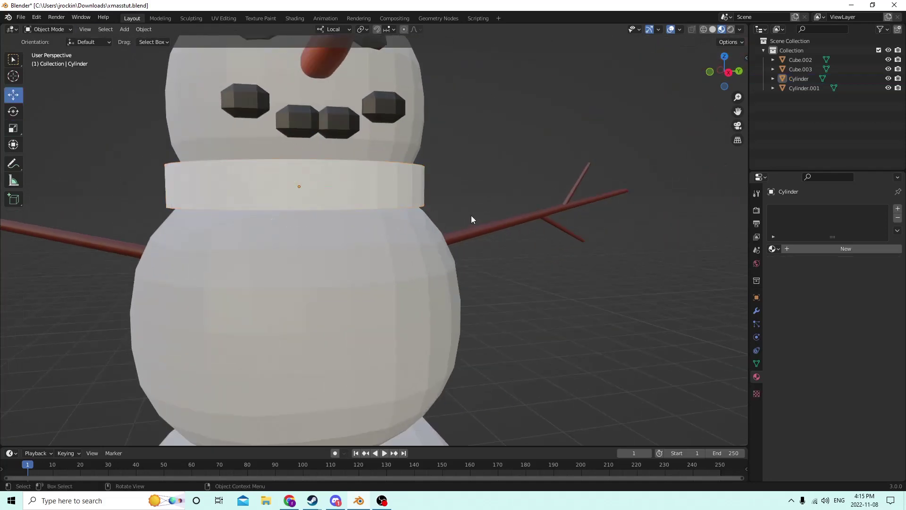
{"action": "key", "text": "KP_Decimal"}
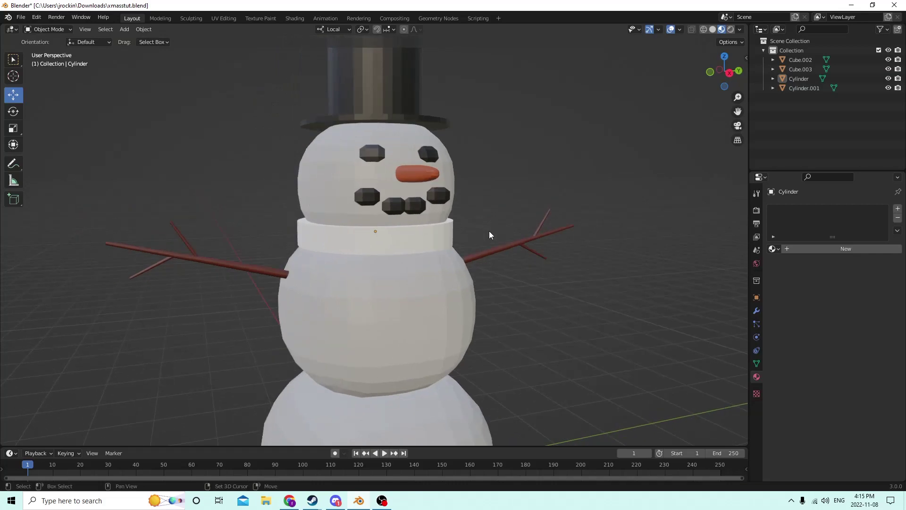
{"action": "key", "text": "shift+a"}
{"action": "mouse_move", "coordinate": [483, 231]}
{"action": "left_click", "coordinate": [521, 233]}
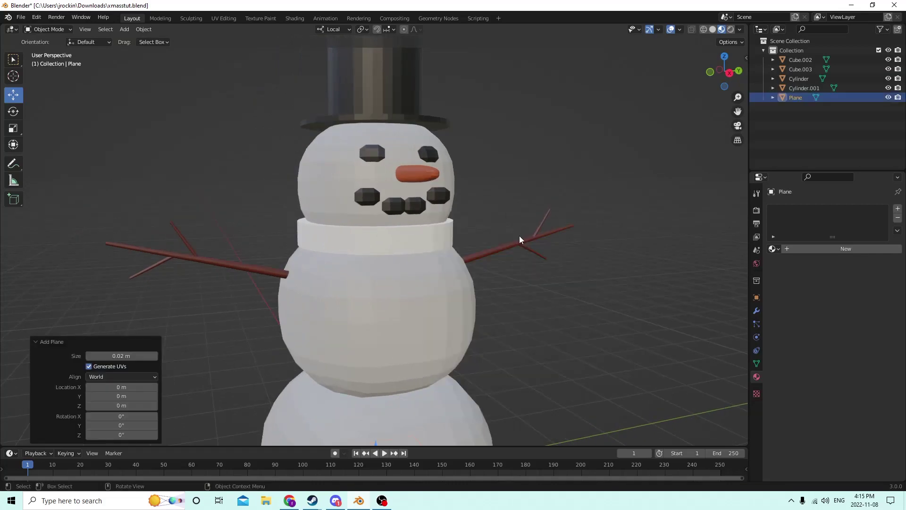
{"action": "scroll", "coordinate": [481, 234], "scroll_direction": "down", "scroll_amount": 4}
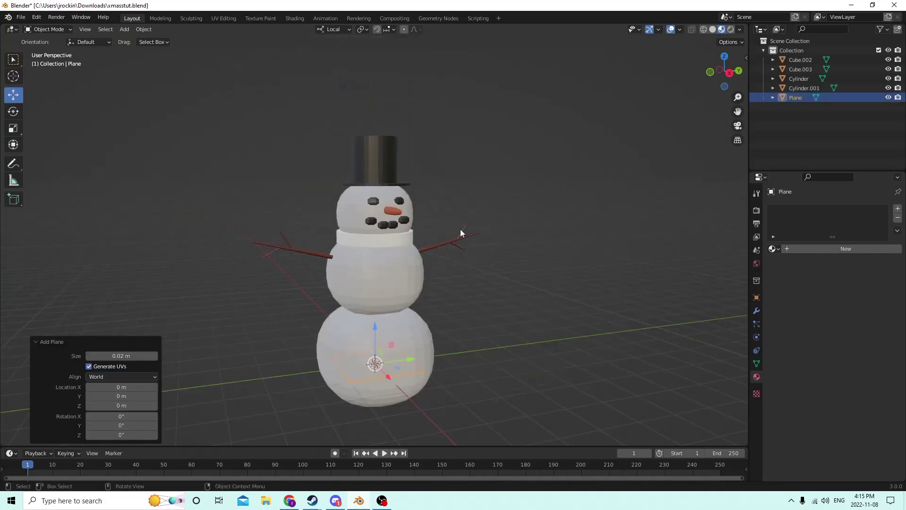
{"action": "left_click", "coordinate": [37, 17]}
{"action": "left_click", "coordinate": [43, 28]}
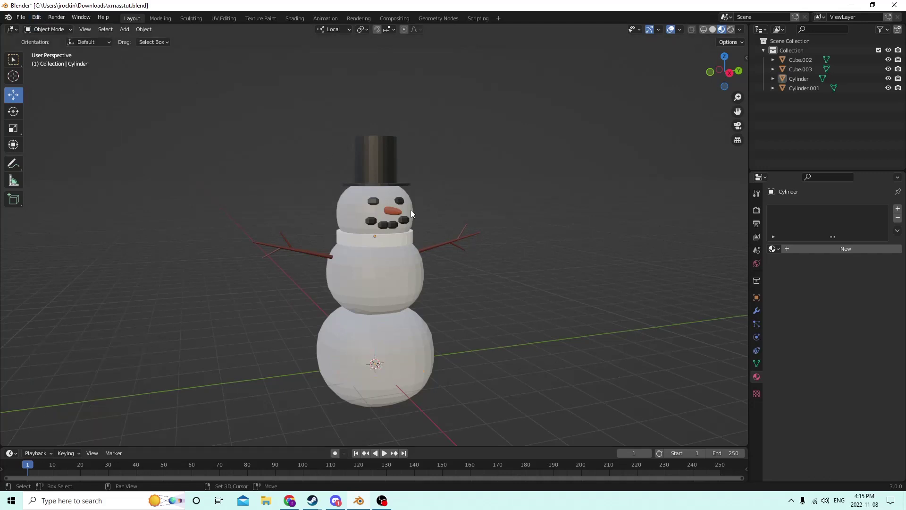
Add a 0.02 m cube, raise it to the middle ball's height and move it out in front of the snowman
{"action": "key", "text": "shift+a"}
{"action": "mouse_move", "coordinate": [410, 211]}
{"action": "left_click", "coordinate": [447, 219]}
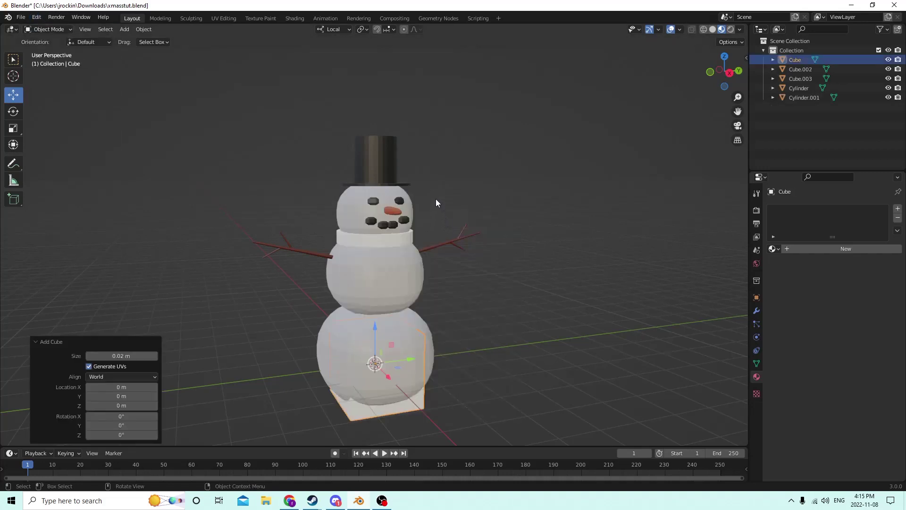
{"action": "left_click_drag", "start_coordinate": [373, 332], "coordinate": [373, 240]}
{"action": "middle_click_drag", "start_coordinate": [373, 240], "coordinate": [416, 250]}
{"action": "left_click_drag", "start_coordinate": [580, 309], "coordinate": [618, 317]}
{"action": "left_click", "coordinate": [618, 317]}
Scale the cube uniformly to about 0.33
{"action": "middle_click_drag", "start_coordinate": [619, 318], "coordinate": [529, 266]}
{"action": "key", "text": "s"}
{"action": "left_click", "coordinate": [445, 251]}
{"action": "middle_click_drag", "start_coordinate": [445, 251], "coordinate": [408, 257]}
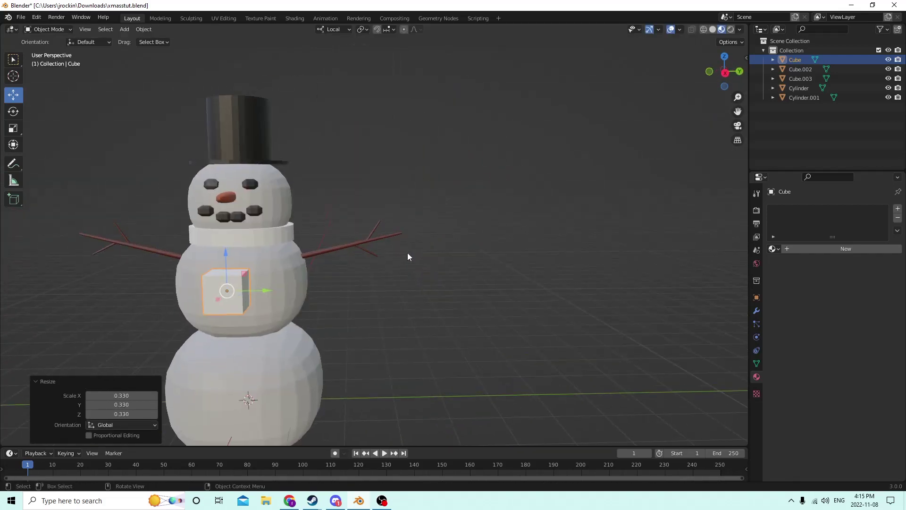
Thin the cube to about 0.229 along its local X axis, making a flat panel
{"action": "left_click", "coordinate": [12, 130]}
{"action": "middle_click_drag", "start_coordinate": [284, 227], "coordinate": [166, 225]}
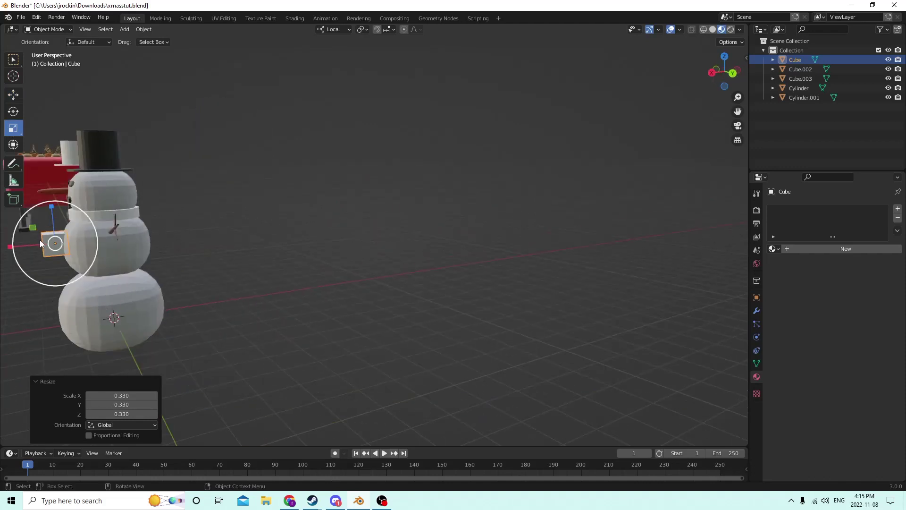
{"action": "left_click_drag", "start_coordinate": [8, 249], "coordinate": [33, 247]}
{"action": "middle_click_drag", "start_coordinate": [33, 248], "coordinate": [426, 231]}
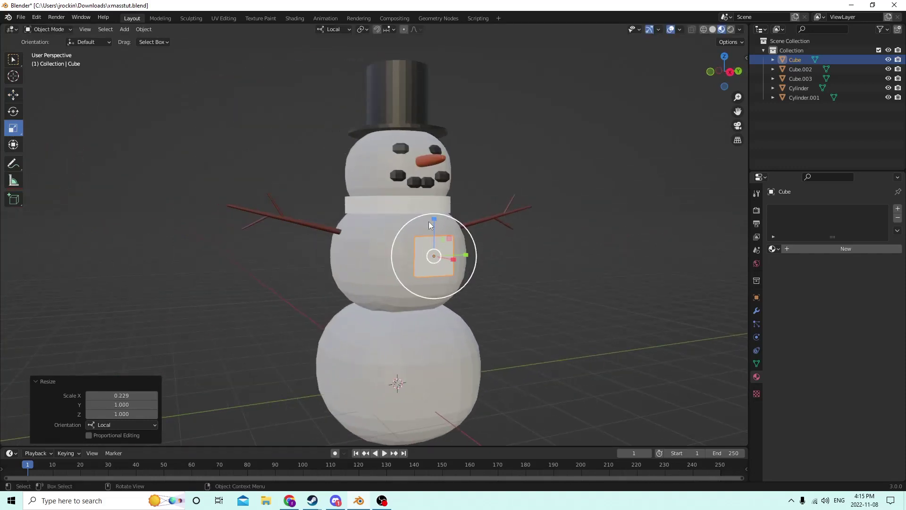
Stretch the panel taller along local Z and narrow it to about 0.671 along local Y, shaping a hanging scarf strip
{"action": "left_click_drag", "start_coordinate": [433, 216], "coordinate": [432, 176]}
{"action": "middle_click_drag", "start_coordinate": [432, 176], "coordinate": [417, 185]}
{"action": "left_click_drag", "start_coordinate": [356, 324], "coordinate": [344, 326]}
{"action": "right_click", "coordinate": [345, 323]}
{"action": "middle_click_drag", "start_coordinate": [355, 329], "coordinate": [387, 332]}
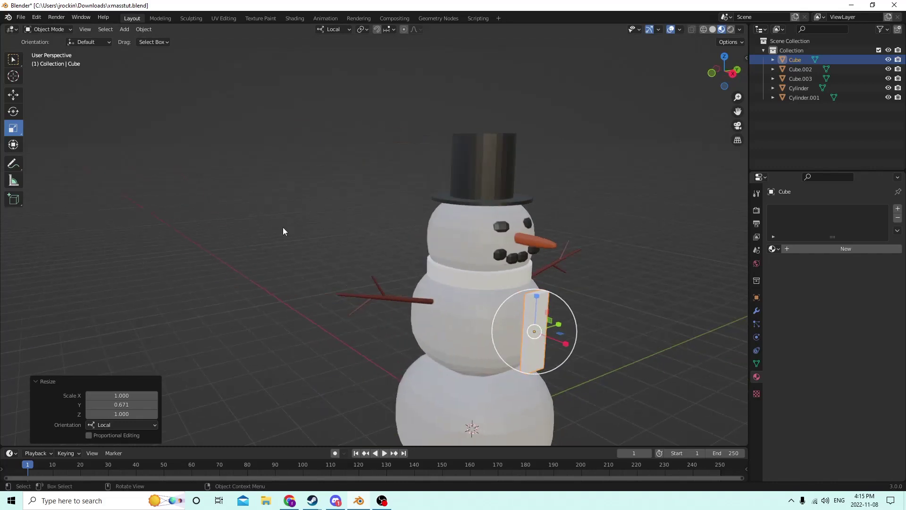
Move the scarf strip about -0.0063 m along its local X axis into the snowman's middle ball
{"action": "left_click", "coordinate": [12, 94]}
{"action": "scroll", "coordinate": [515, 254], "scroll_direction": "up", "scroll_amount": 2}
{"action": "middle_click_drag", "start_coordinate": [522, 256], "coordinate": [512, 258]}
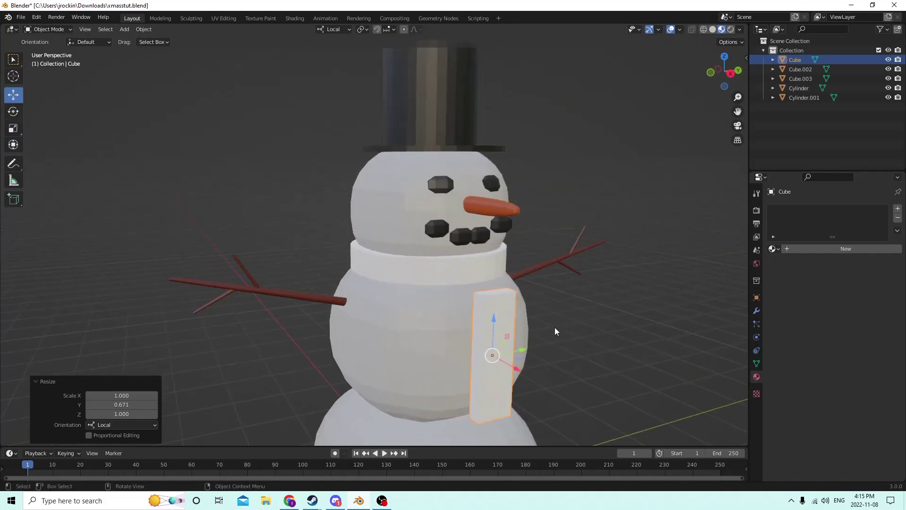
{"action": "left_click_drag", "start_coordinate": [517, 372], "coordinate": [483, 348]}
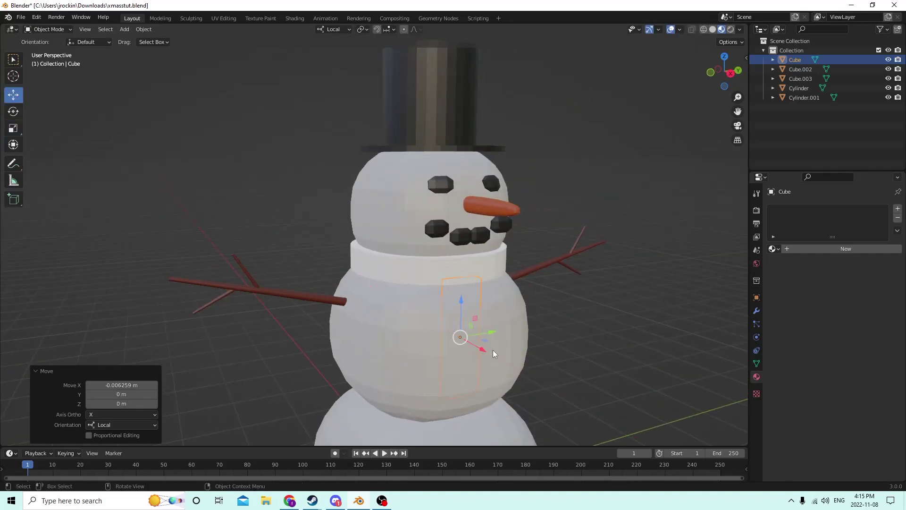
{"action": "middle_click_drag", "start_coordinate": [493, 350], "coordinate": [525, 352]}
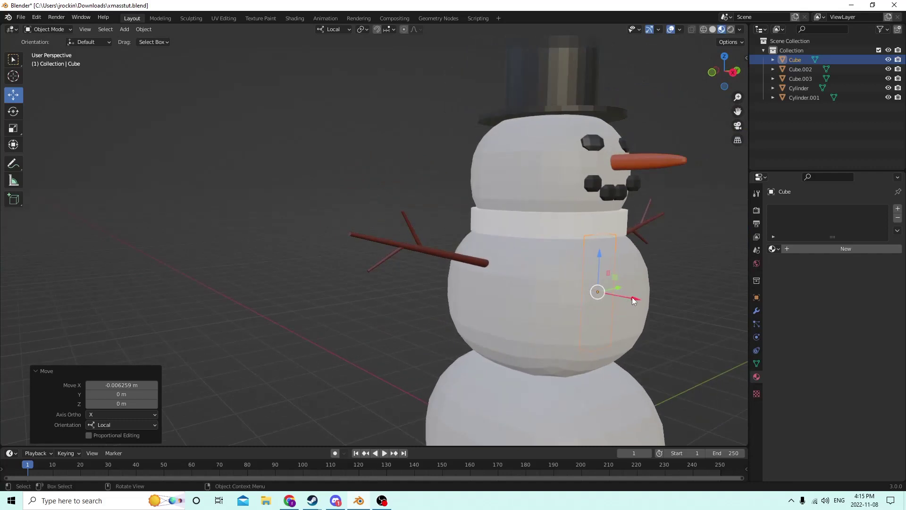
Move the scarf strip back out along local X by about 0.0011 m and 0.001 m to the front of the belly
{"action": "left_click_drag", "start_coordinate": [632, 298], "coordinate": [644, 303]}
{"action": "middle_click_drag", "start_coordinate": [643, 300], "coordinate": [640, 312]}
{"action": "middle_click_drag", "start_coordinate": [727, 305], "coordinate": [709, 282], "text": "shift"}
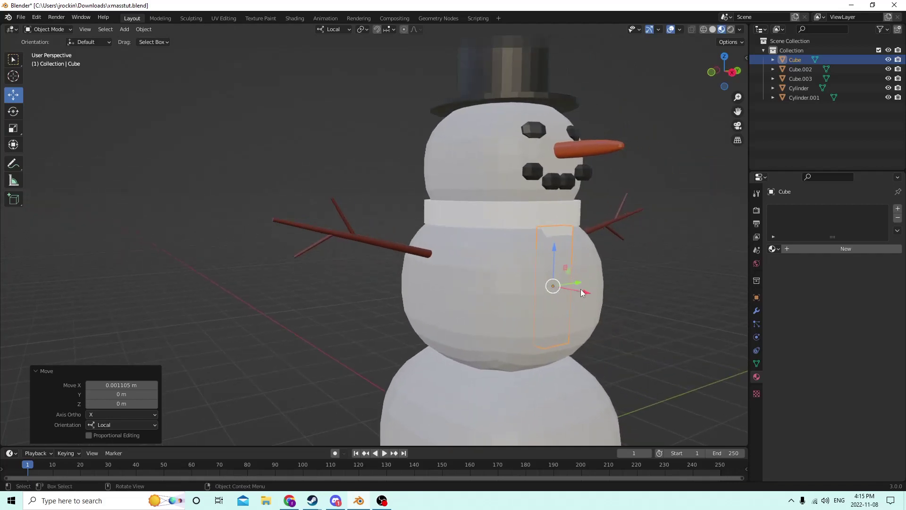
{"action": "left_click_drag", "start_coordinate": [581, 289], "coordinate": [606, 296]}
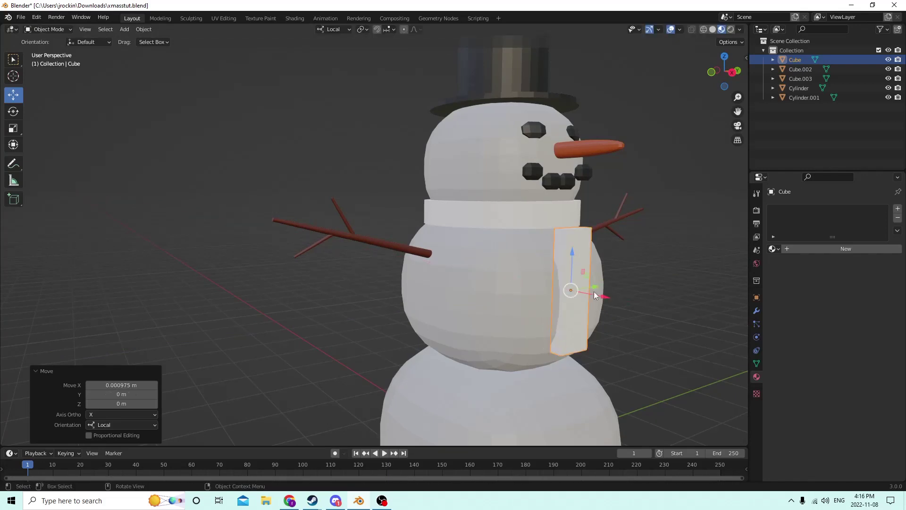
{"action": "middle_click_drag", "start_coordinate": [660, 296], "coordinate": [571, 290], "text": "shift"}
Add one centred horizontal loop cut across the scarf strip in Edit Mode
{"action": "key", "text": "Tab"}
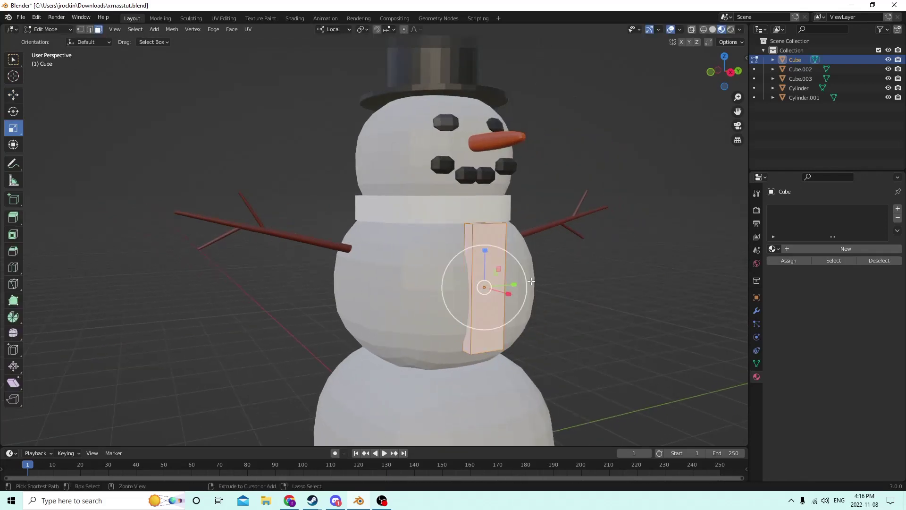
{"action": "key", "text": "ctrl+r"}
{"action": "left_click", "coordinate": [489, 284]}
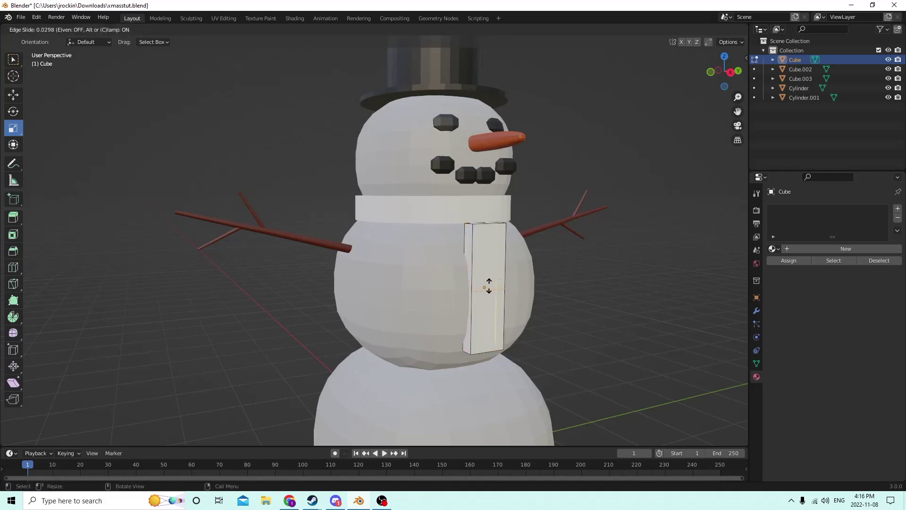
{"action": "right_click", "coordinate": [490, 292]}
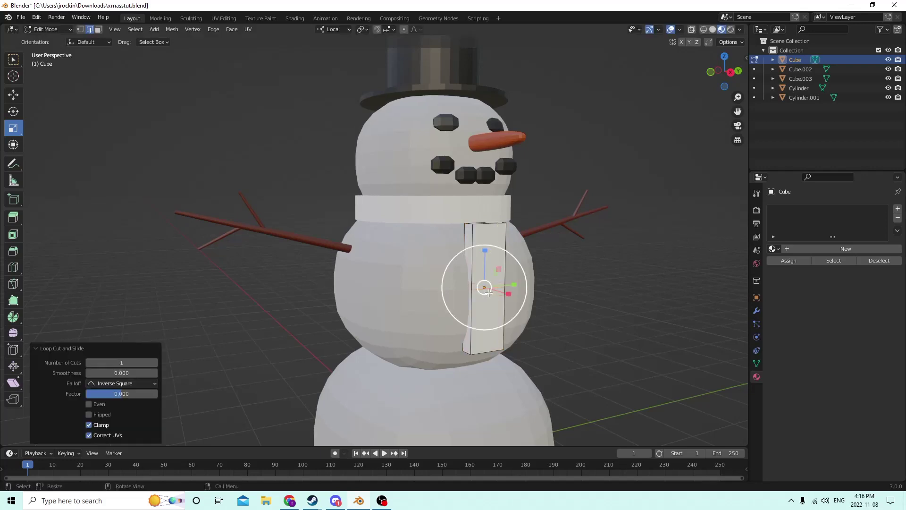
{"action": "scroll", "coordinate": [501, 297], "scroll_direction": "up", "scroll_amount": 2}
{"action": "middle_click_drag", "start_coordinate": [503, 300], "coordinate": [541, 279], "text": "shift"}
{"action": "key", "text": "Tab"}
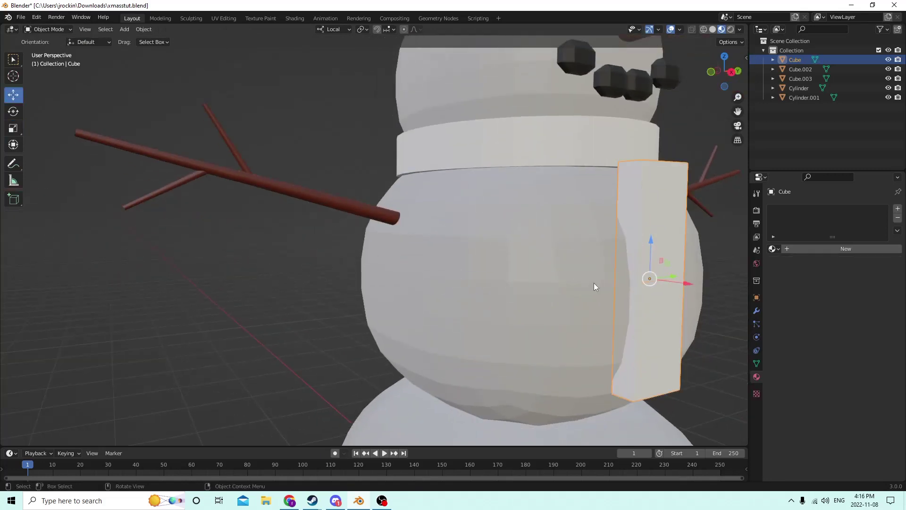
{"action": "key", "text": "Tab"}
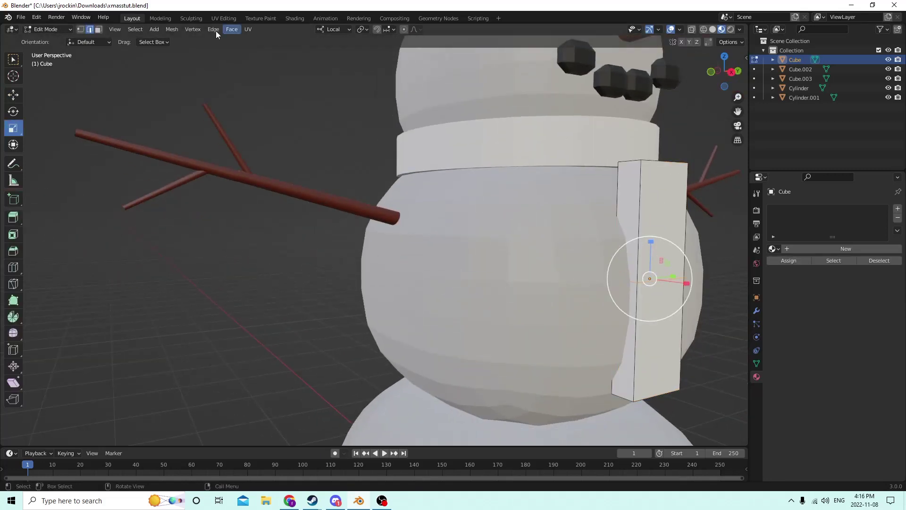
Move the scarf strip's top front edge about -0.0006 m along local X toward the snowman
{"action": "left_click", "coordinate": [669, 164]}
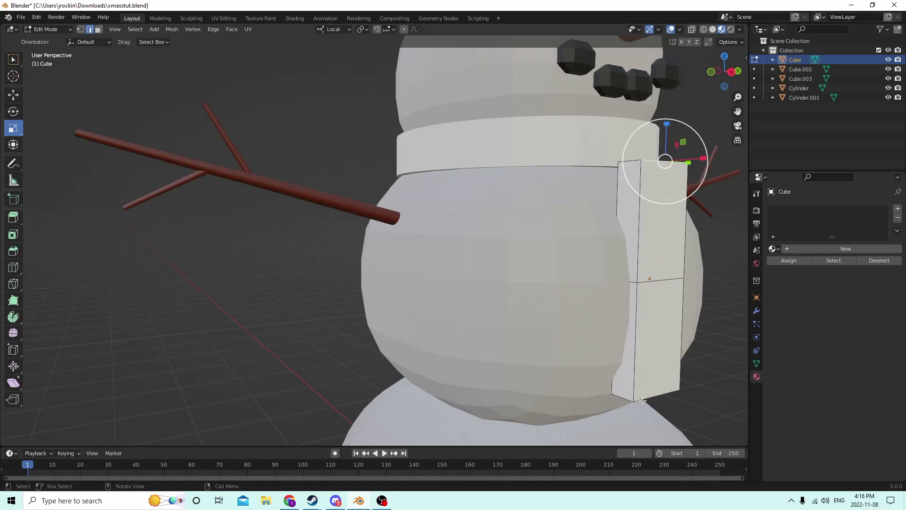
{"action": "left_click", "coordinate": [680, 285], "text": "ctrl"}
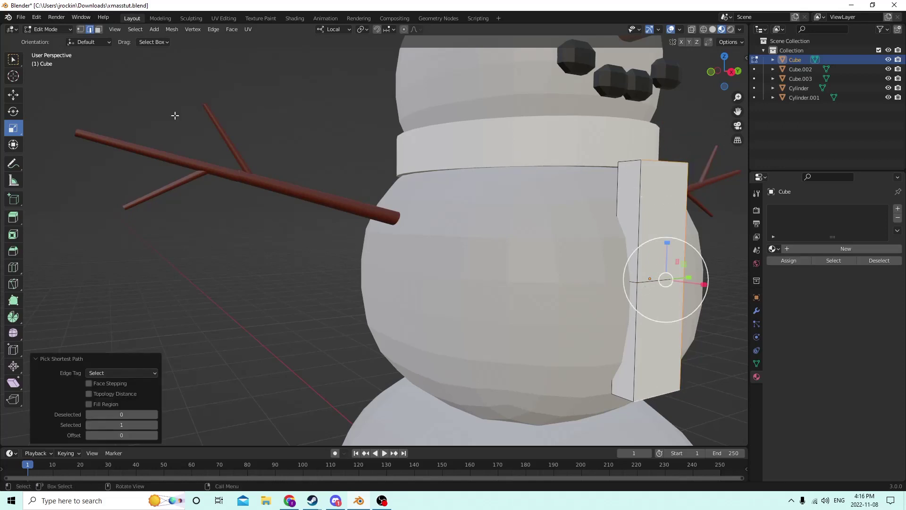
{"action": "left_click", "coordinate": [13, 94]}
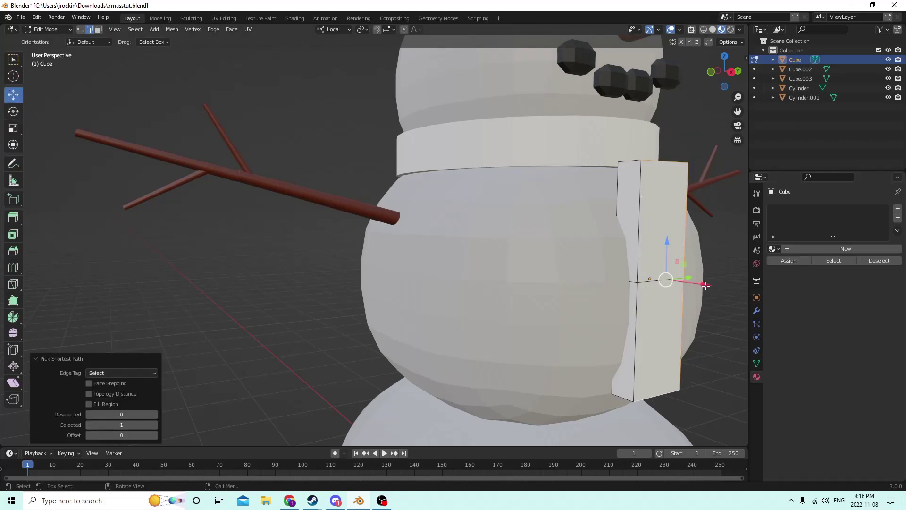
{"action": "left_click", "coordinate": [655, 400]}
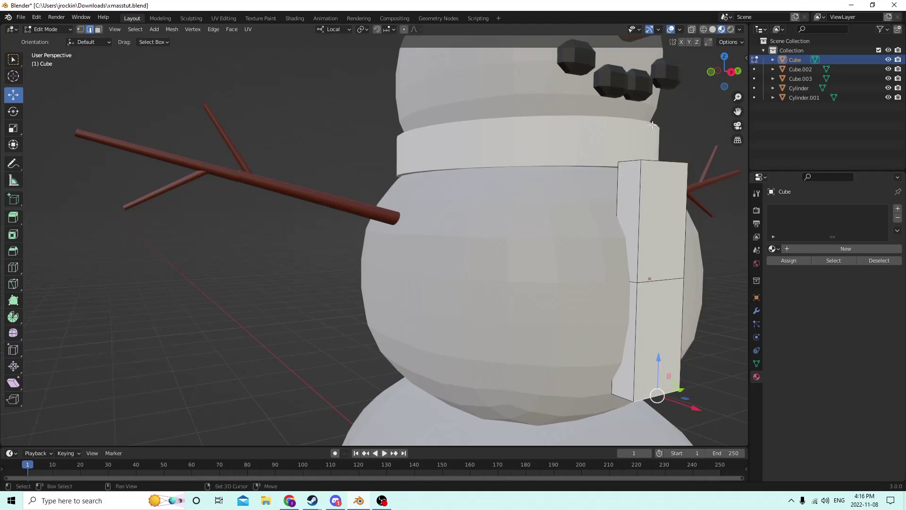
{"action": "left_click", "coordinate": [676, 280]}
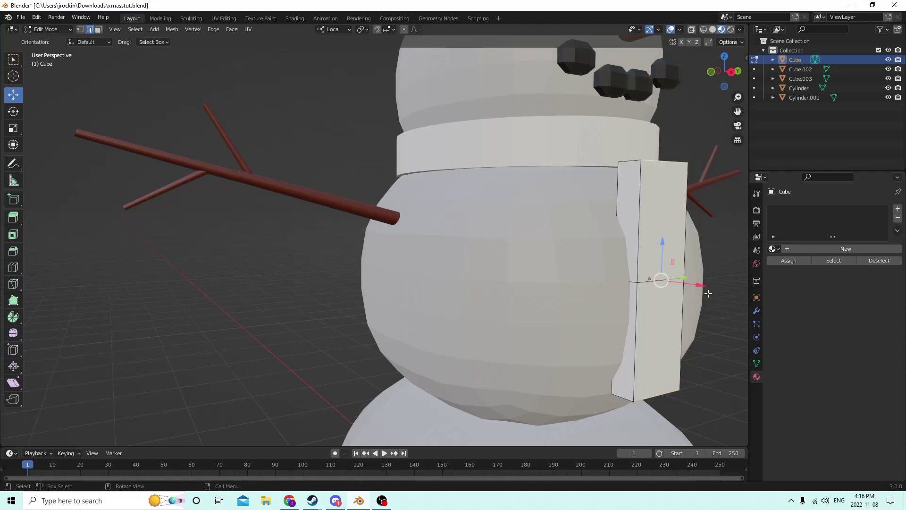
{"action": "left_click_drag", "start_coordinate": [702, 286], "coordinate": [682, 279]}
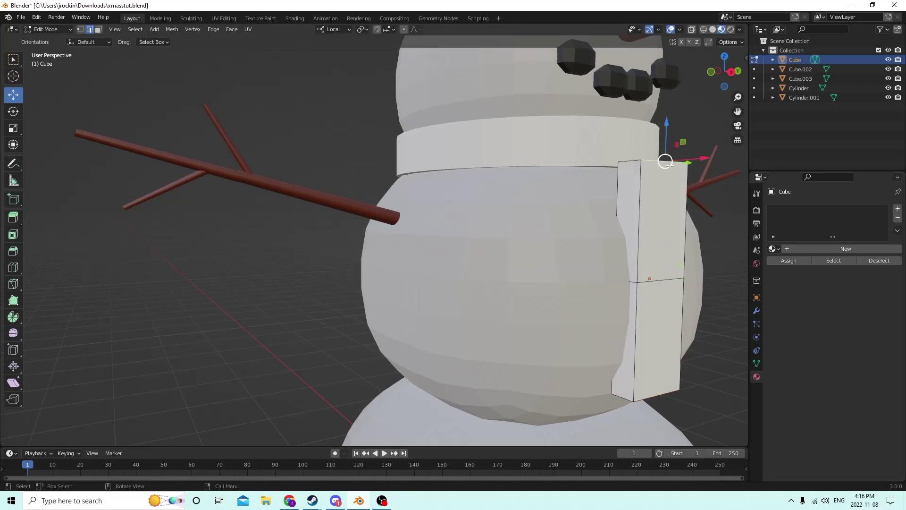
{"action": "key", "text": "g"}
{"action": "key", "text": "x"}
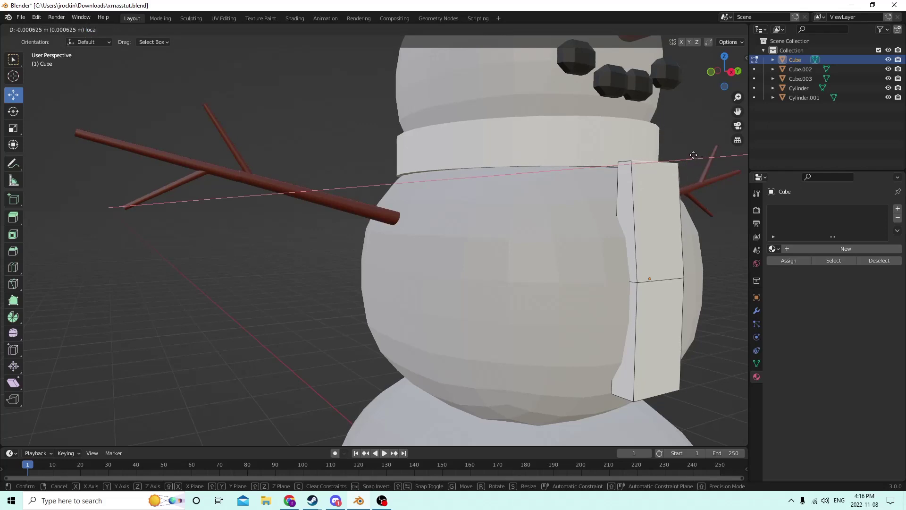
{"action": "left_click", "coordinate": [699, 156]}
Push the scarf strip's whole top end about -0.002 m along local X, toward the neck band
{"action": "middle_click_drag", "start_coordinate": [698, 157], "coordinate": [671, 254]}
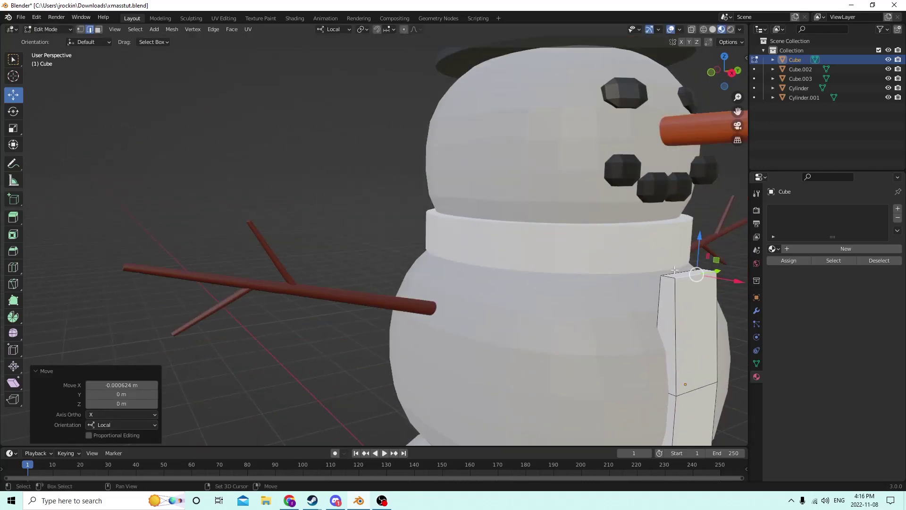
{"action": "key", "text": "g"}
{"action": "key", "text": "x"}
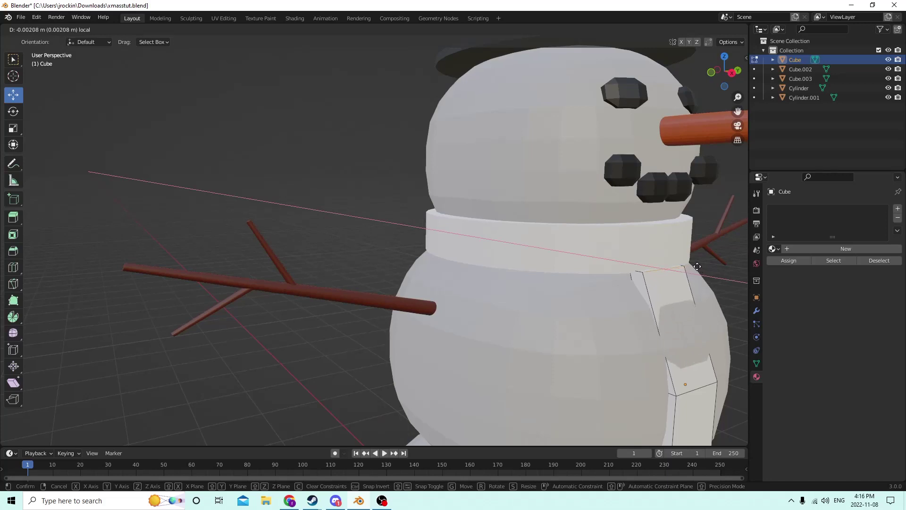
{"action": "left_click", "coordinate": [731, 416]}
Move the scarf strip's middle front edge 0.000574 m outward along local X and return to Object Mode
{"action": "left_click", "coordinate": [705, 385]}
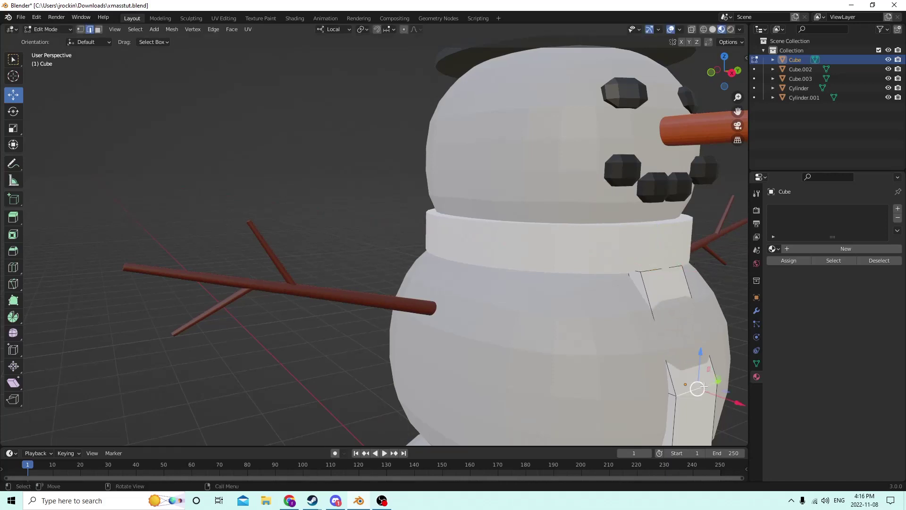
{"action": "left_click_drag", "start_coordinate": [739, 403], "coordinate": [4, 408]}
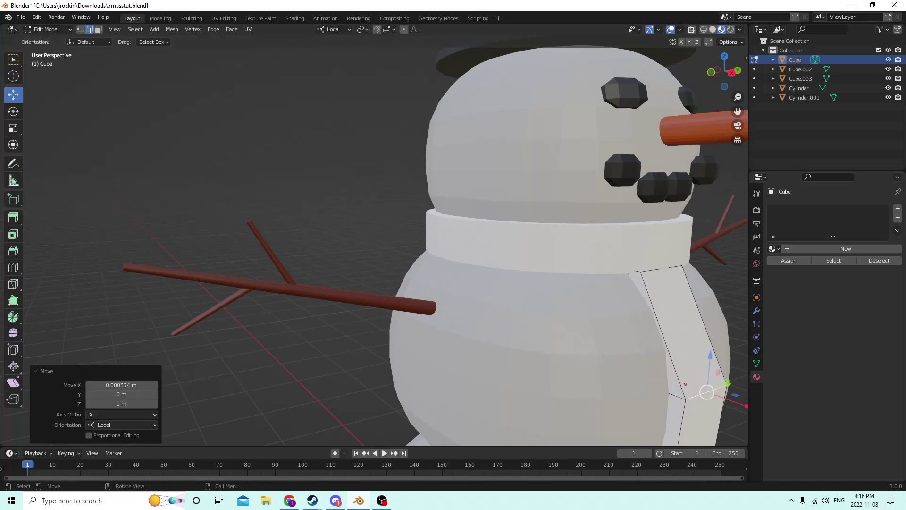
{"action": "middle_click_drag", "start_coordinate": [536, 274], "coordinate": [522, 261]}
{"action": "left_click", "coordinate": [645, 308]}
{"action": "scroll", "coordinate": [646, 308], "scroll_direction": "down", "scroll_amount": 3}
{"action": "middle_click_drag", "start_coordinate": [638, 308], "coordinate": [579, 297]}
{"action": "key", "text": "Tab"}
Join the hanging scarf strip with the neck band into one object
{"action": "left_click", "coordinate": [332, 186]}
{"action": "scroll", "coordinate": [333, 184], "scroll_direction": "down", "scroll_amount": 3}
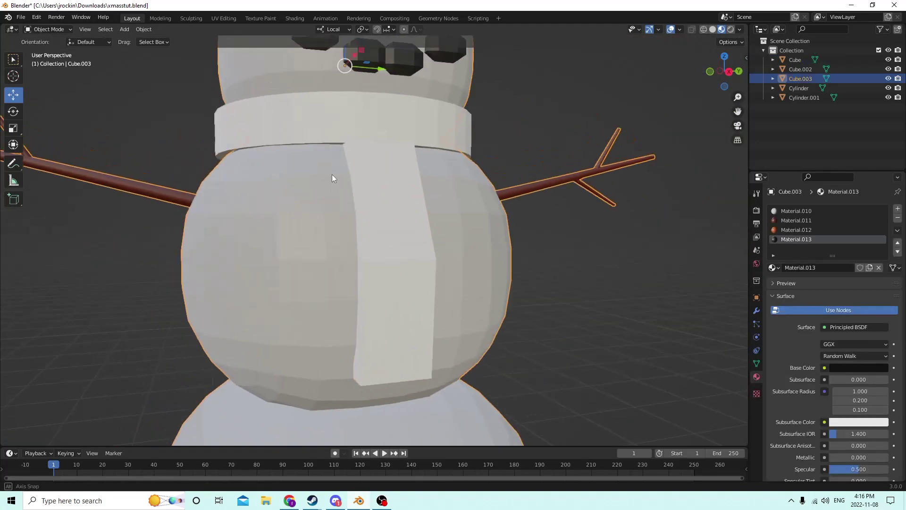
{"action": "key", "text": "Tab"}
{"action": "key", "text": "Tab"}
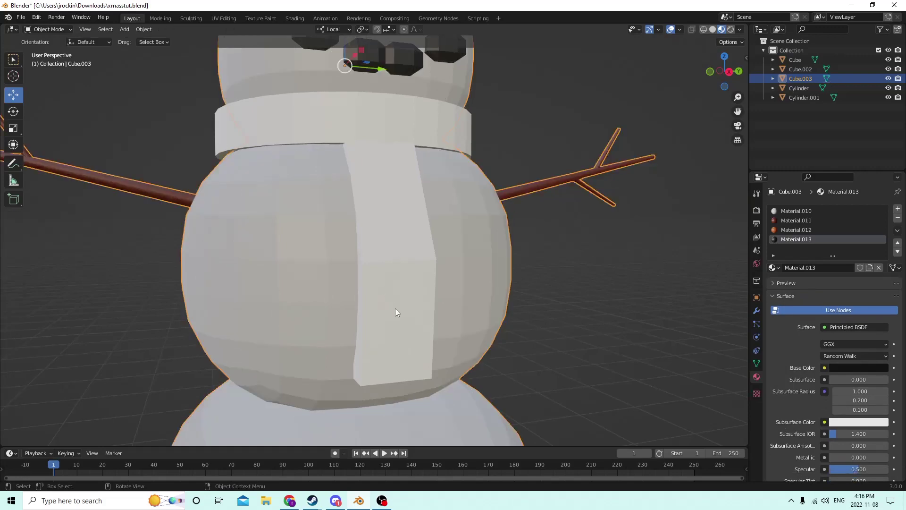
{"action": "left_click", "coordinate": [387, 294]}
{"action": "left_click", "coordinate": [368, 119], "text": "shift"}
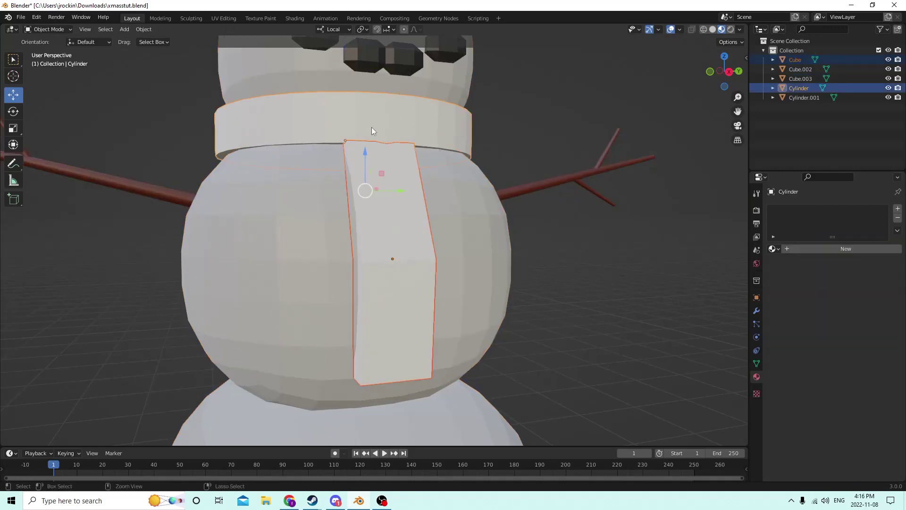
{"action": "key", "text": "ctrl+j"}
Join the scarf into the snowman object, keeping the snowman as the active object
{"action": "middle_click_drag", "start_coordinate": [402, 160], "coordinate": [440, 183]}
{"action": "scroll", "coordinate": [281, 292], "scroll_direction": "down", "scroll_amount": 2}
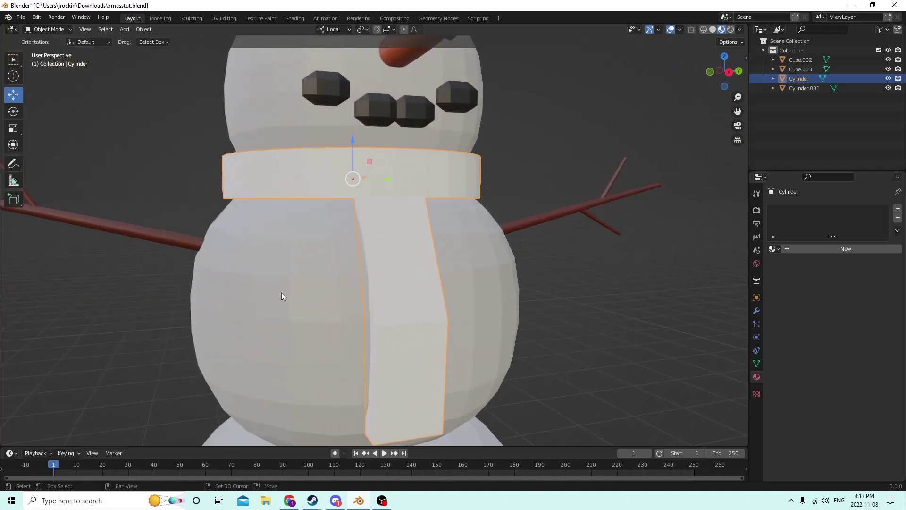
{"action": "left_click", "coordinate": [281, 293], "text": "shift"}
{"action": "scroll", "coordinate": [307, 297], "scroll_direction": "down", "scroll_amount": 2}
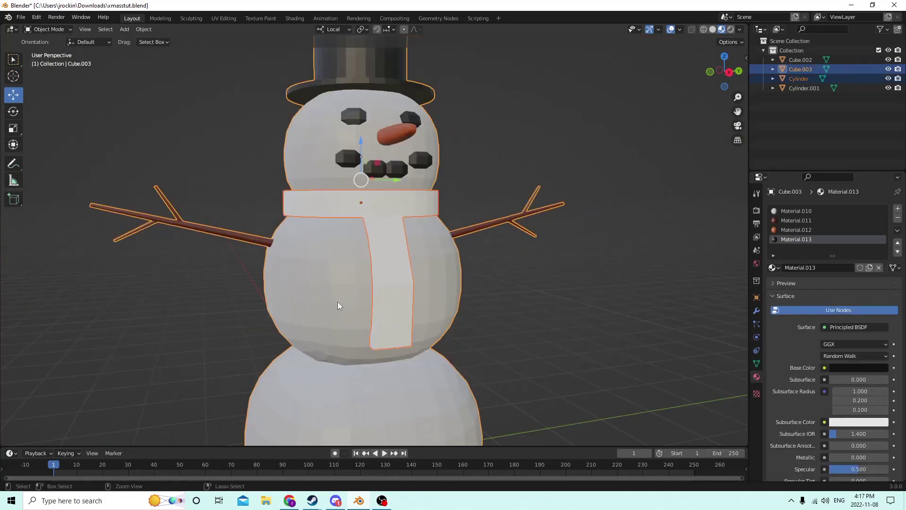
{"action": "key", "text": "ctrl+j"}
{"action": "scroll", "coordinate": [578, 328], "scroll_direction": "down", "scroll_amount": 2}
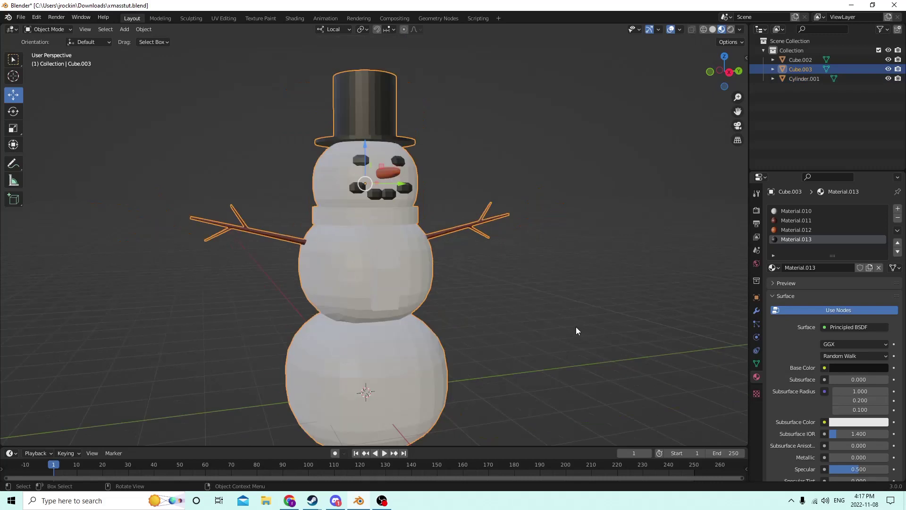
Create a new material with a red base colour and assign it to the linked faces of the scarf band and strip
{"action": "middle_click_drag", "start_coordinate": [576, 326], "coordinate": [584, 330], "text": "shift"}
{"action": "key", "text": "Tab"}
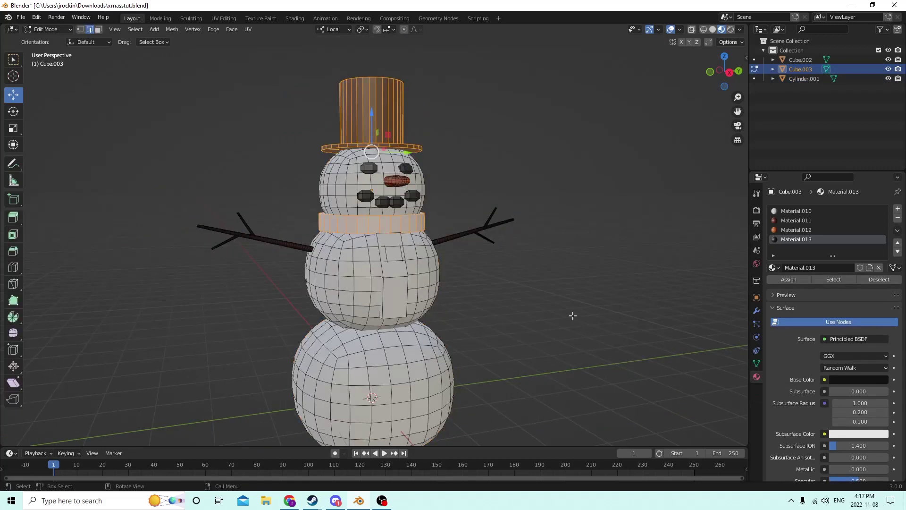
{"action": "key", "text": "alt+a"}
{"action": "key", "text": "l"}
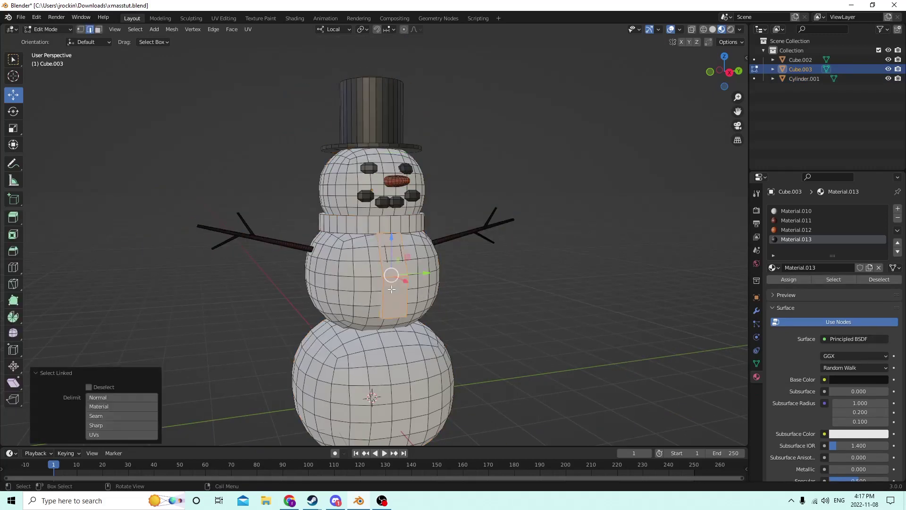
{"action": "key", "text": "l"}
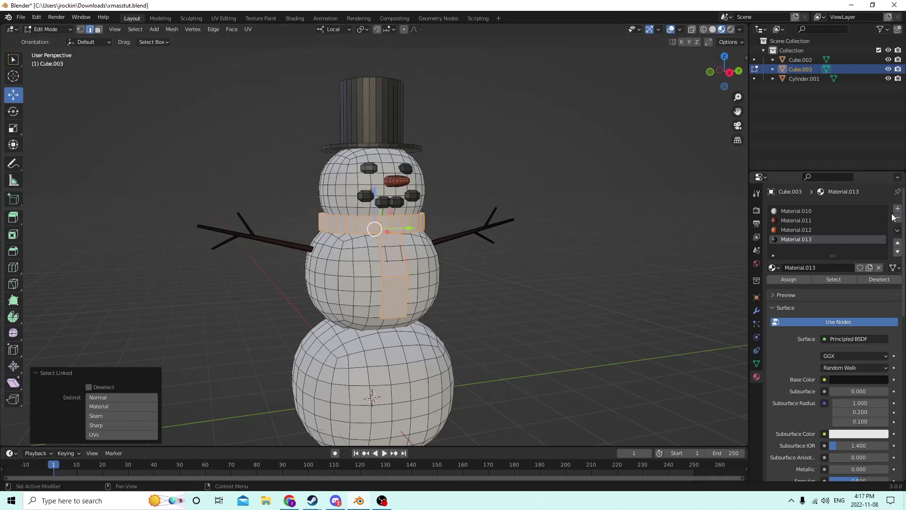
{"action": "left_click", "coordinate": [898, 209]}
{"action": "left_click", "coordinate": [814, 267]}
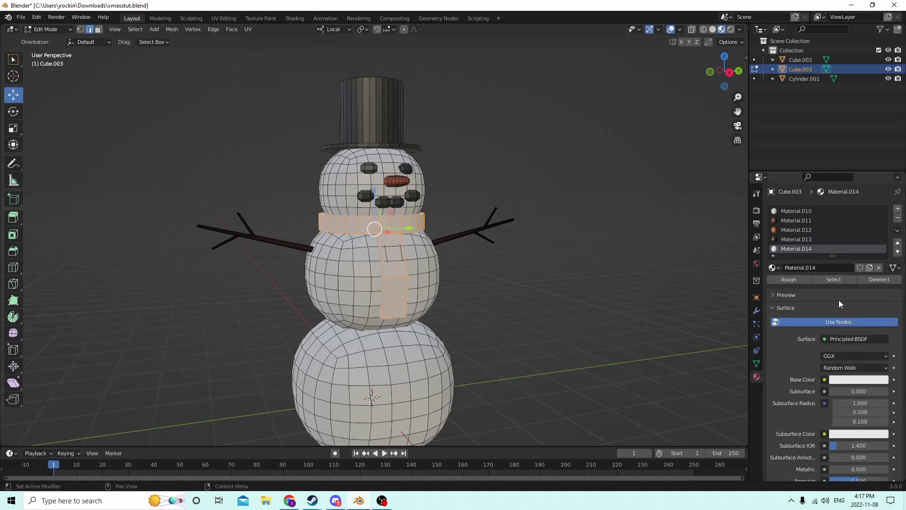
{"action": "left_click", "coordinate": [846, 381]}
{"action": "left_click", "coordinate": [838, 308]}
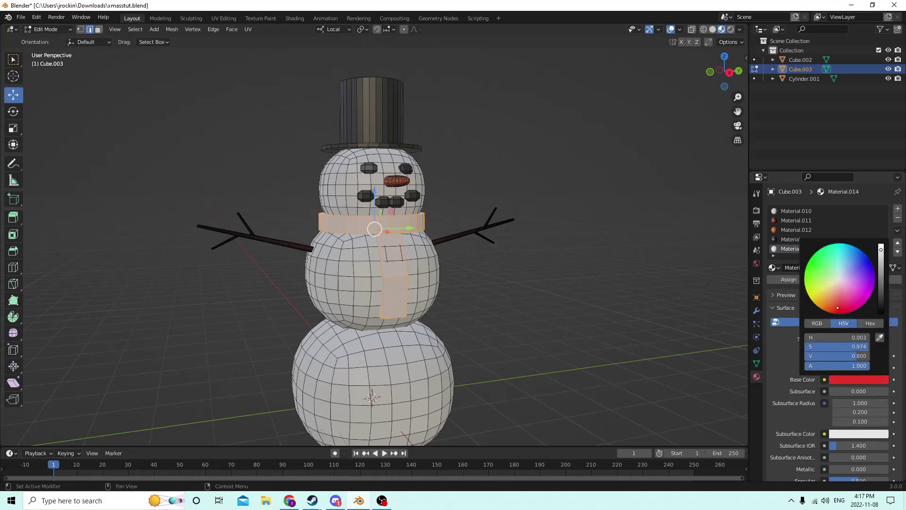
{"action": "left_click", "coordinate": [785, 280]}
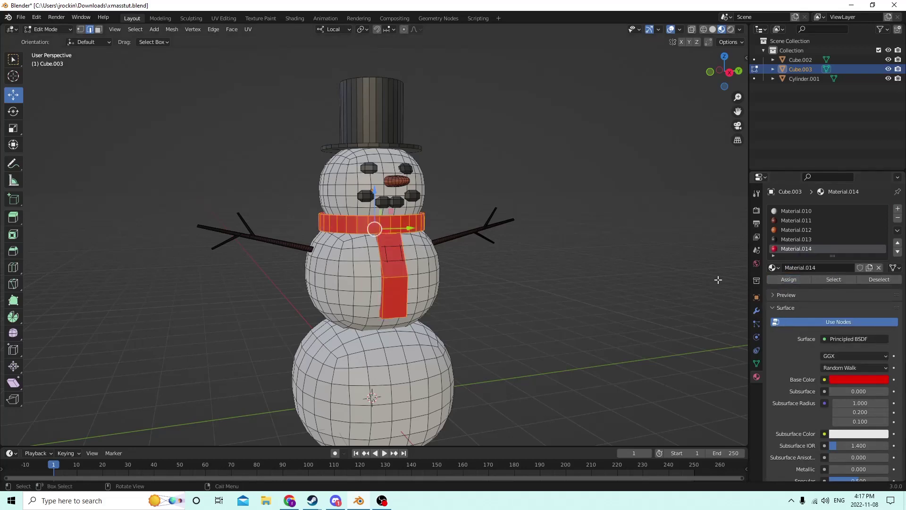
{"action": "key", "text": "Tab"}
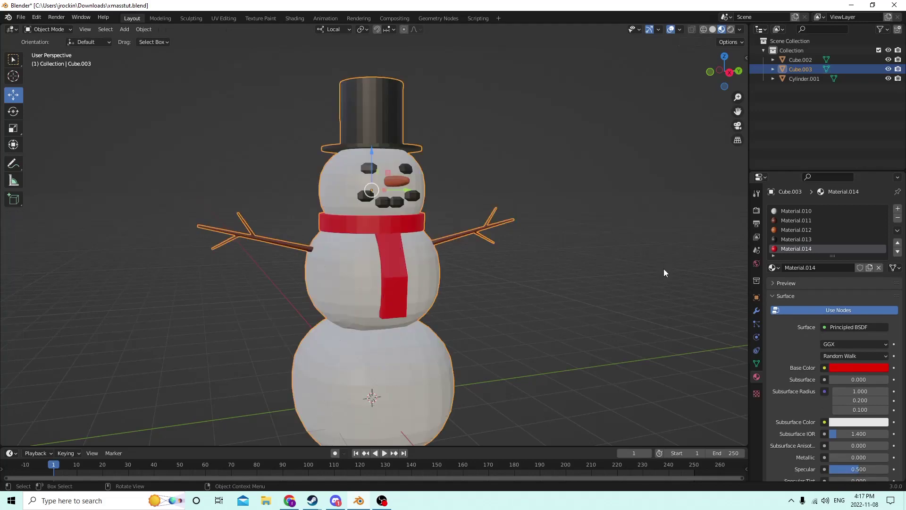
Pull the scarf strip's top edge slightly outward from the belly in Edit Mode, and return to Object Mode
{"action": "scroll", "coordinate": [595, 249], "scroll_direction": "down", "scroll_amount": 3}
{"action": "middle_click_drag", "start_coordinate": [583, 246], "coordinate": [570, 141]}
{"action": "scroll", "coordinate": [554, 256], "scroll_direction": "up", "scroll_amount": 3}
{"action": "scroll", "coordinate": [488, 259], "scroll_direction": "up", "scroll_amount": 2}
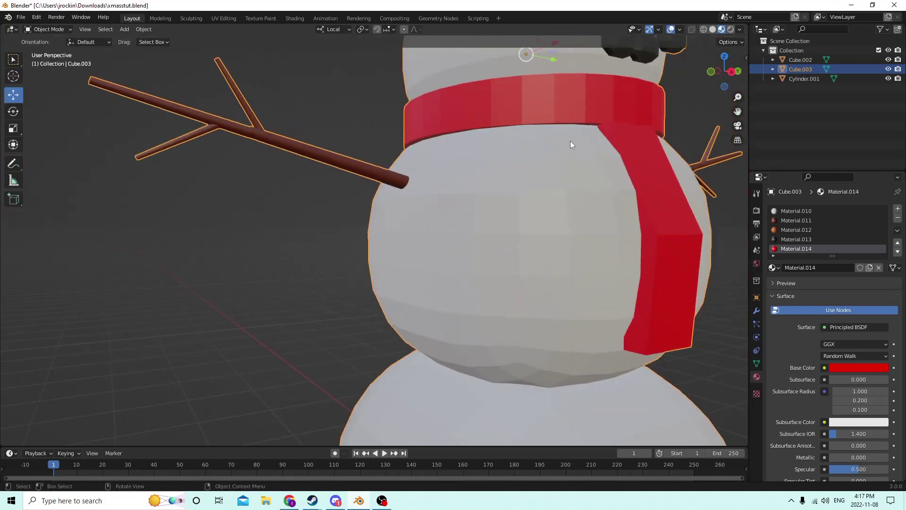
{"action": "scroll", "coordinate": [570, 141], "scroll_direction": "down", "scroll_amount": 4}
{"action": "key", "text": "Tab"}
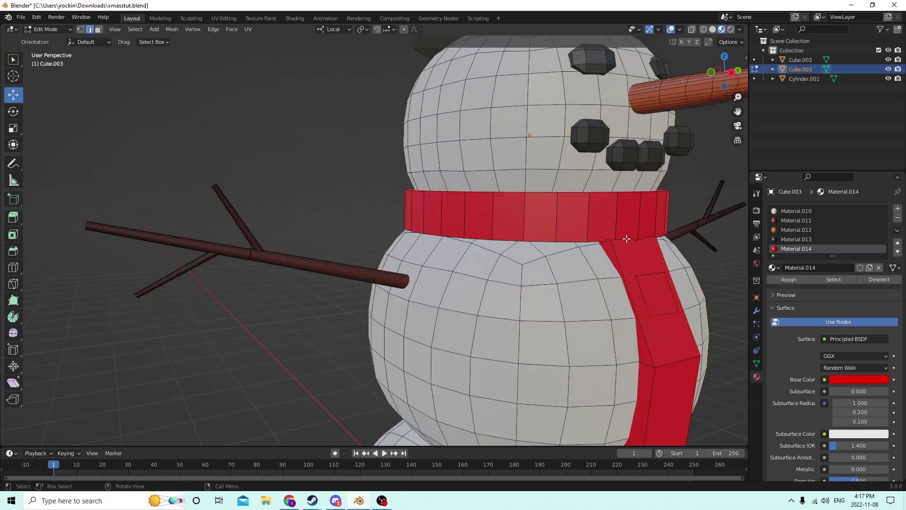
{"action": "left_click_drag", "start_coordinate": [659, 240], "coordinate": [659, 240]}
{"action": "middle_click_drag", "start_coordinate": [659, 240], "coordinate": [644, 234]}
{"action": "left_click", "coordinate": [685, 310]}
{"action": "middle_click_drag", "start_coordinate": [685, 310], "coordinate": [668, 300]}
{"action": "scroll", "coordinate": [572, 262], "scroll_direction": "down", "scroll_amount": 2}
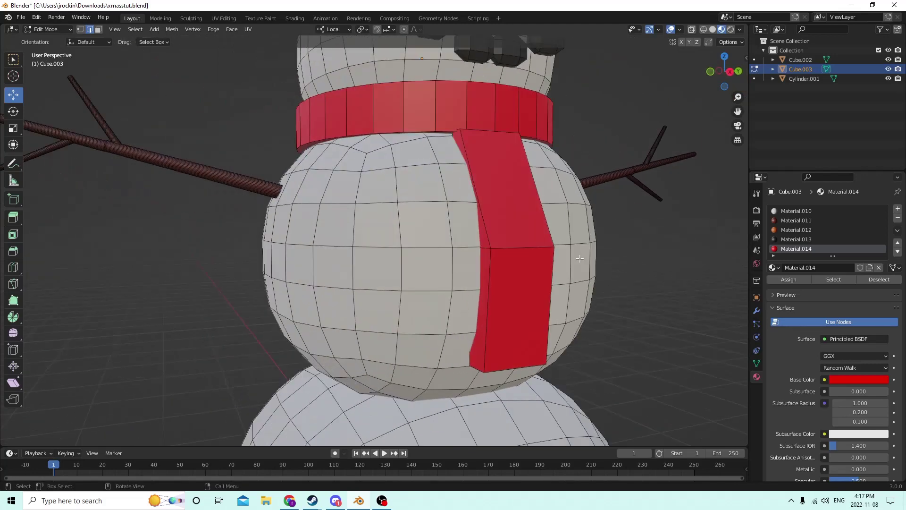
{"action": "key", "text": "Tab"}
Examine the finished snowman with its red scarf from a distance and from several angles
{"action": "scroll", "coordinate": [609, 257], "scroll_direction": "down", "scroll_amount": 3}
{"action": "middle_click_drag", "start_coordinate": [628, 259], "coordinate": [543, 270]}
{"action": "scroll", "coordinate": [607, 263], "scroll_direction": "down", "scroll_amount": 2}
{"action": "scroll", "coordinate": [594, 263], "scroll_direction": "down", "scroll_amount": 3}
{"action": "key", "text": "Tab"}
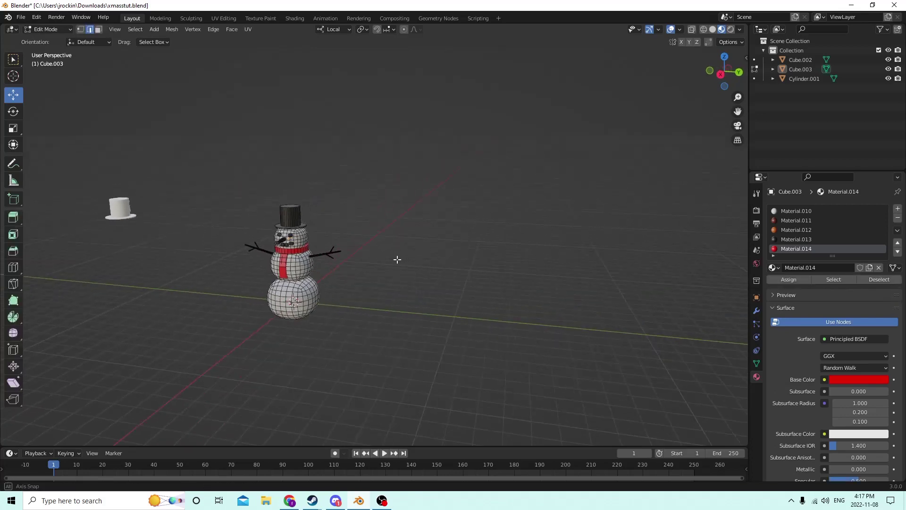
{"action": "middle_click_drag", "start_coordinate": [397, 259], "coordinate": [443, 248]}
{"action": "key", "text": "Tab"}
{"action": "scroll", "coordinate": [418, 246], "scroll_direction": "up", "scroll_amount": 5}
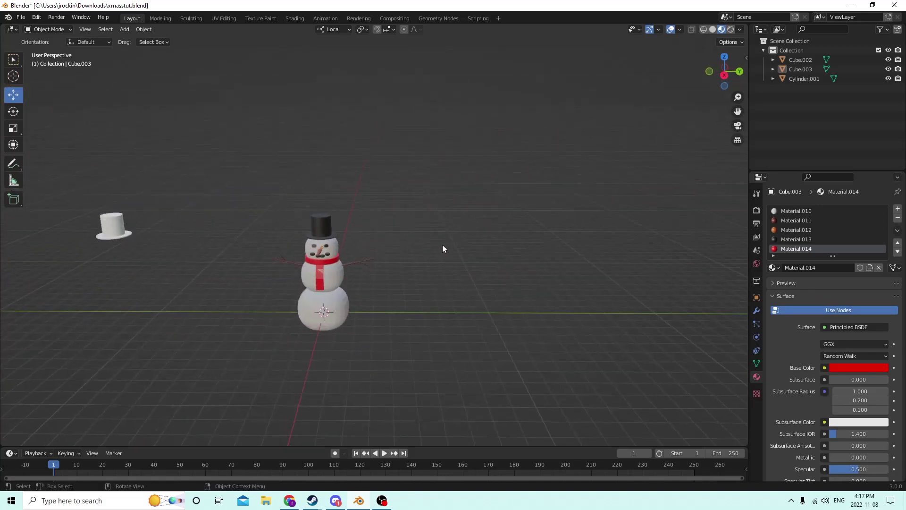
{"action": "middle_click_drag", "start_coordinate": [289, 226], "coordinate": [213, 189]}
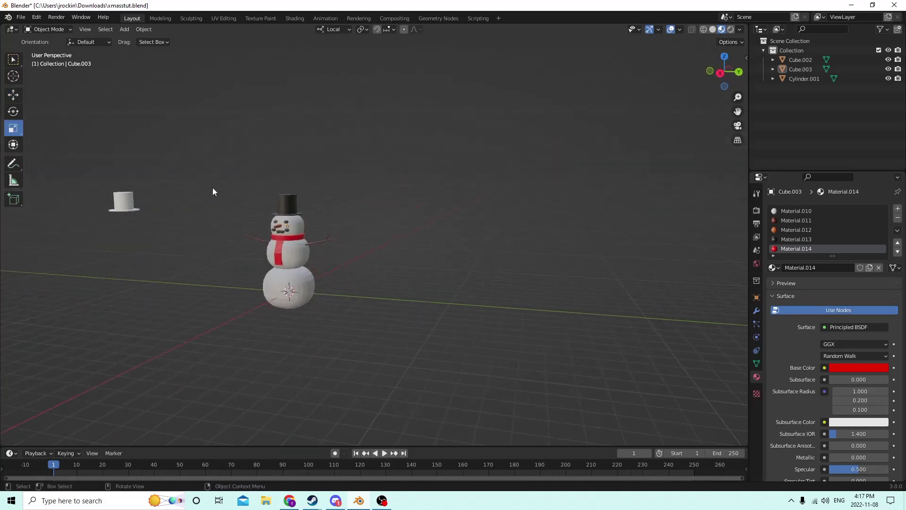
Move the snowman away from the origin in the negative local Y direction, finishing with a shift of -0.089514 m
{"action": "left_click", "coordinate": [17, 95]}
{"action": "middle_click_drag", "start_coordinate": [155, 172], "coordinate": [358, 295]}
{"action": "scroll", "coordinate": [174, 168], "scroll_direction": "up", "scroll_amount": 1}
{"action": "left_click", "coordinate": [359, 294]}
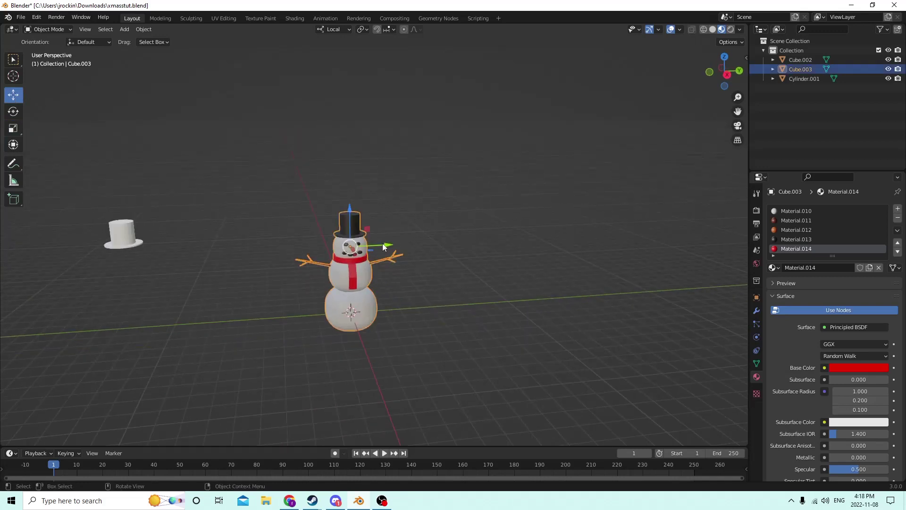
{"action": "key", "text": "g"}
{"action": "left_click", "coordinate": [90, 244]}
{"action": "middle_click_drag", "start_coordinate": [90, 245], "coordinate": [139, 243]}
{"action": "left_click_drag", "start_coordinate": [212, 245], "coordinate": [99, 237]}
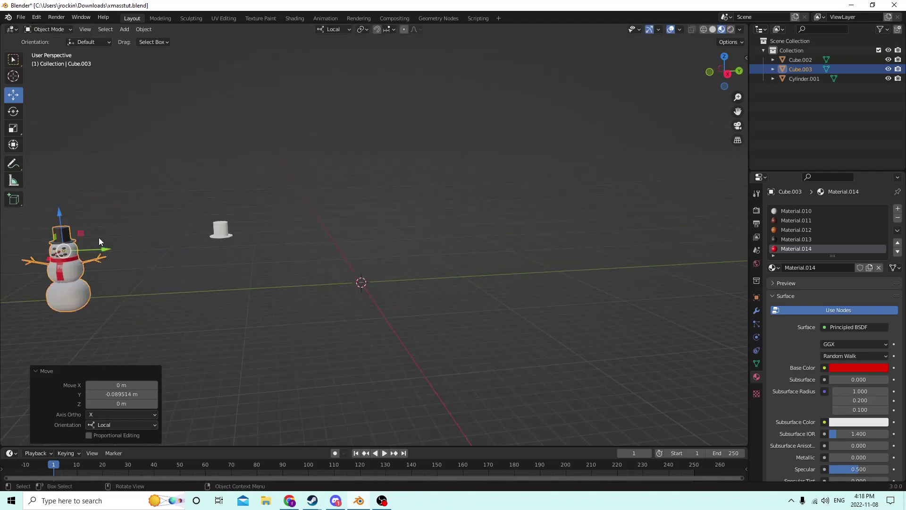
{"action": "middle_click_drag", "start_coordinate": [98, 237], "coordinate": [214, 223]}
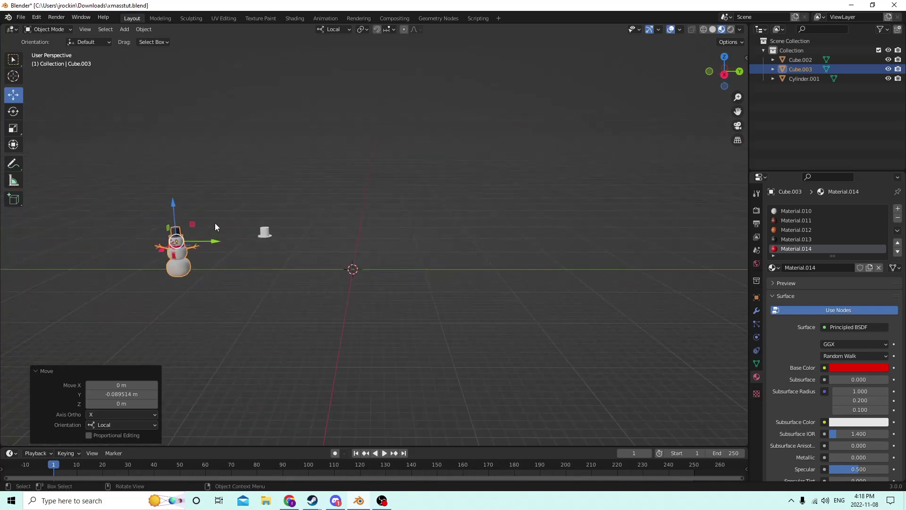
Move the snowman 0.43025 m along its local Y axis to the opposite side of the origin
{"action": "left_click_drag", "start_coordinate": [215, 242], "coordinate": [536, 238]}
{"action": "scroll", "coordinate": [309, 246], "scroll_direction": "down", "scroll_amount": 6}
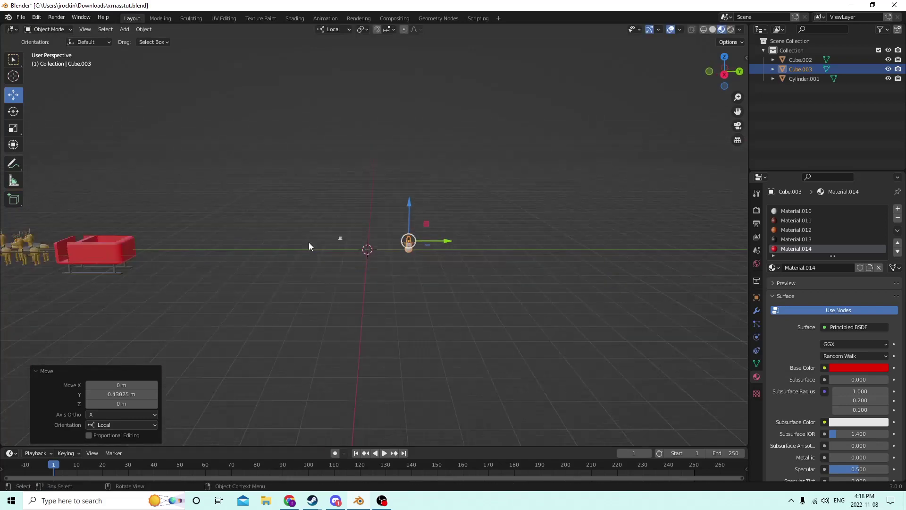
Move the sleigh and reindeer 1.2596 m along their local Y axis, bringing the sleigh to the origin
{"action": "left_click", "coordinate": [97, 255]}
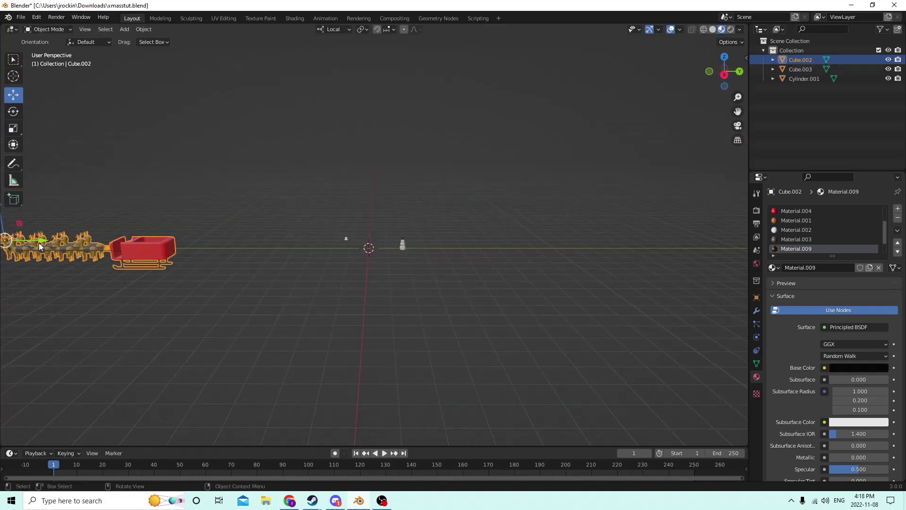
{"action": "left_click_drag", "start_coordinate": [40, 247], "coordinate": [254, 244]}
{"action": "scroll", "coordinate": [284, 243], "scroll_direction": "up", "scroll_amount": 3}
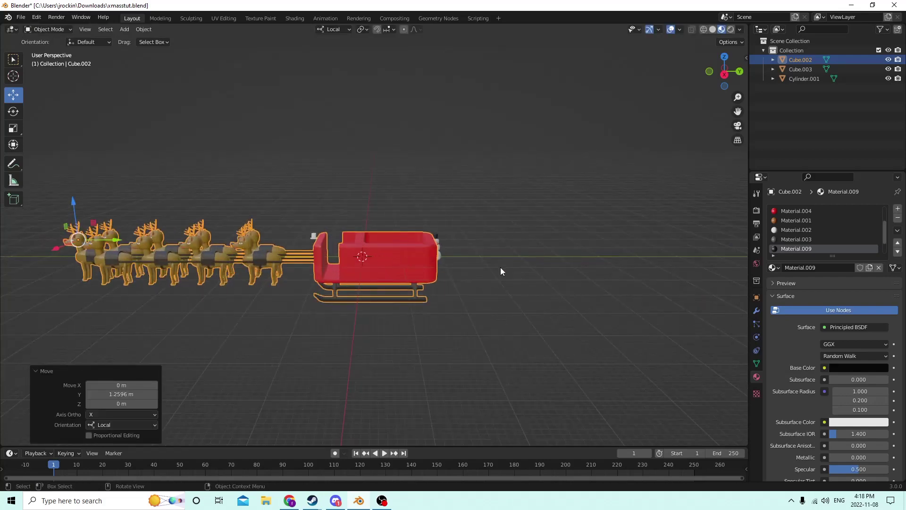
Move the snowman -0.1011 m along its local Y axis into the sleigh's rear compartment
{"action": "scroll", "coordinate": [501, 271], "scroll_direction": "up", "scroll_amount": 4}
{"action": "left_click", "coordinate": [481, 265]}
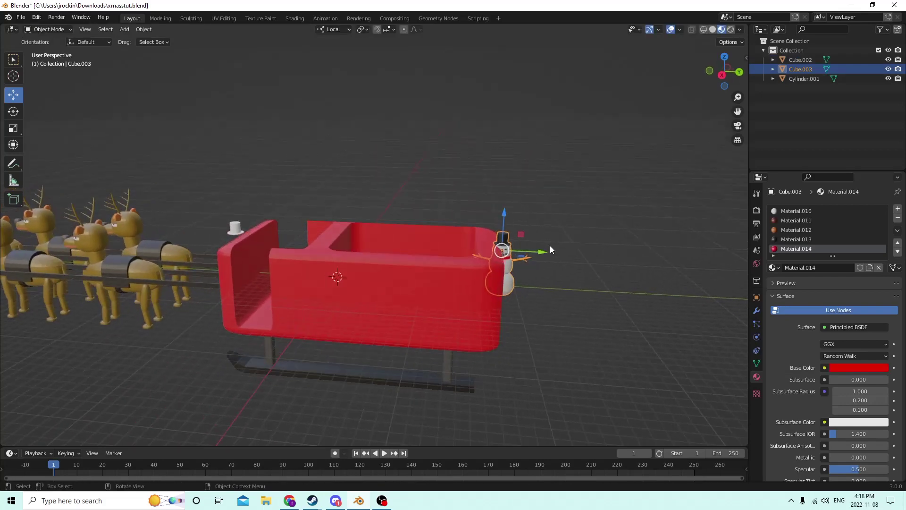
{"action": "left_click_drag", "start_coordinate": [543, 251], "coordinate": [438, 230]}
{"action": "middle_click_drag", "start_coordinate": [438, 231], "coordinate": [482, 260]}
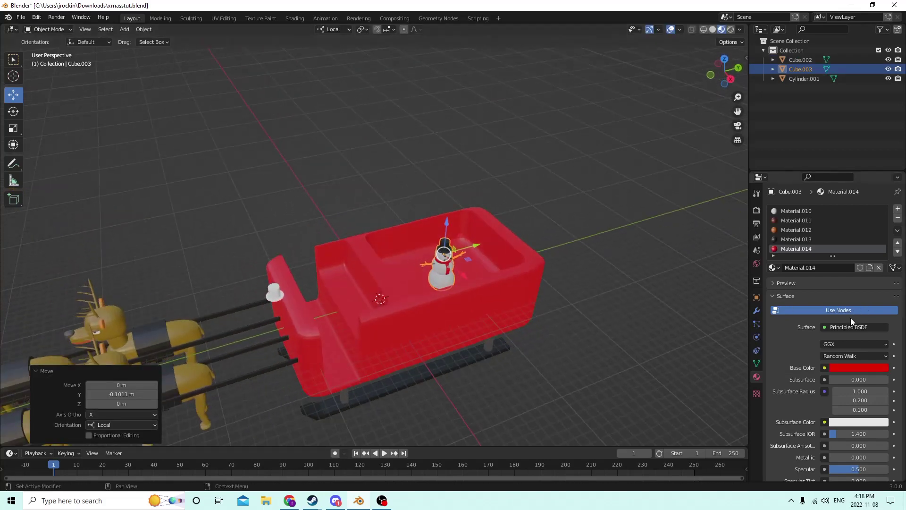
{"action": "middle_click_drag", "start_coordinate": [605, 289], "coordinate": [607, 275]}
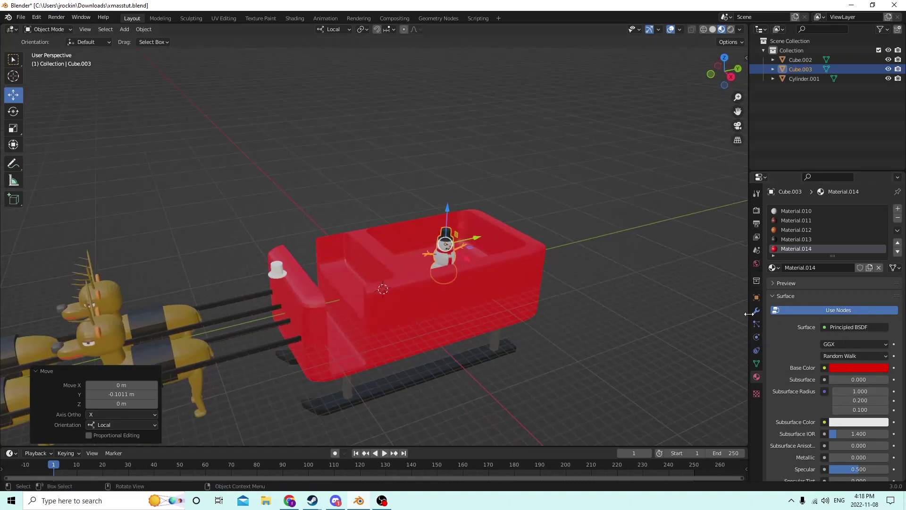
Try a Z rotation of 90° on the snowman, and set it to -90° to face the reindeer
{"action": "left_click", "coordinate": [757, 299]}
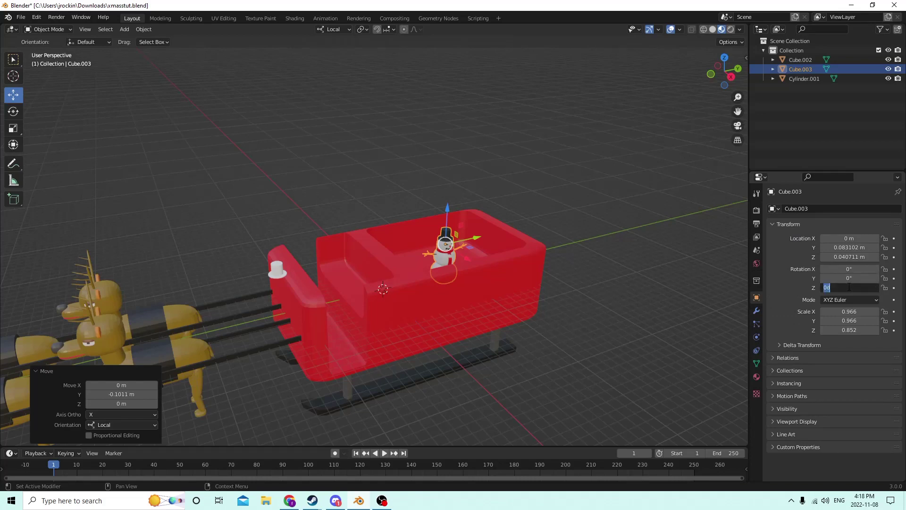
{"action": "left_click", "coordinate": [850, 287]}
{"action": "type", "text": "90"}
{"action": "key", "text": "Return"}
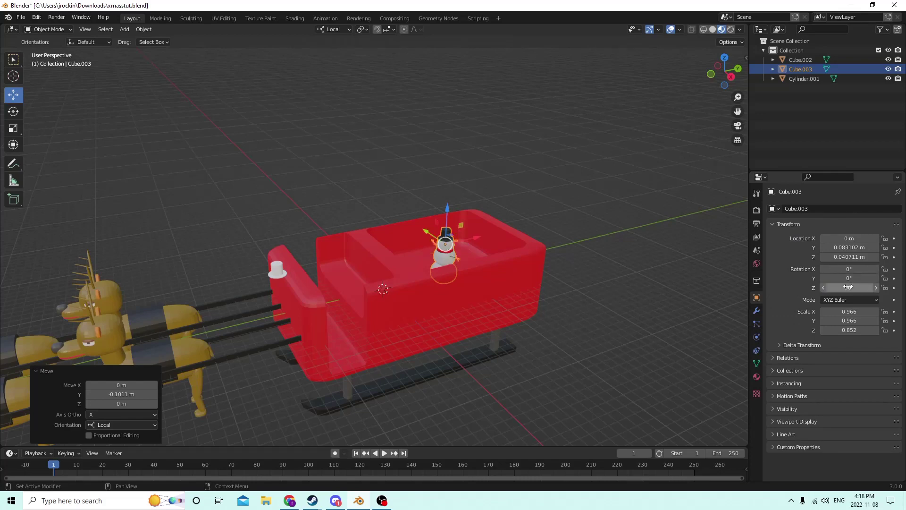
{"action": "key", "text": "KP_Subtract"}
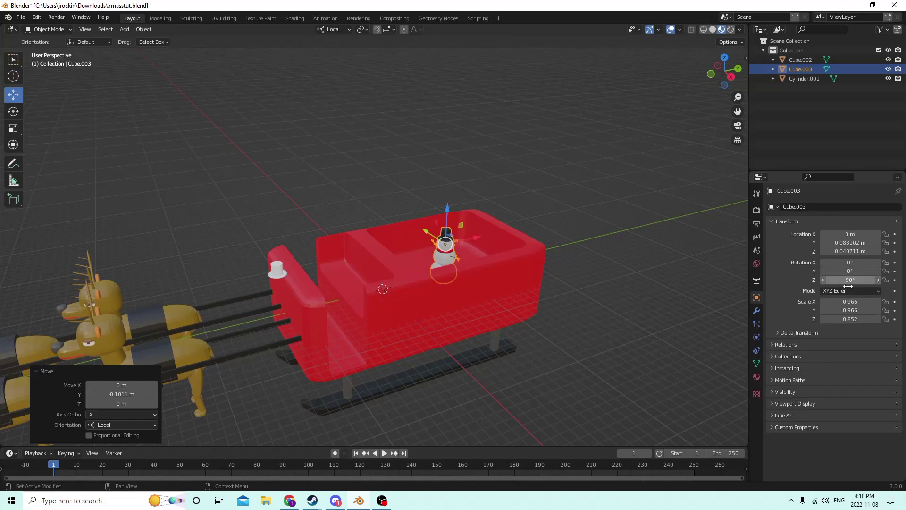
{"action": "left_click", "coordinate": [848, 282]}
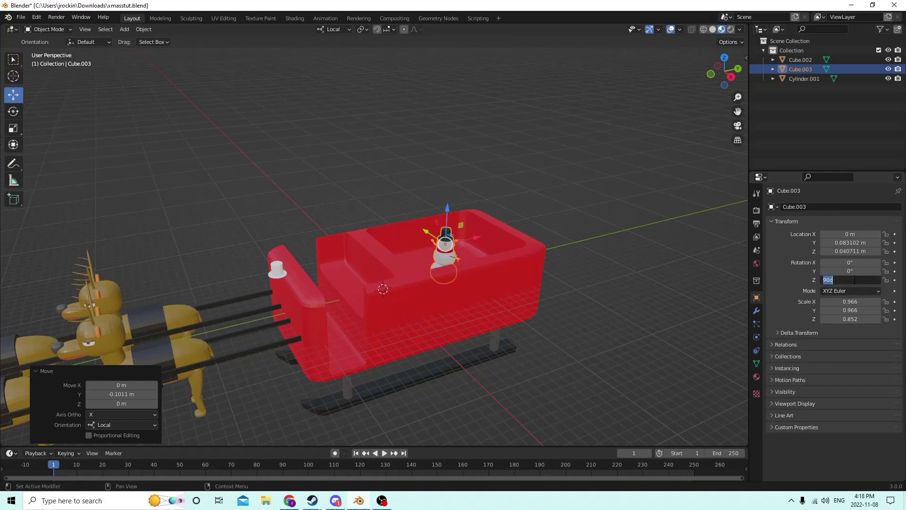
{"action": "key", "text": "Return"}
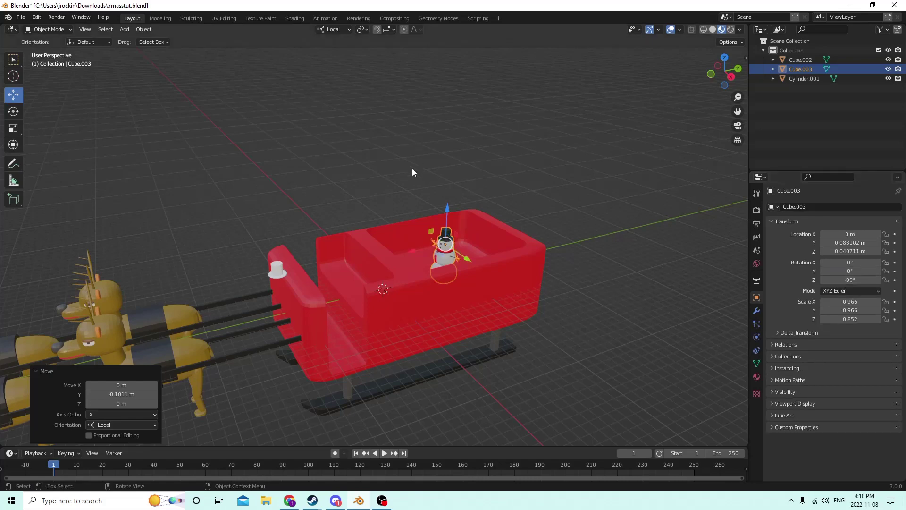
Raise the snowman 0.030844 m along its local Z axis and scale it up uniformly by 1.595
{"action": "middle_click_drag", "start_coordinate": [412, 168], "coordinate": [470, 194]}
{"action": "left_click_drag", "start_coordinate": [470, 194], "coordinate": [474, 160]}
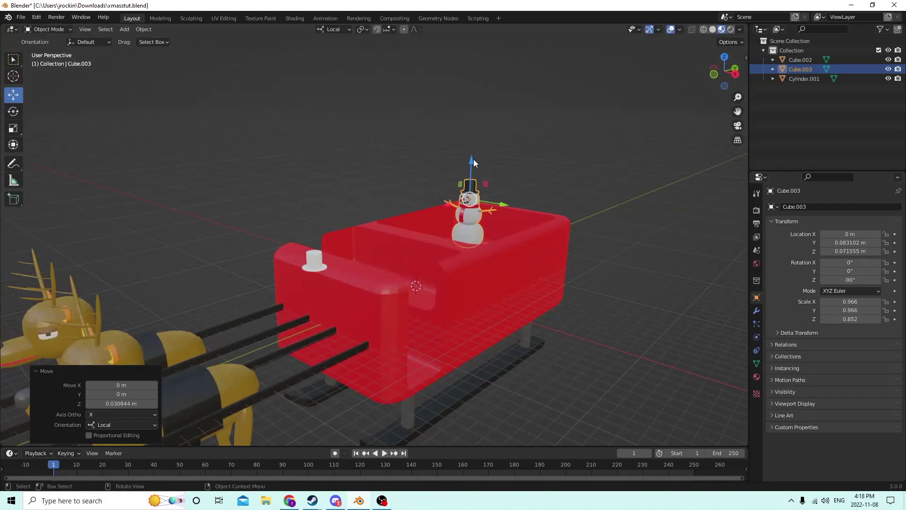
{"action": "key", "text": "s"}
{"action": "left_click", "coordinate": [670, 83]}
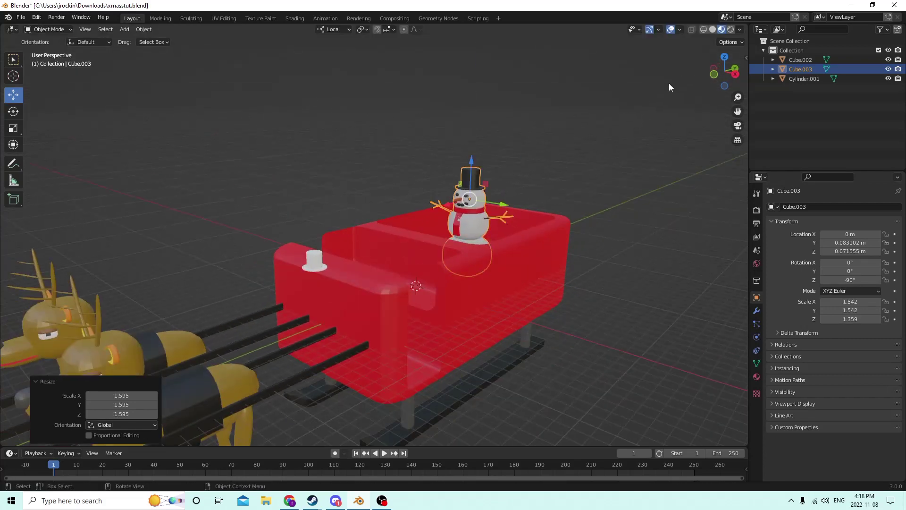